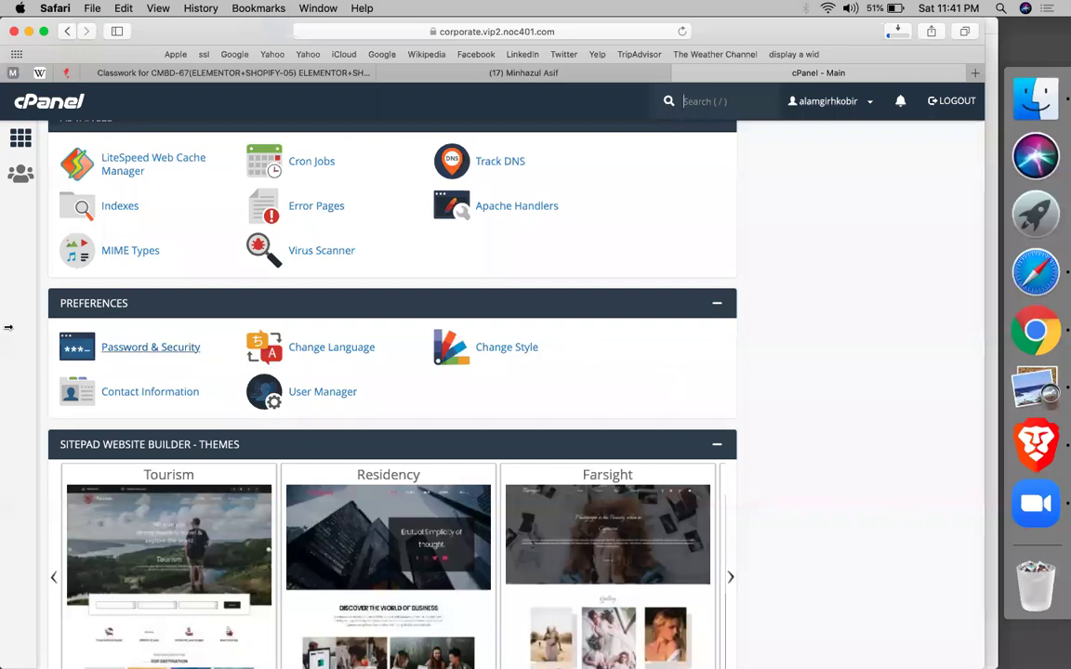
Collapse the Preferences group on the cPanel home page and scroll back to the top
click(717, 308)
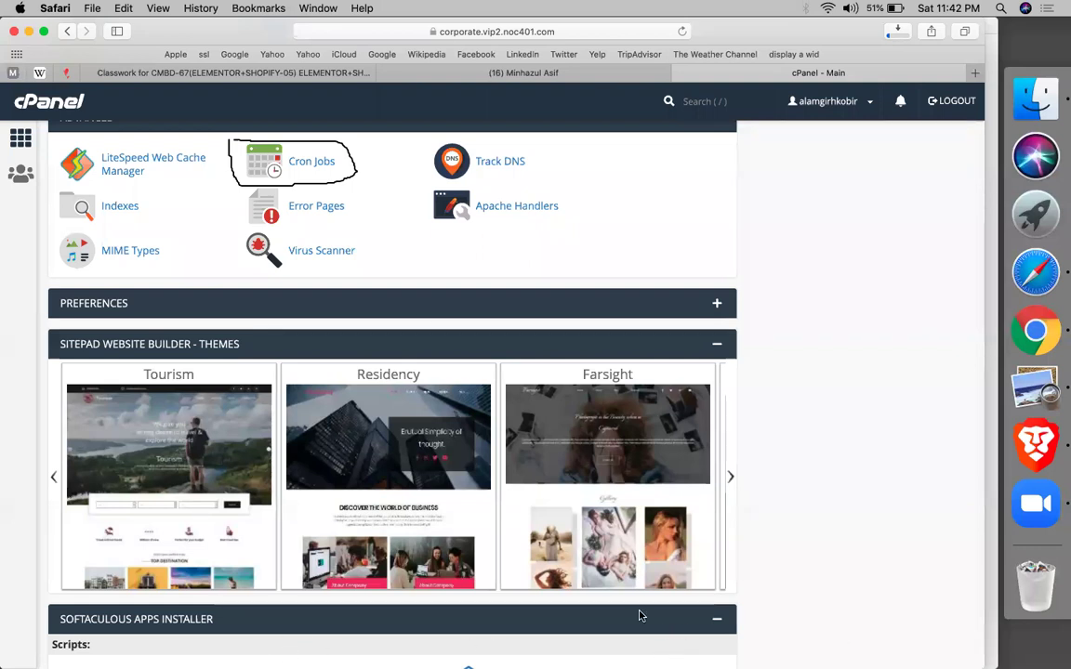
right_click(741, 599)
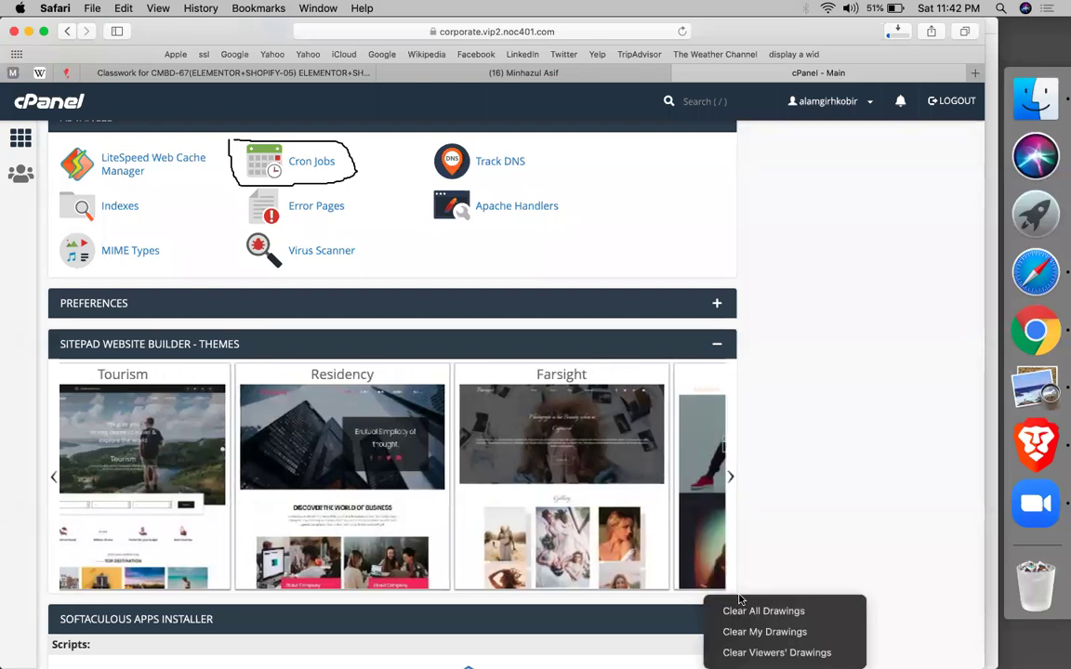
click(750, 611)
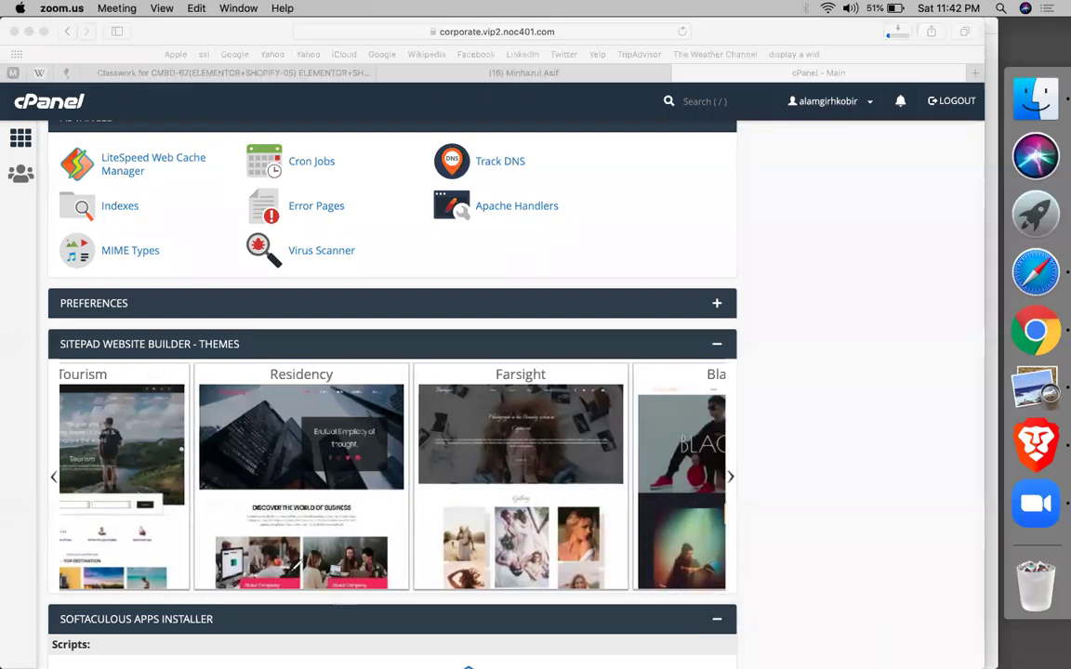
scroll(212, 347, up, 20)
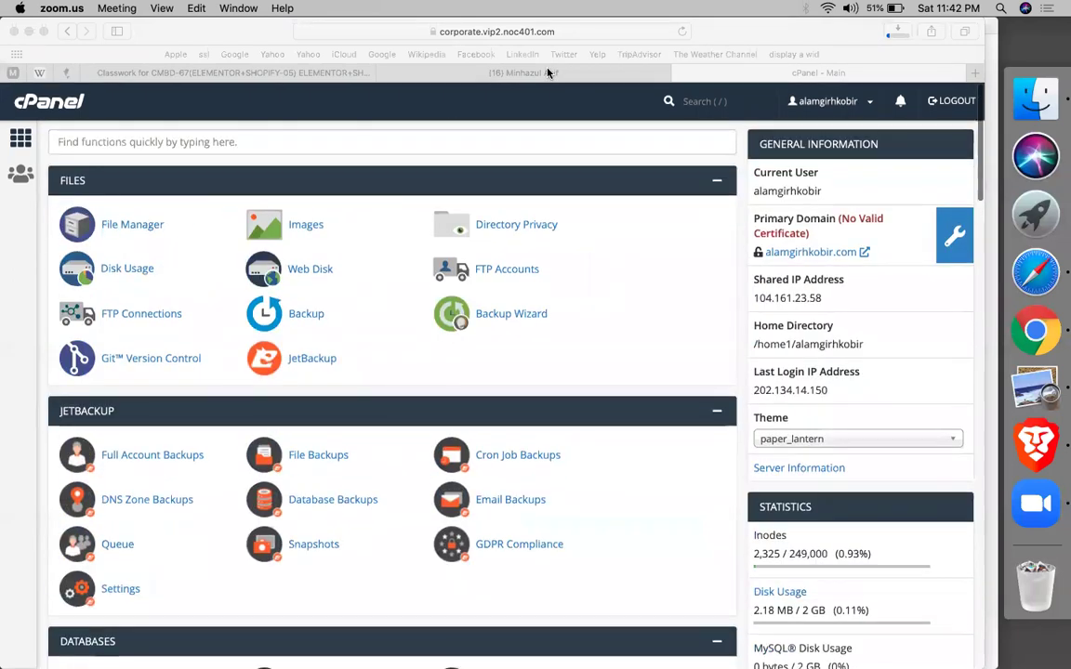
click(548, 72)
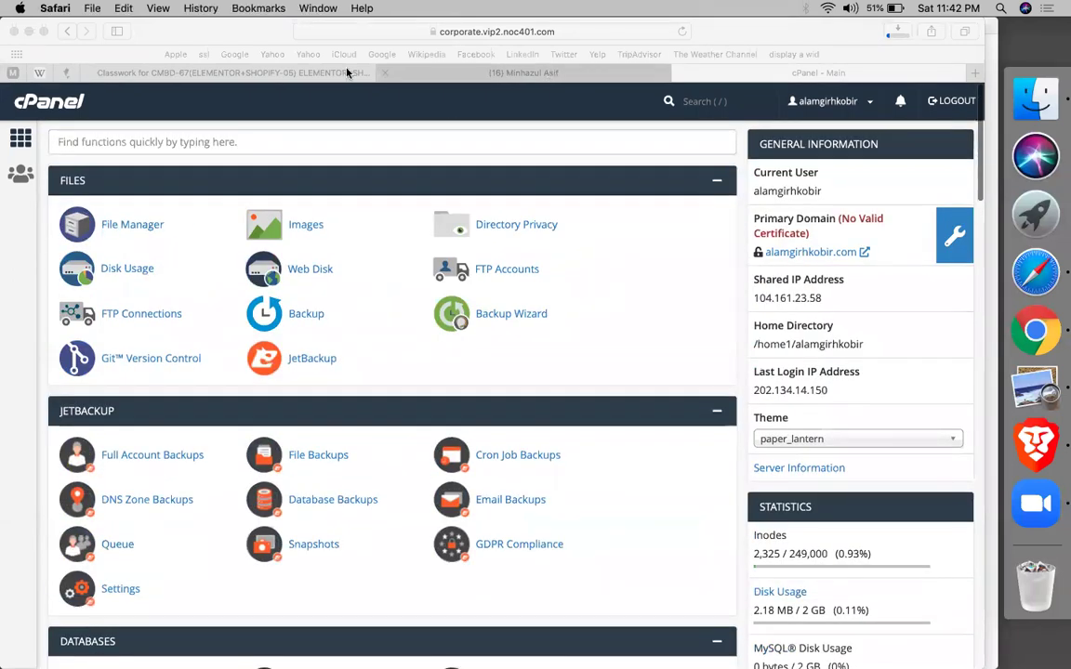
Add an epi-06 Classwork topic covering channel, hosting, server, apps, email accounts and backups
click(327, 72)
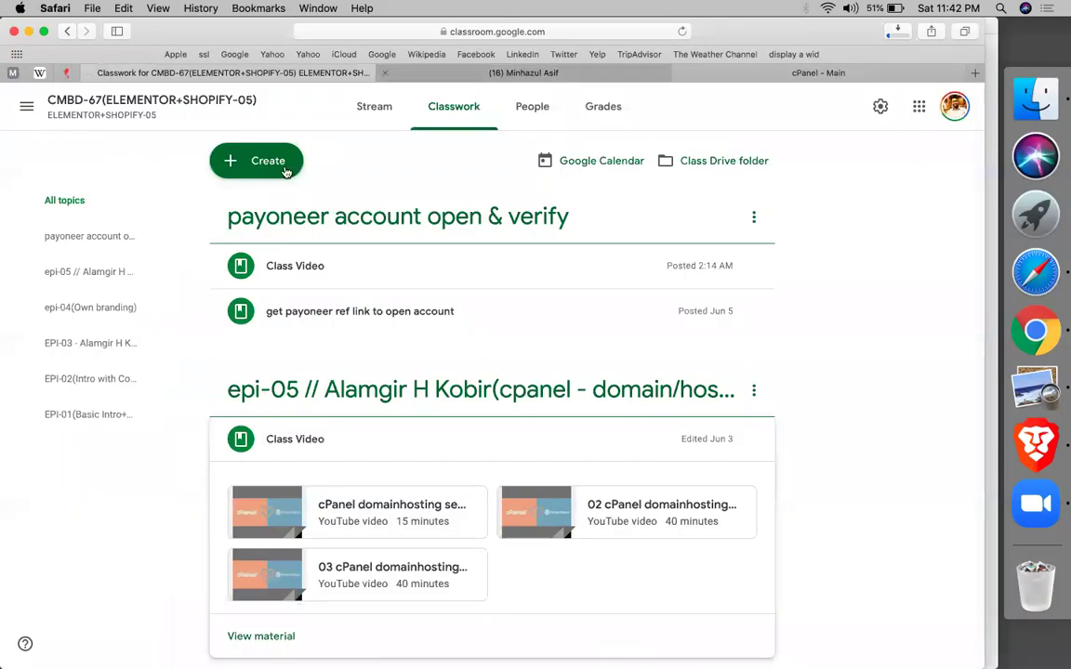
scroll(289, 241, up, 1)
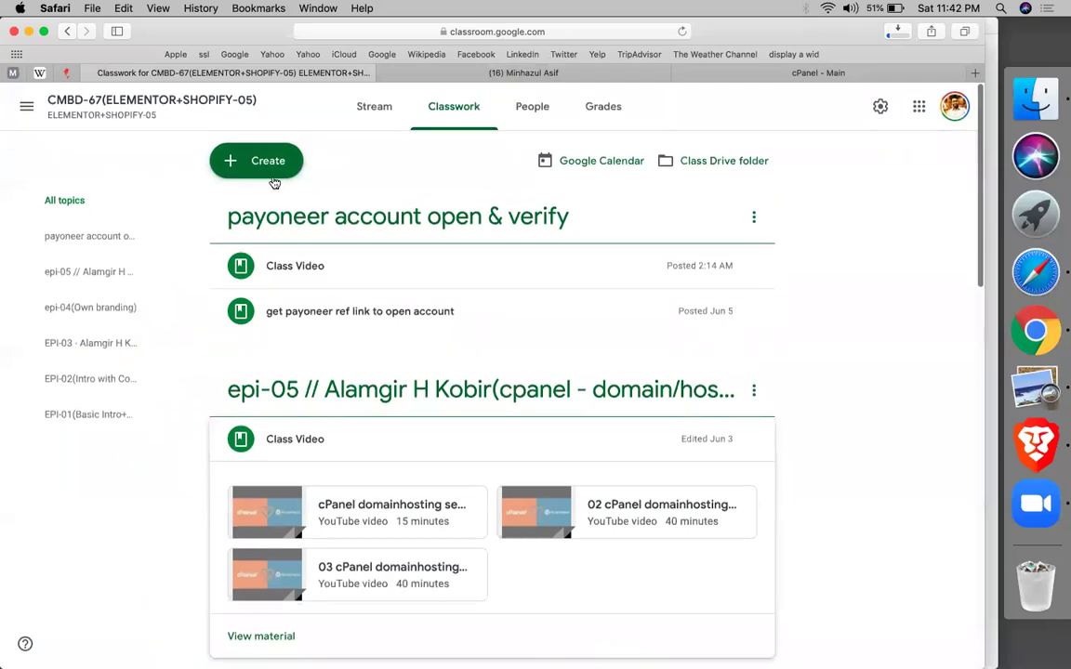
click(273, 180)
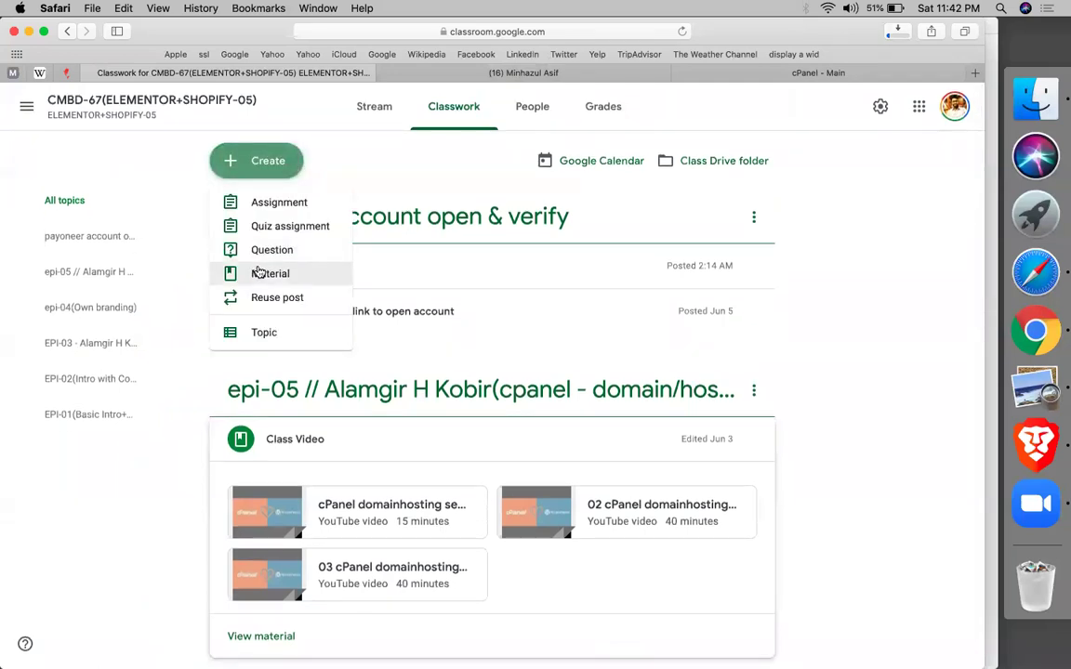
click(253, 329)
text(epi-06_minhaz )
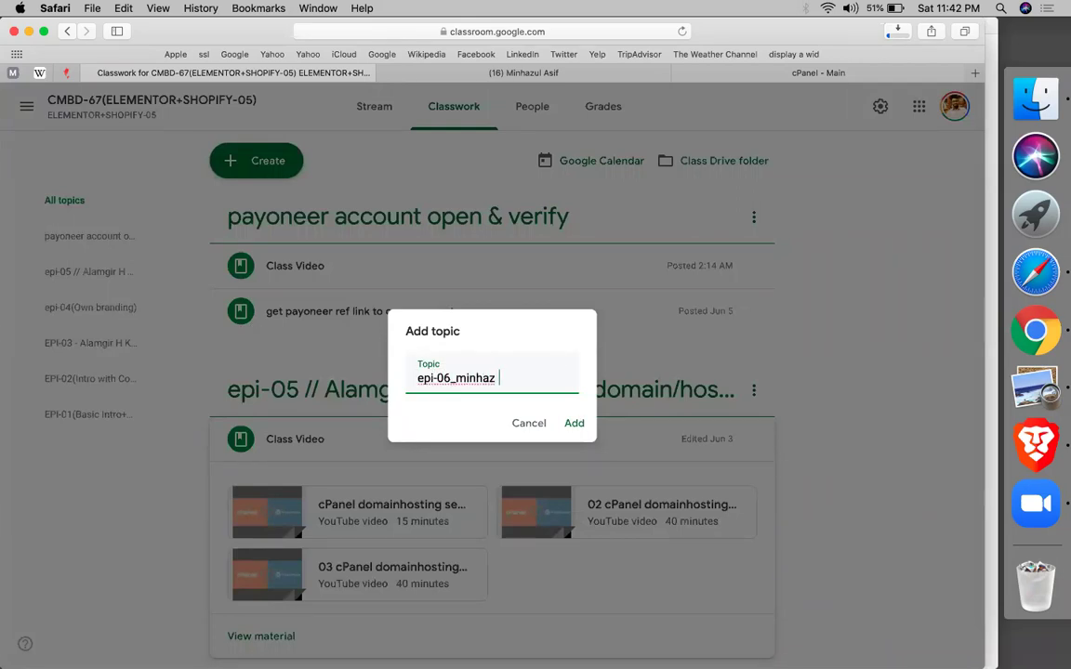
text(_ channel - hosting - )
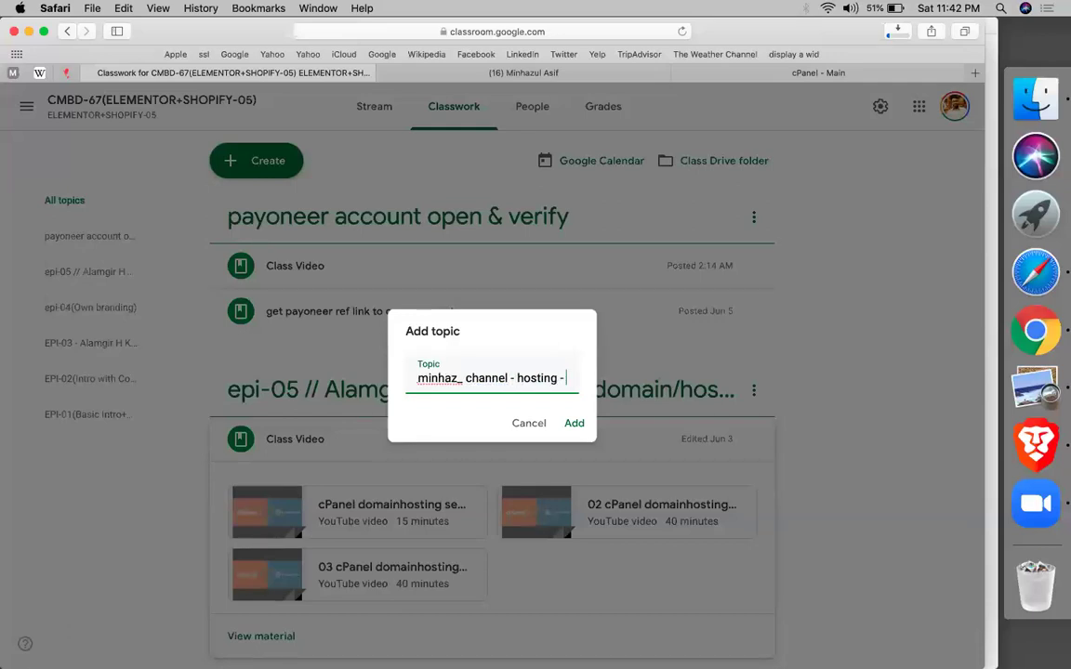
text(server - apps -)
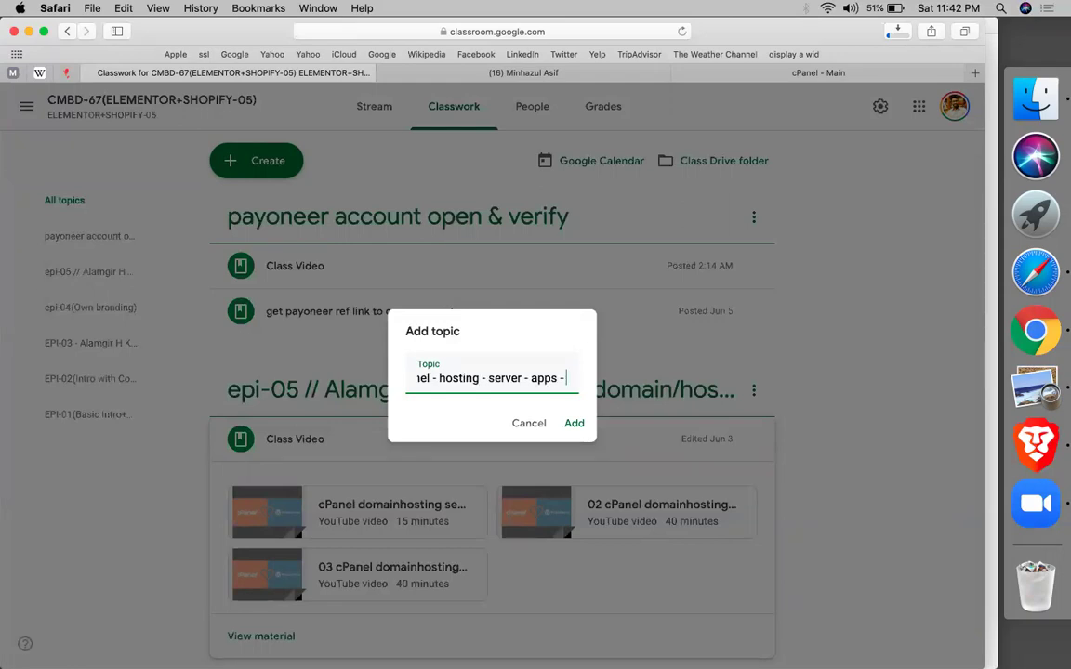
text( email a)
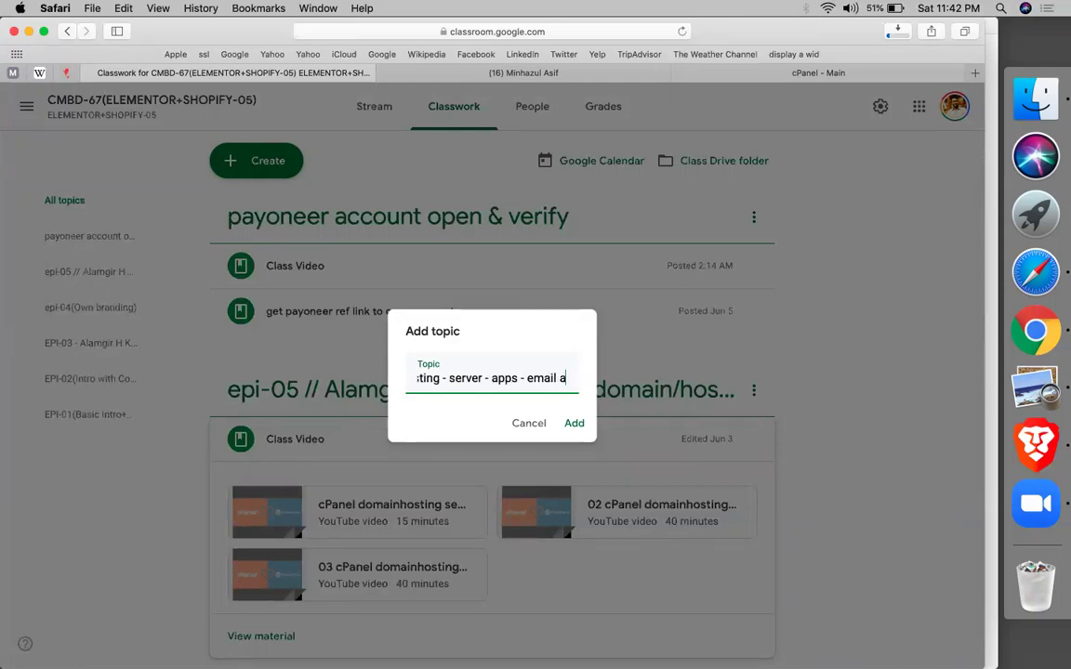
text(ccounts)
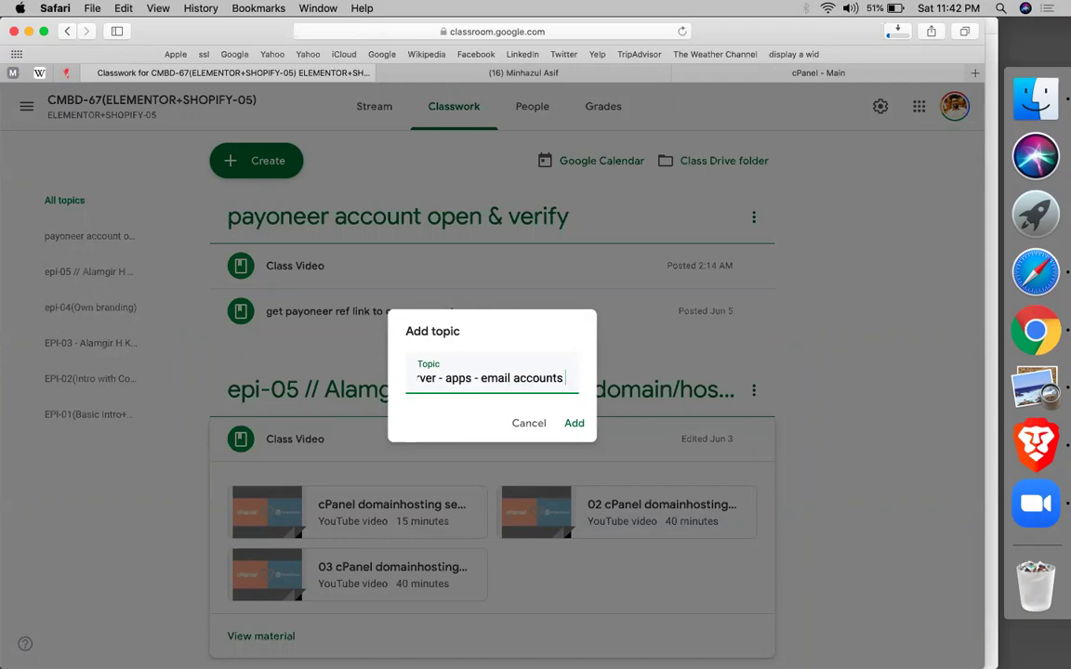
text( - backups)
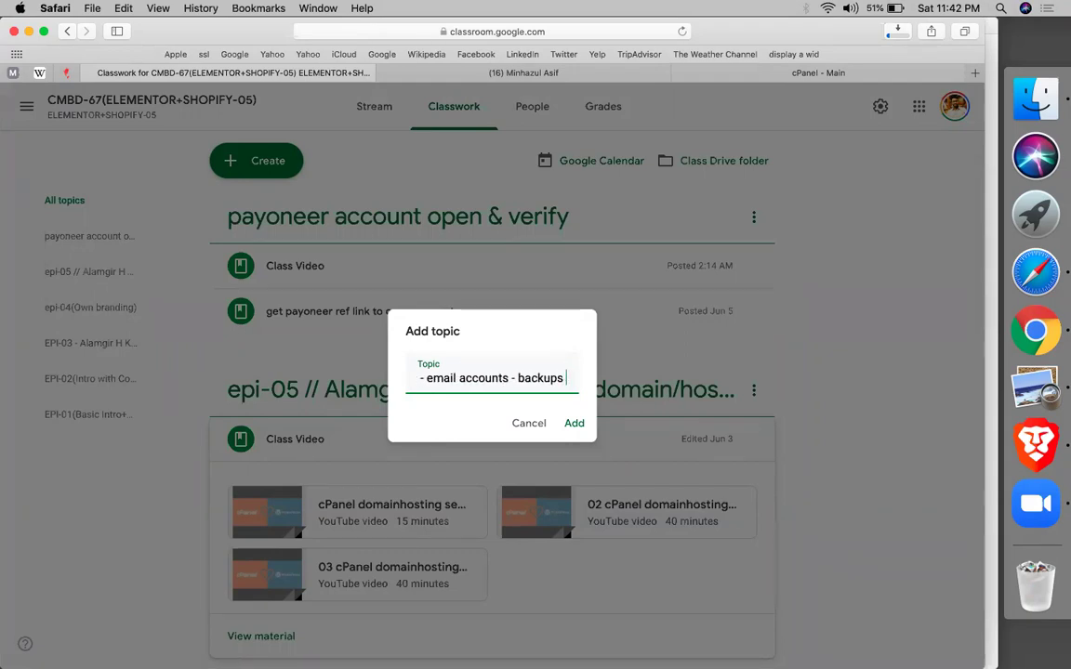
key(Return)
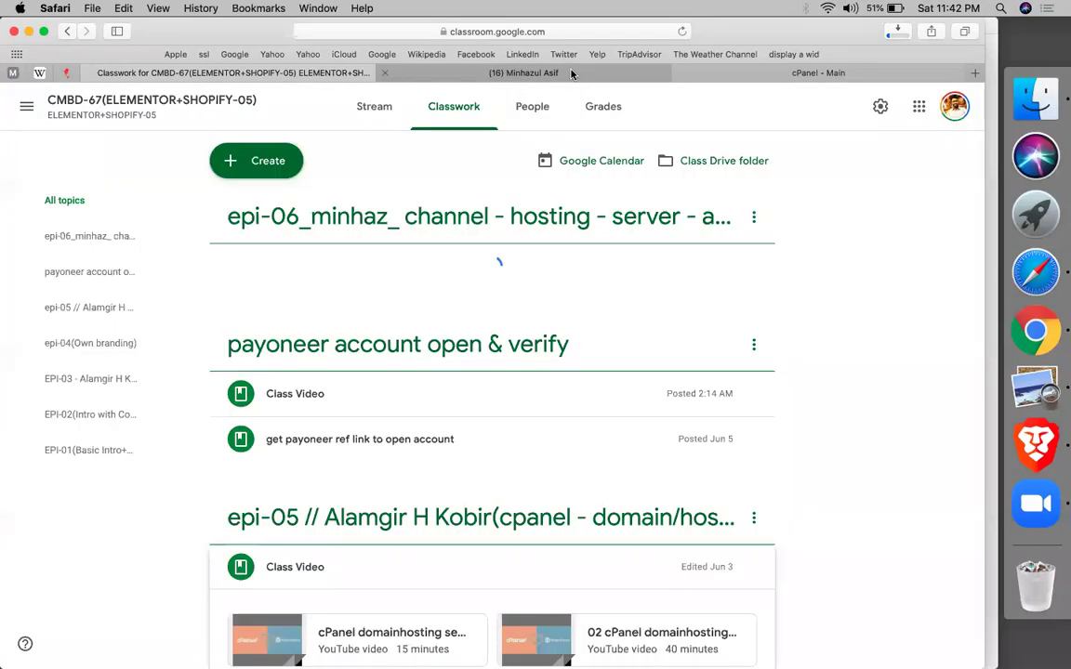
Load drive.google.com in the other browser tab
click(573, 74)
click(583, 34)
text(drive.google.com)
key(Return)
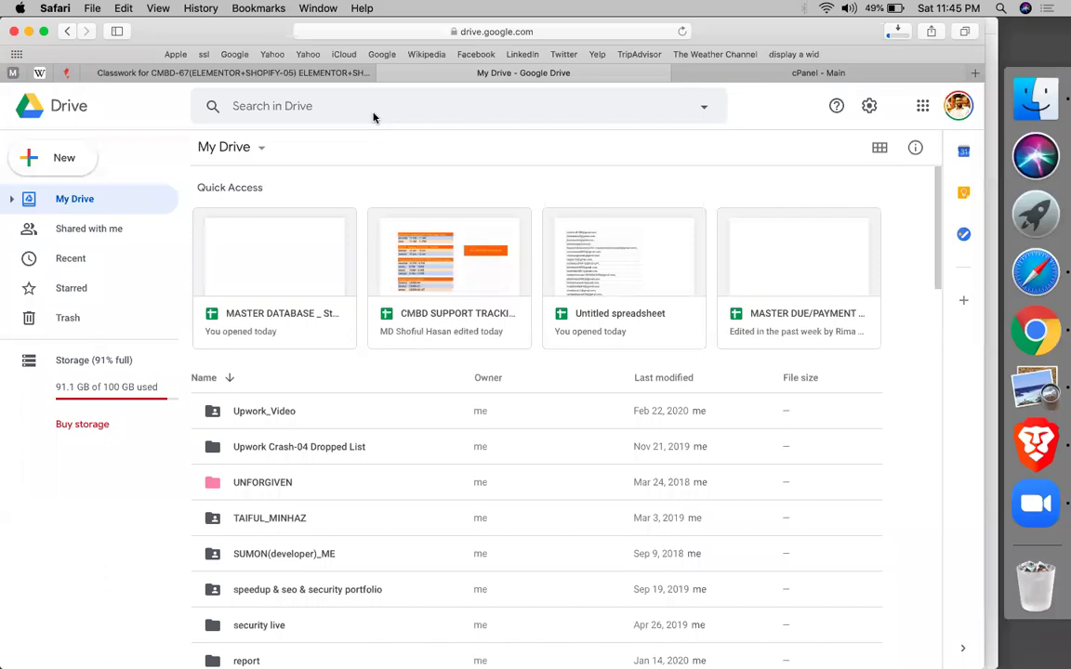
Search Drive for 'cpanel' and open the Curriculum: 02 spreadsheet from the results
click(269, 72)
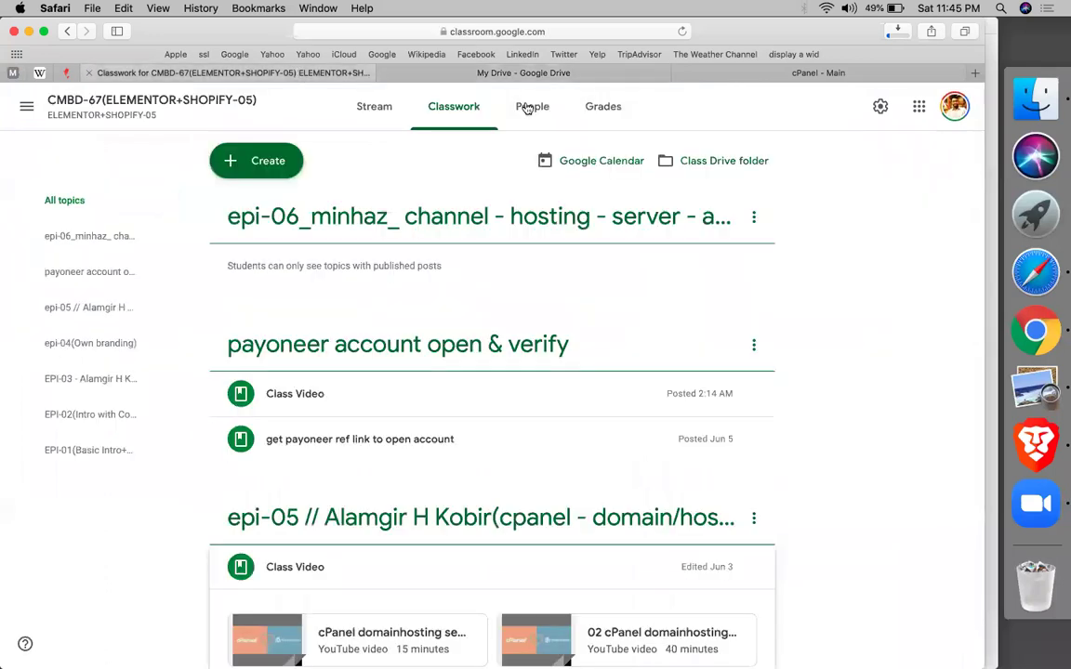
click(468, 71)
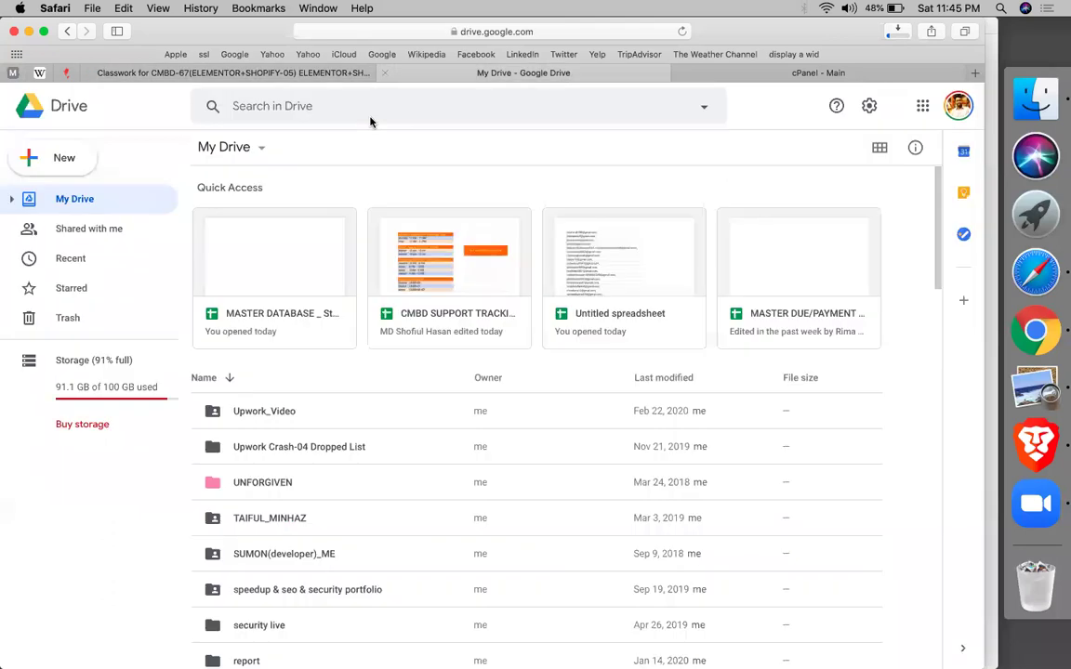
click(341, 107)
text(cpanel)
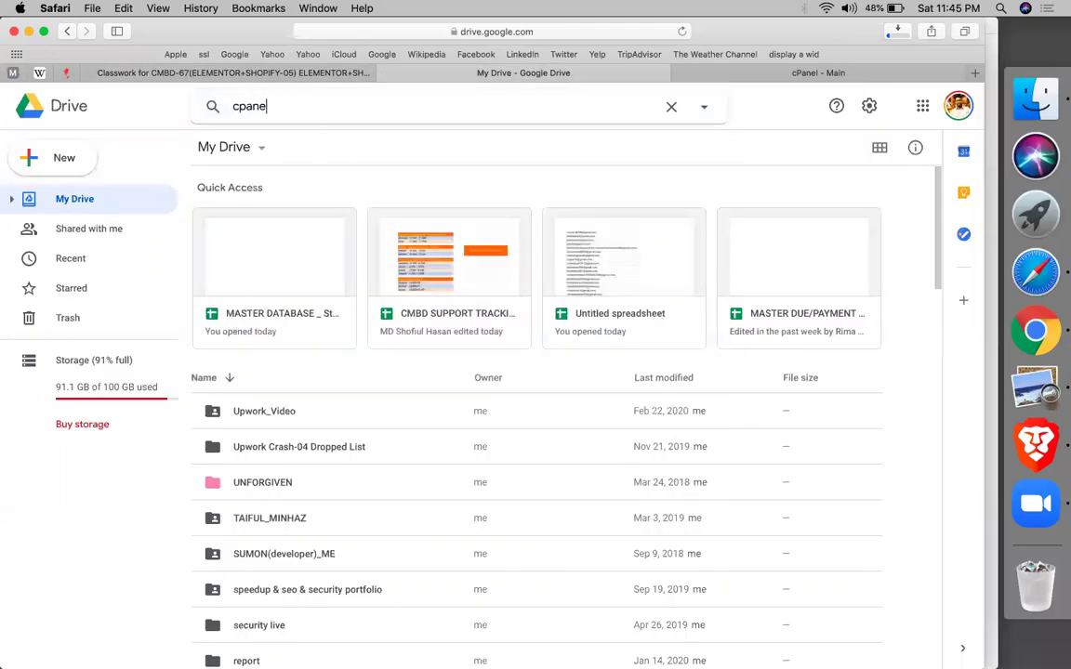
key(Return)
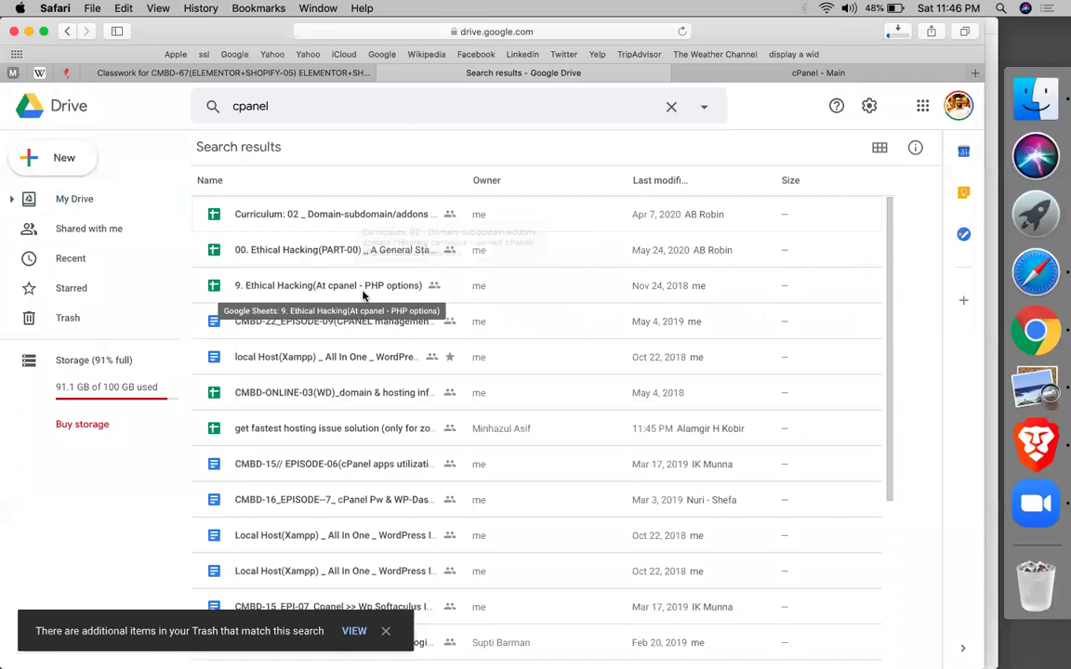
double_click(340, 221)
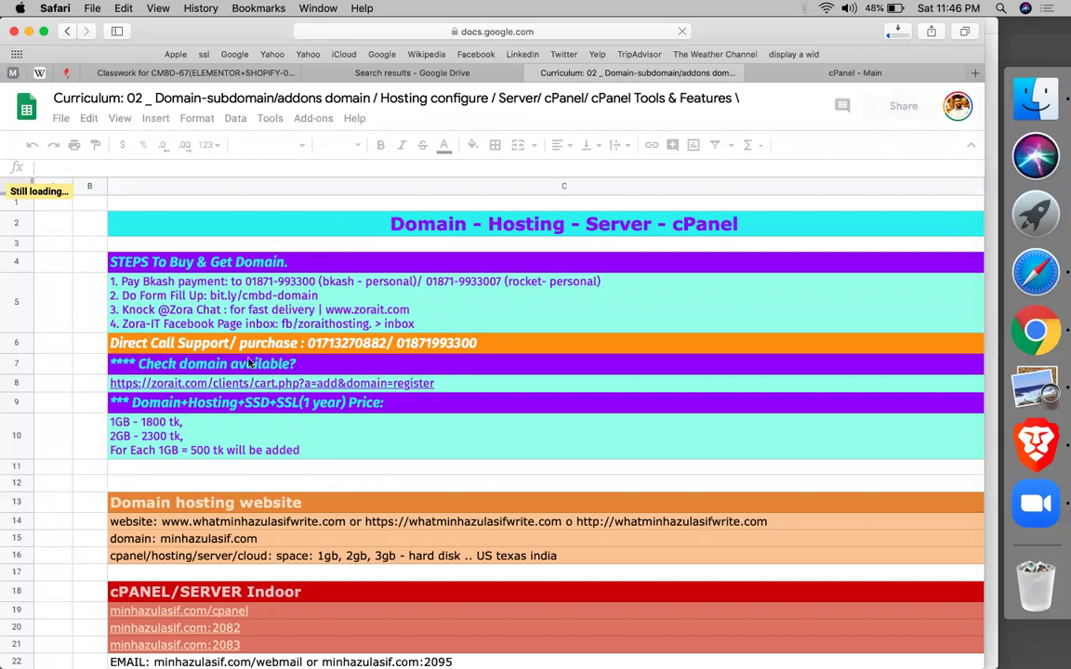
Copy the curriculum spreadsheet's web address and bring up Classroom's Create list on Classwork
click(524, 35)
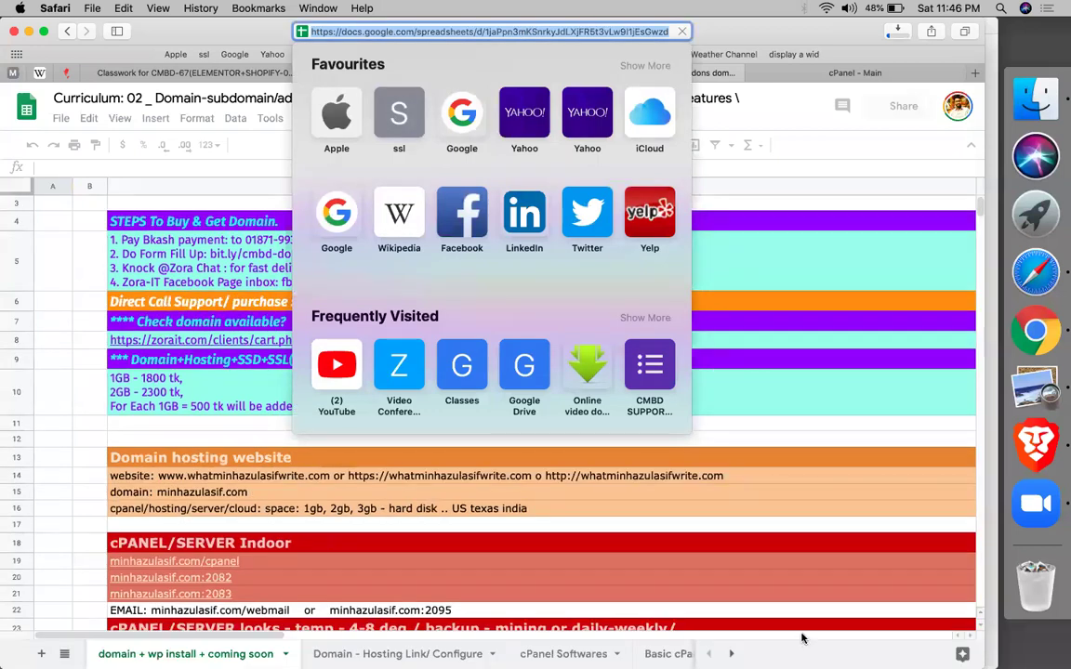
key(Escape)
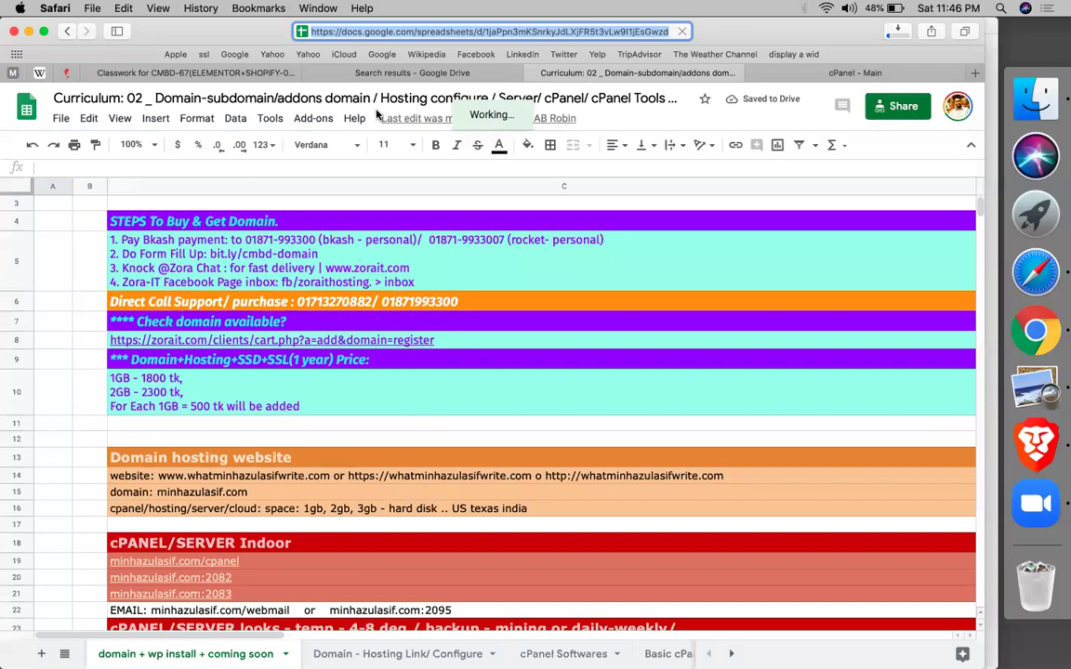
click(210, 73)
click(256, 173)
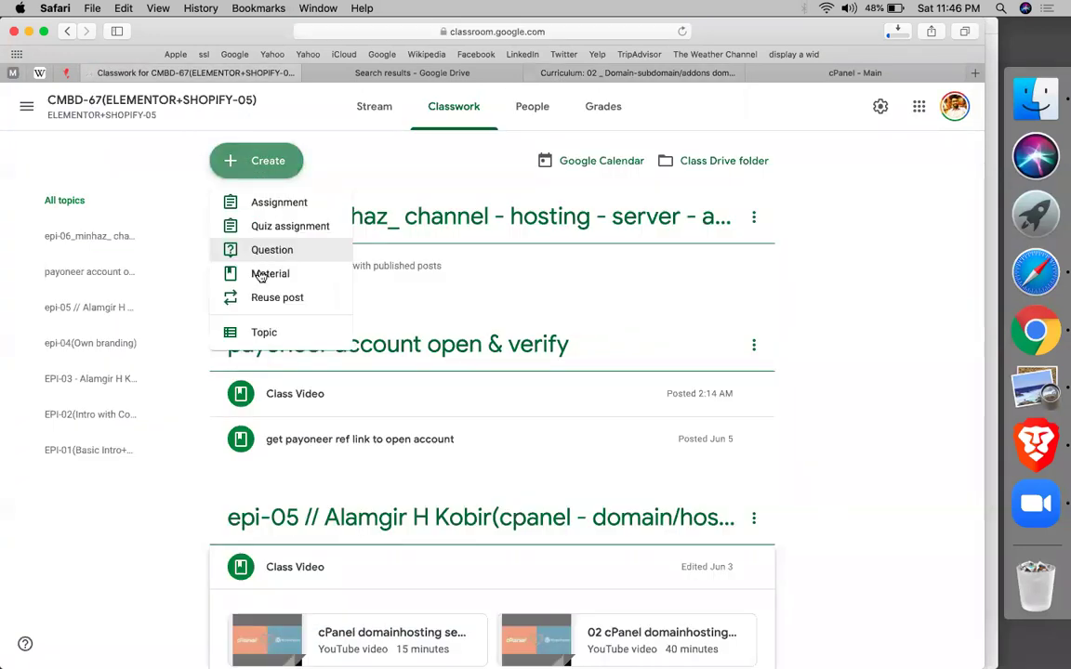
Start a material titled 'get cpanel google sheet' with the pasted curriculum sheet link attached
click(261, 276)
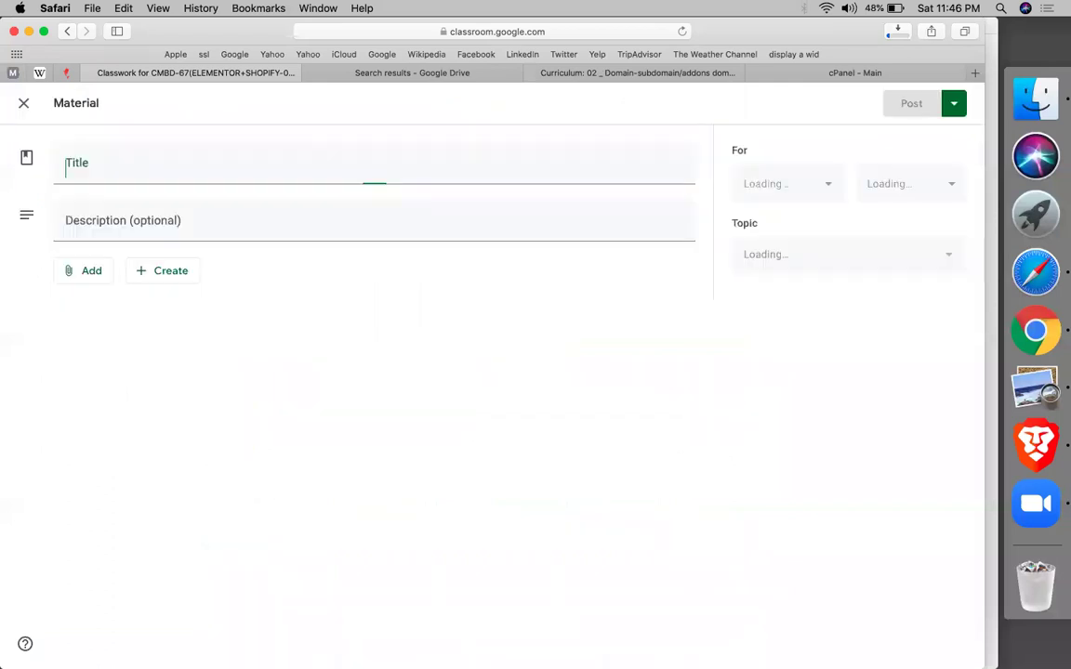
text(get cpanel google)
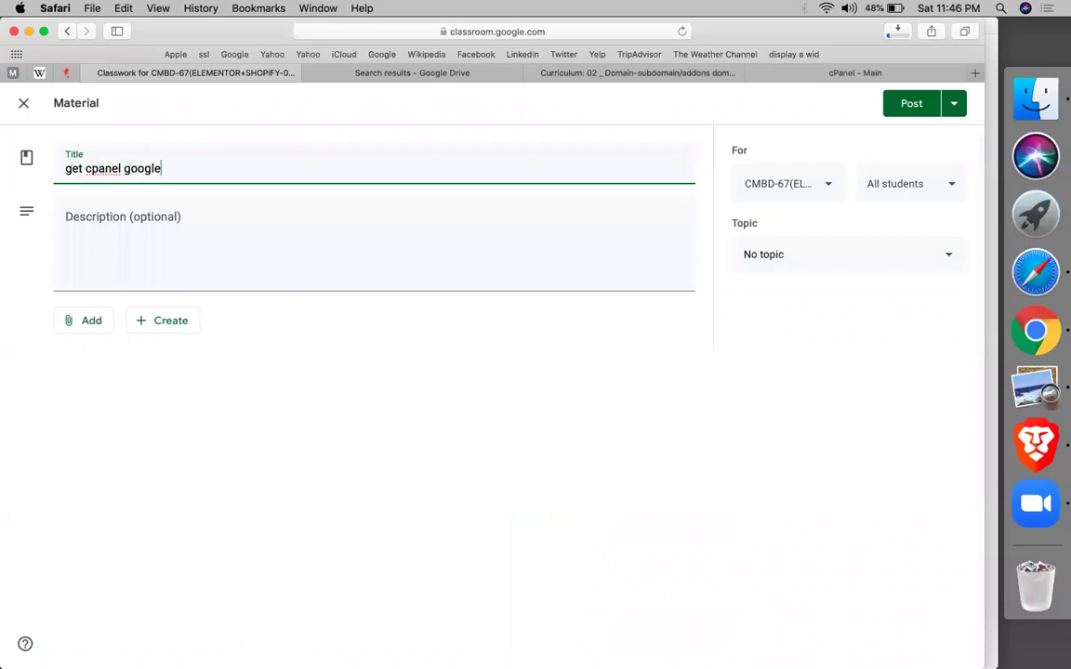
text( sheet)
click(93, 325)
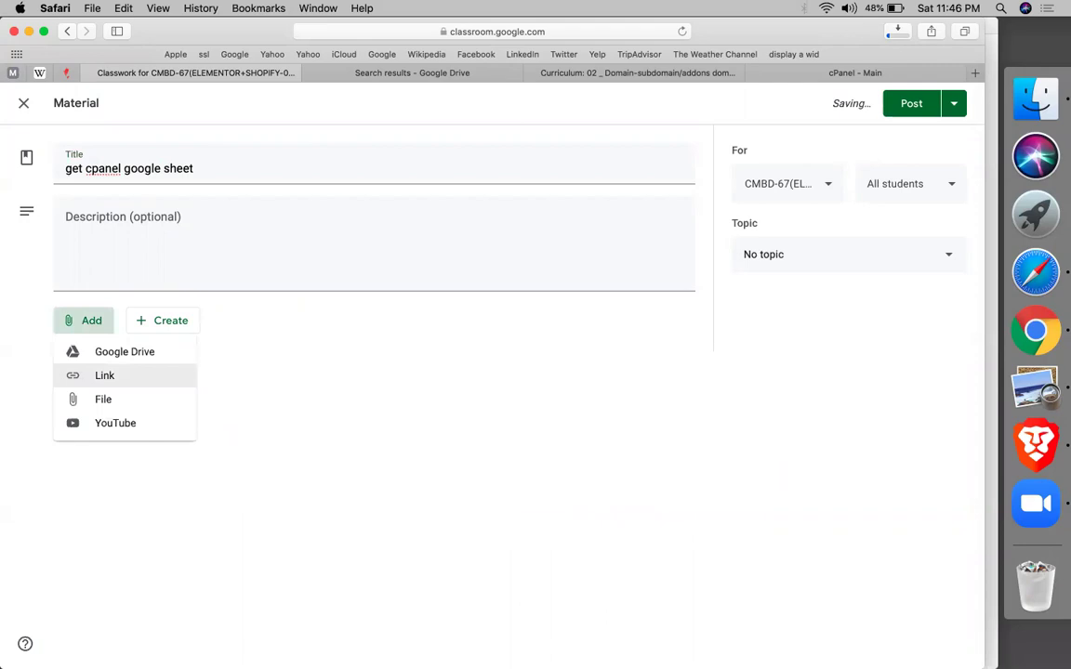
click(104, 376)
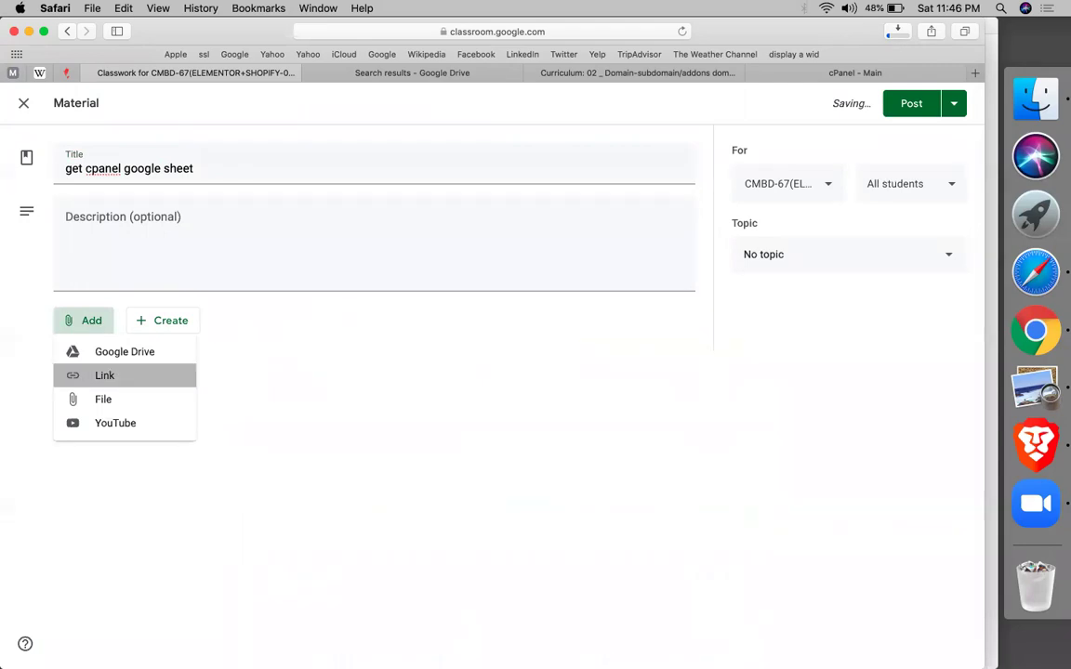
key(super+v)
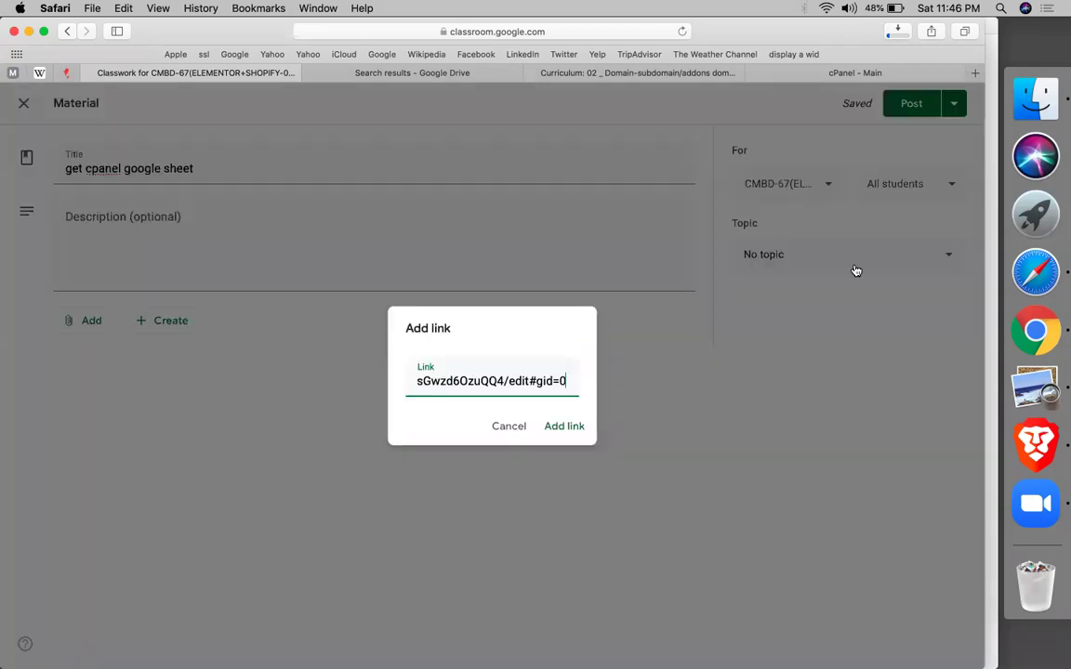
key(Return)
File the material under the epi-06 topic, add CMBD-66 as a class, and post it
click(781, 255)
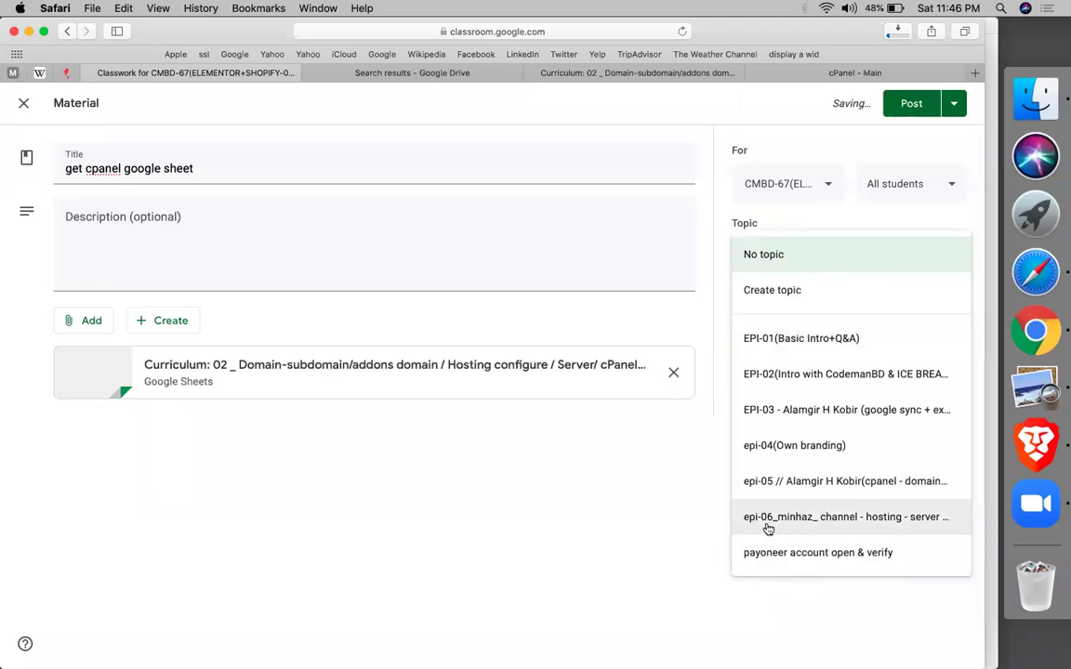
click(768, 529)
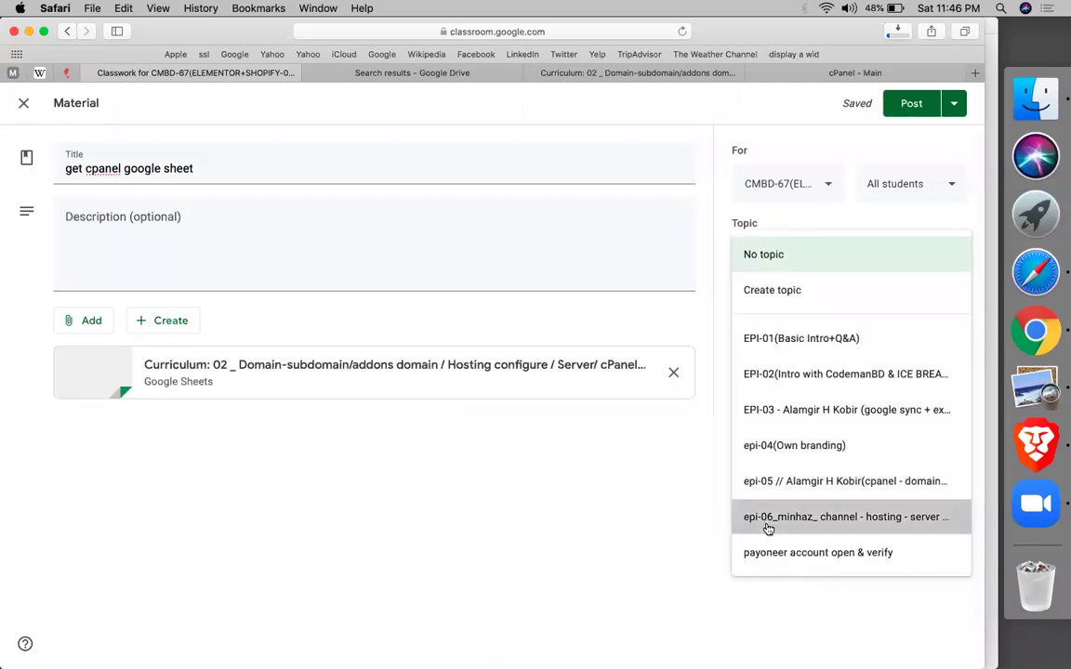
click(761, 186)
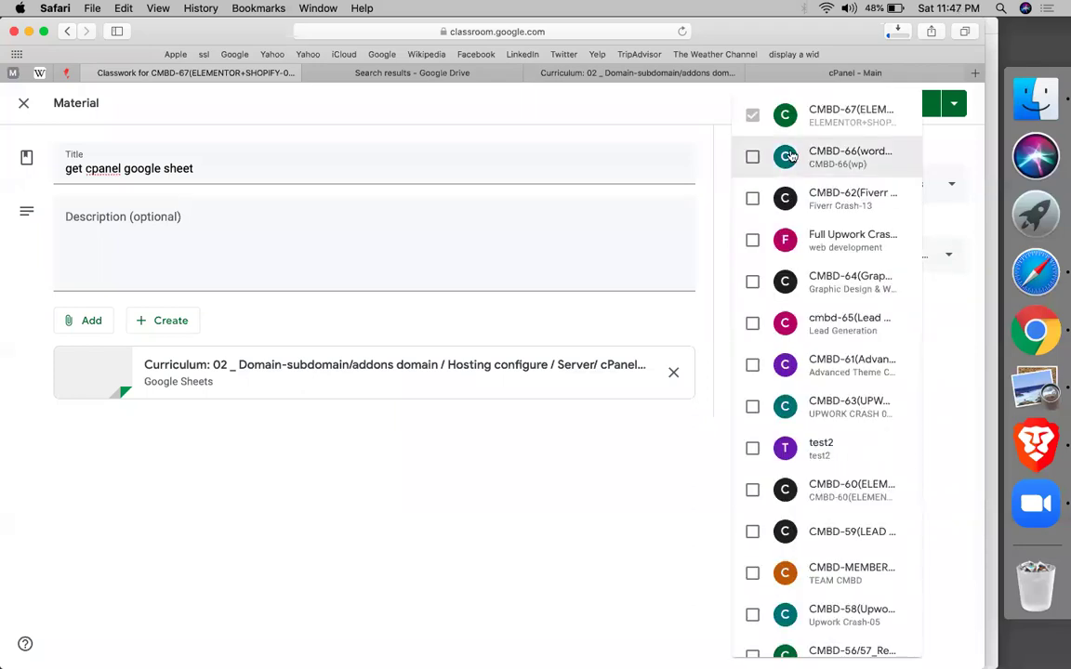
click(792, 156)
click(668, 128)
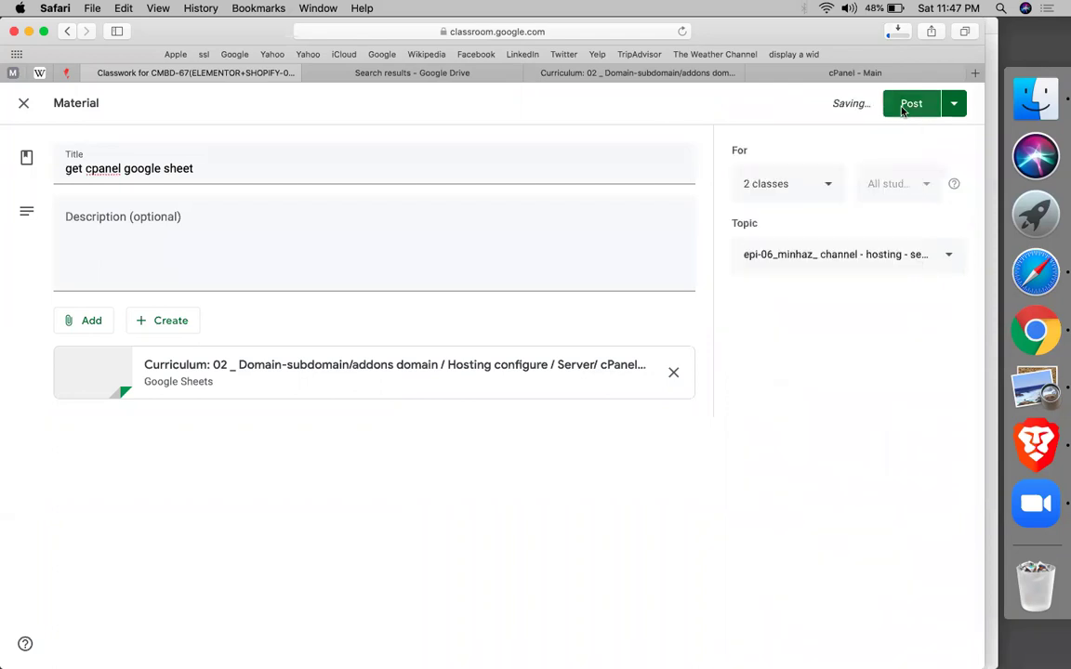
click(901, 110)
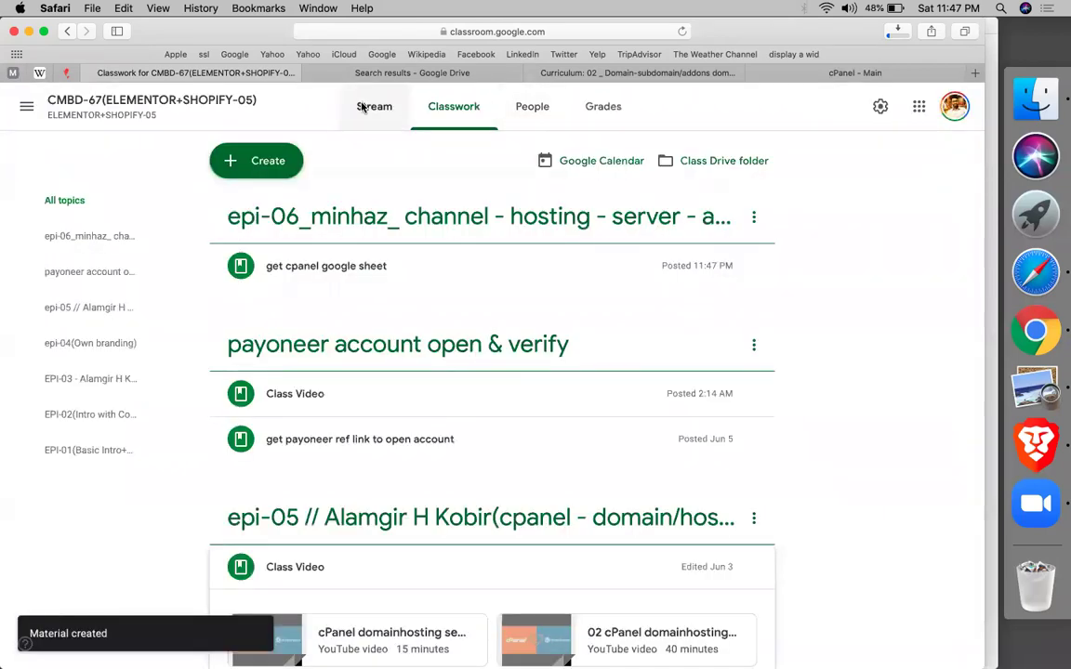
Check the new post on Stream and Classwork, then switch to the Drive tab
click(349, 115)
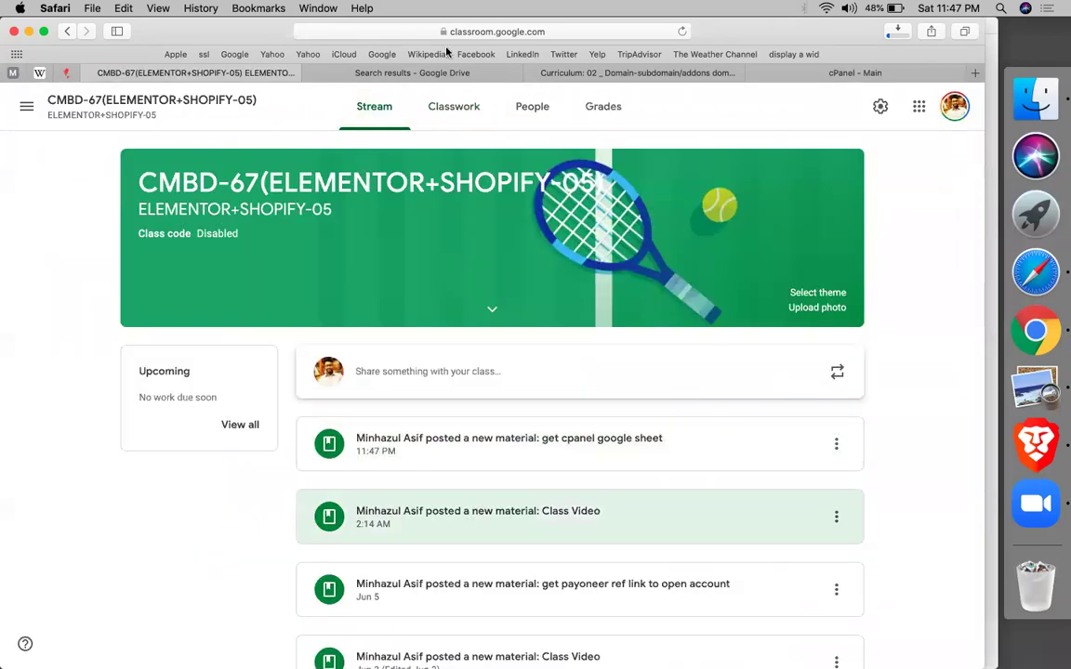
click(449, 106)
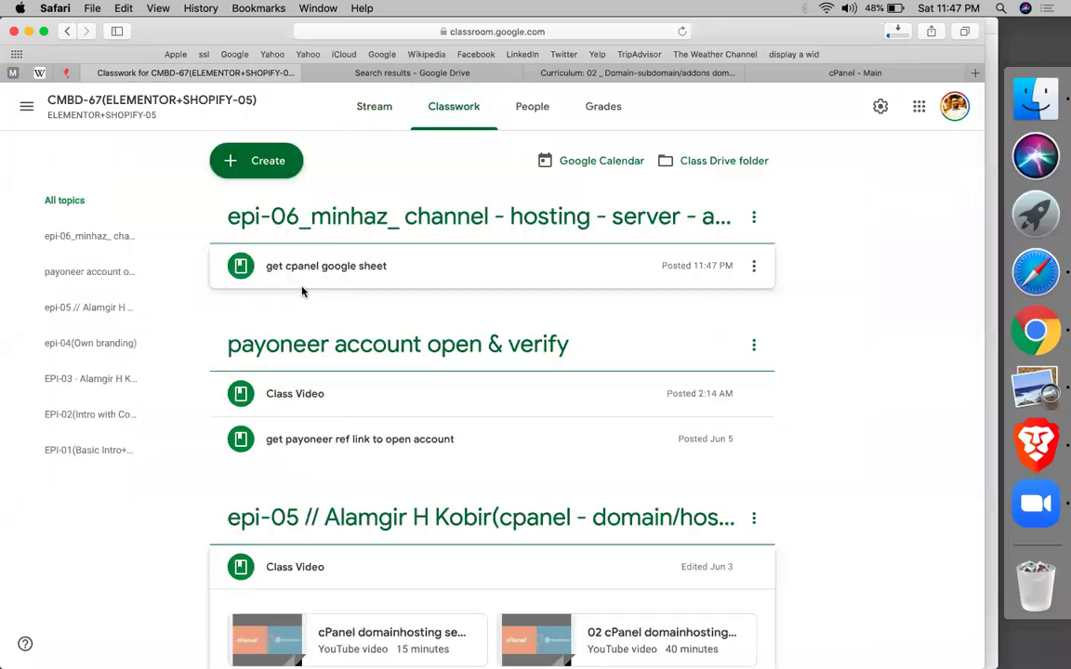
click(409, 73)
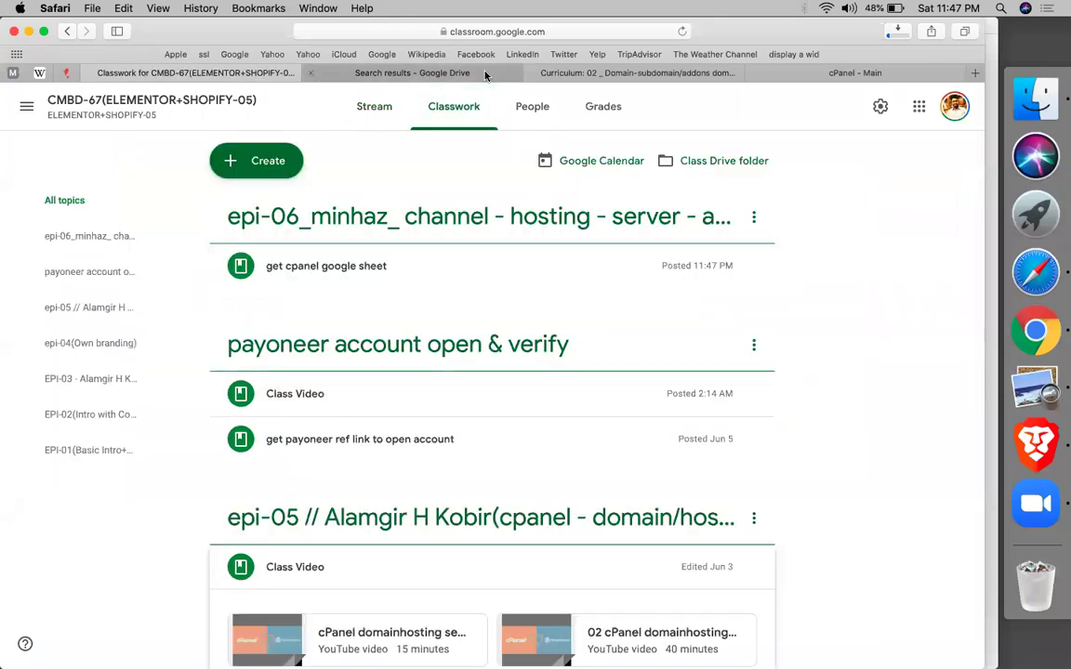
Re-edit cell C14 so Sheets turns its first www address into a clickable link
click(575, 73)
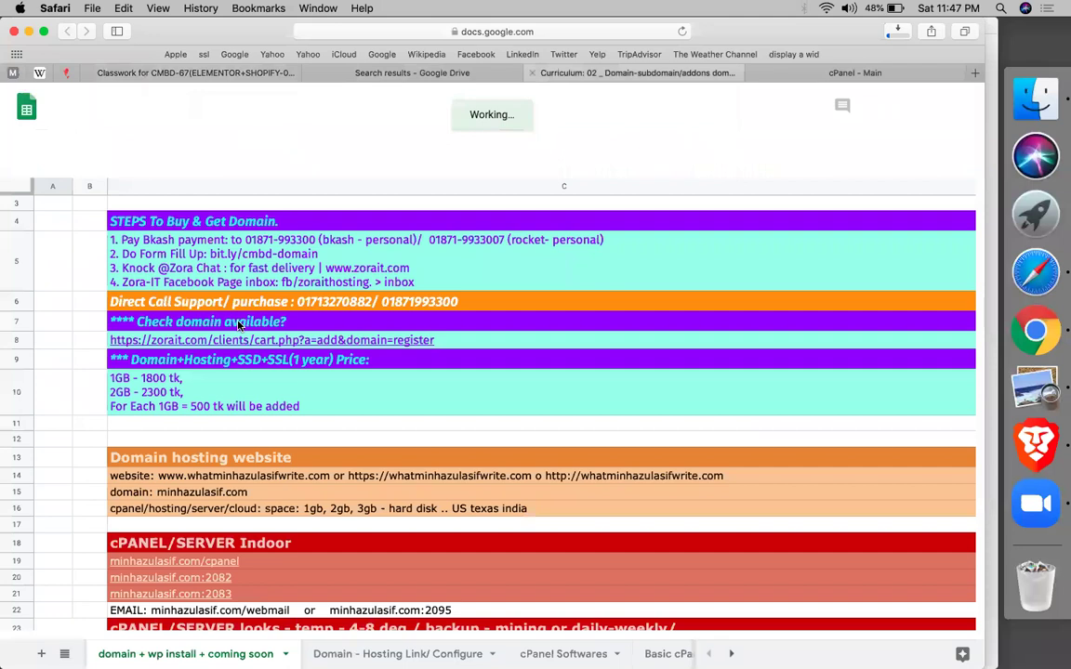
scroll(240, 324, down, 5)
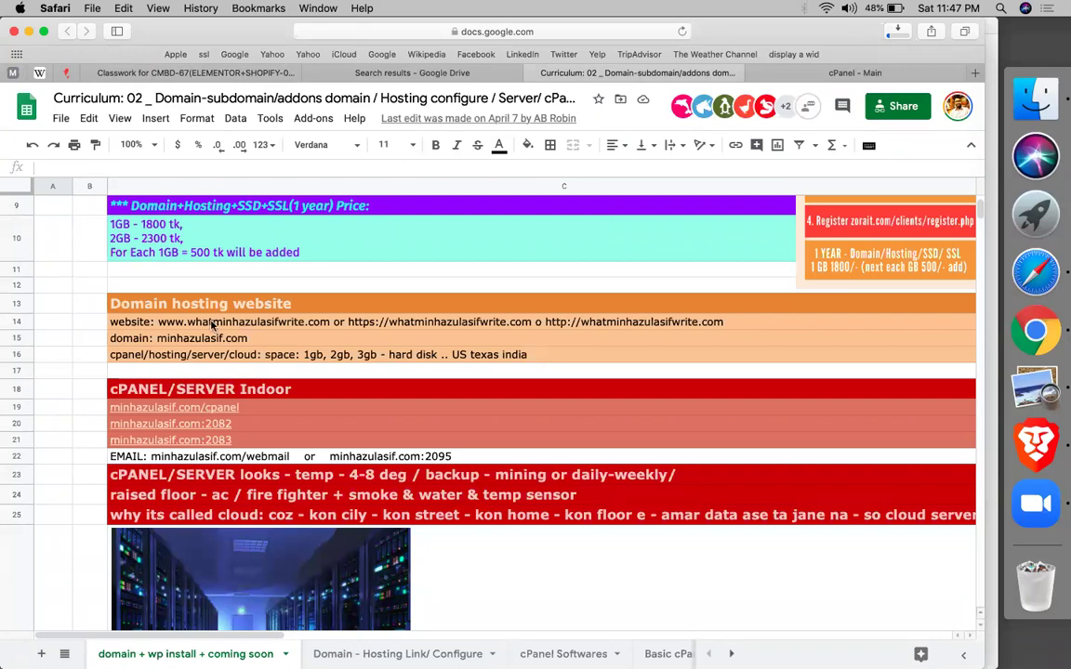
click(239, 324)
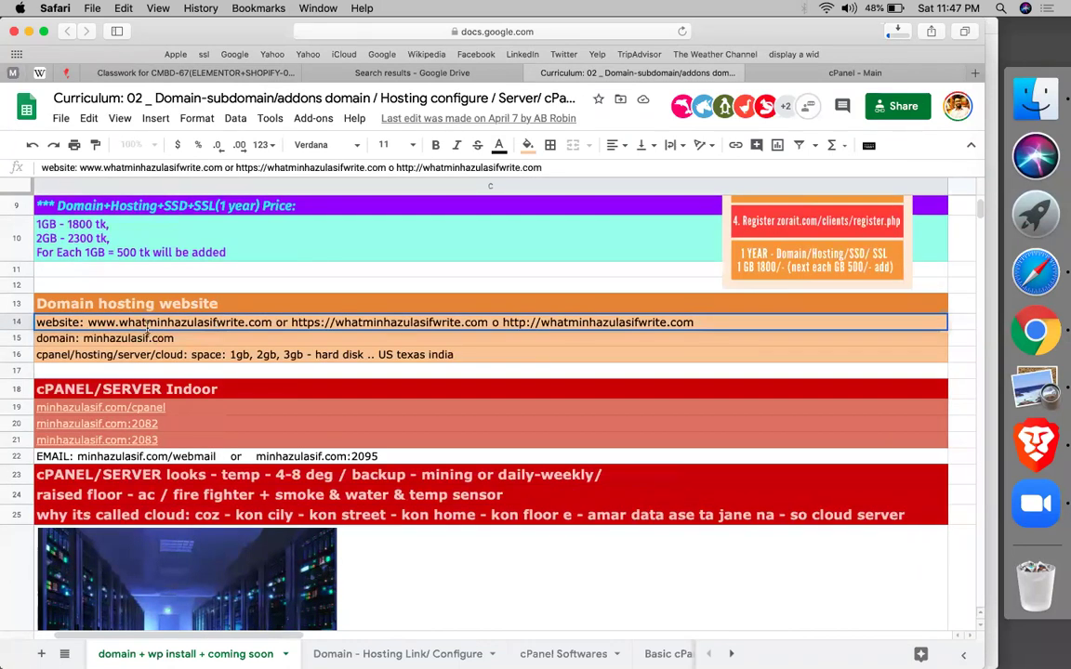
double_click(147, 323)
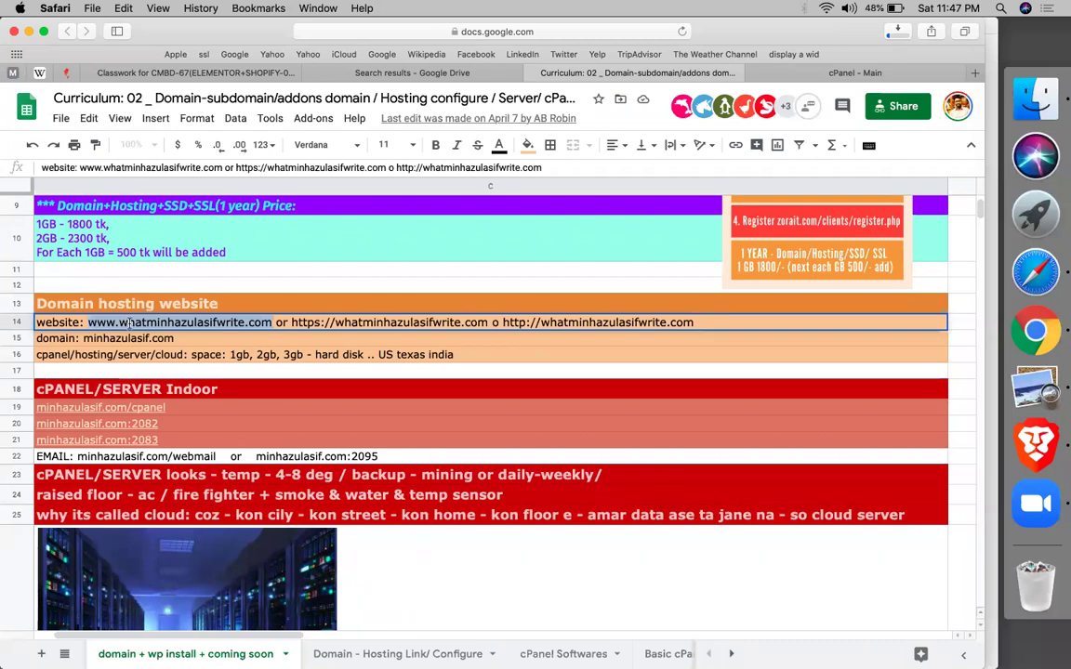
click(121, 322)
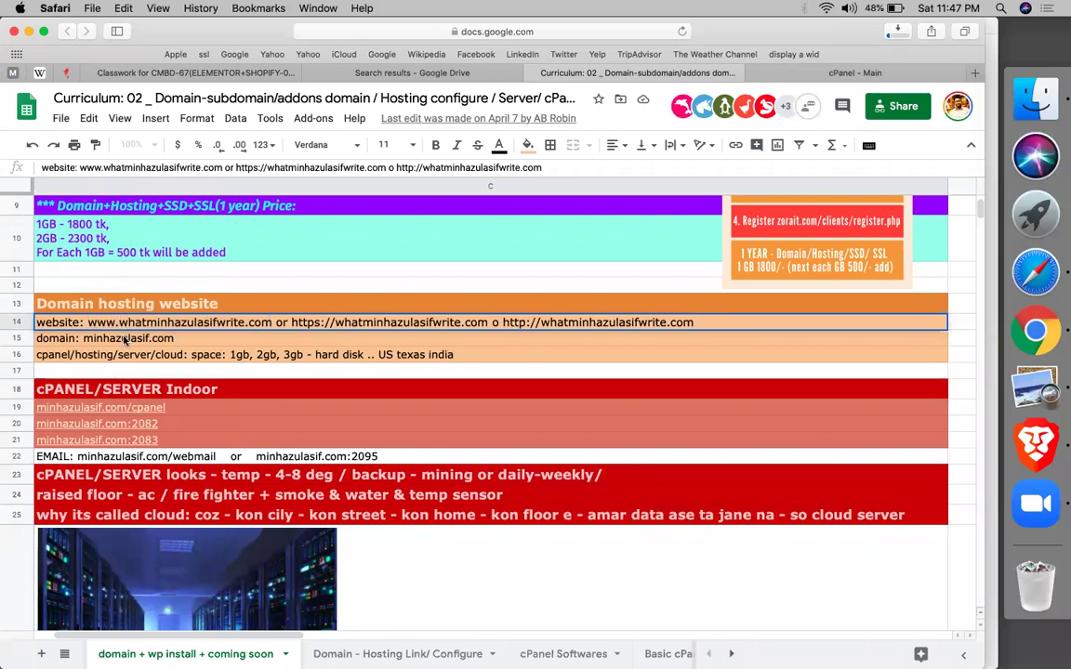
click(124, 341)
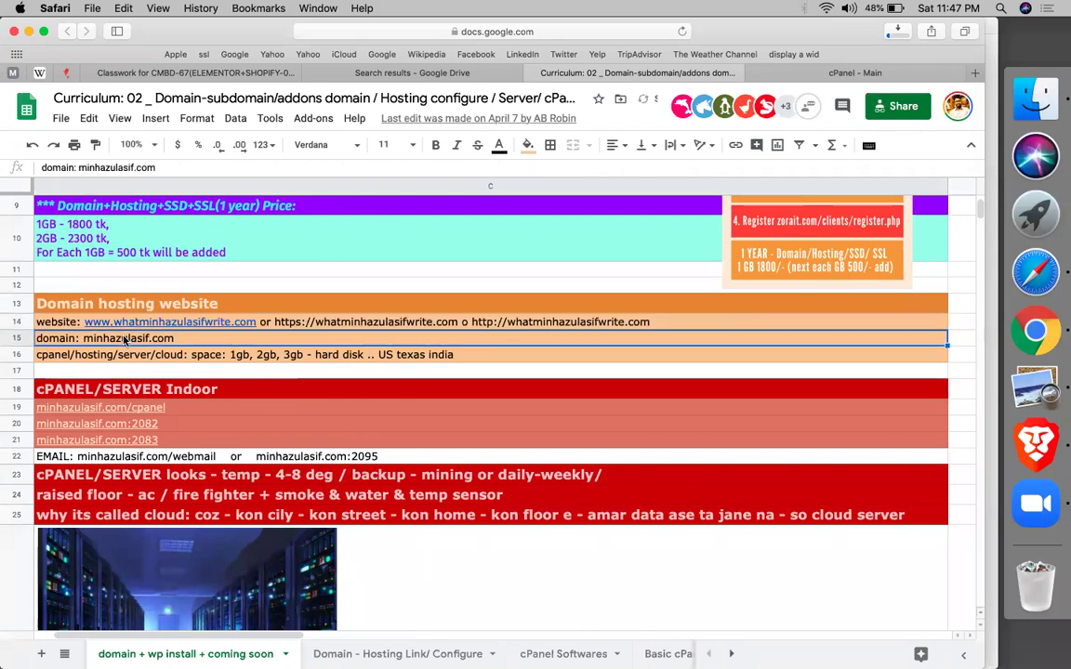
Check the new link's preview card while moving between rows 14 and 16
scroll(124, 340, left, 2)
mouse_move(199, 323)
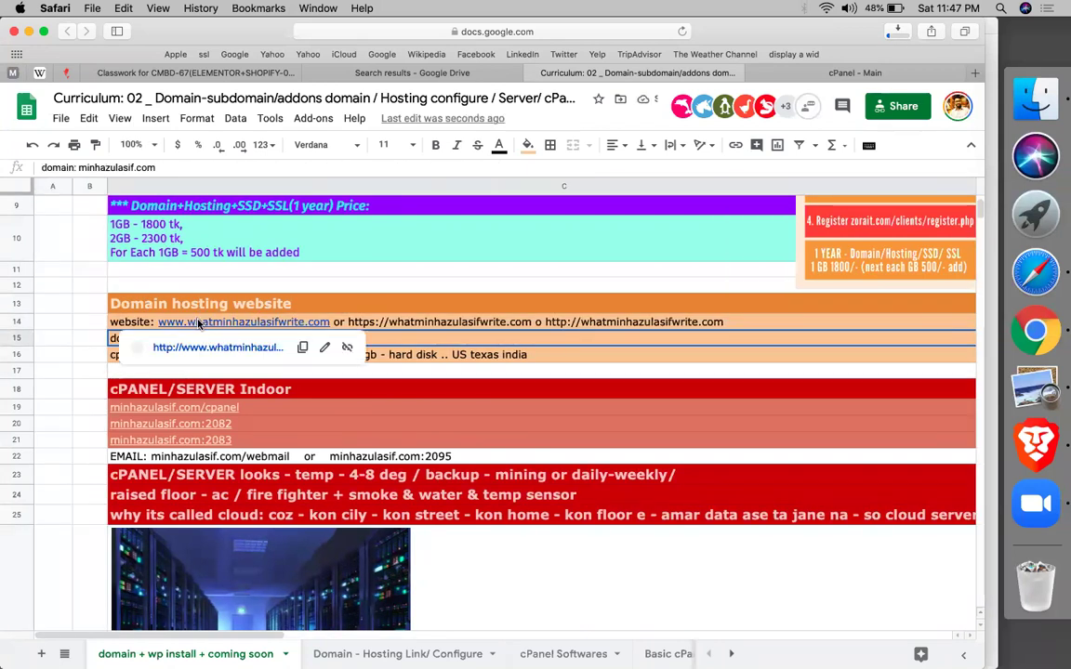
key(Left)
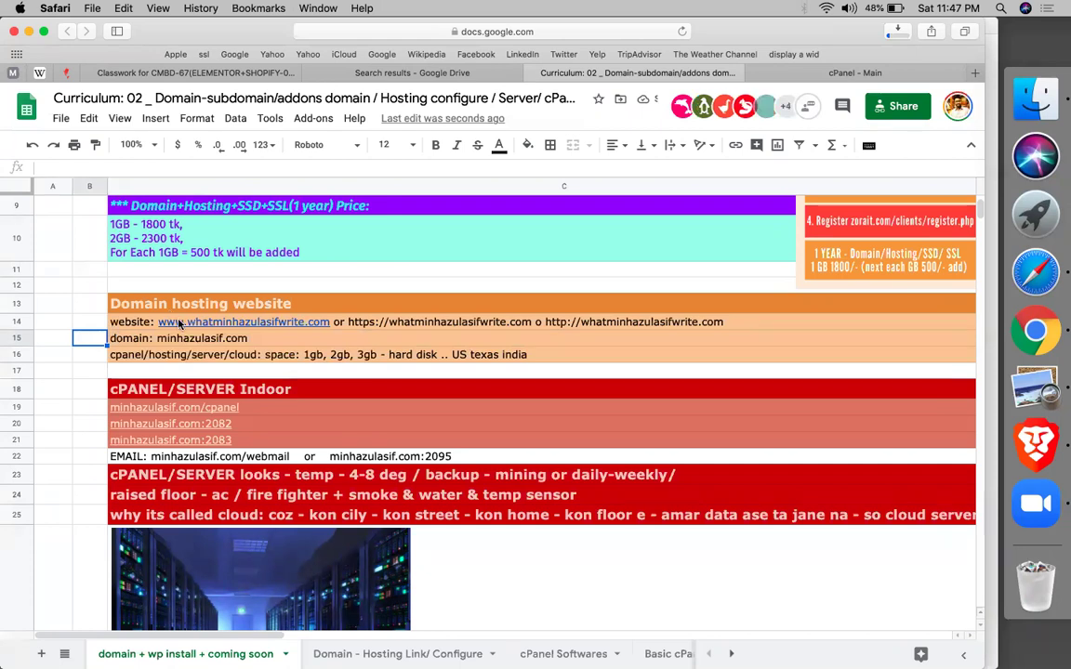
click(85, 324)
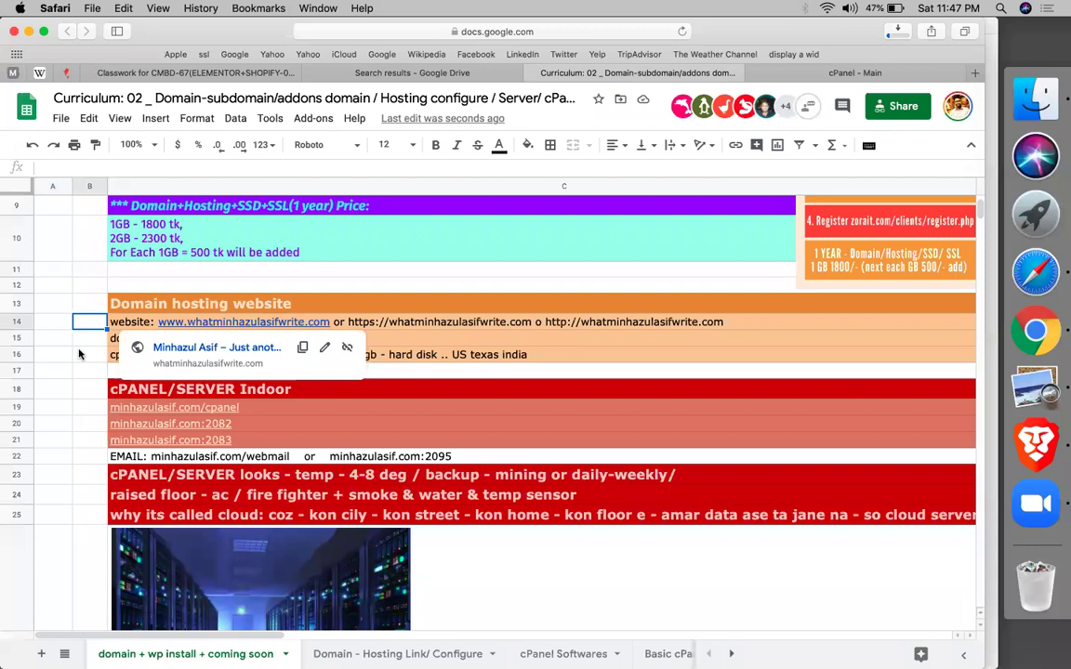
key(Down)
key(Down)
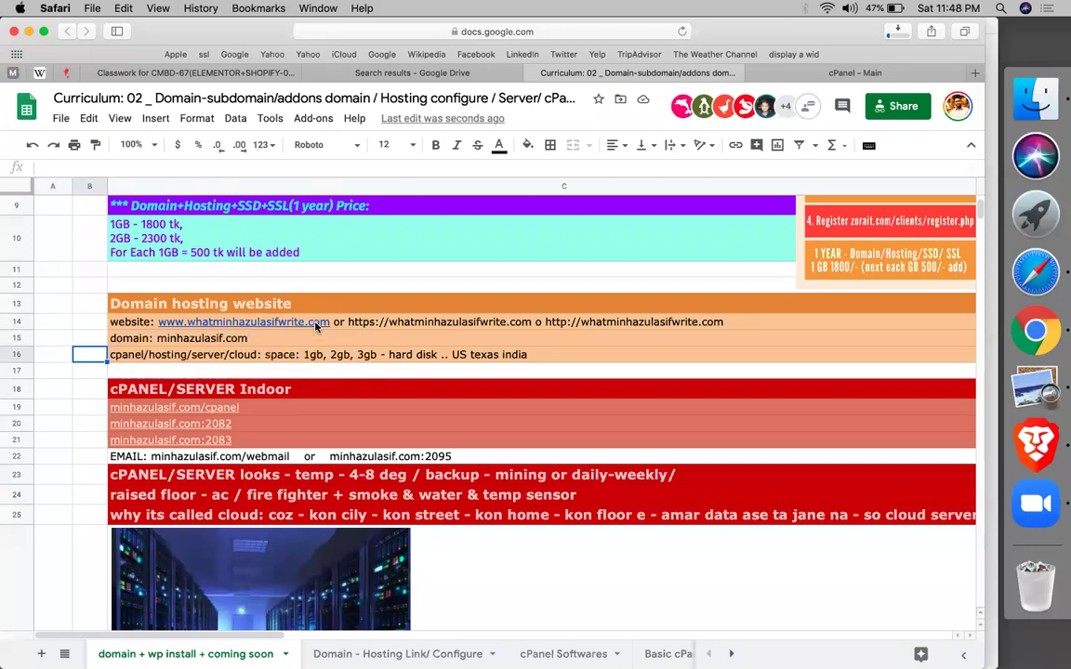
mouse_move(316, 325)
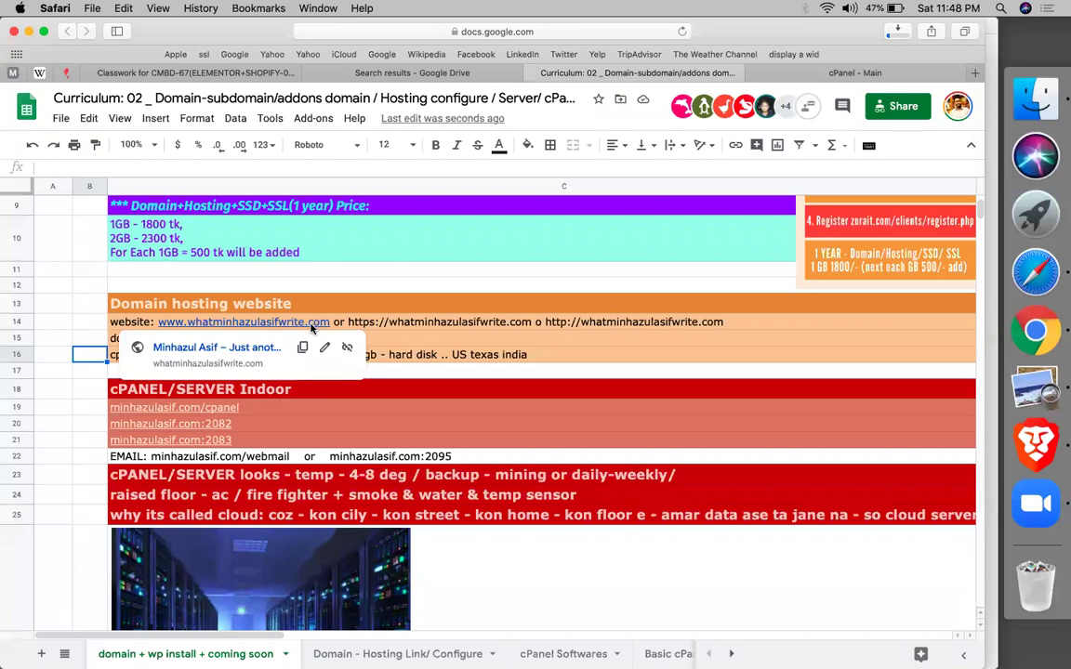
key(Up)
key(Up)
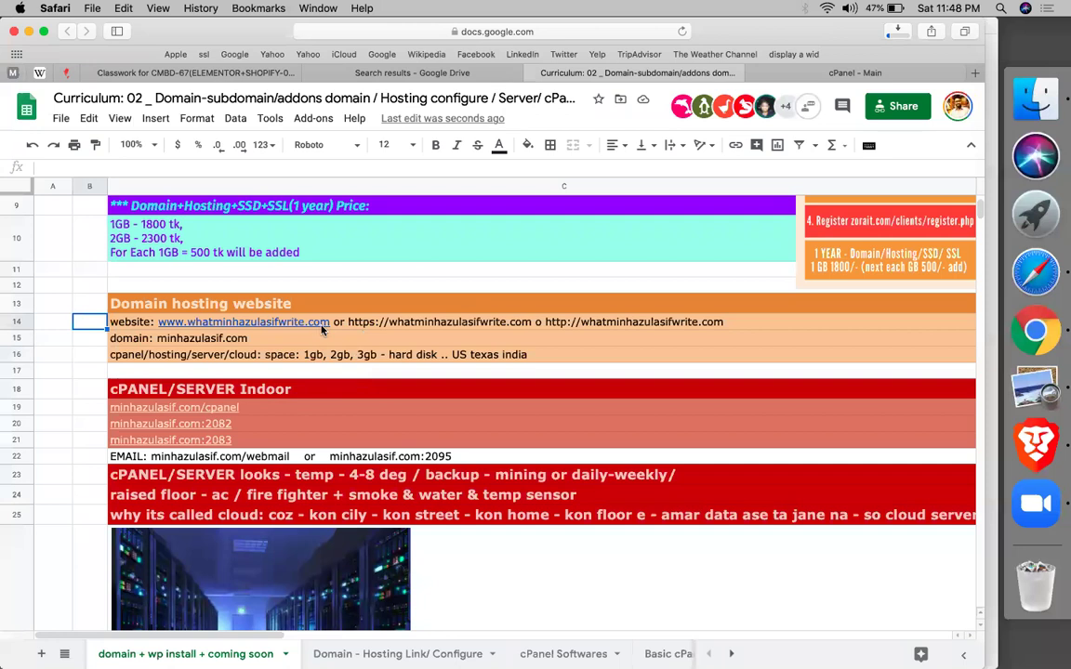
key(Down)
key(Down)
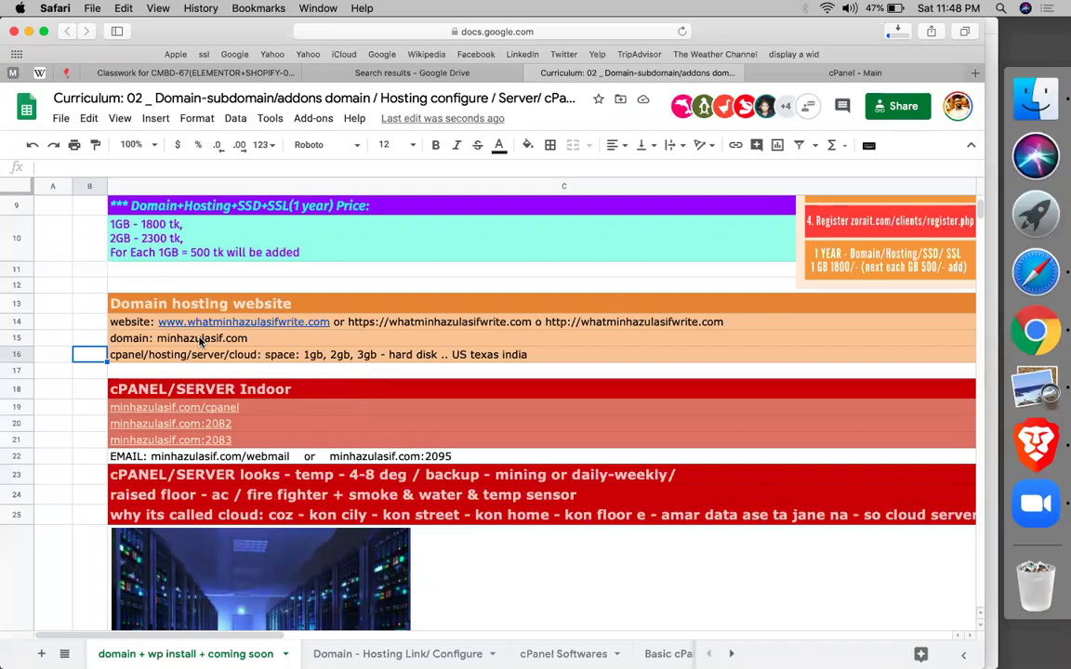
scroll(200, 342, down, 3)
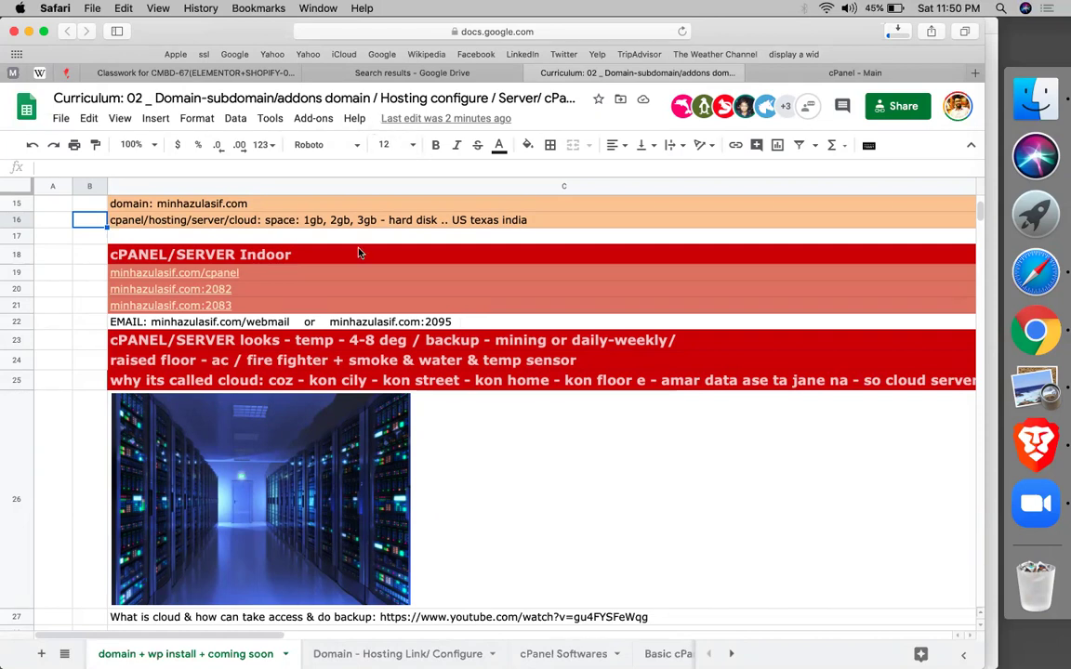
Preview the cPanel login links in rows 19, 20 and 21, then switch to the cPanel dashboard
click(325, 273)
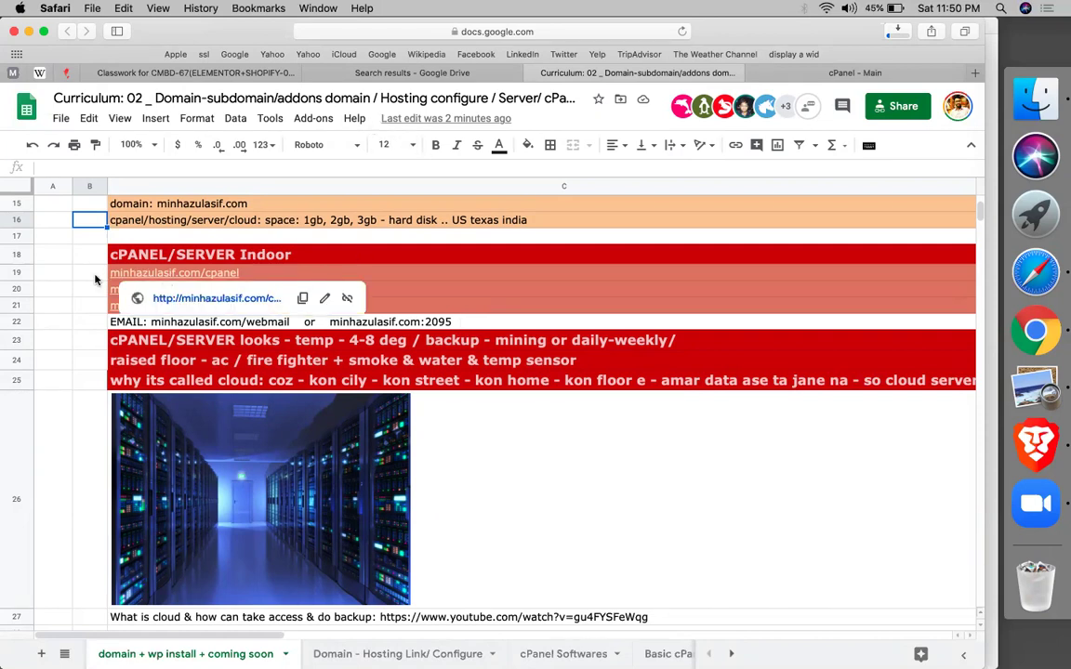
scroll(464, 319, up, 1)
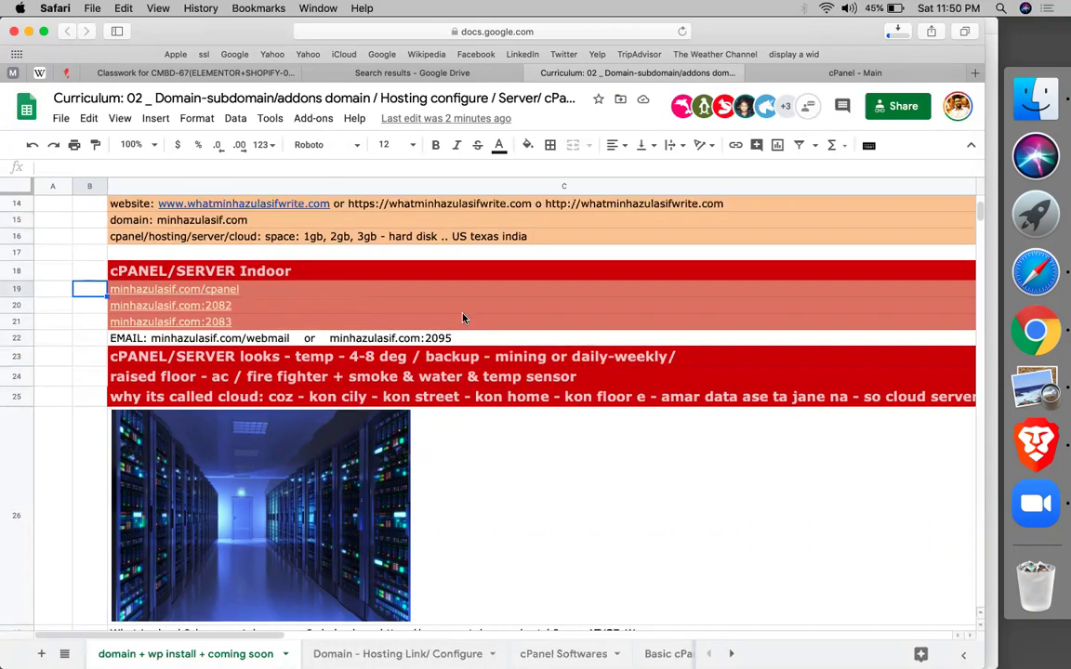
mouse_move(147, 294)
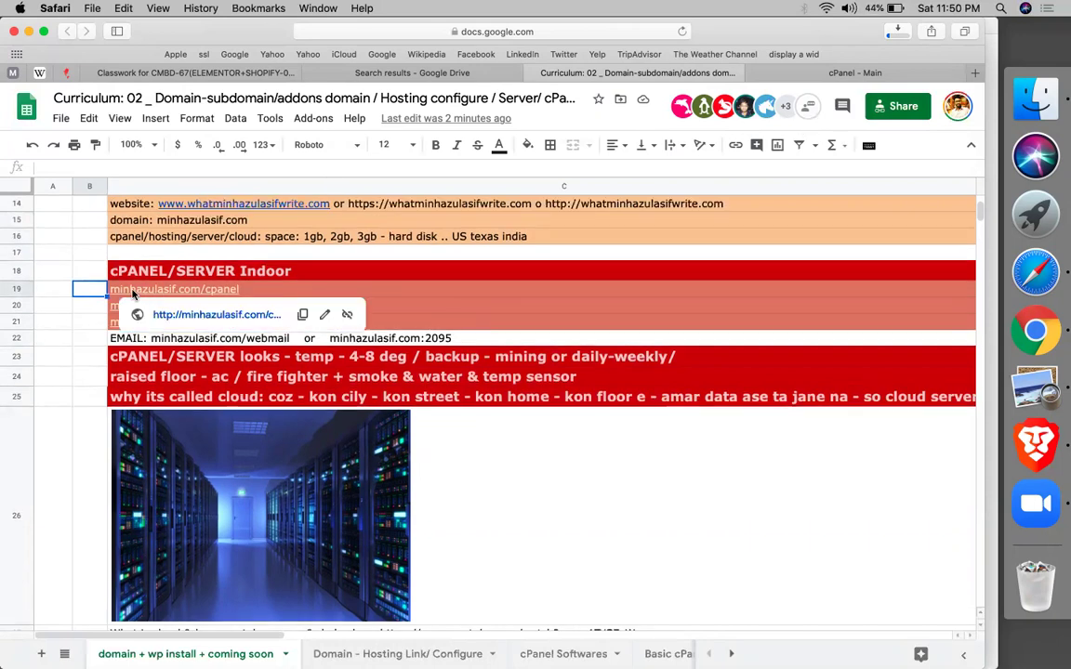
click(89, 322)
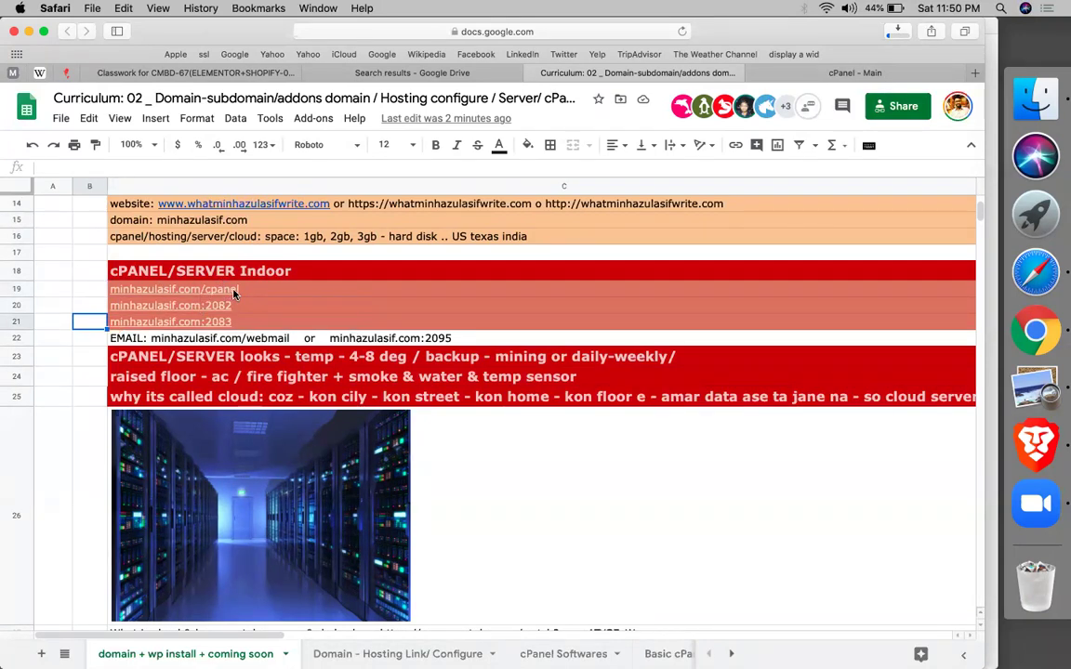
mouse_move(232, 290)
click(83, 304)
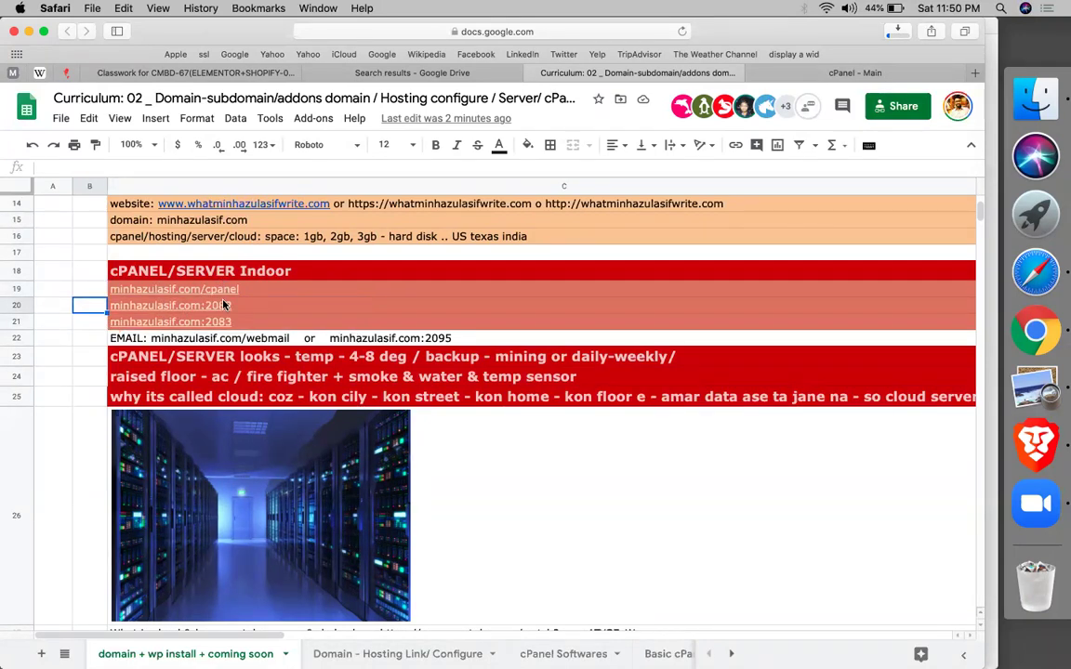
mouse_move(218, 319)
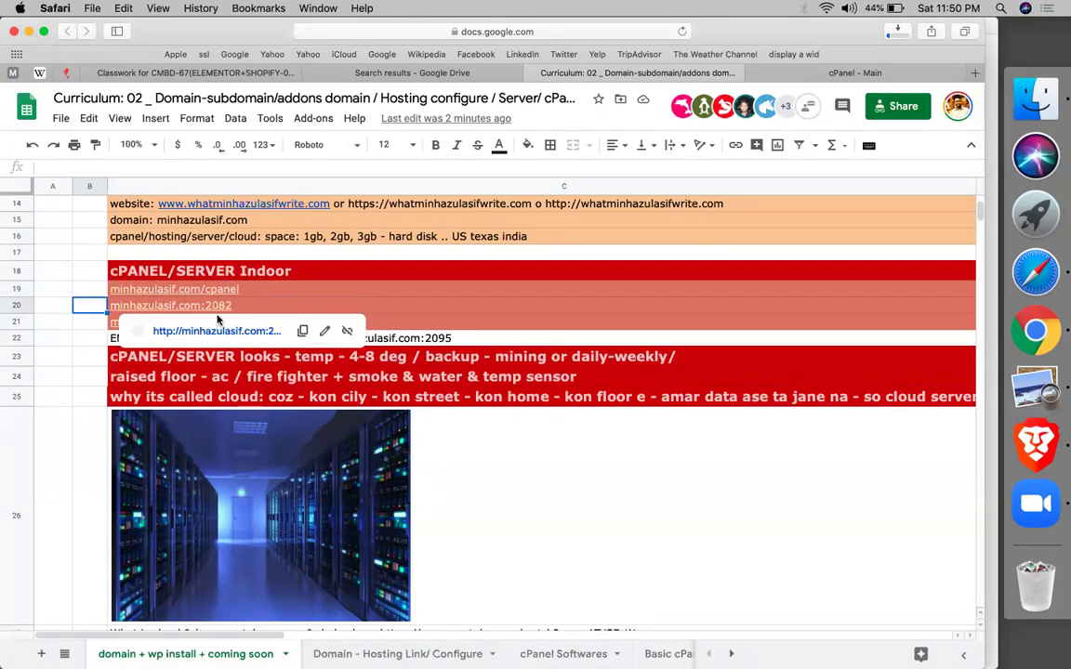
click(811, 73)
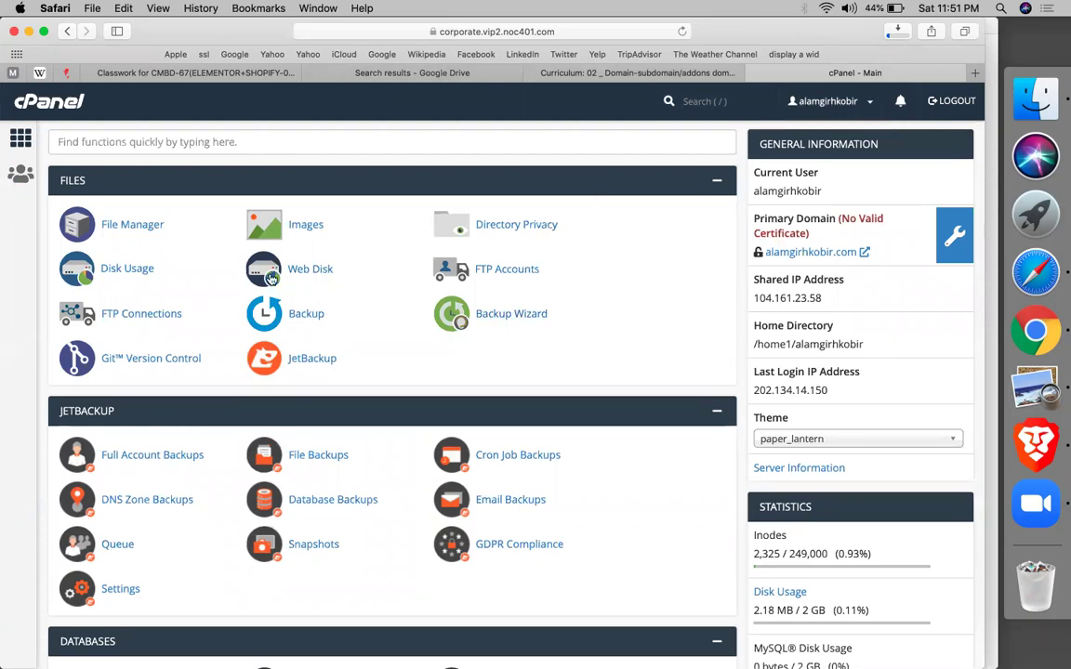
scroll(582, 265, up, 1)
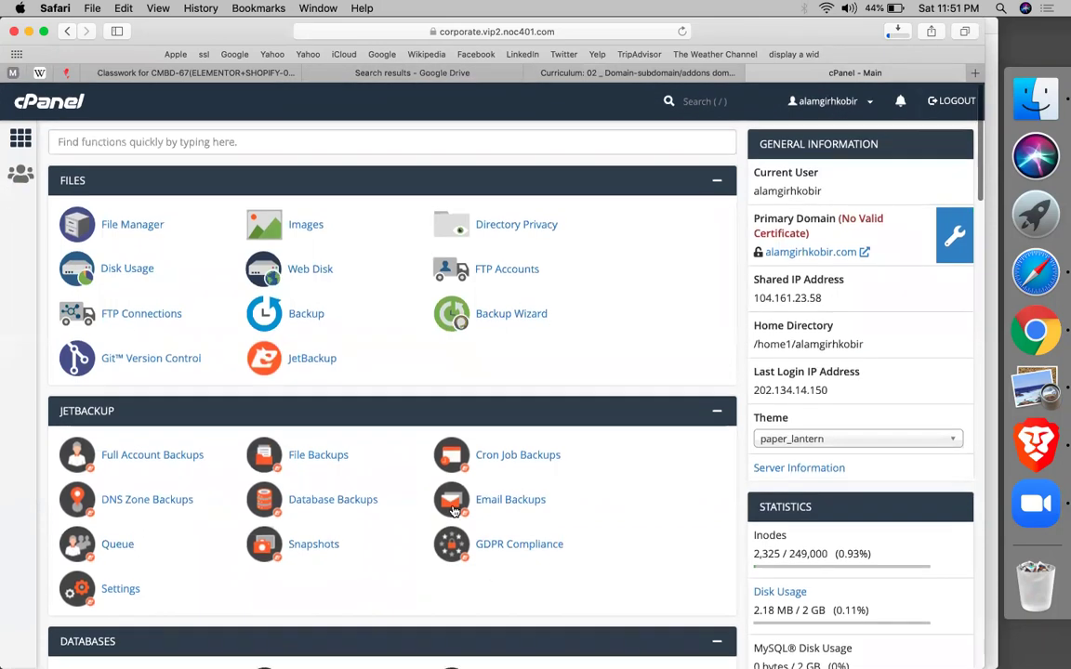
scroll(454, 510, down, 20)
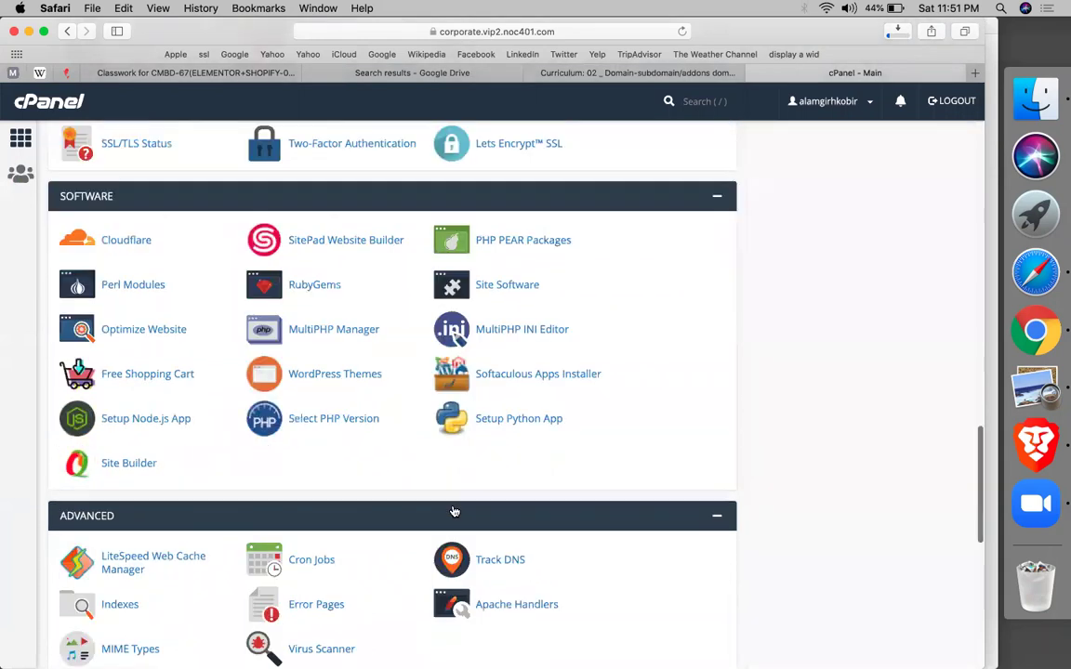
scroll(453, 510, up, 20)
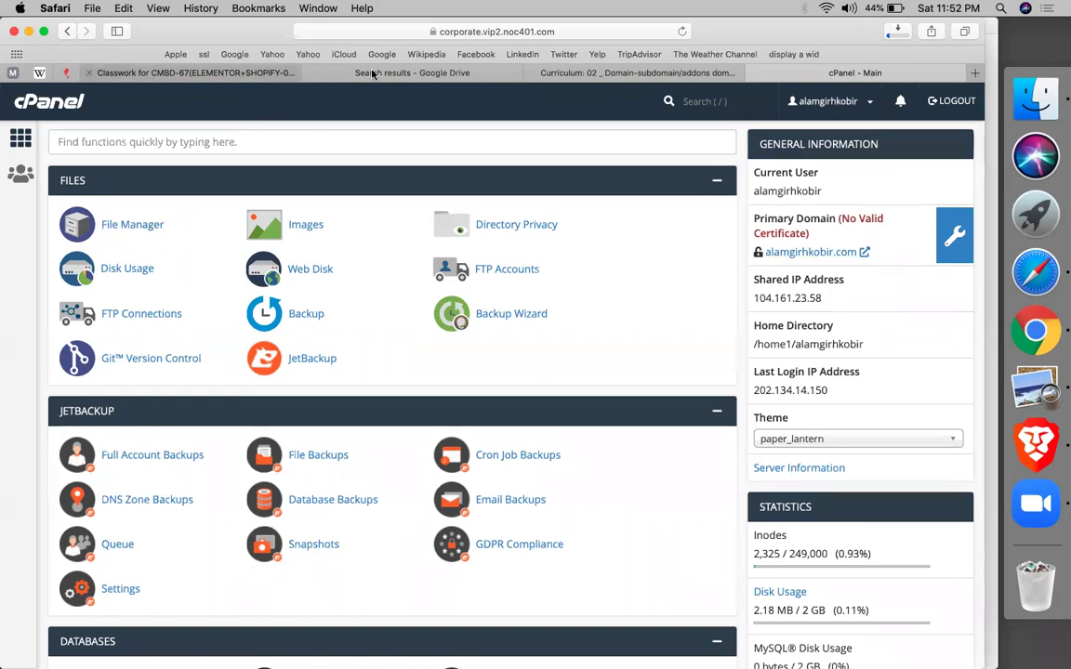
Add a space after '=' in row 10's price cell, then select B9 and the row 9 price heading
click(216, 69)
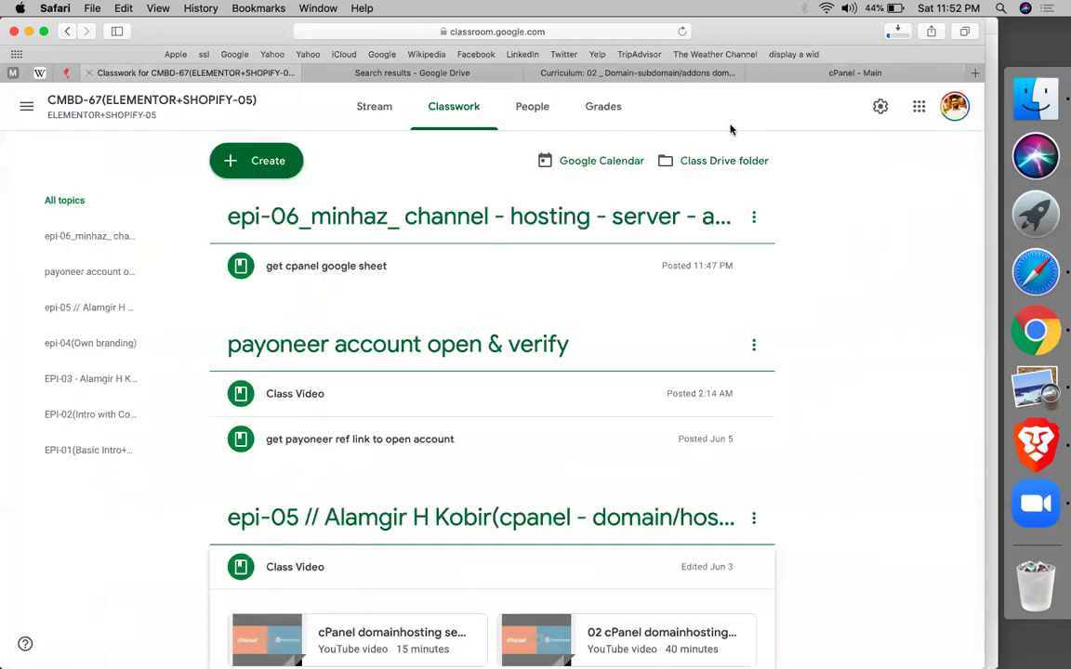
click(667, 77)
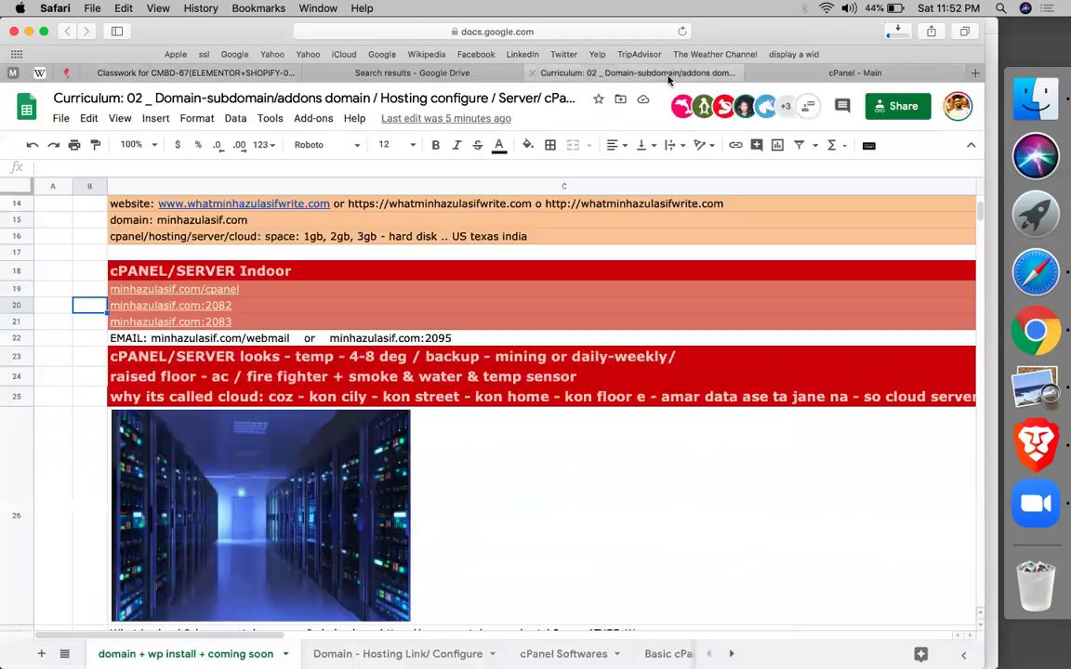
scroll(316, 363, up, 5)
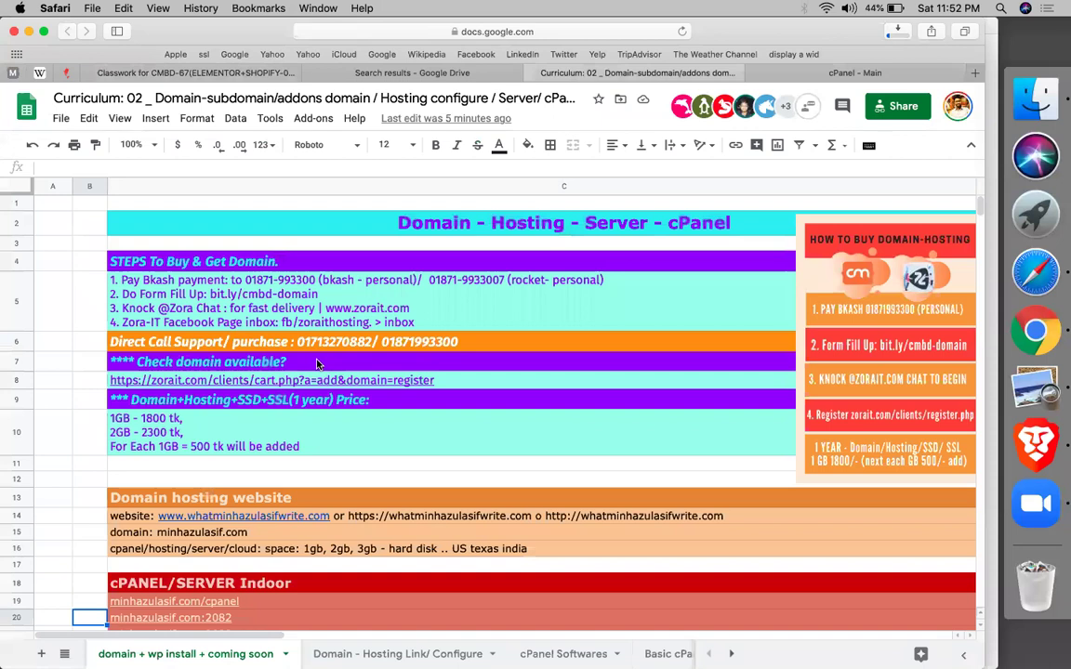
click(158, 423)
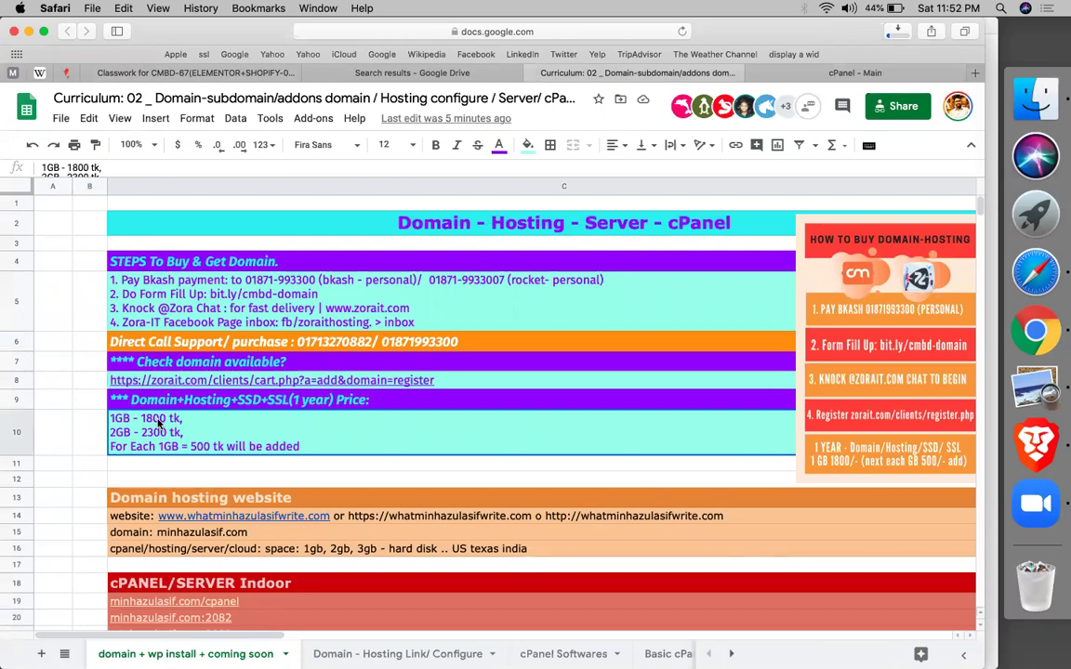
double_click(158, 423)
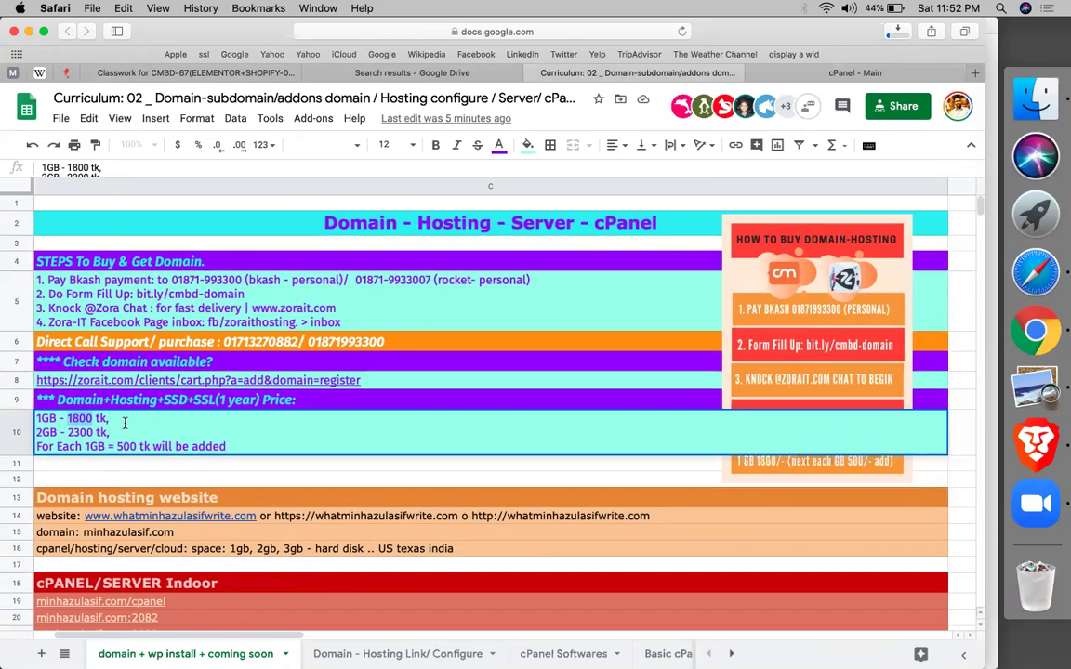
click(117, 419)
click(115, 448)
click(103, 480)
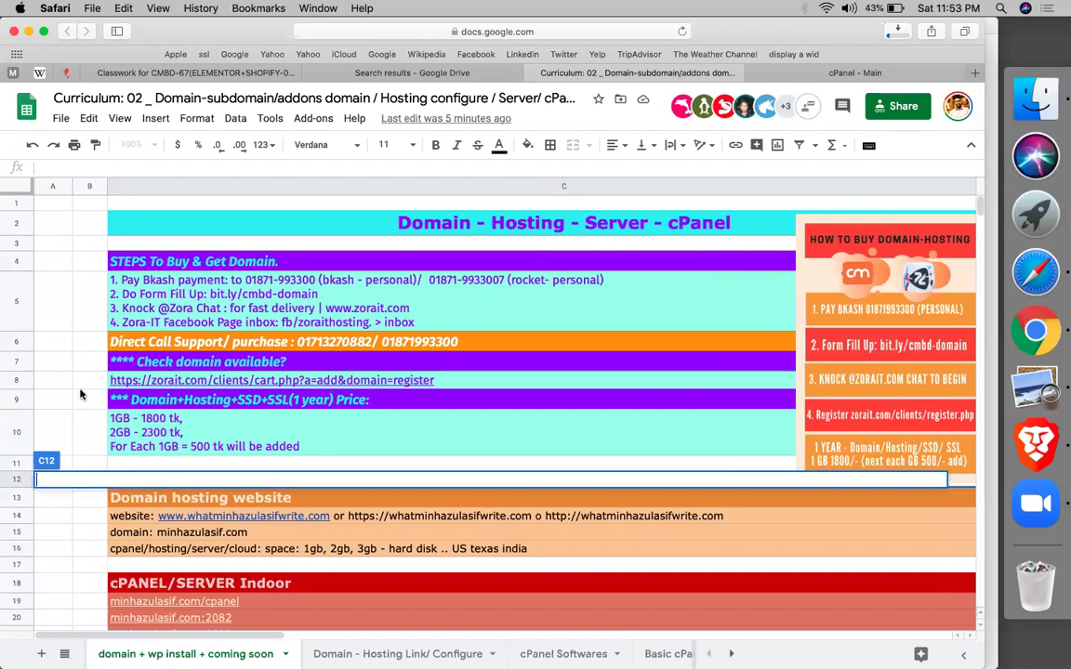
click(81, 396)
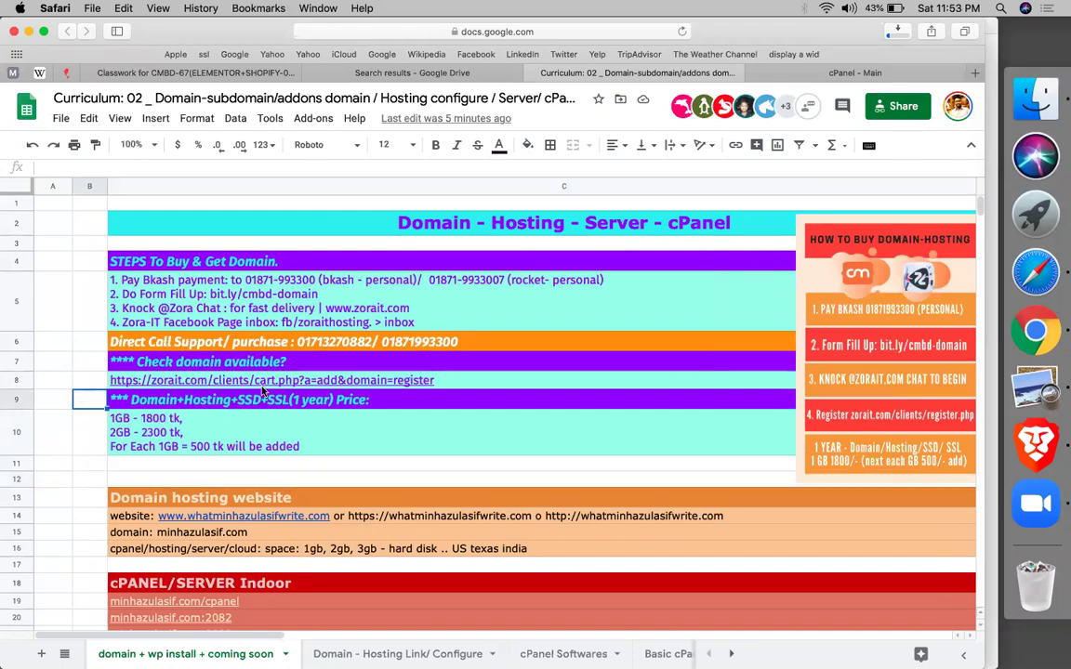
click(673, 402)
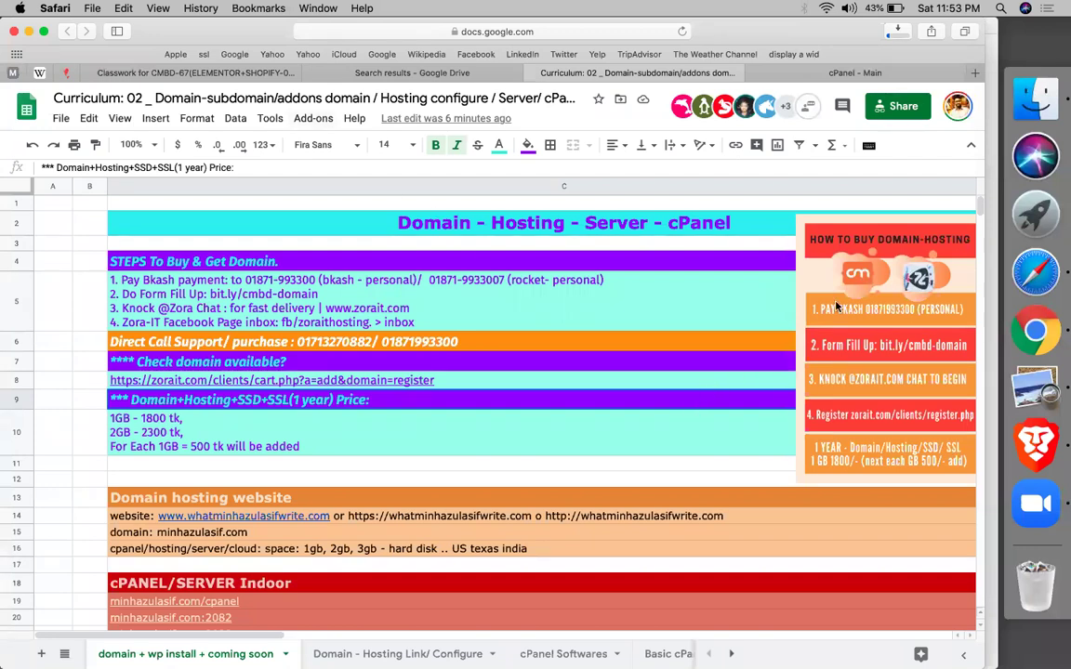
click(1040, 345)
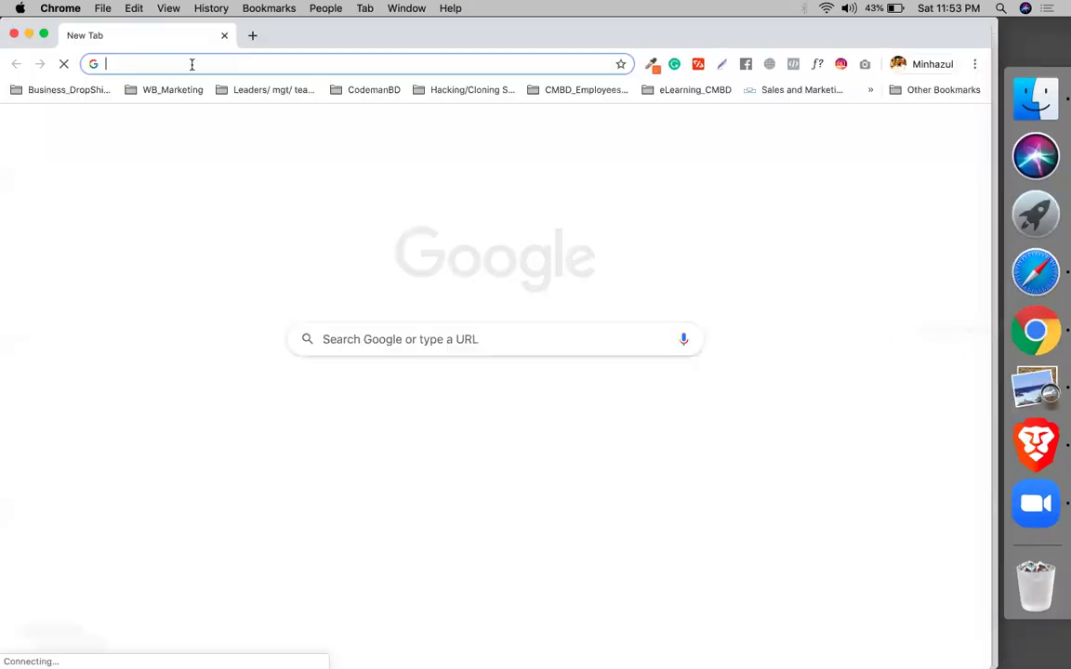
text(y)
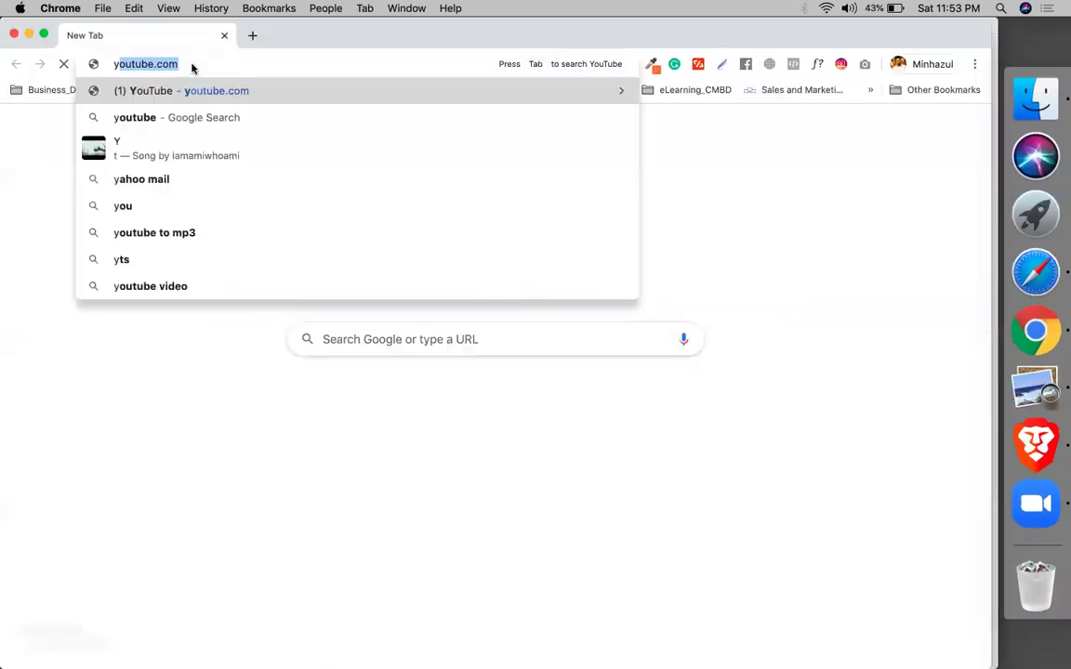
key(Return)
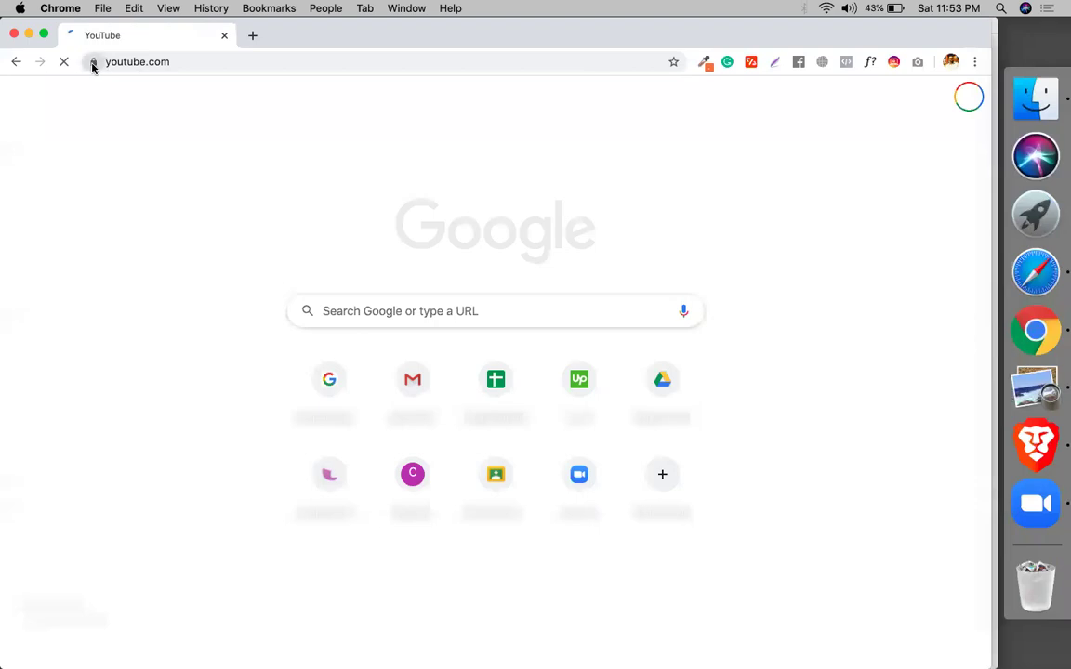
click(93, 63)
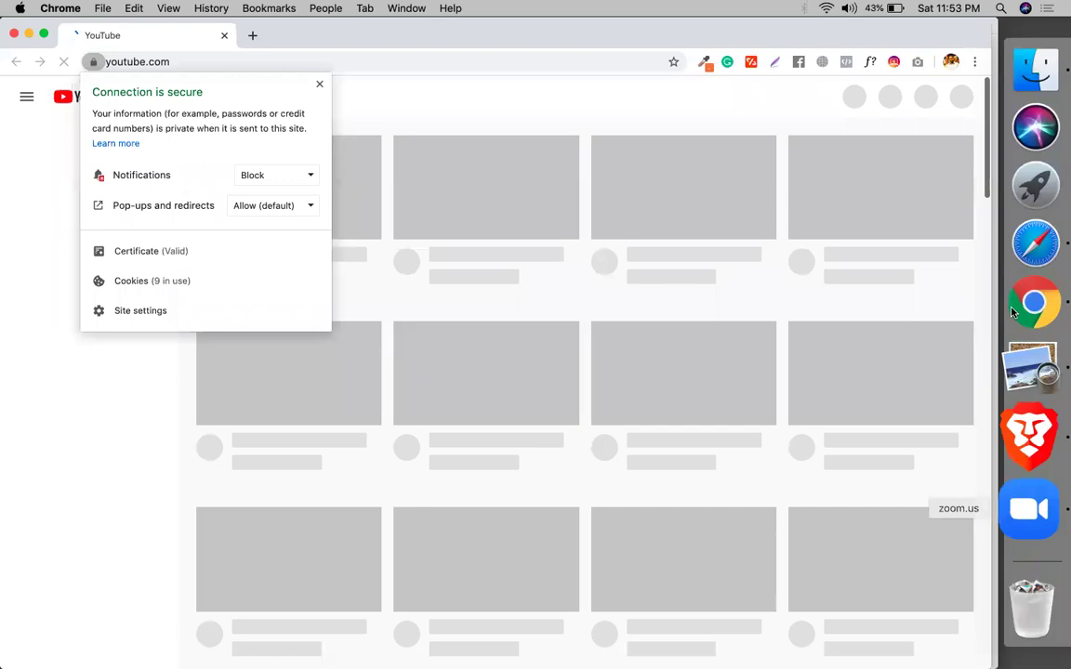
click(1024, 278)
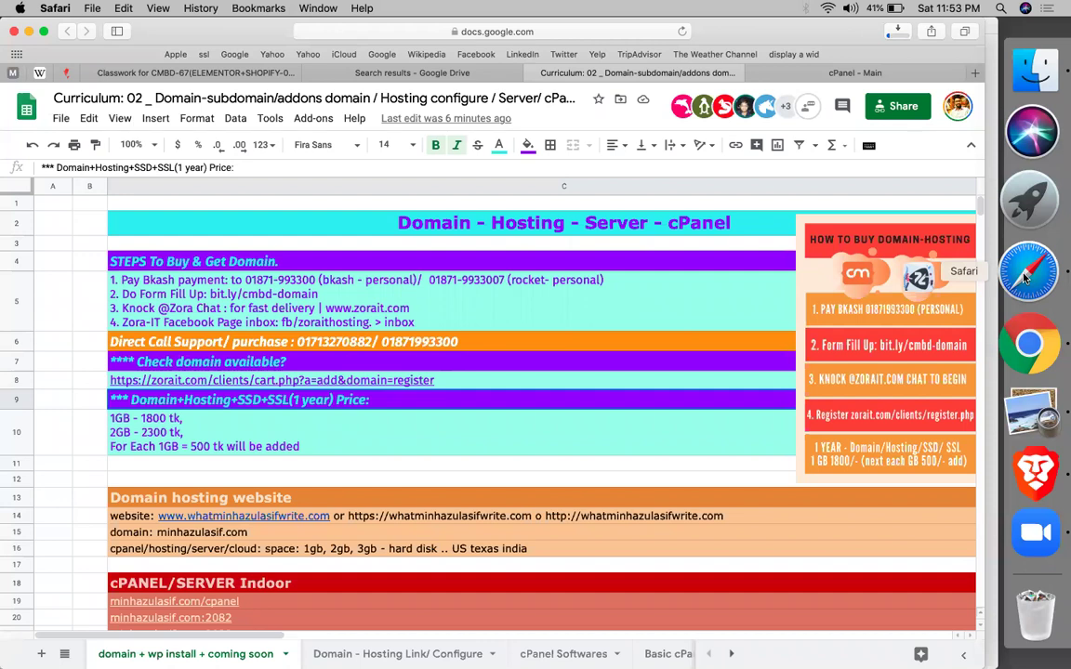
Scroll through the cPanel dashboard sections from Files down to Softaculous and back up
click(787, 74)
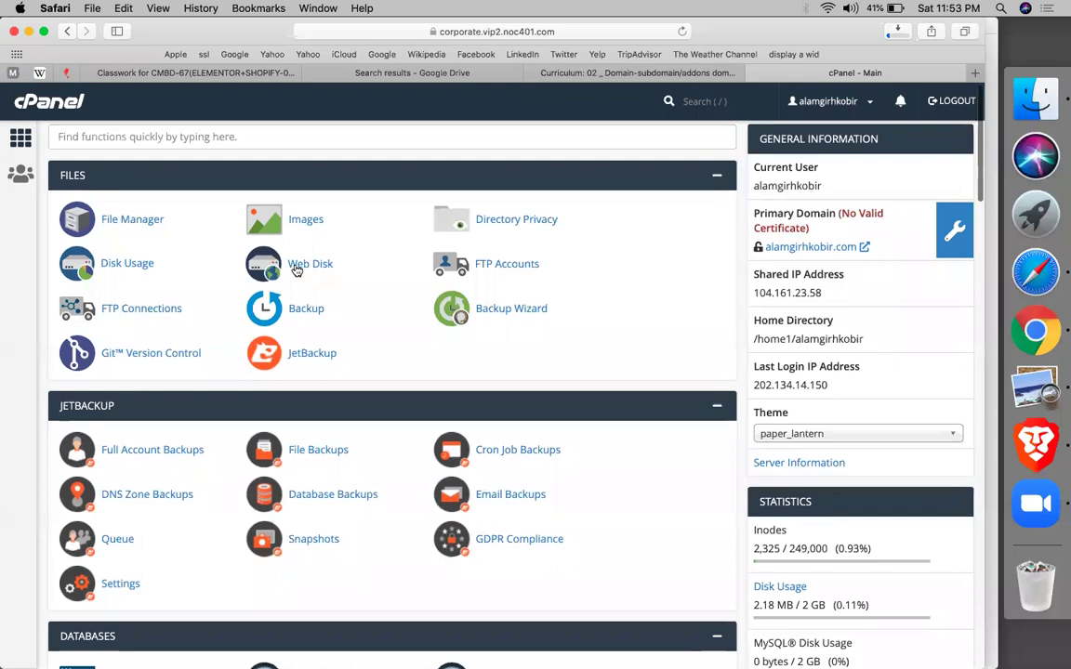
scroll(231, 464, down, 5)
scroll(201, 222, down, 3)
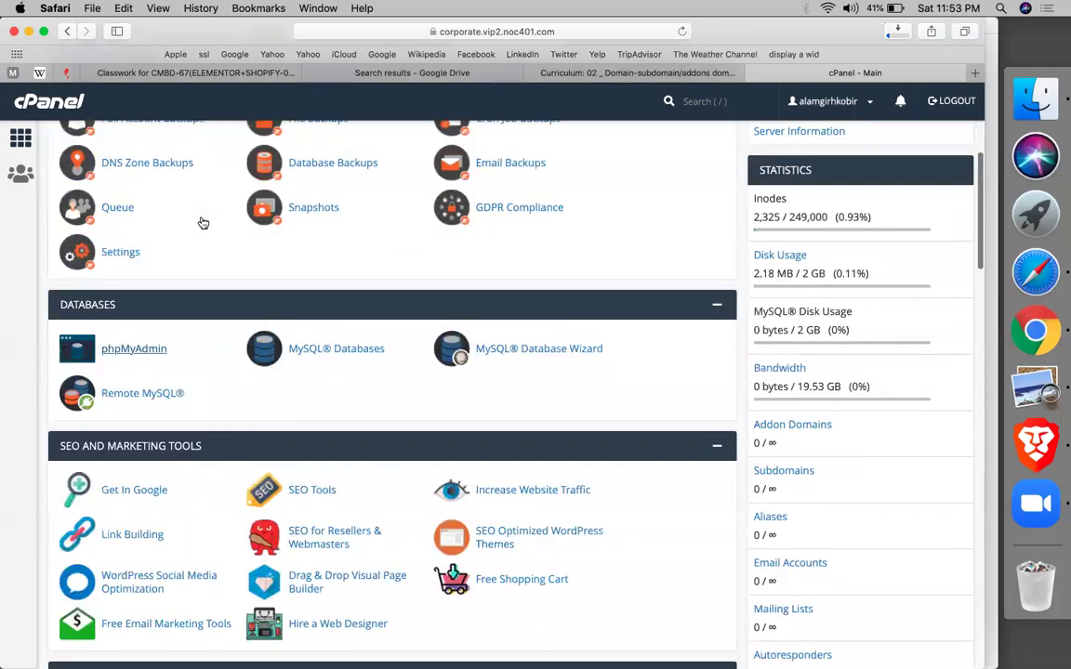
scroll(213, 227, down, 3)
scroll(127, 242, down, 3)
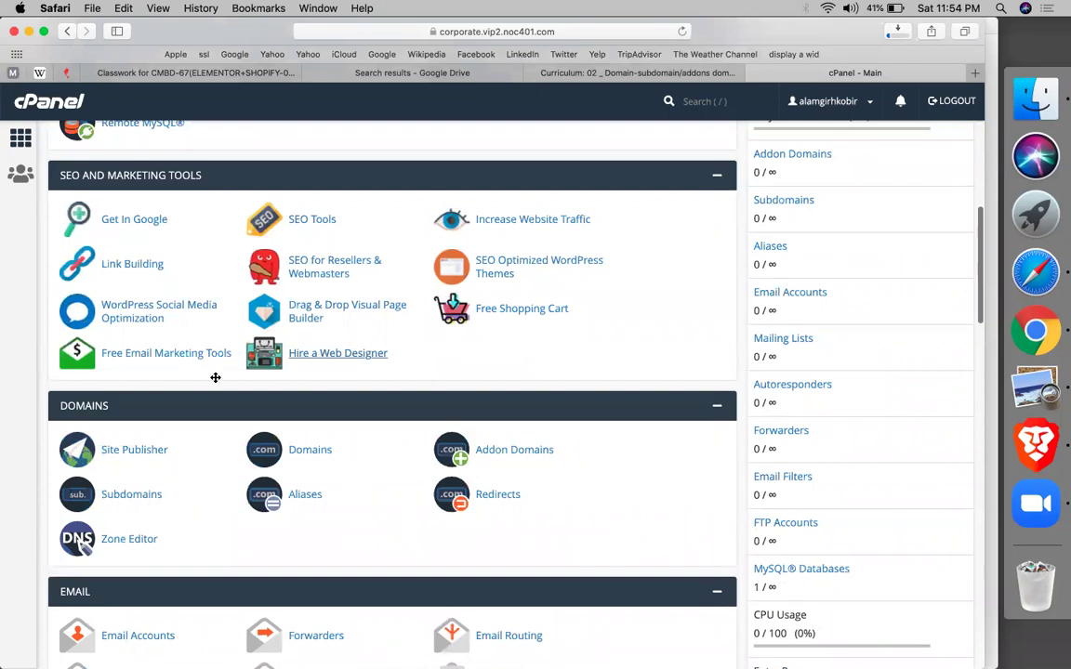
scroll(215, 378, down, 4)
scroll(215, 377, down, 6)
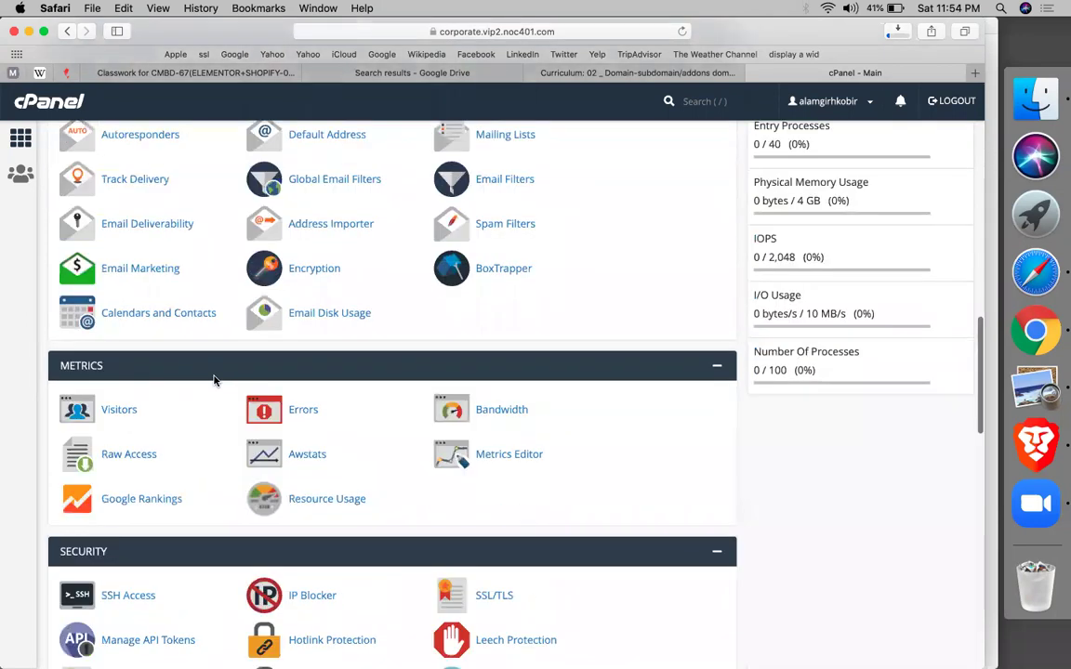
scroll(507, 315, down, 5)
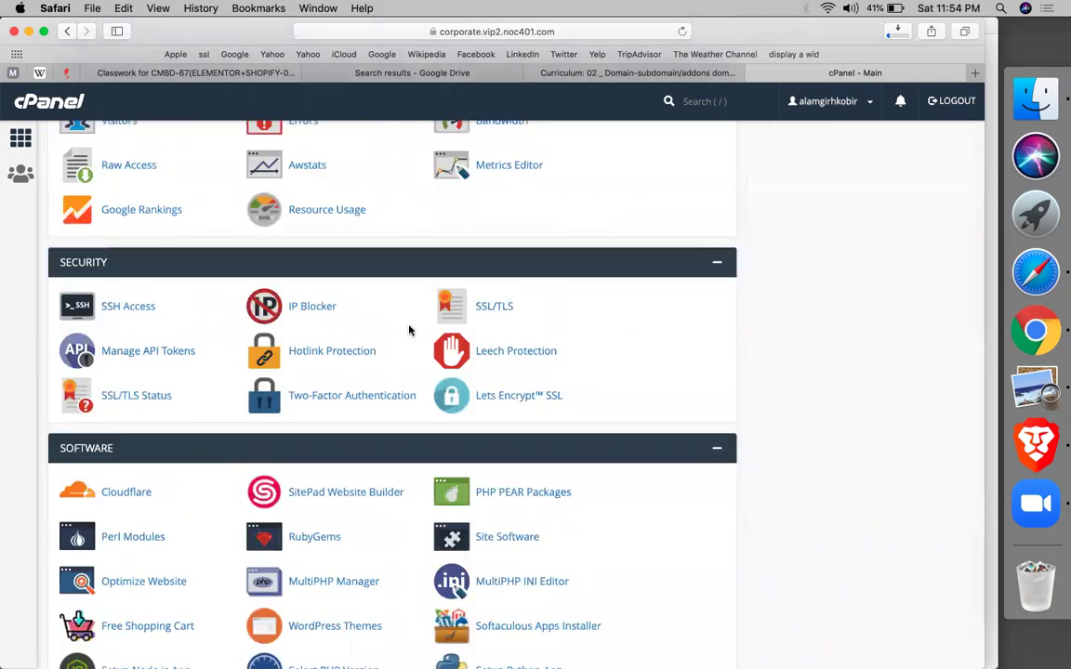
scroll(128, 374, down, 3)
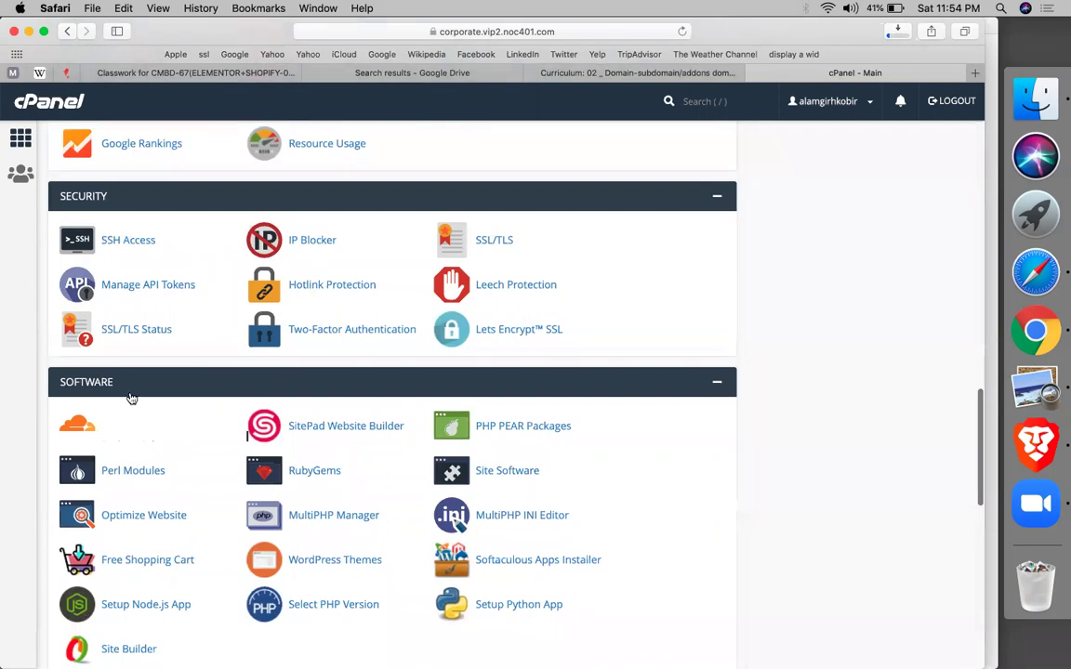
scroll(128, 398, down, 2)
scroll(133, 395, down, 2)
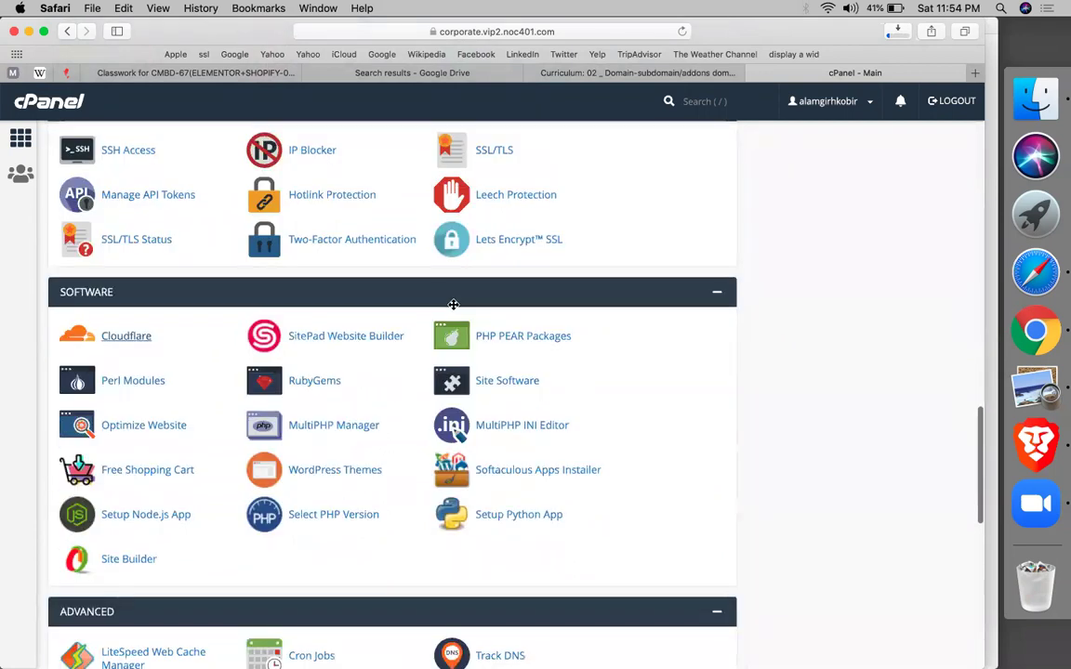
scroll(199, 553, down, 3)
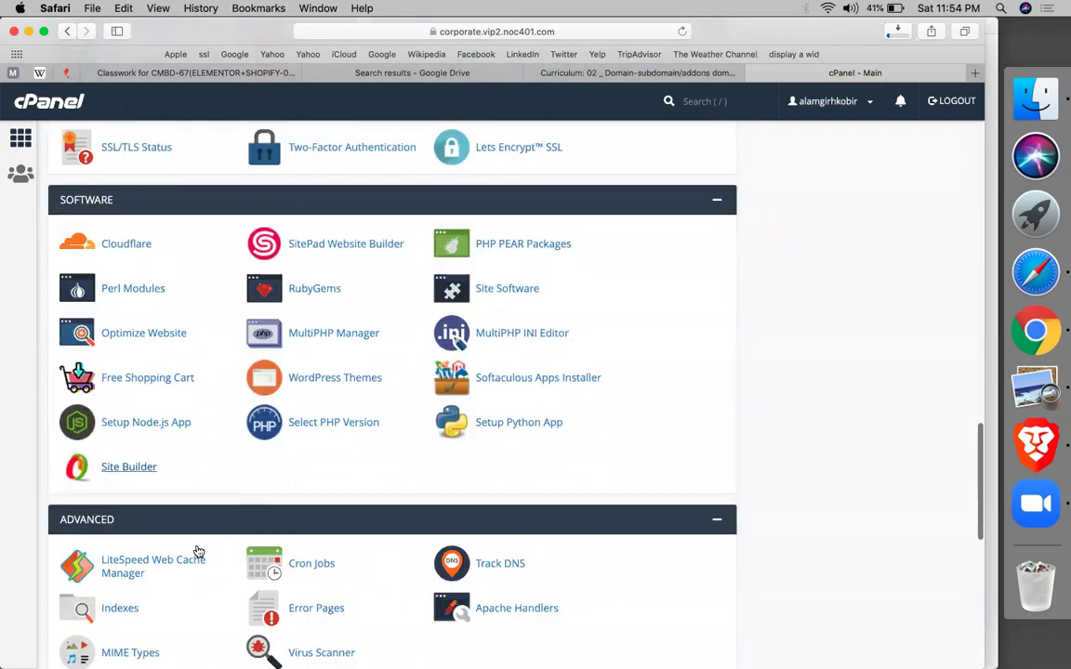
scroll(198, 552, down, 5)
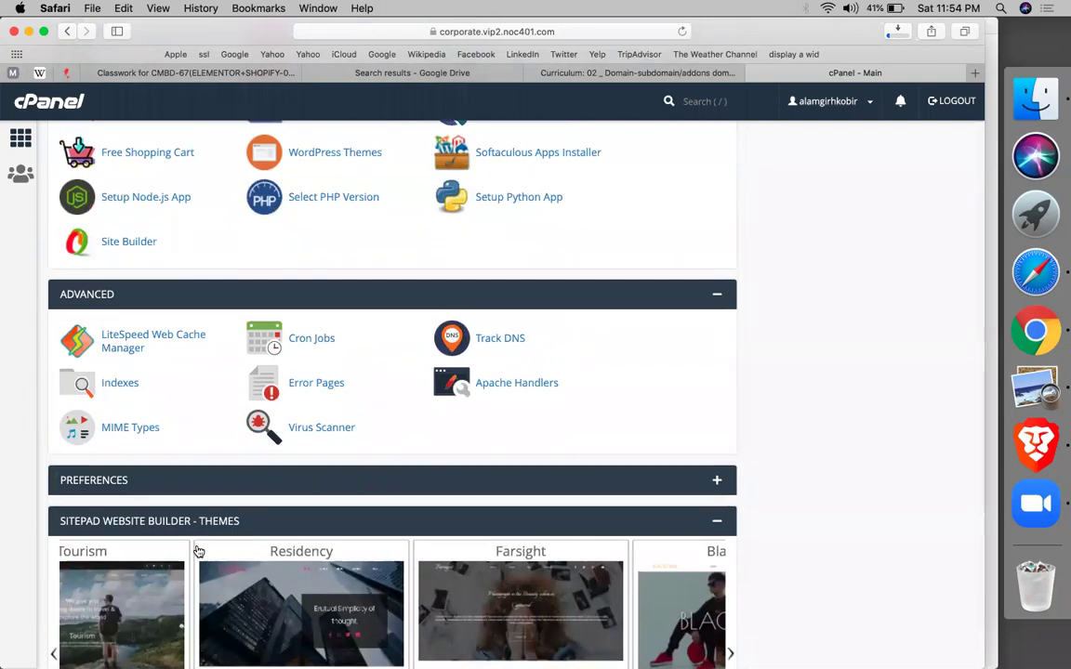
scroll(387, 354, up, 2)
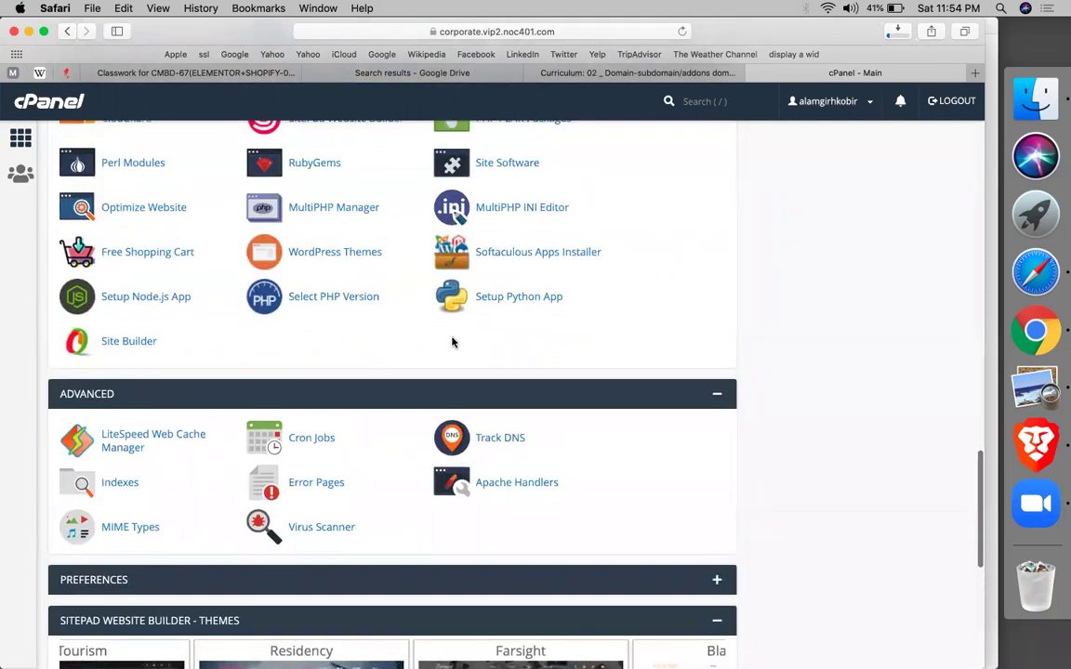
scroll(493, 261, down, 10)
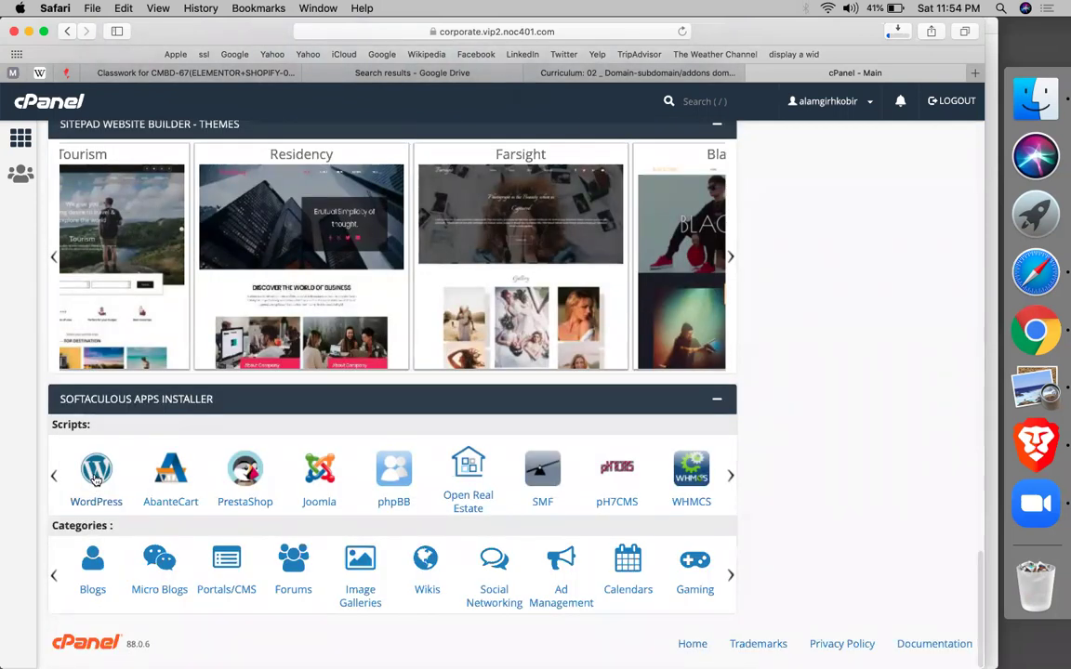
scroll(96, 479, up, 10)
scroll(96, 479, up, 15)
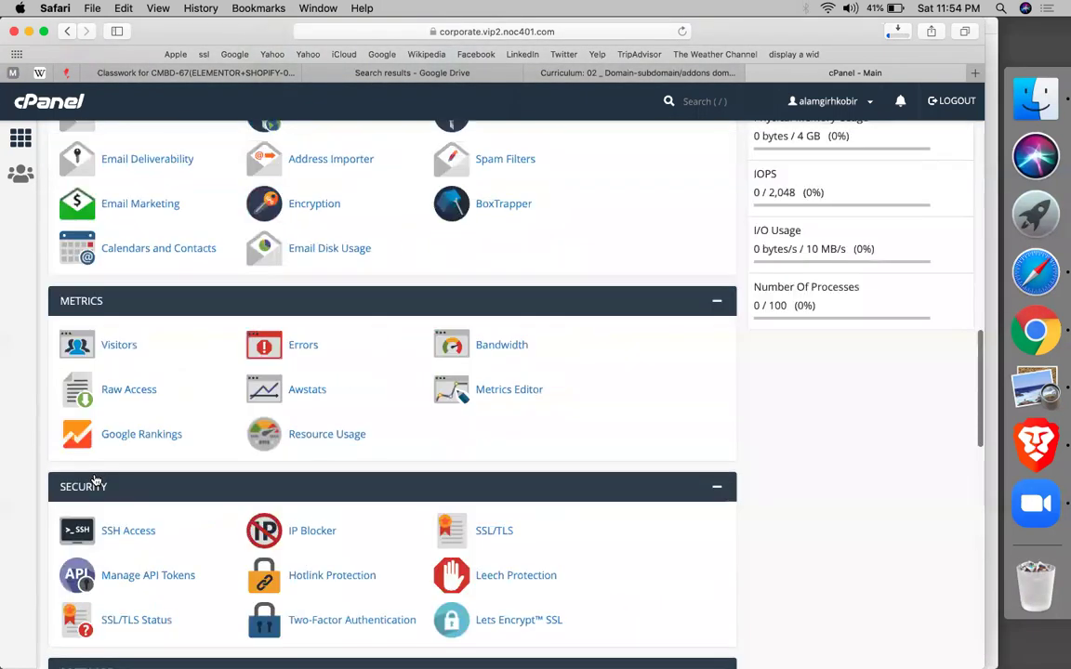
scroll(95, 479, up, 8)
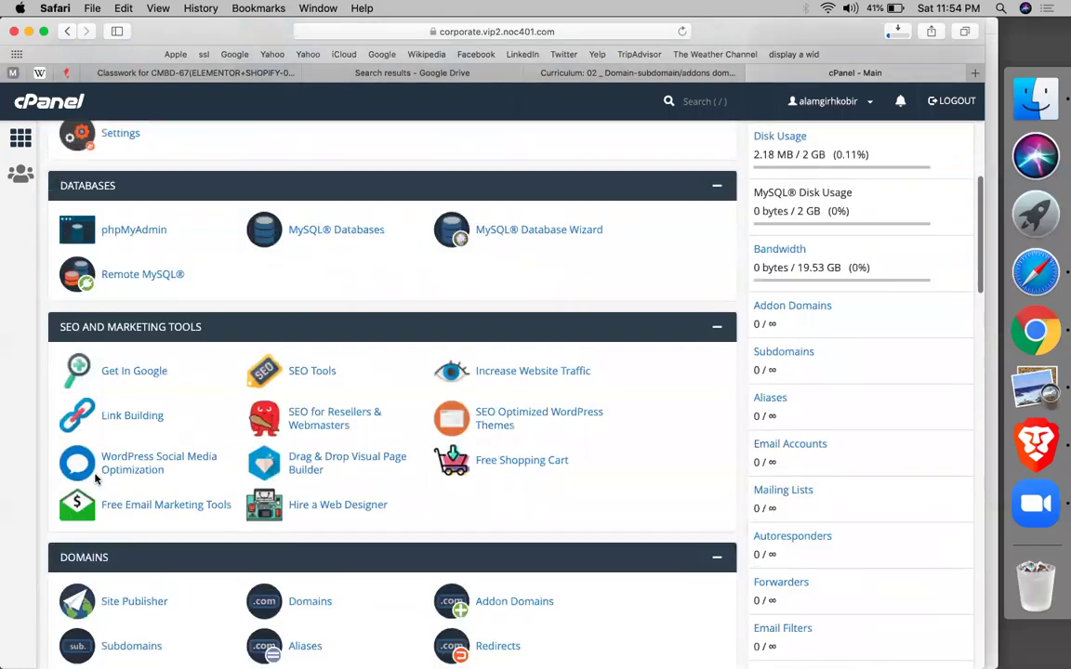
scroll(237, 317, down, 4)
scroll(256, 290, up, 6)
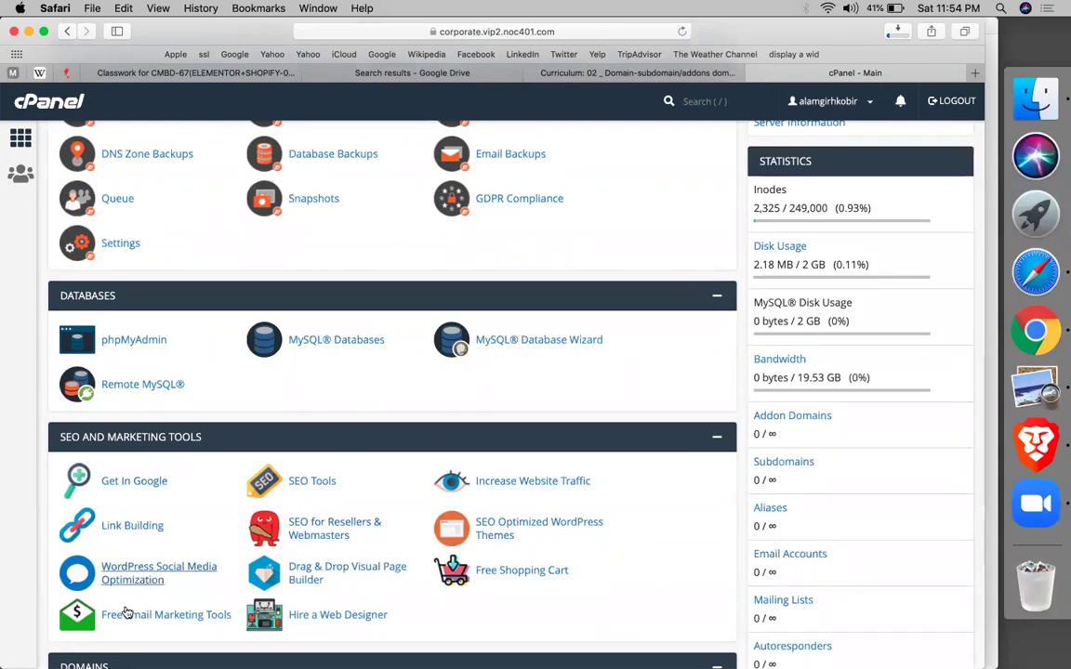
scroll(124, 619, down, 3)
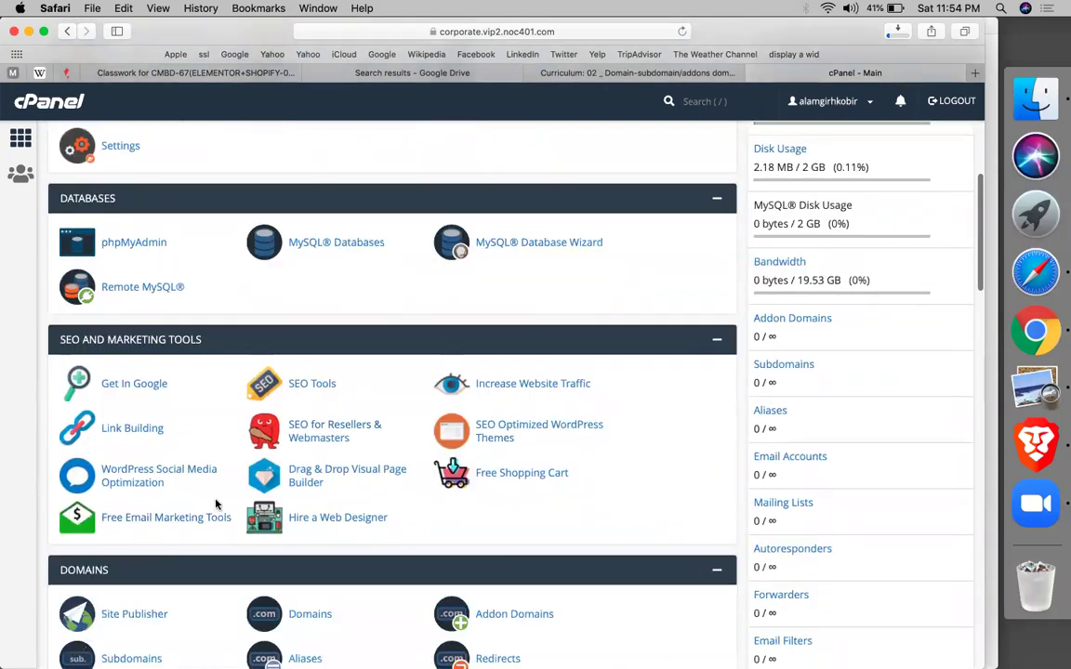
scroll(593, 359, down, 5)
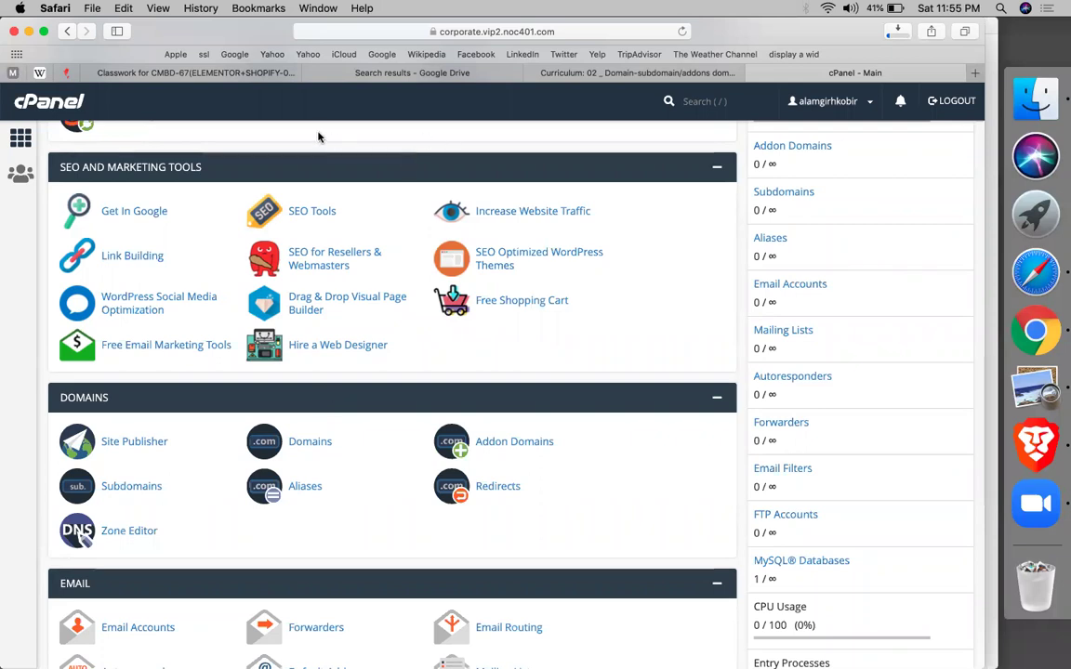
Back in the curriculum sheet, select the row 10 price cell and preview row 19's cPanel link
click(248, 78)
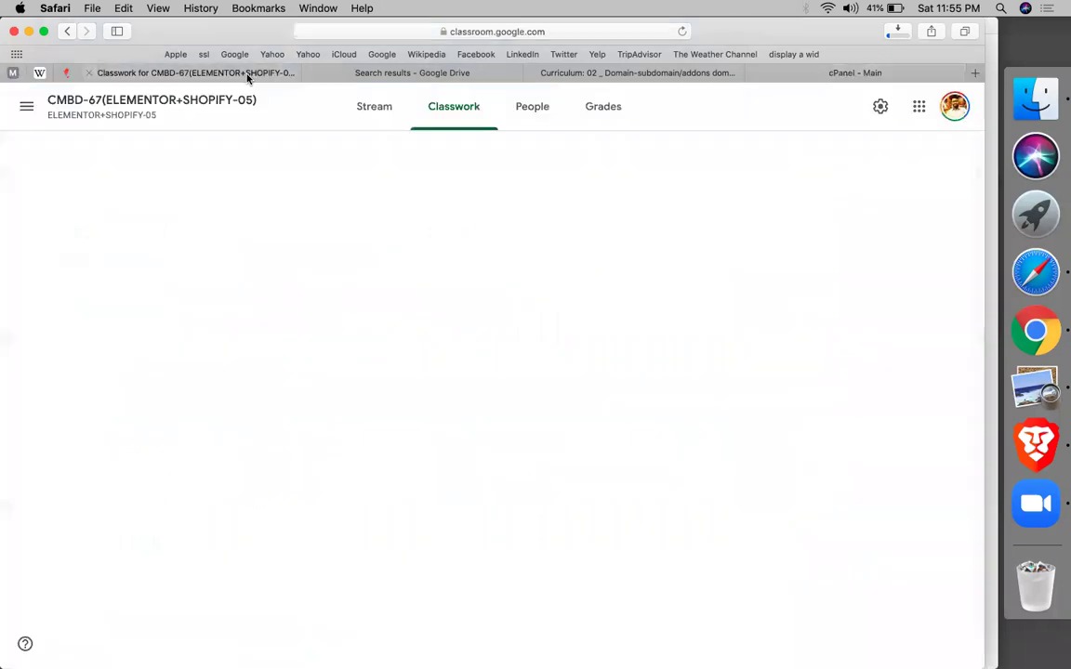
click(632, 75)
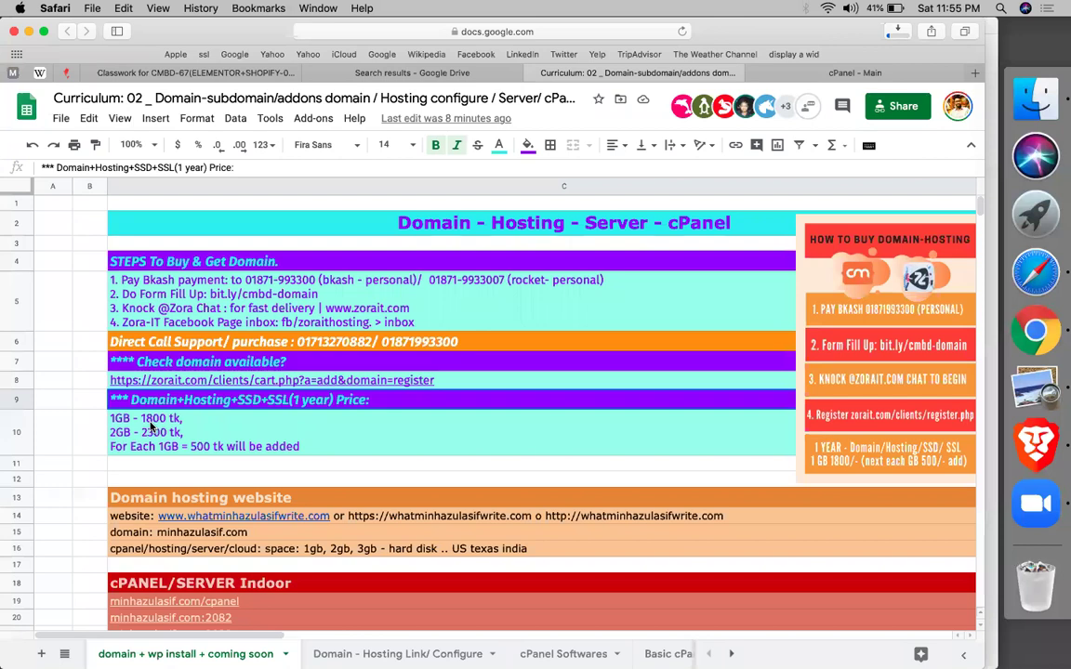
click(152, 426)
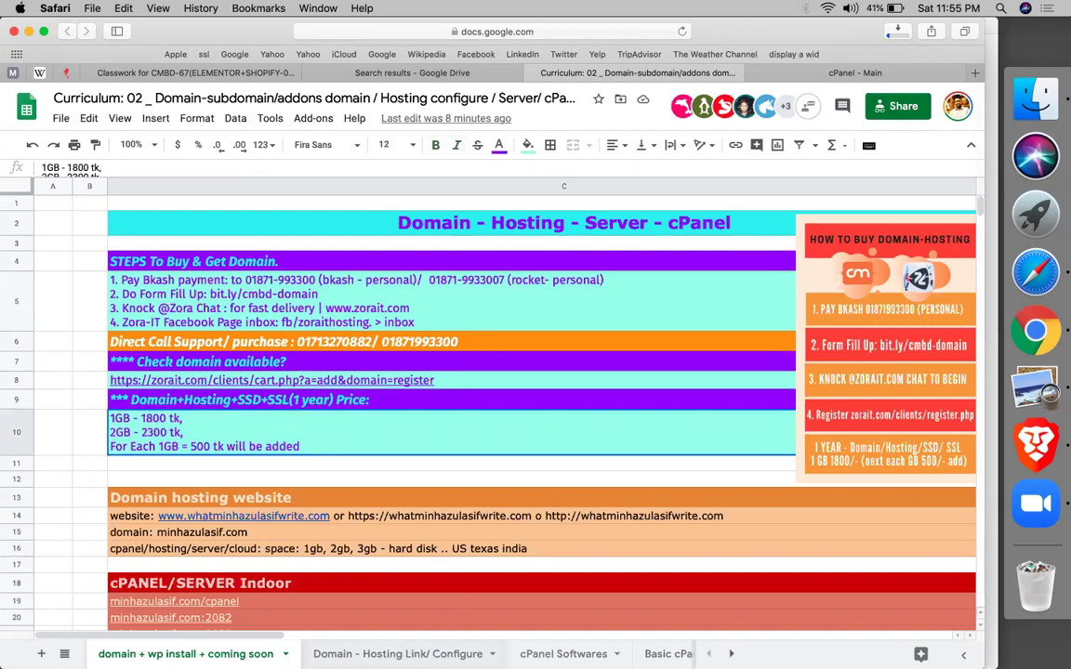
mouse_move(176, 605)
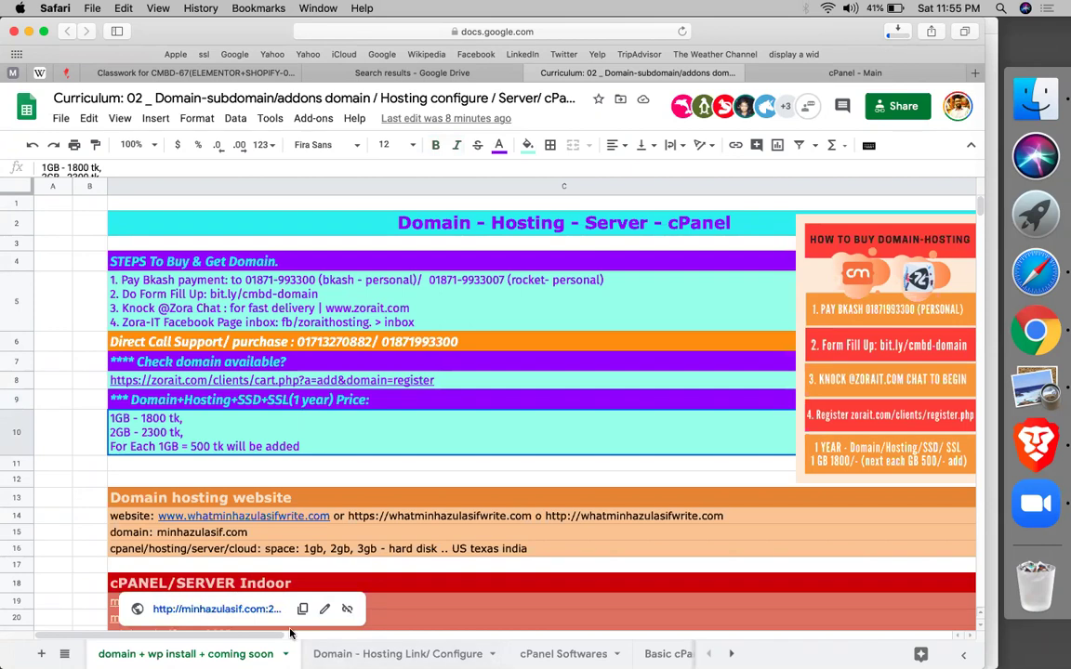
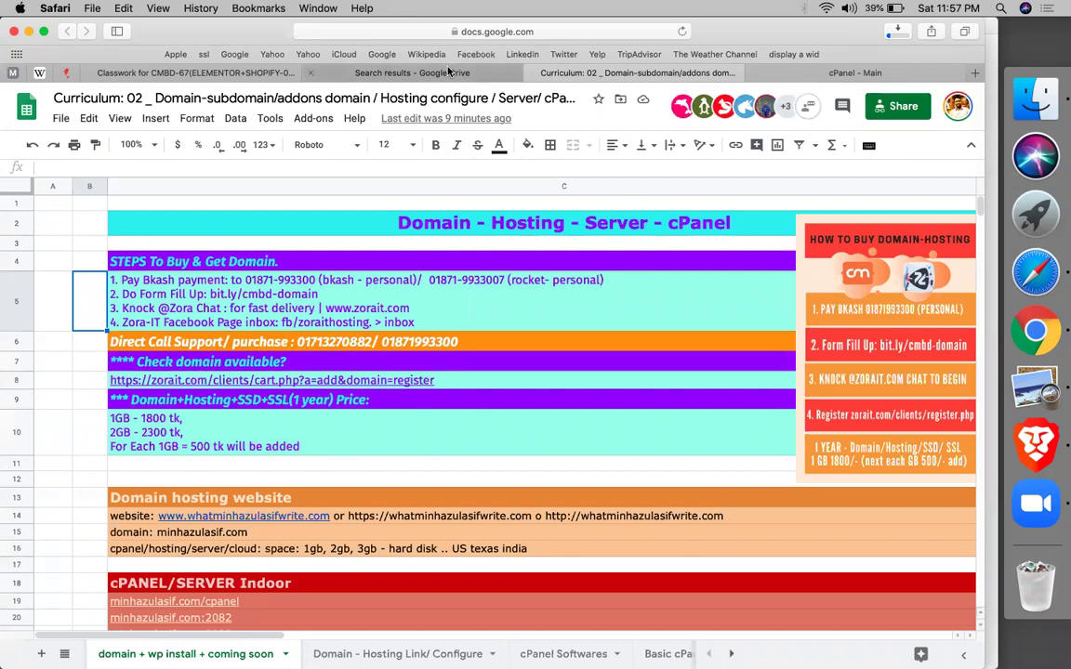
From the Drive tab, open facebook.com in Safari
click(412, 73)
click(389, 31)
text(fac)
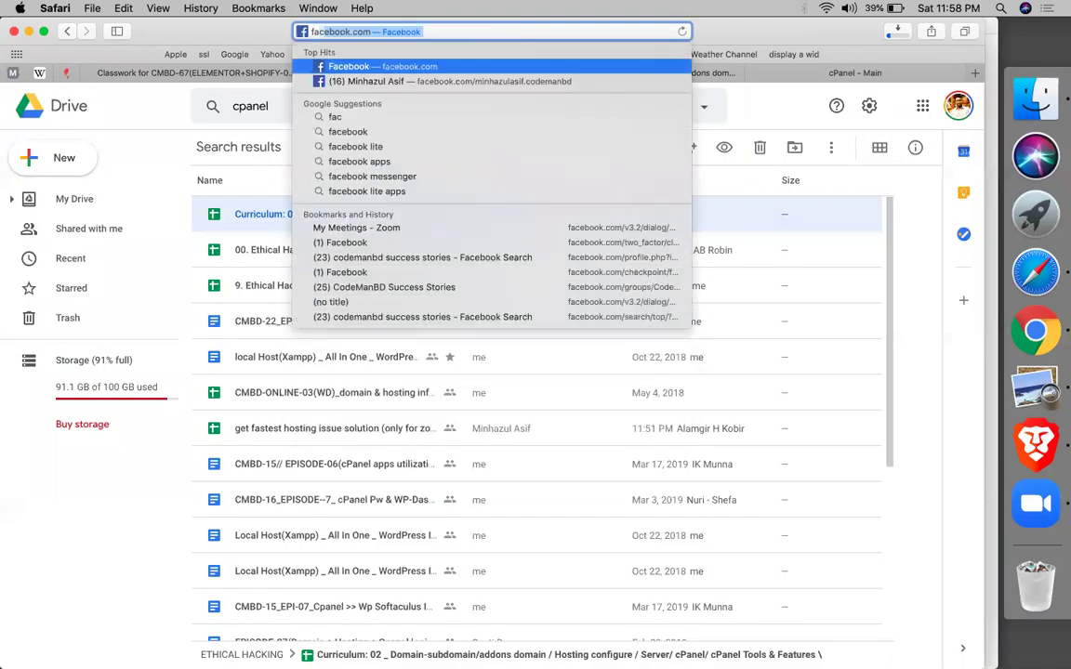
key(Return)
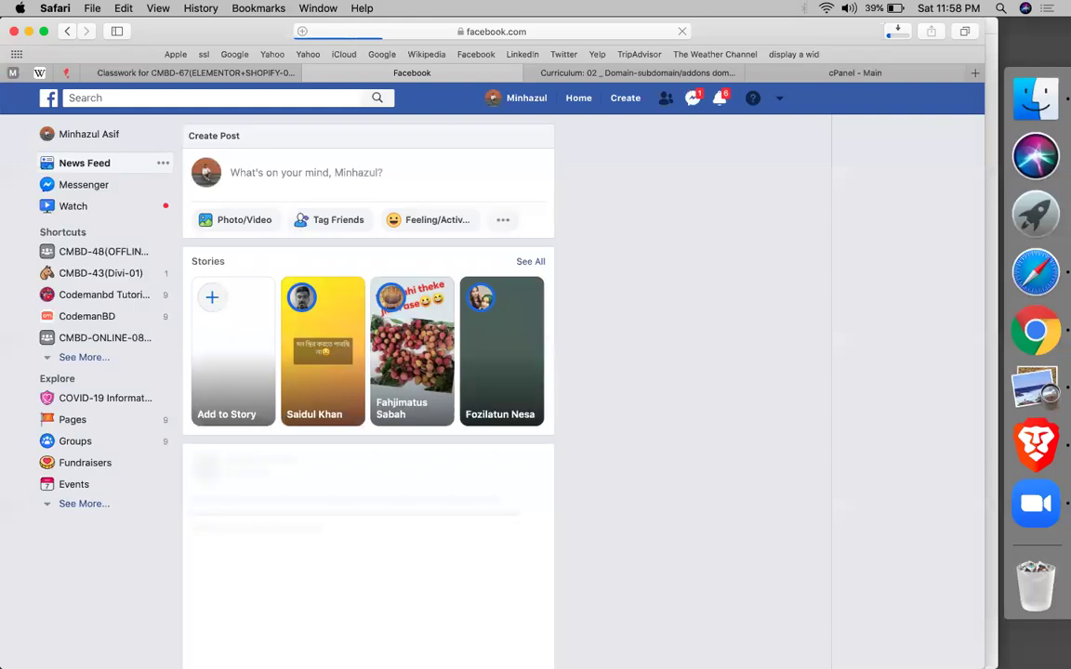
Search Facebook for 'zora it hosting'
click(213, 96)
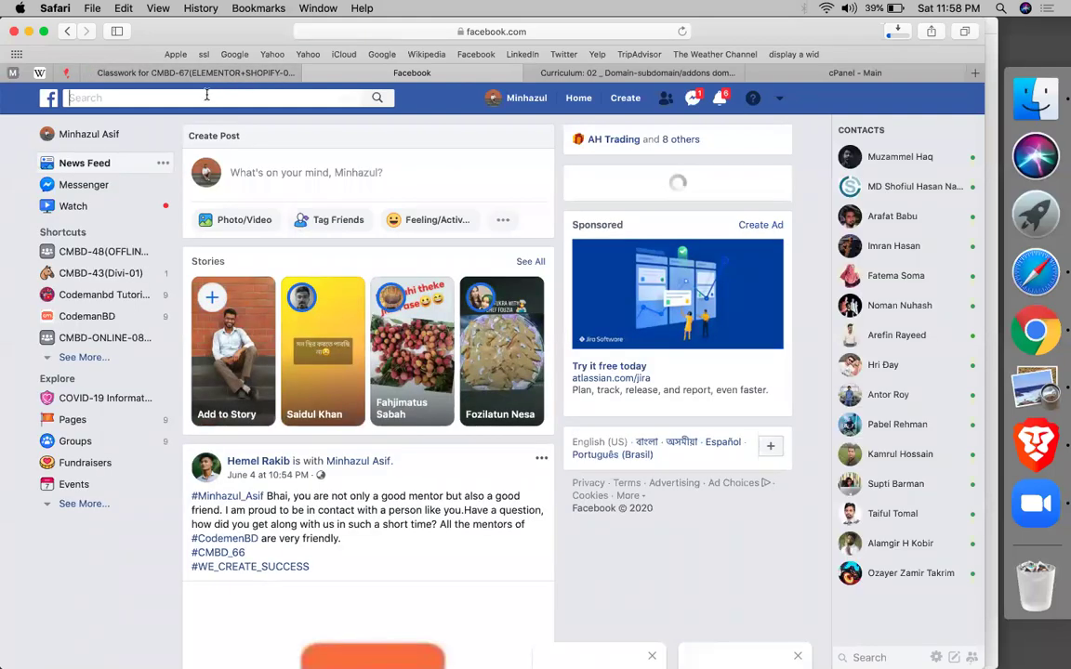
text(zora it)
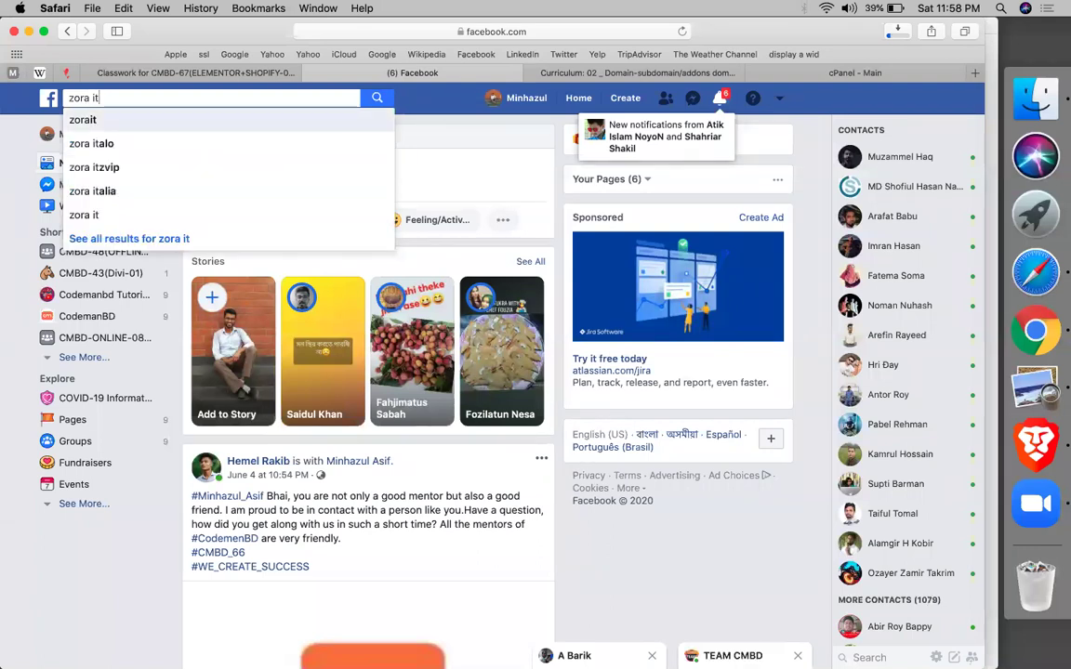
text( host)
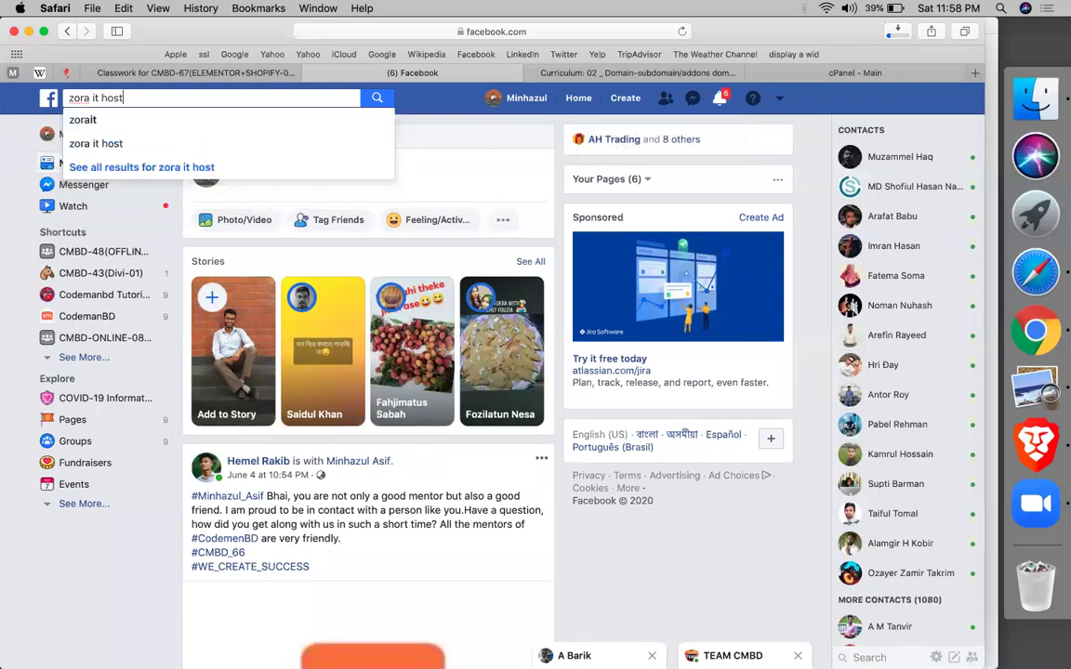
text(ing)
key(Return)
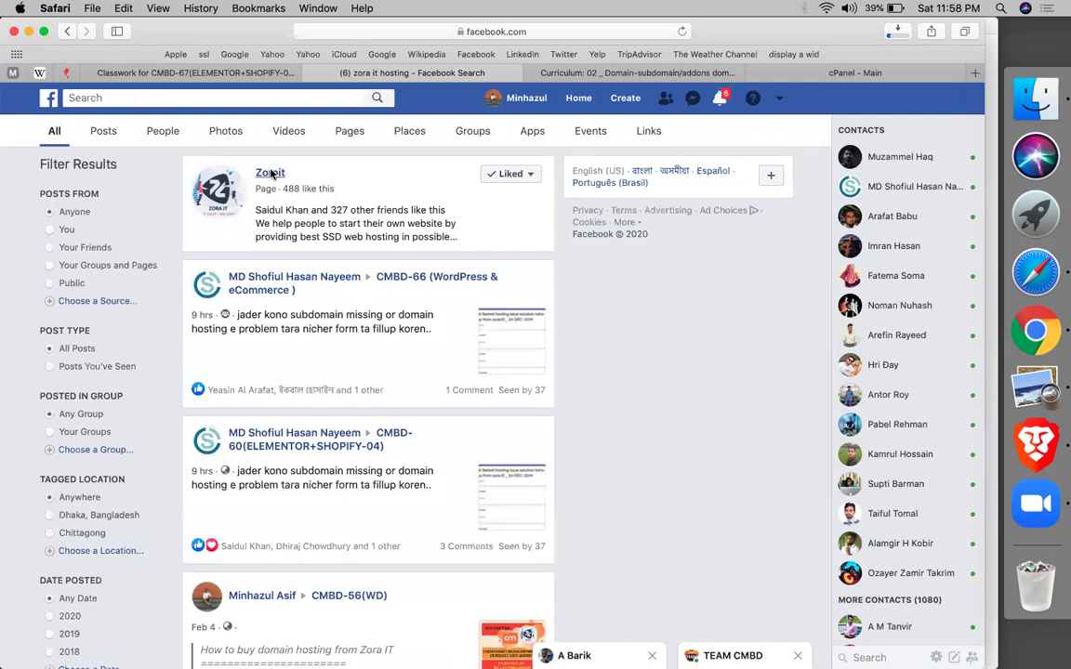
Check the Zorait page, go back, and open the 'How to buy domain hosting' post image
click(269, 173)
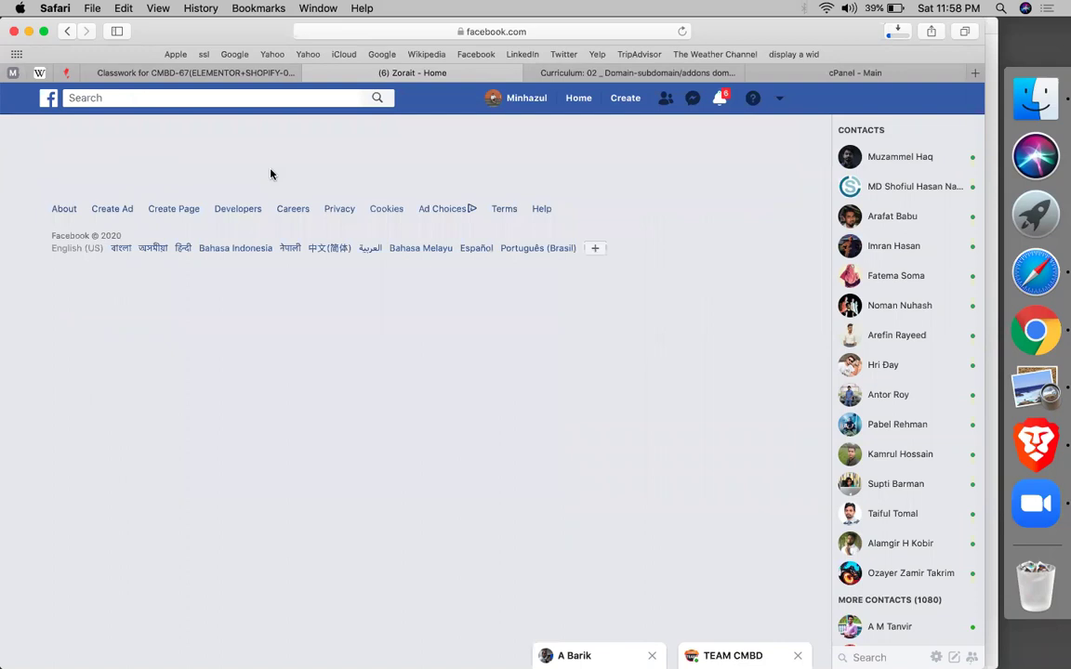
click(67, 32)
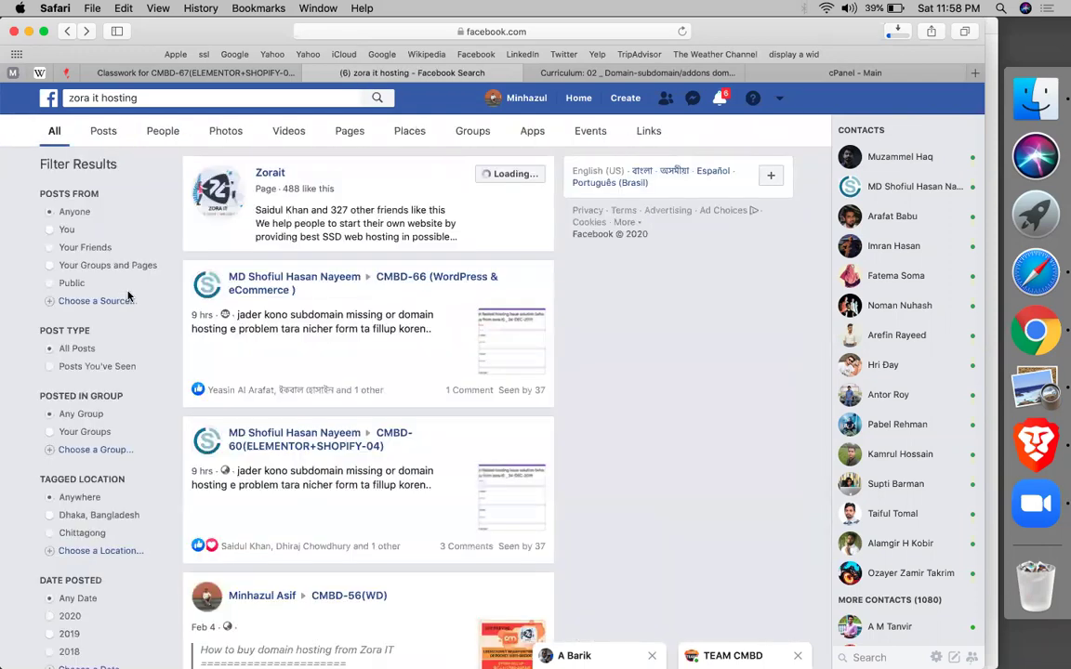
scroll(367, 393, down, 5)
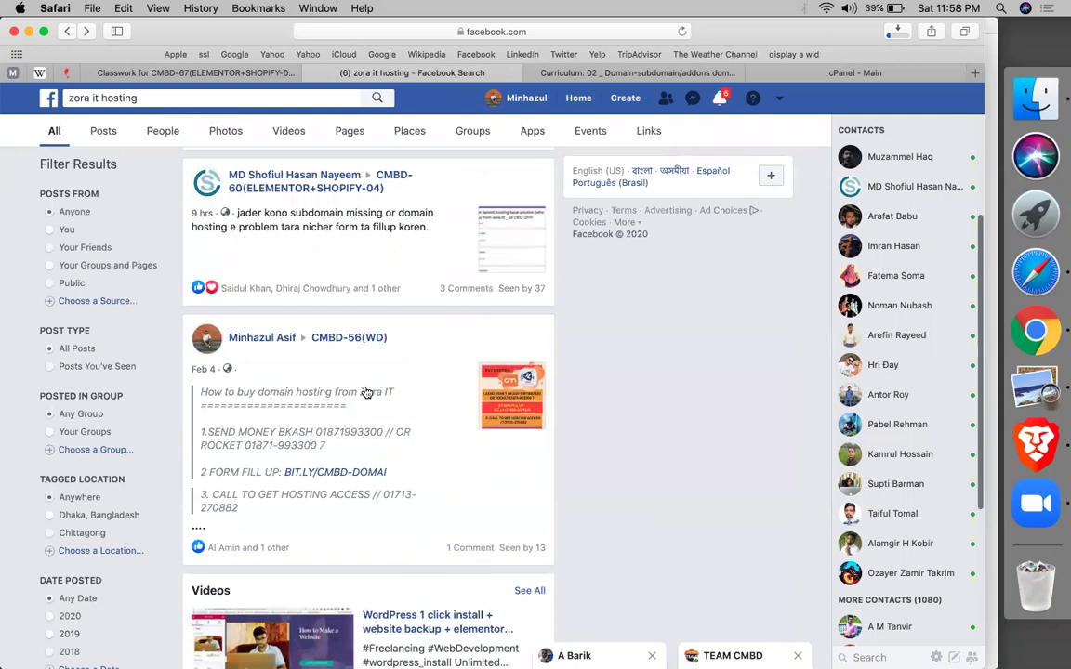
scroll(367, 393, down, 2)
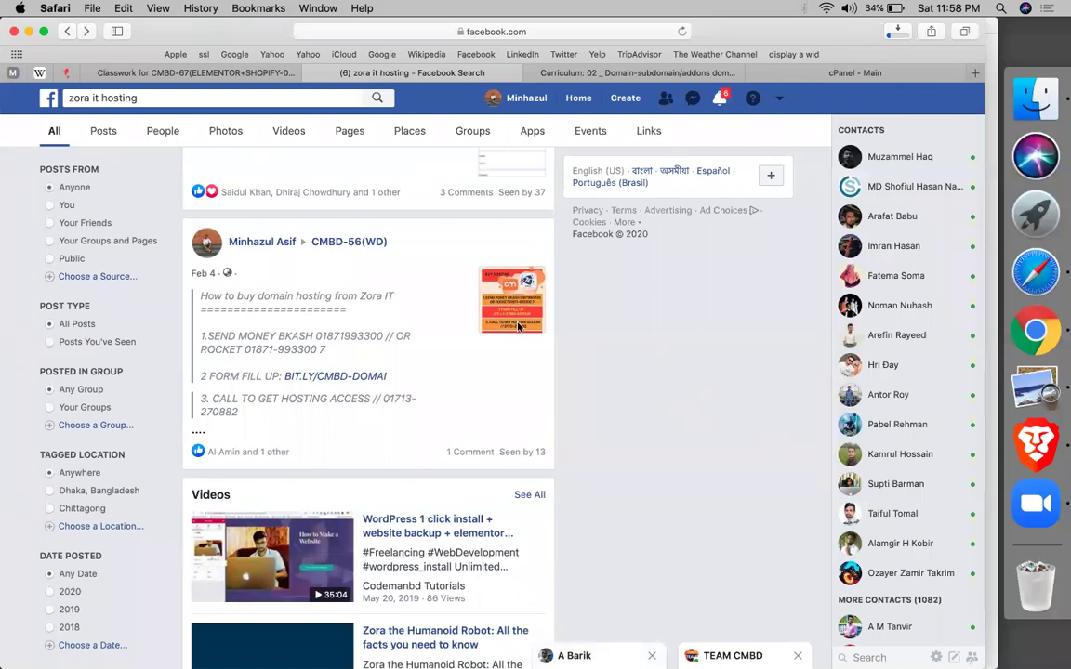
key(XF86AudioRaiseVolume)
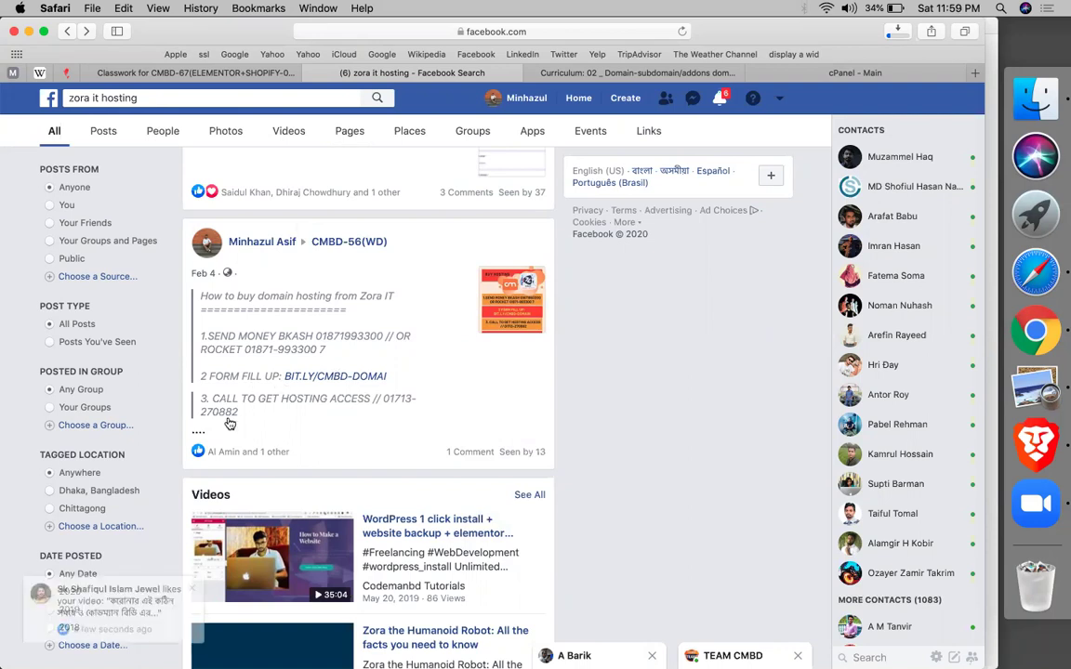
click(246, 351)
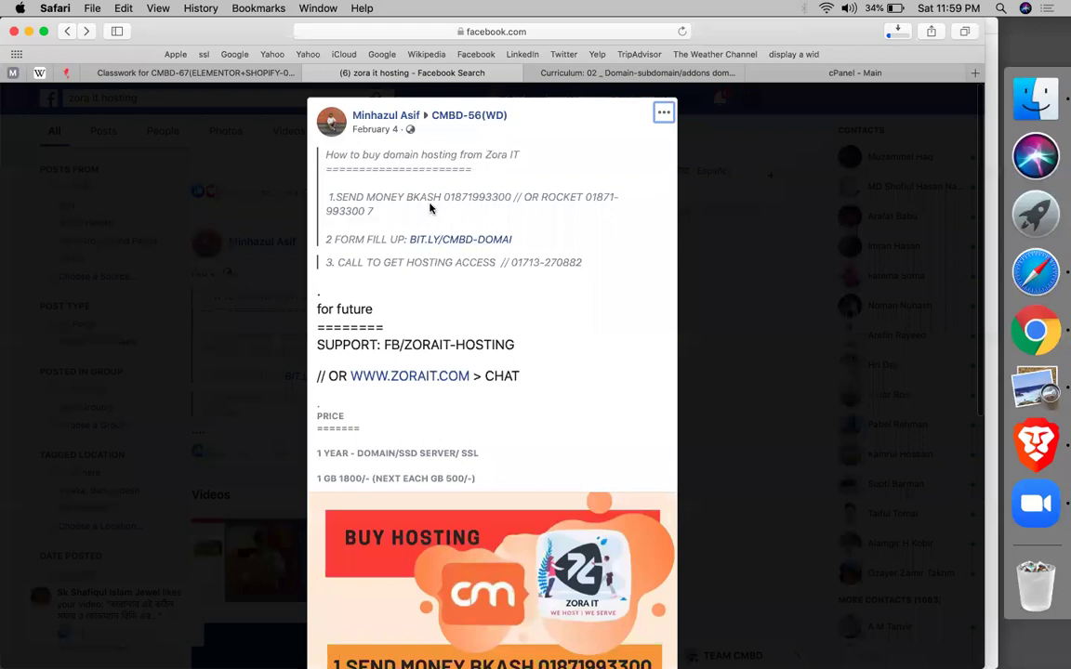
Edit the post so the form link reads BIT.LY/CMBD-DOMAIN, select it, and start a new tab
double_click(483, 192)
click(430, 252)
click(664, 113)
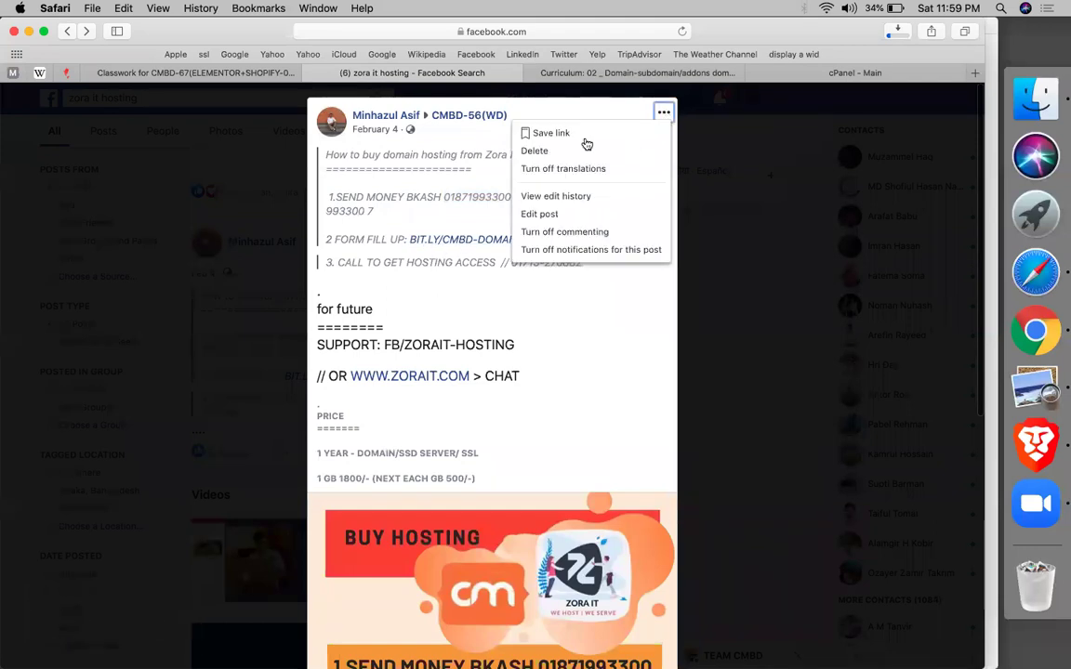
click(559, 214)
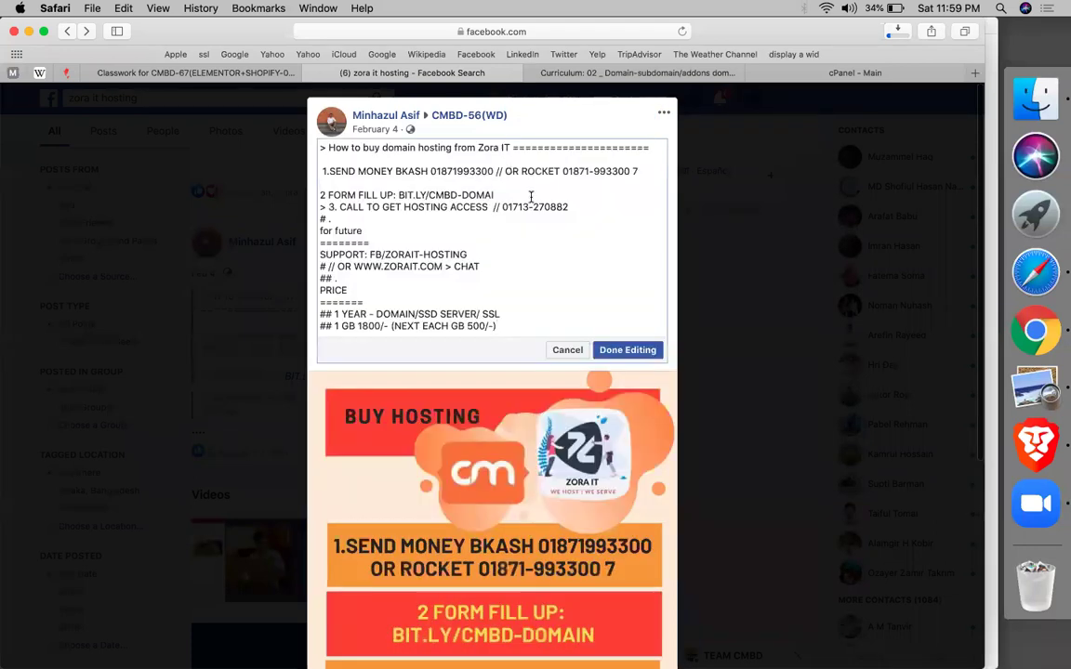
click(531, 196)
text(N)
drag(399, 196, 501, 196)
key(super+c)
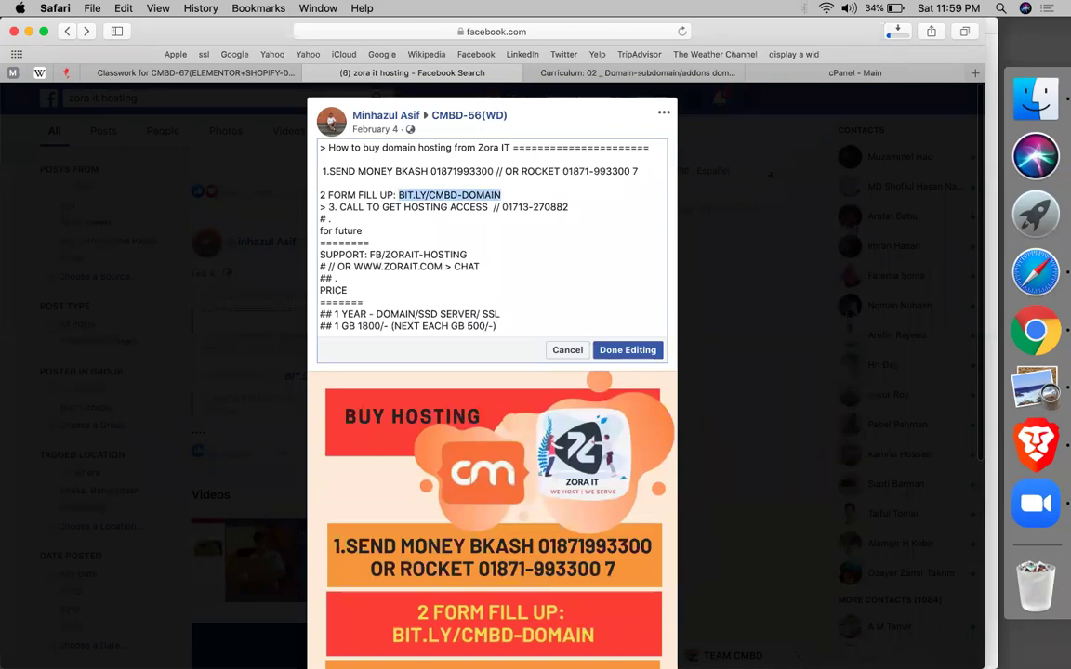
click(977, 74)
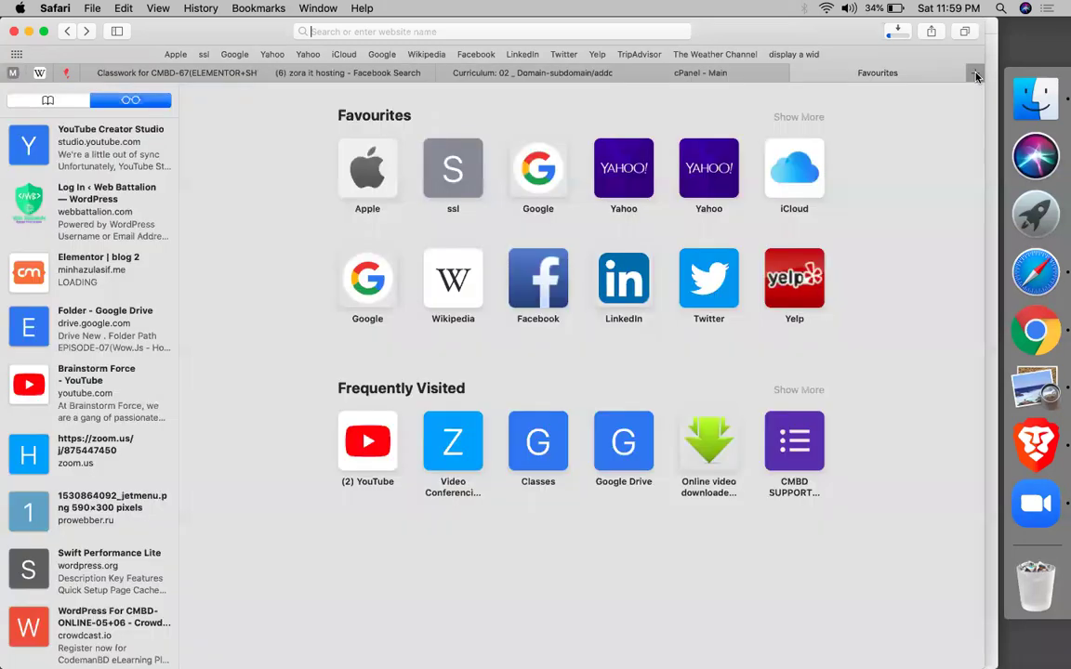
Load the uppercase BIT.LY/CMBD-DOMAIN link, which returns a 404 page
key(super+v)
key(Return)
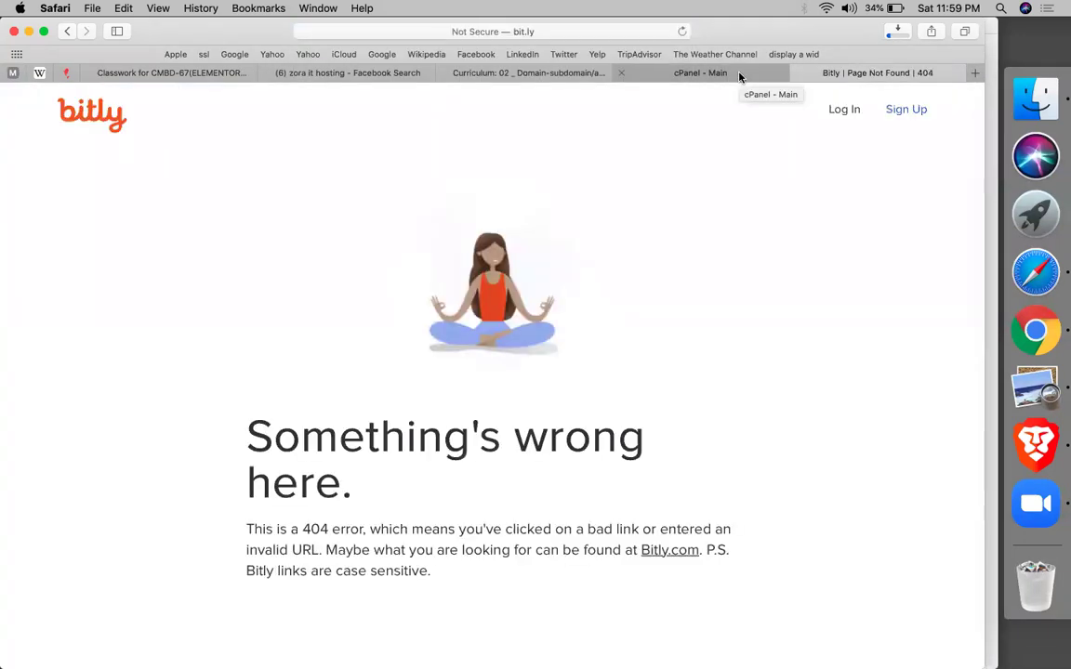
click(741, 76)
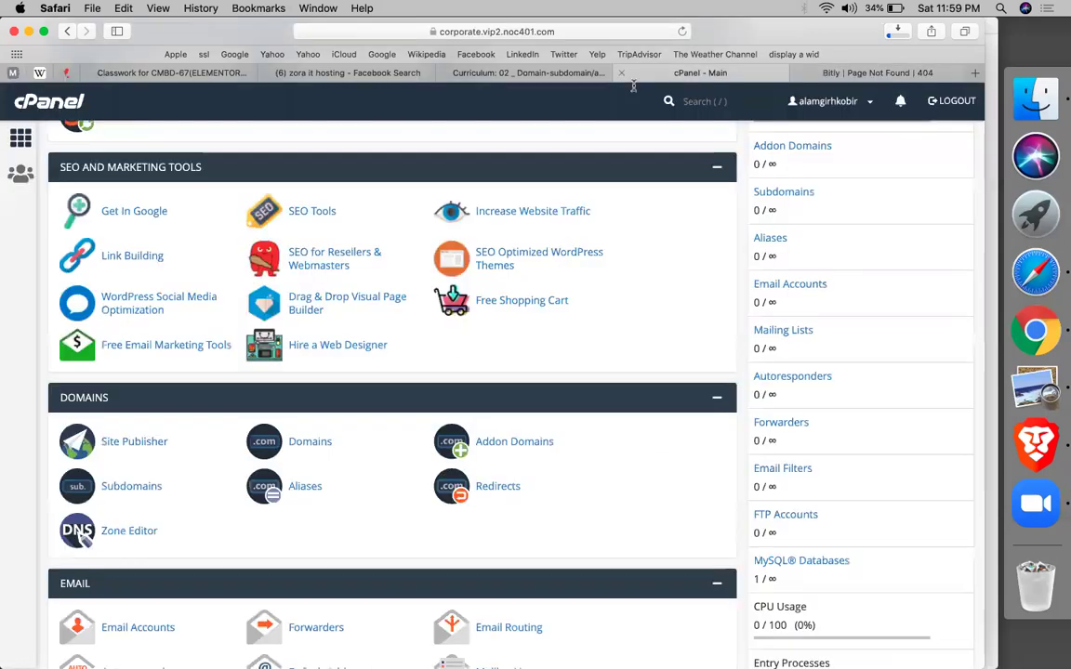
Copy bit.ly/cmbd-domain from cell C5 and load it to reach the Domain Purchase Form
click(561, 76)
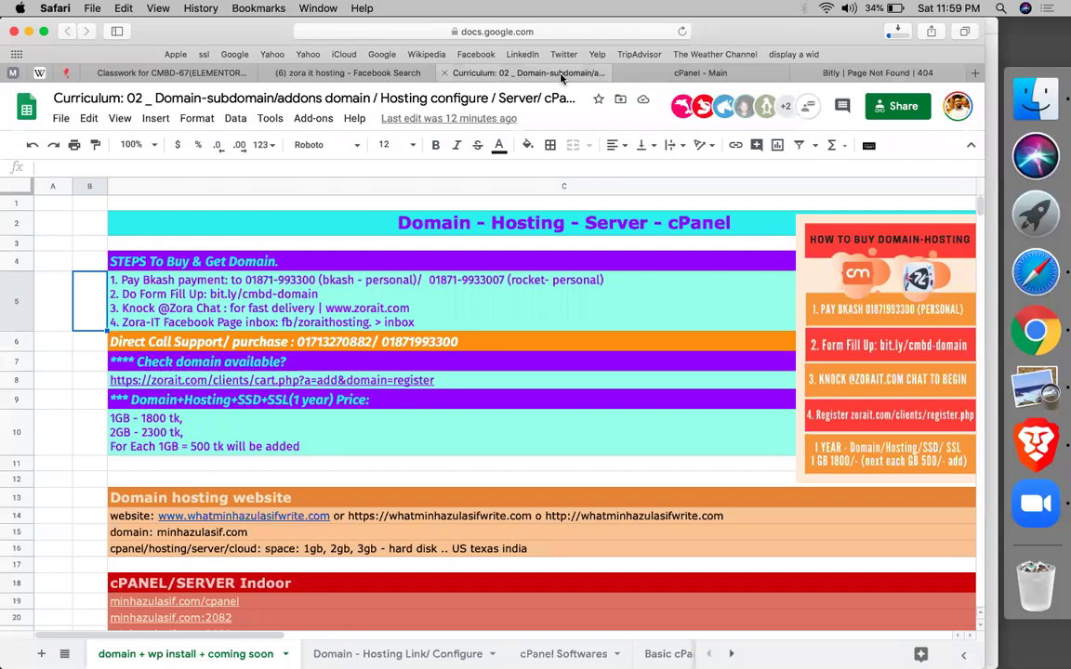
click(196, 295)
double_click(136, 294)
drag(135, 294, 244, 294)
key(super+c)
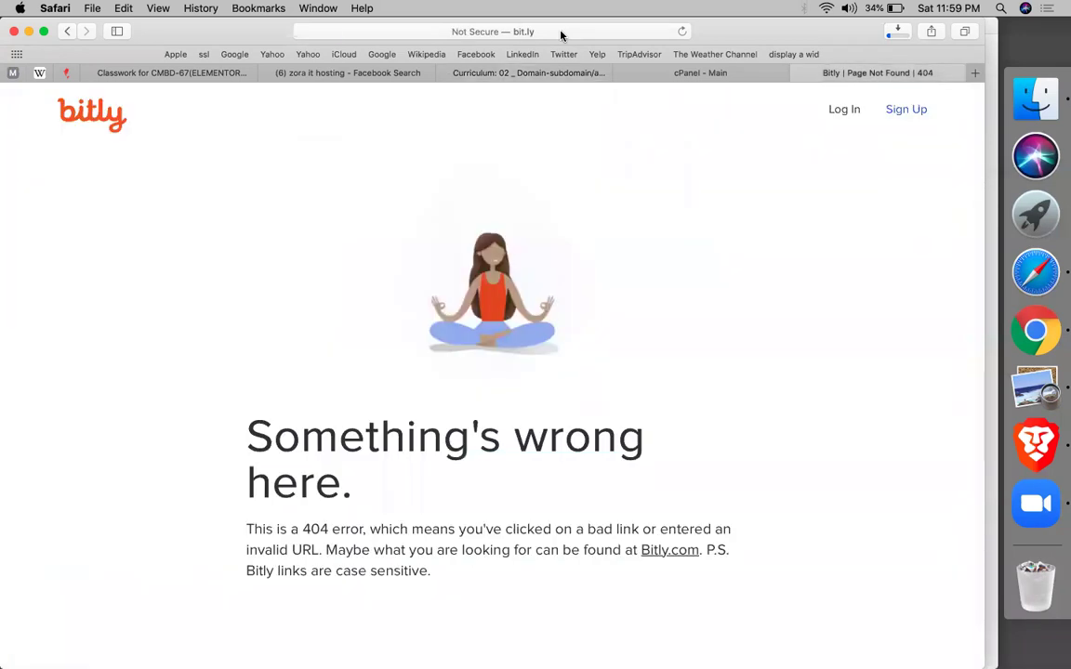
click(562, 35)
key(Return)
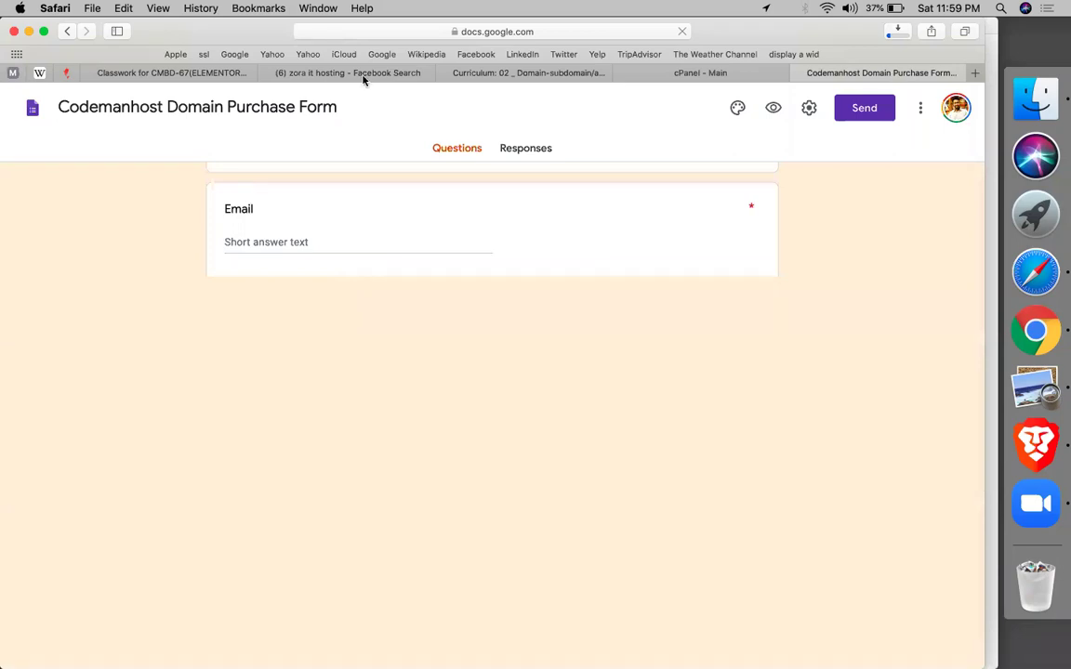
key(ctrl+shift+Tab)
key(ctrl+shift+Tab)
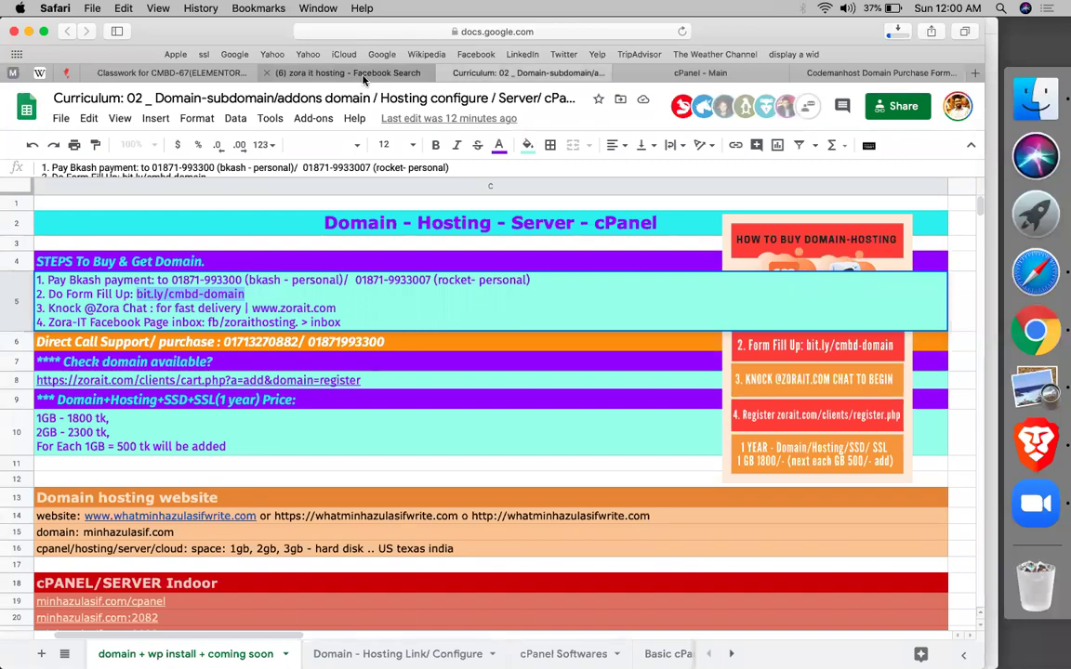
Replace the post's form link with bit.ly/cmbd-domain and add '> inbox us' to the SUPPORT line
click(364, 74)
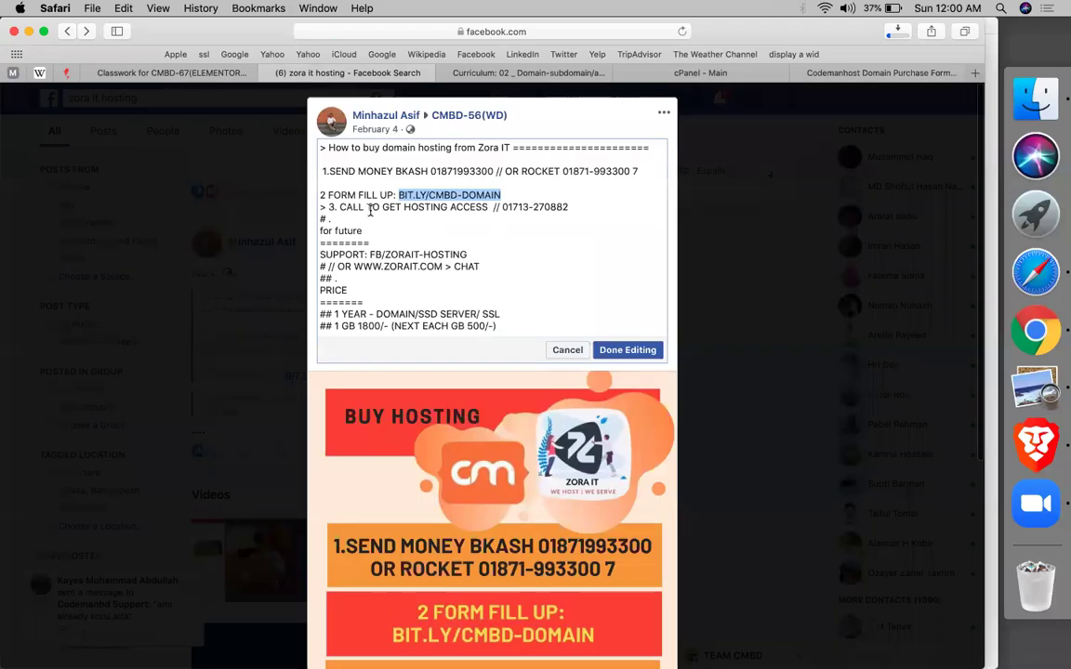
key(super+v)
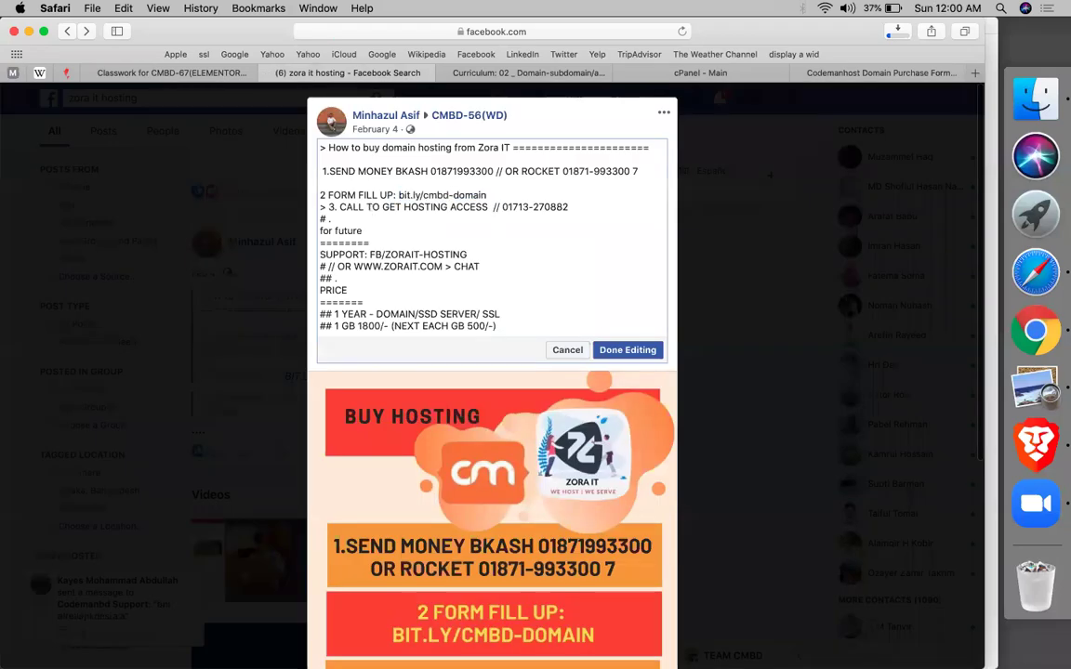
key(Return)
double_click(516, 219)
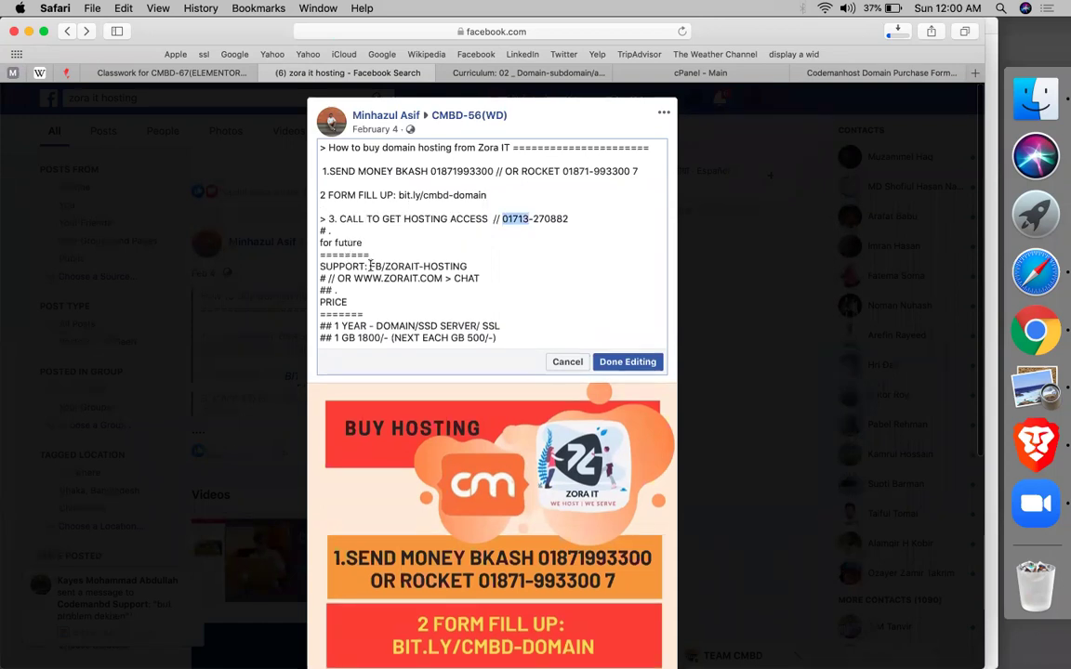
click(370, 266)
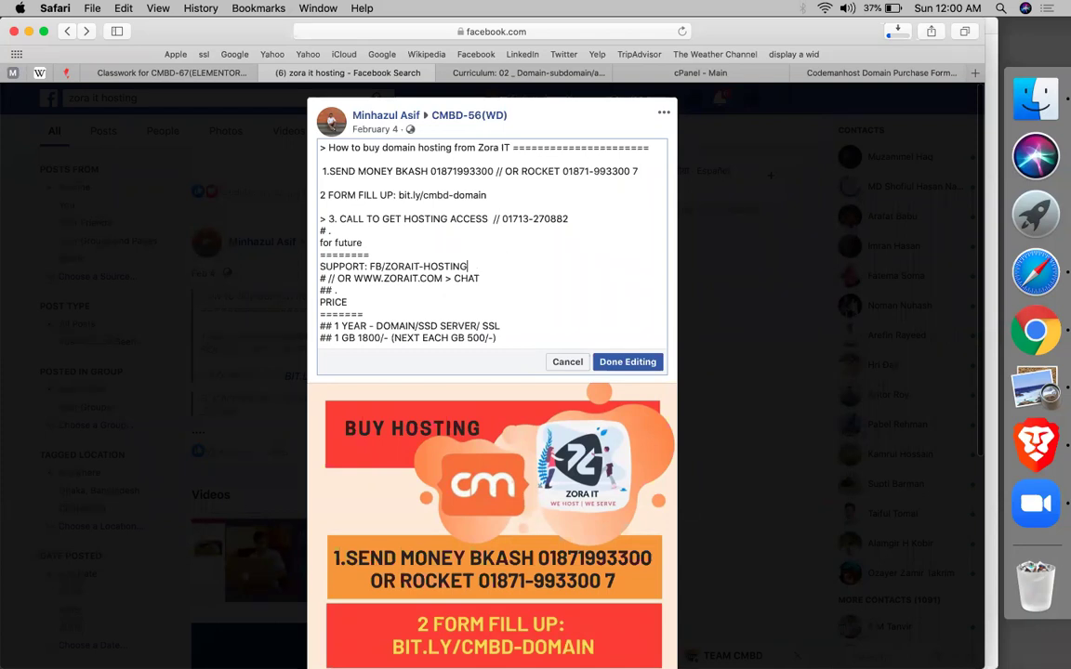
text(> inbox  us)
key(Return)
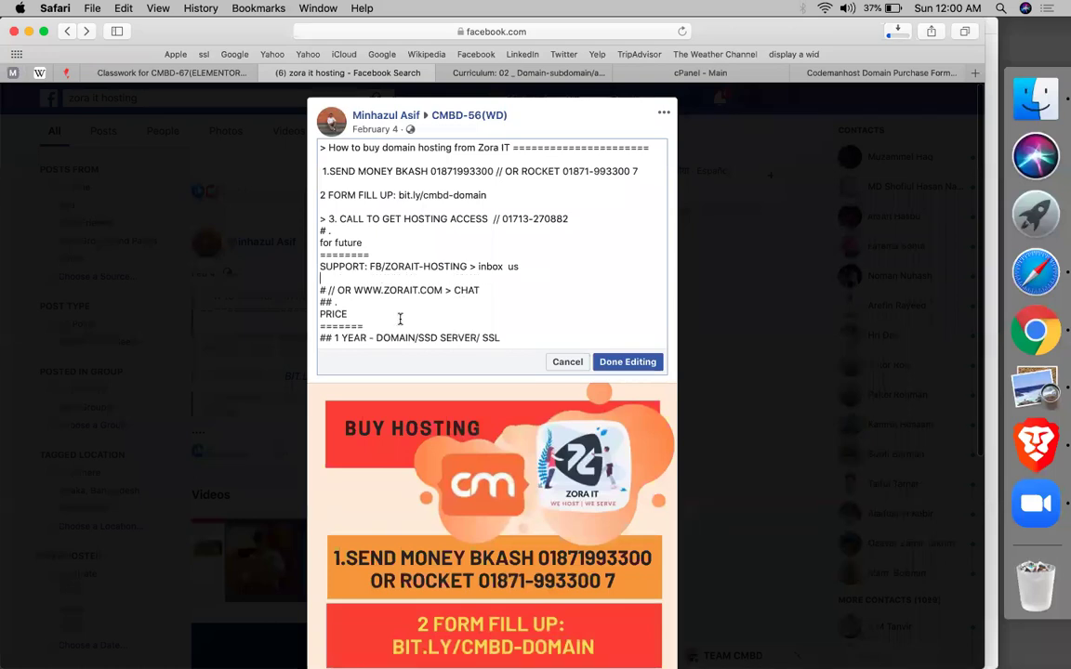
Extend the price line with '/ Lots of free app for seo - speed - up & security', removing stray 'curity' after CHAT
scroll(487, 250, down, 3)
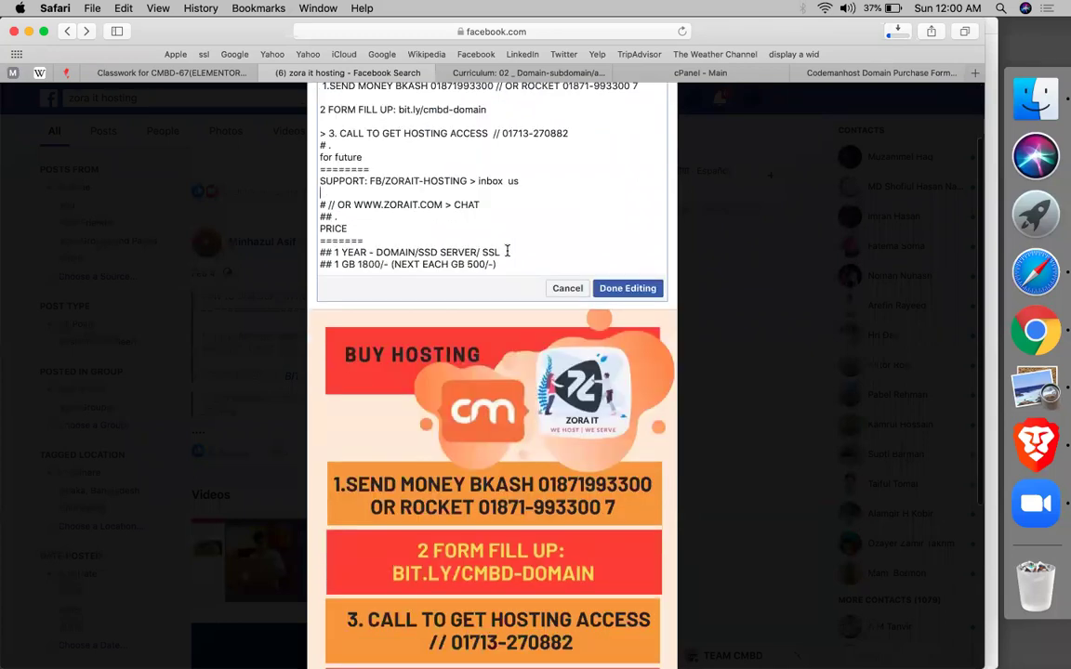
text(/)
text( L)
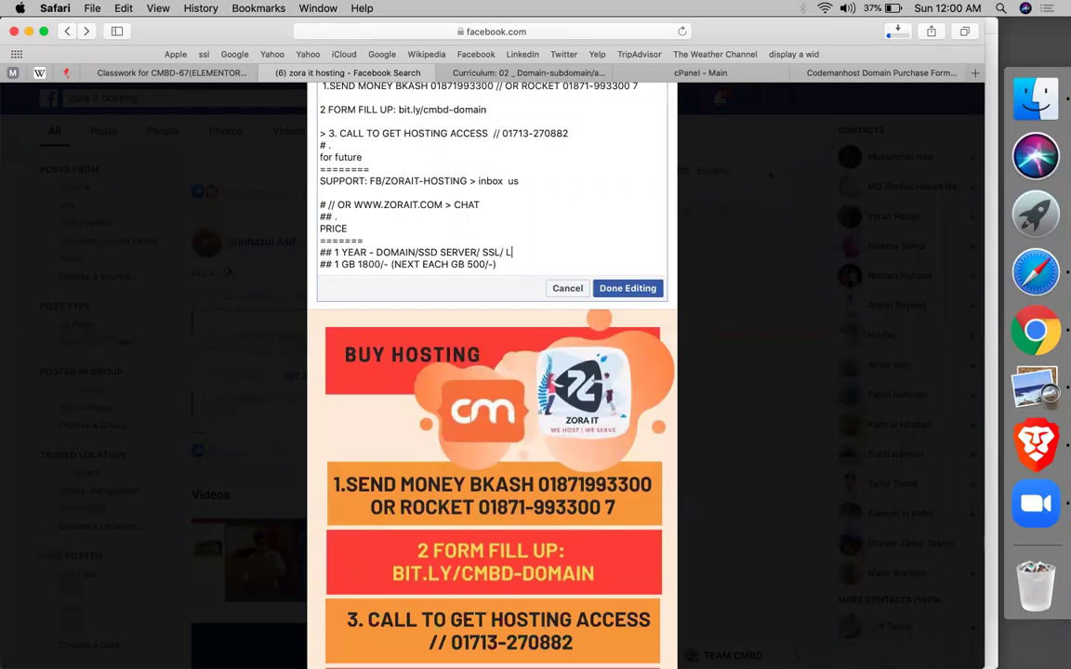
text(ots of free app for seo )
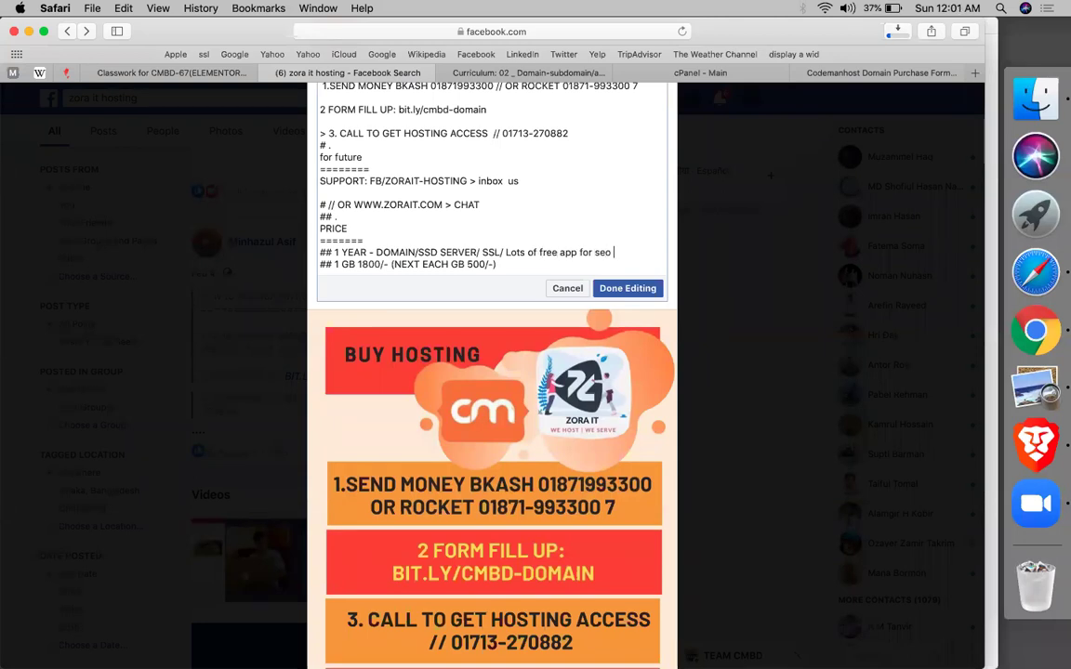
text(- speed - up )
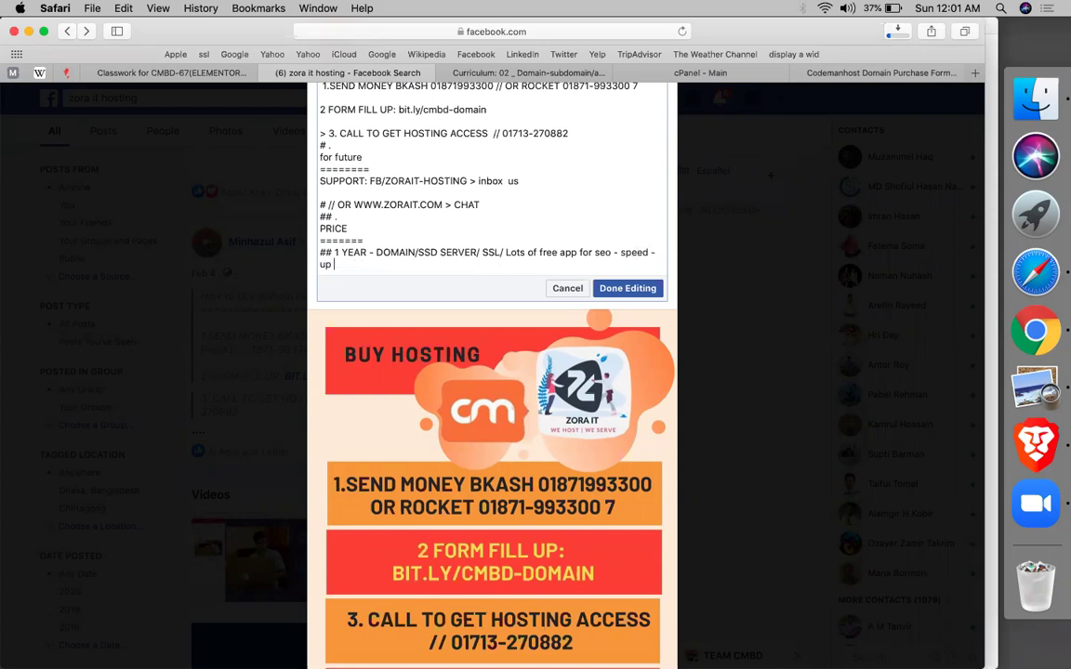
text(& se)
click(505, 204)
text(curity)
key(super+shift+Left)
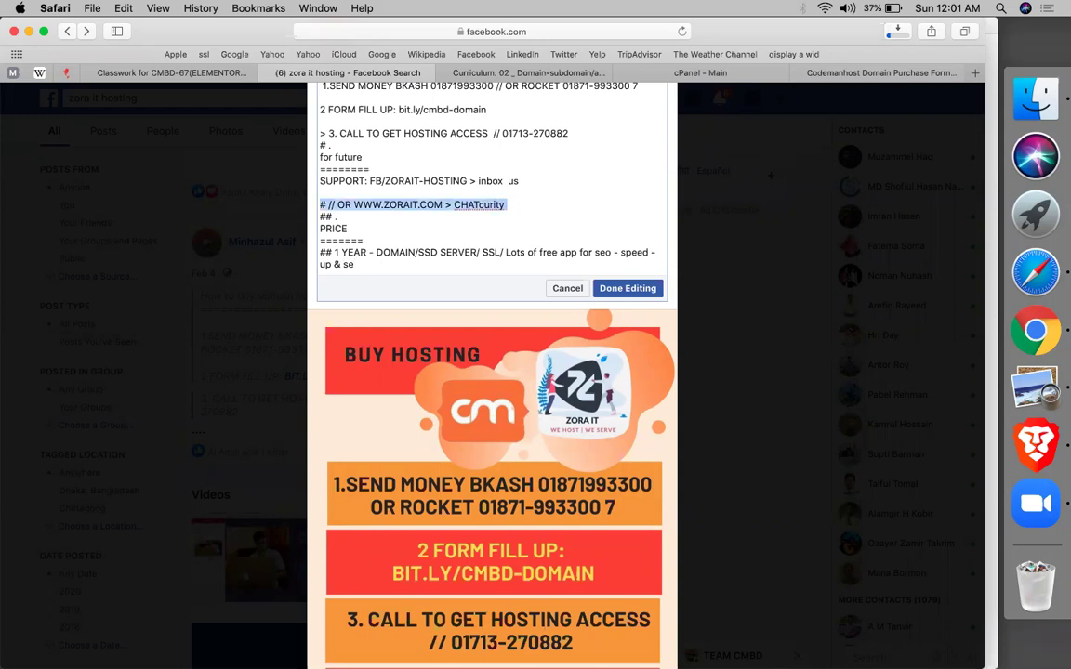
key(Right)
key(alt+shift+Left)
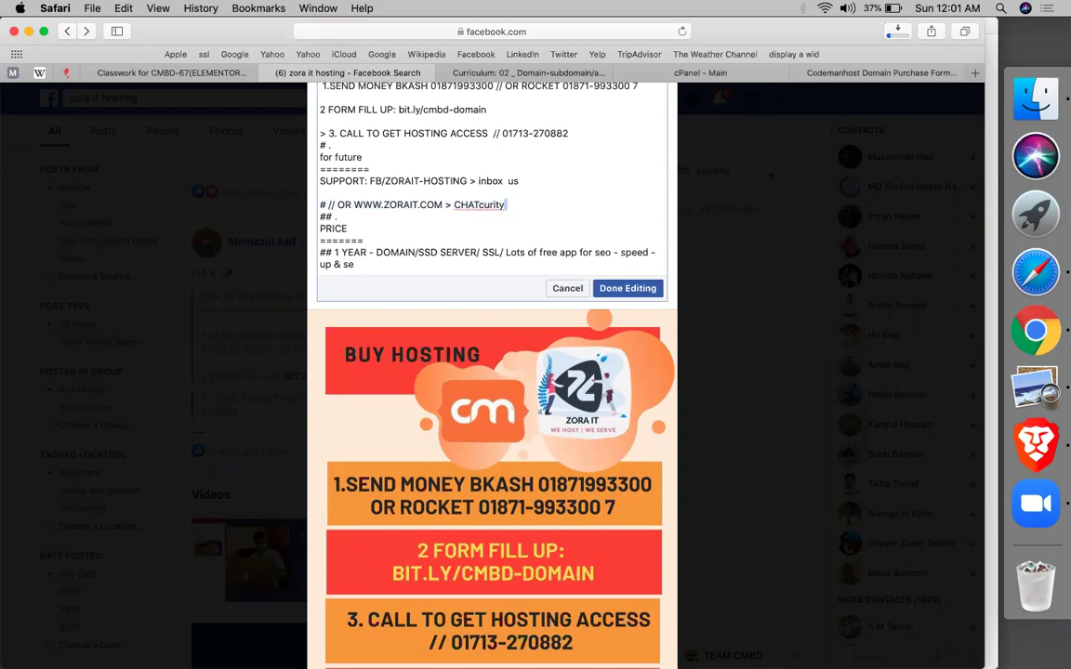
key(shift+Left)
key(shift+Left)
key(shift+Left)
key(shift+Left)
key(shift+Right)
key(shift+Right)
key(shift+Right)
key(BackSpace)
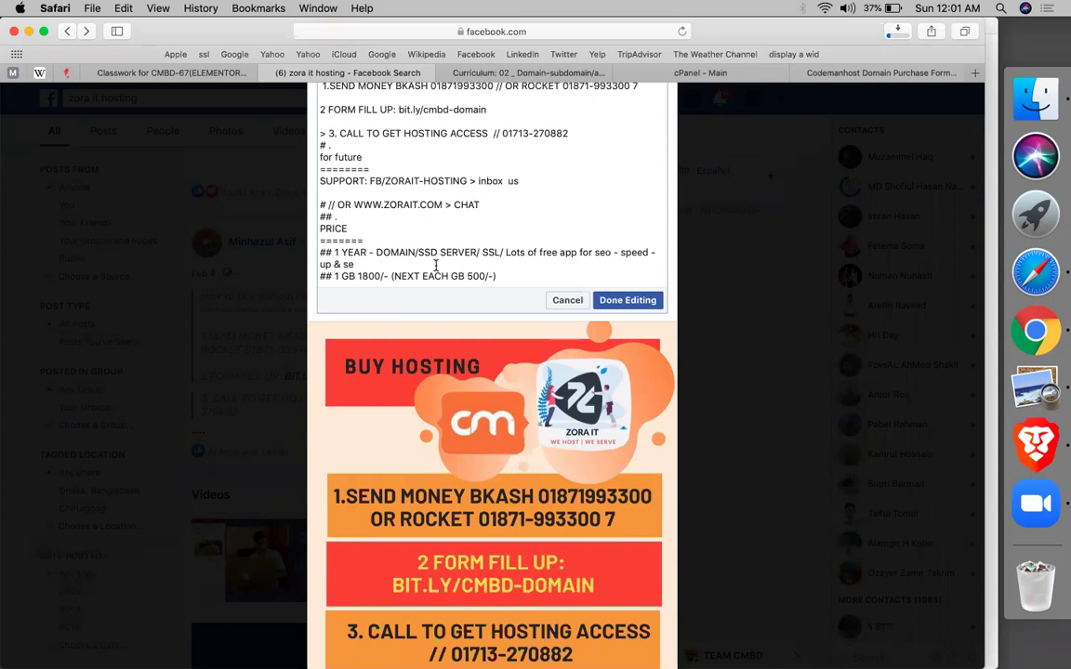
click(384, 264)
text(curity)
key(Return)
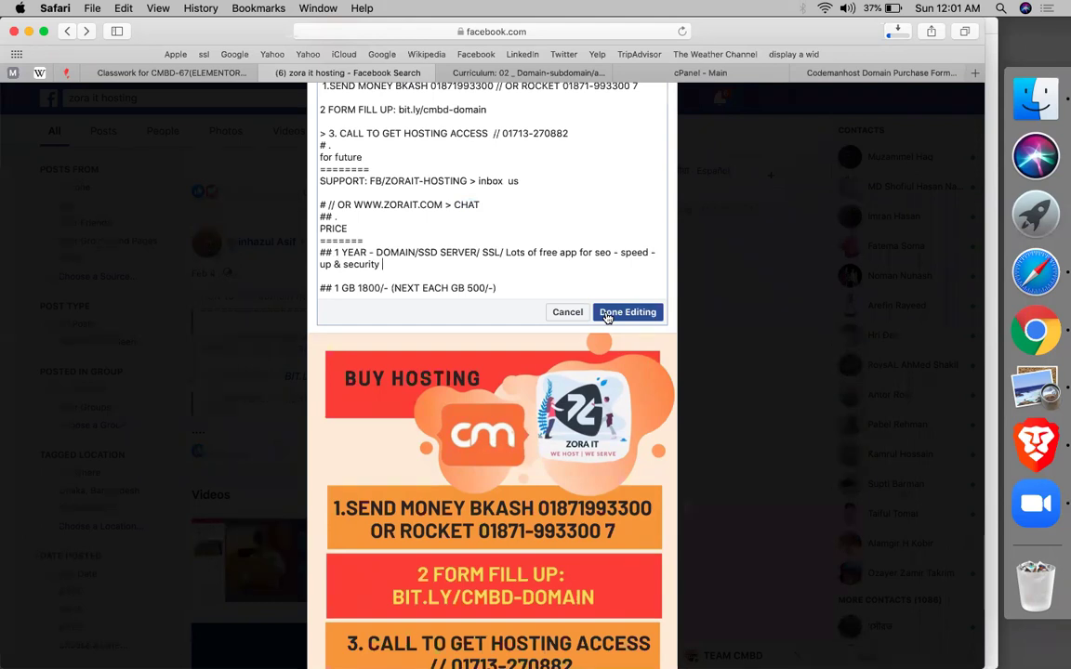
Save the edited post and preview the Share dialog, closing it without posting
click(606, 314)
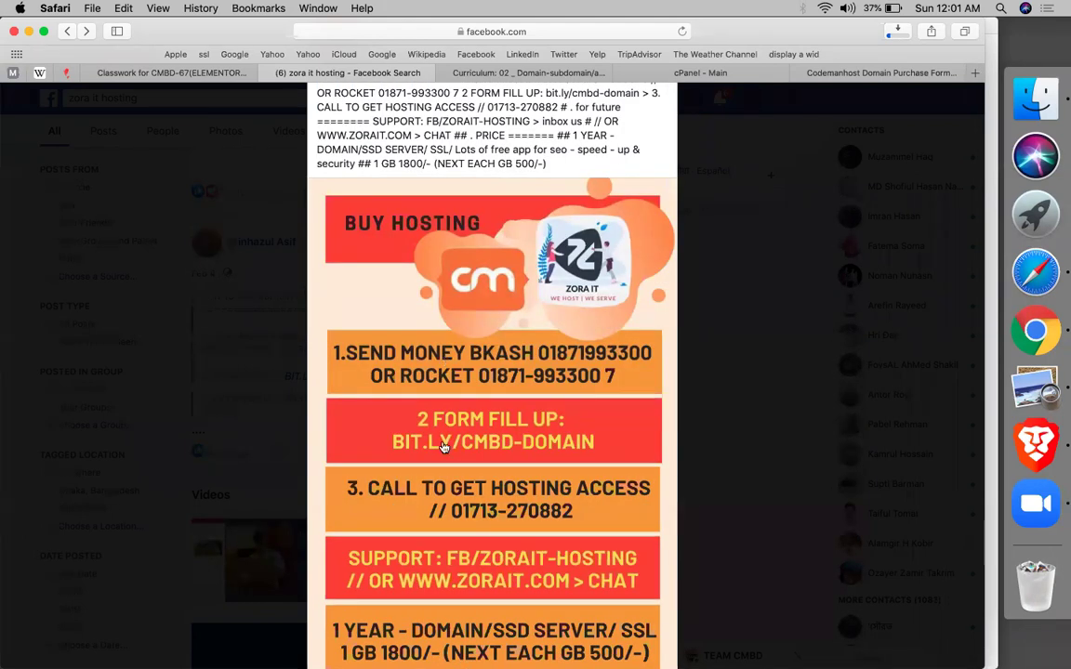
scroll(443, 448, down, 5)
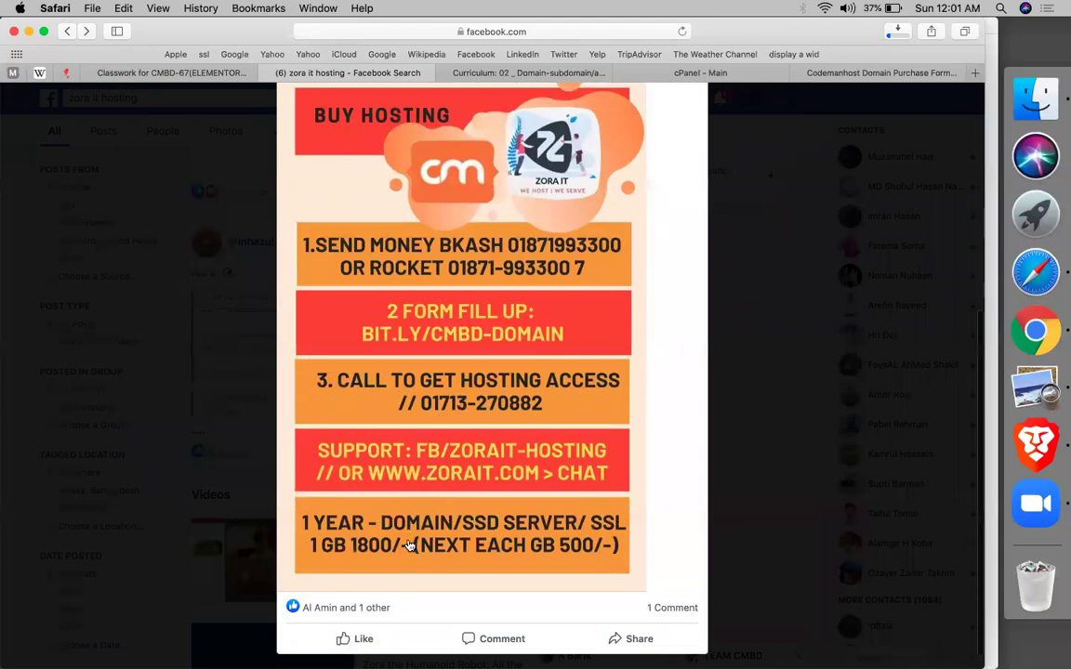
scroll(410, 546, down, 1)
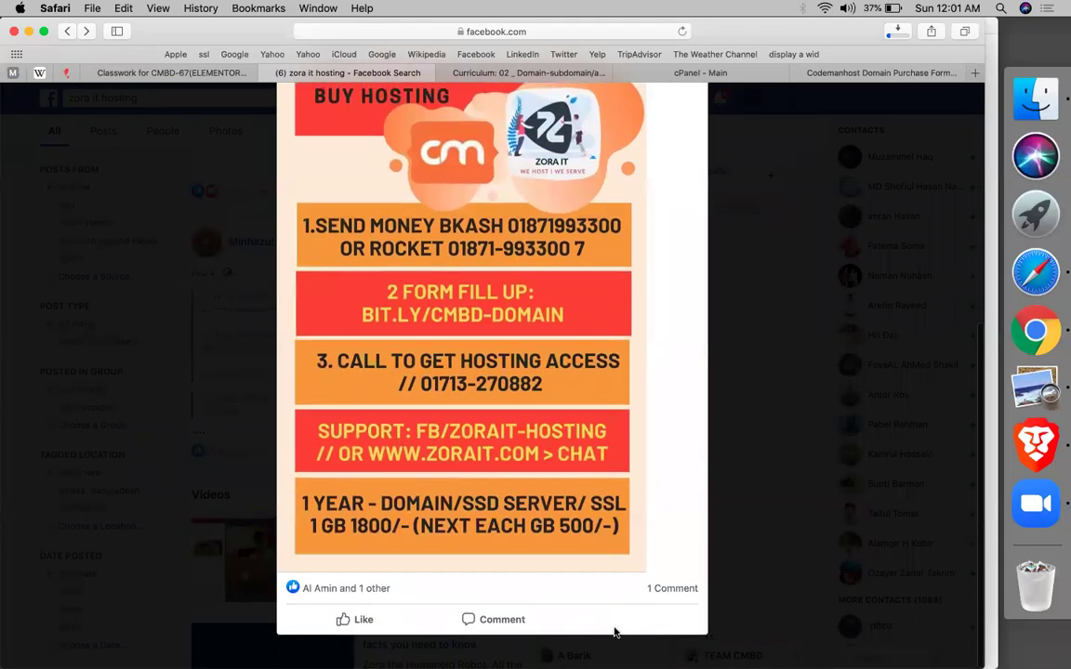
click(615, 632)
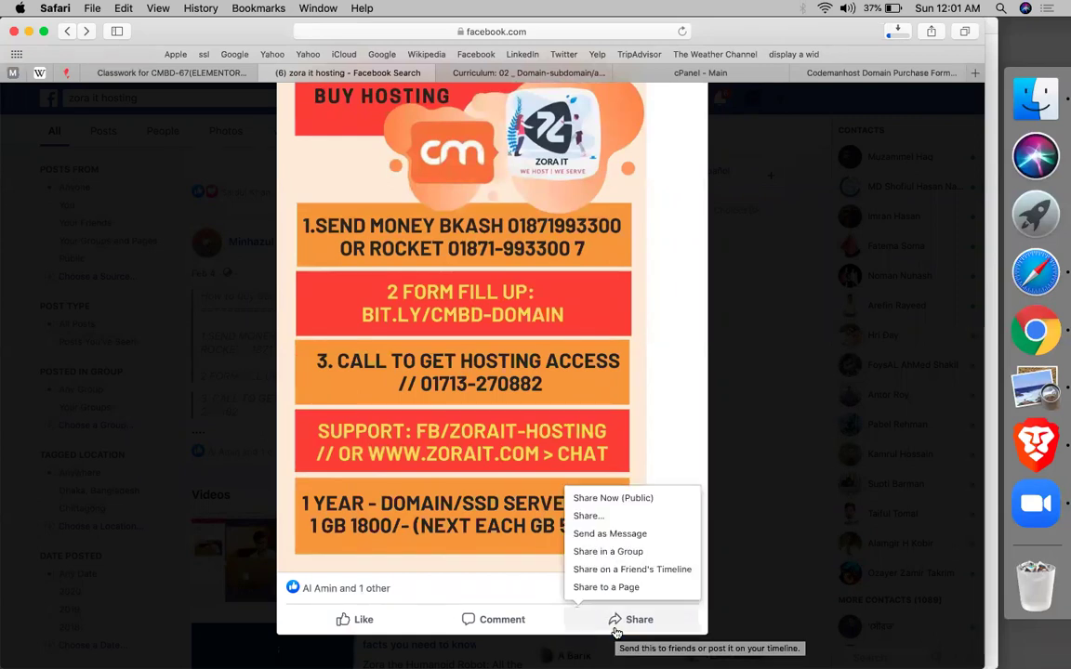
click(587, 516)
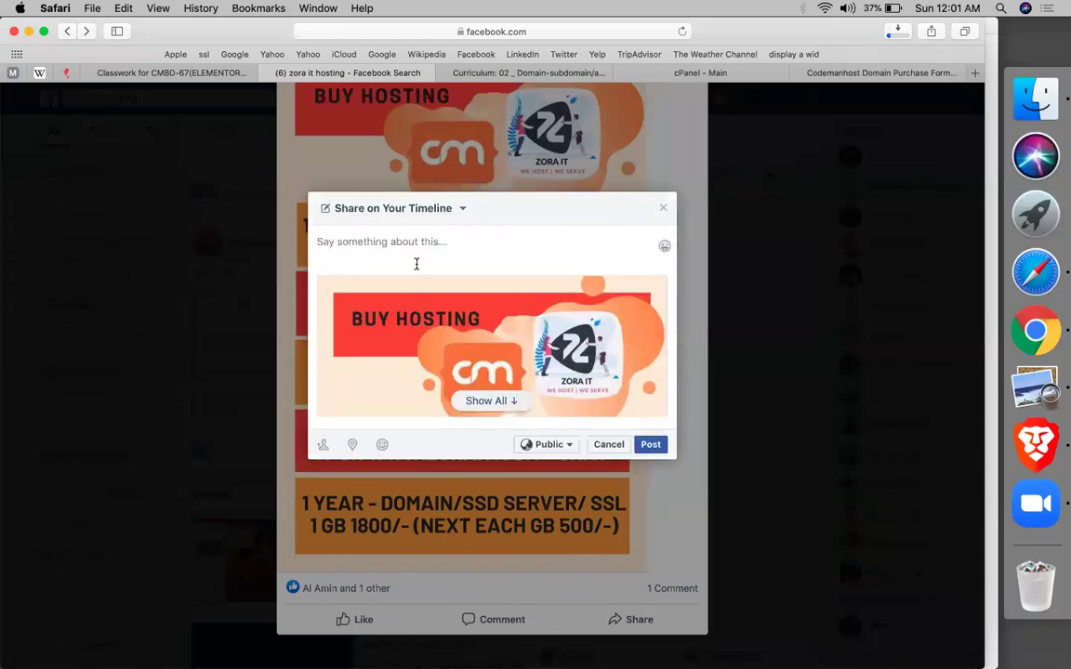
click(662, 210)
Paste the copied post text into a share message, adding a blank line before '2. FORM FILL UP'
scroll(662, 215, up, 5)
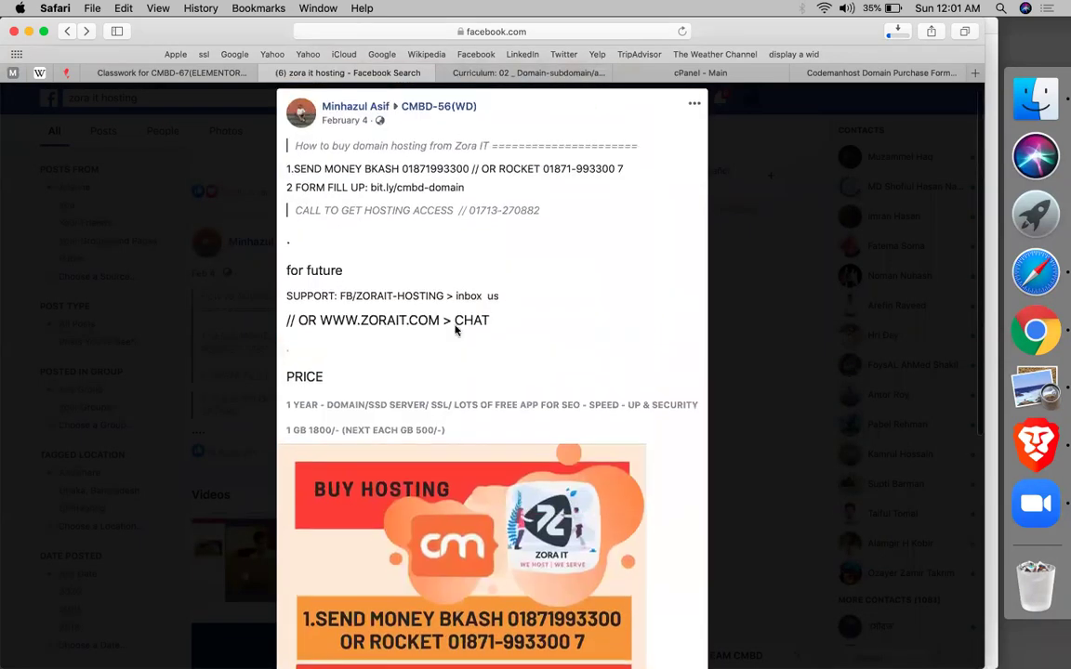
double_click(311, 147)
drag(311, 146, 313, 219)
key(super+c)
scroll(310, 431, down, 5)
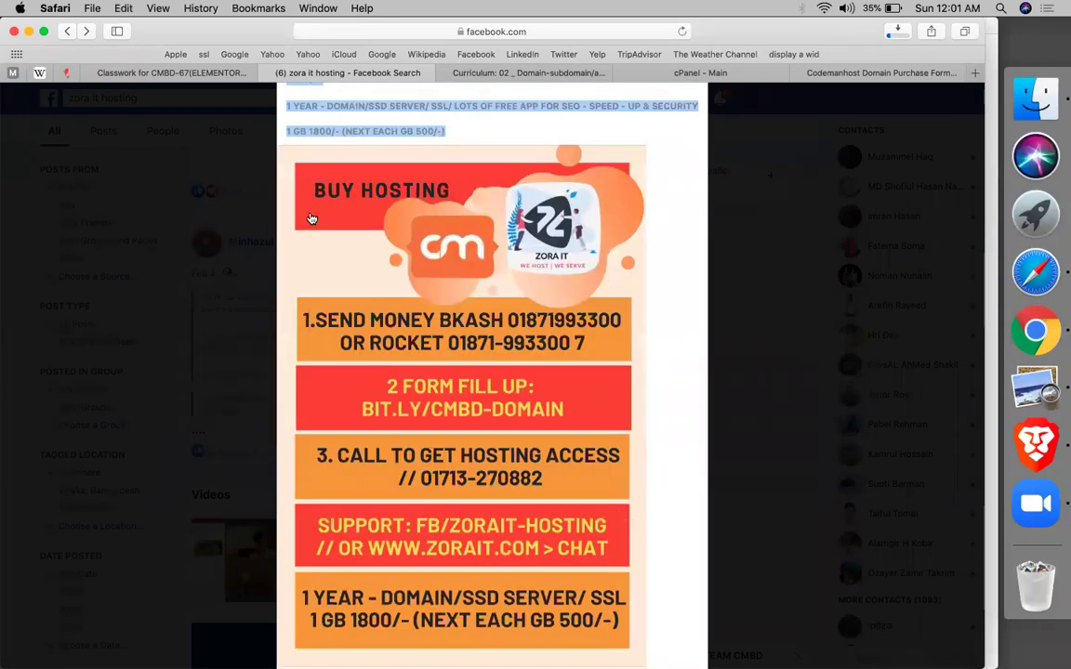
scroll(312, 218, down, 2)
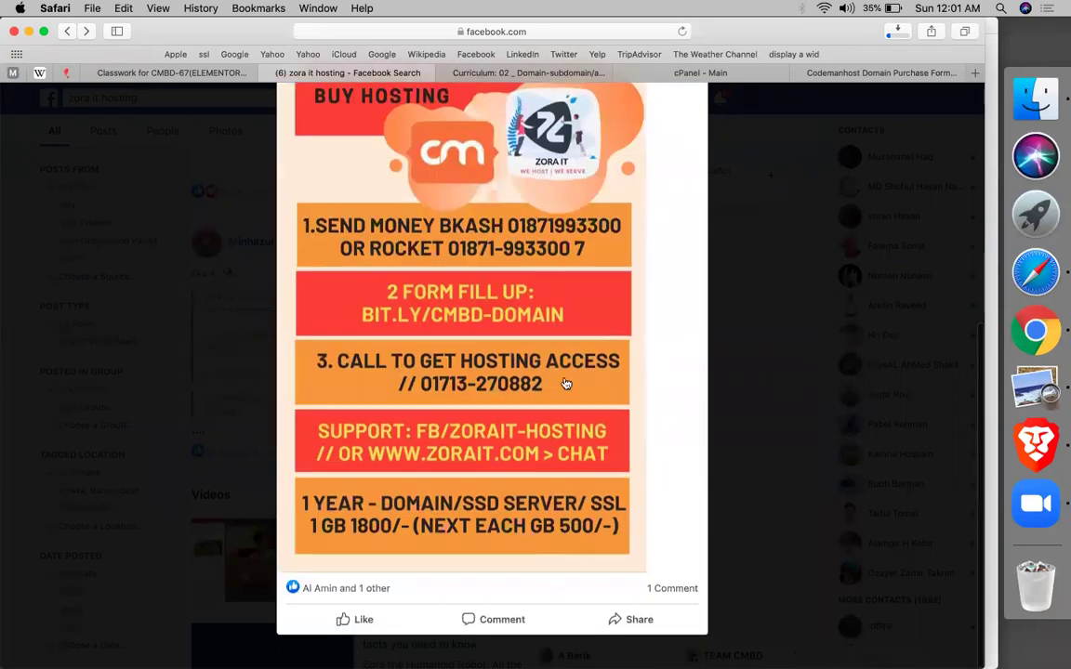
click(640, 625)
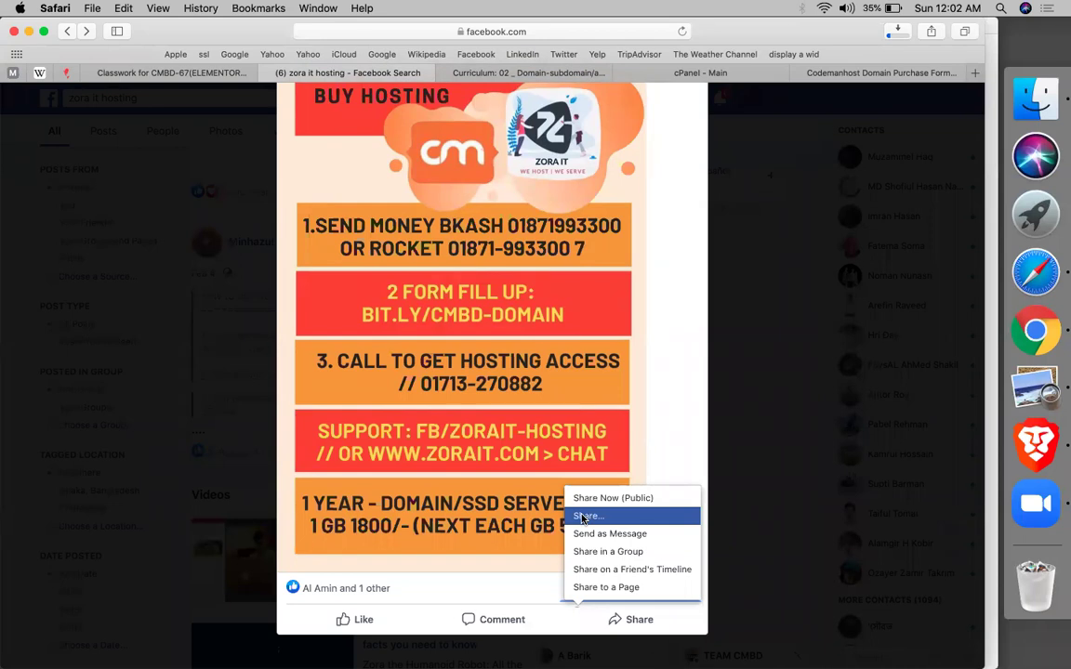
click(584, 517)
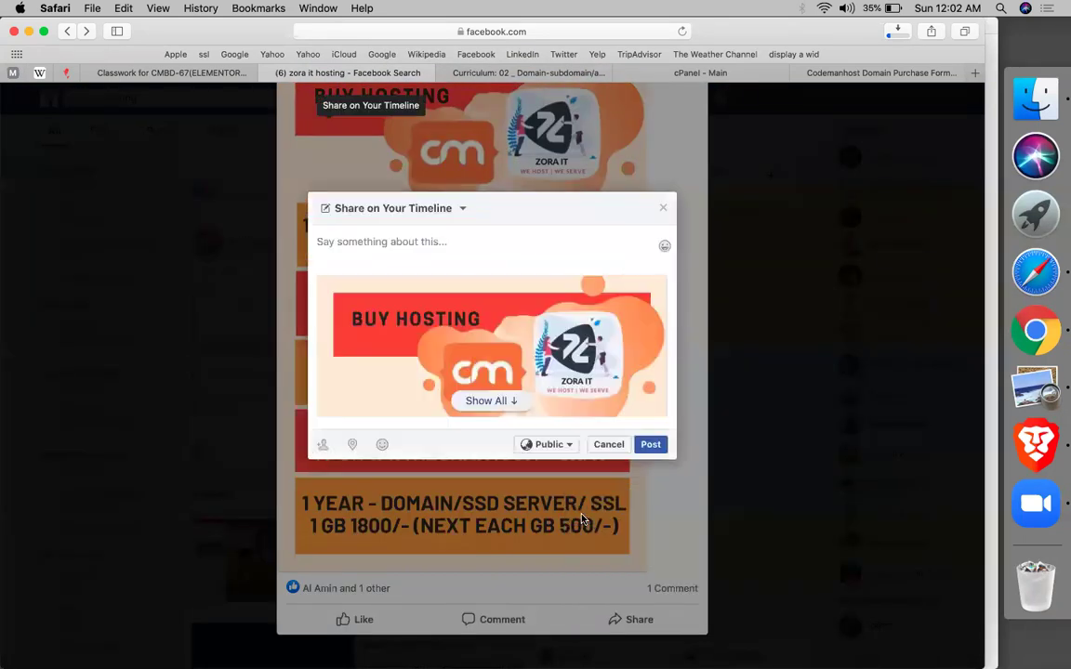
click(454, 246)
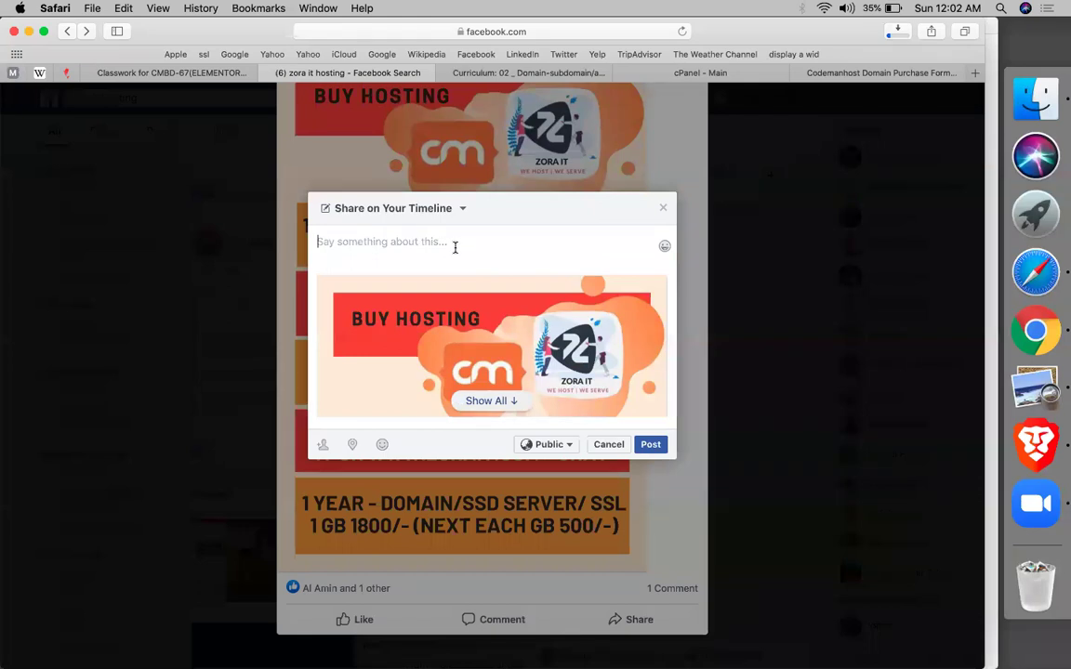
key(super+v)
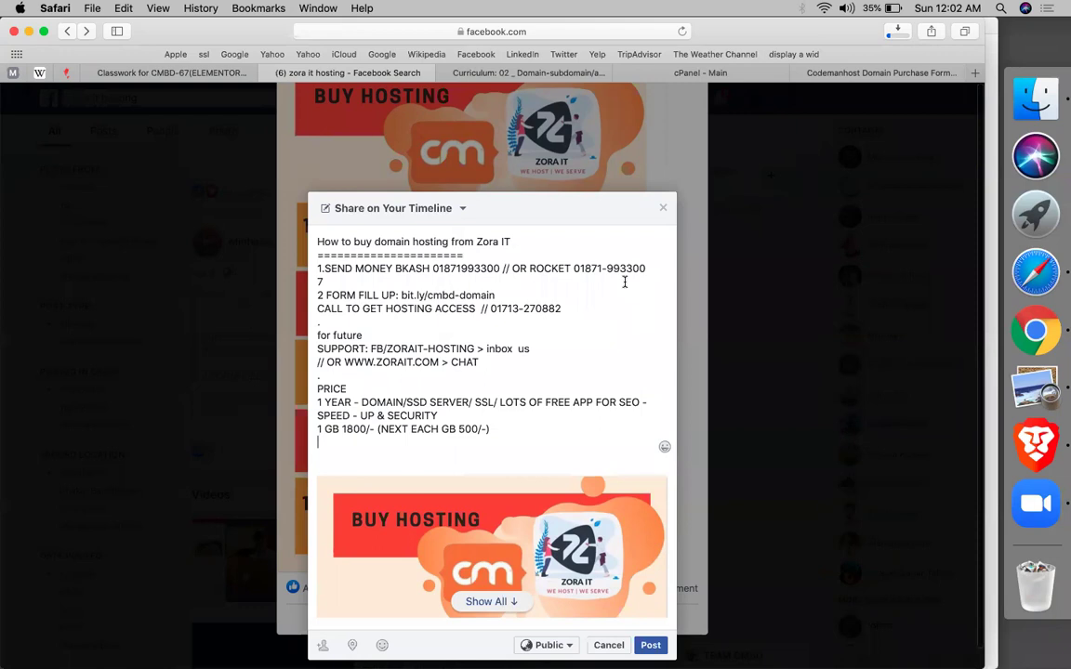
key(Return)
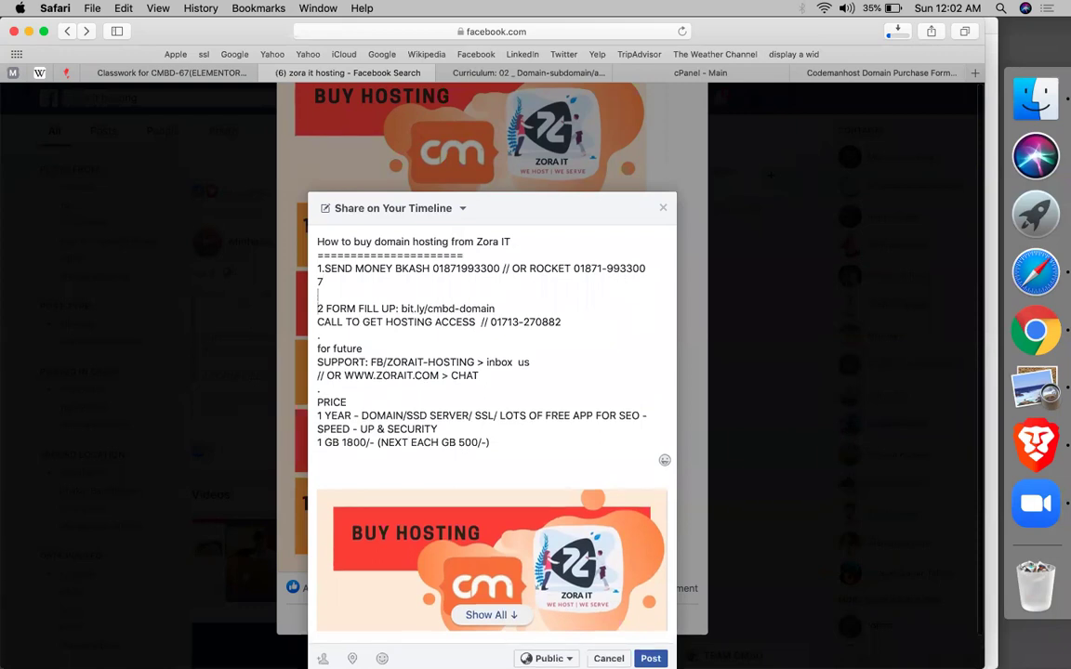
text(.)
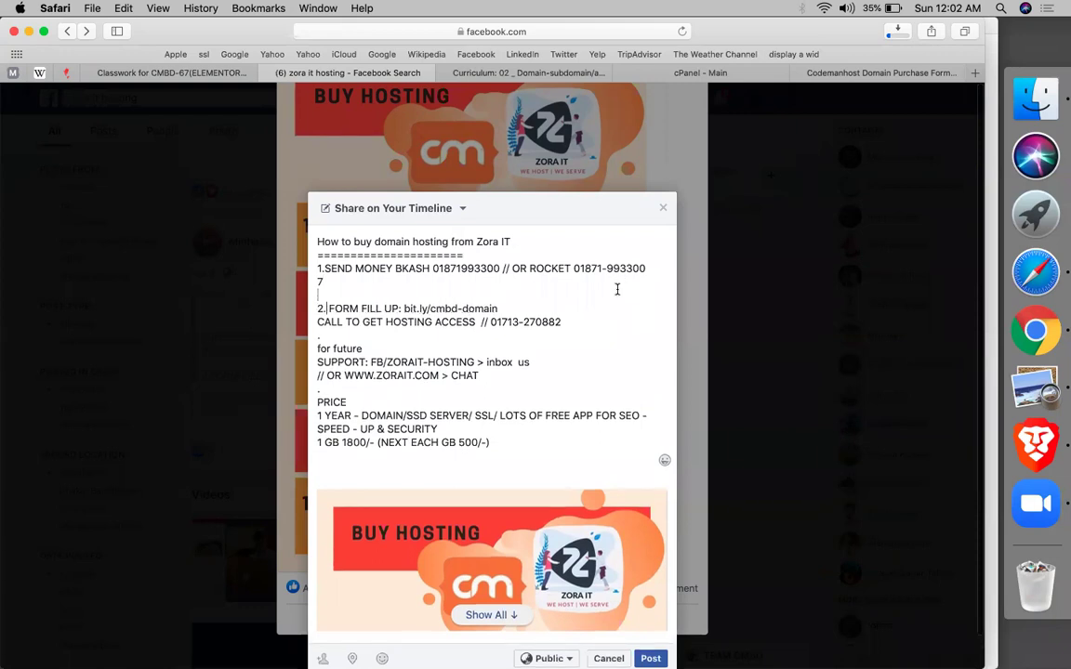
click(481, 366)
key(super+a)
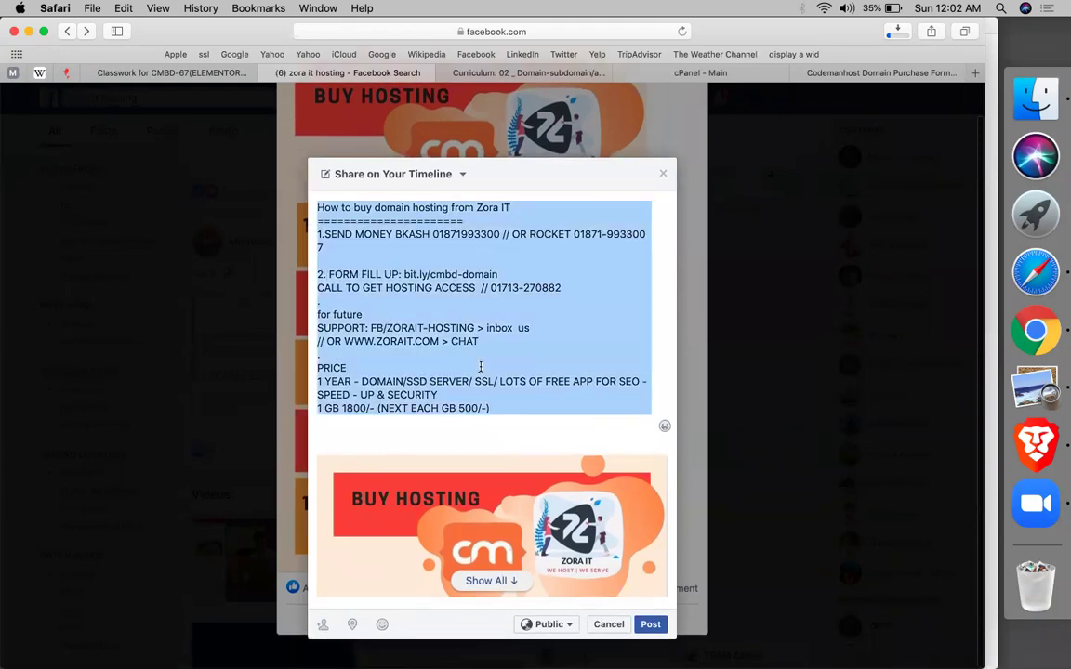
Set the share destination to the CMBD-66 (WordPress & eCommerce) group and post it
click(417, 177)
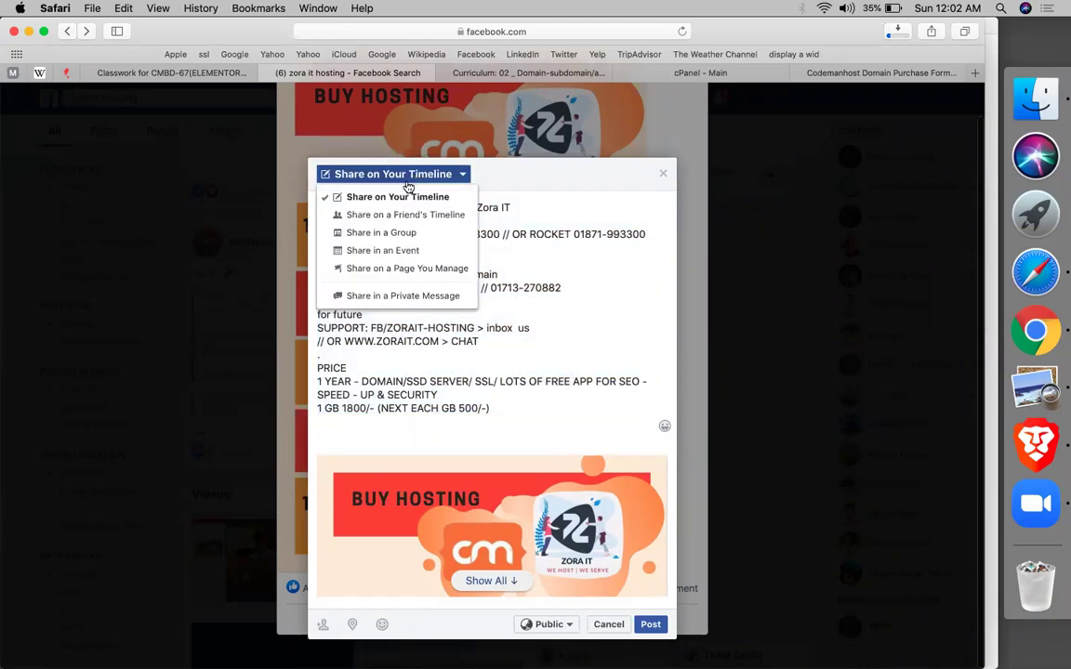
click(396, 234)
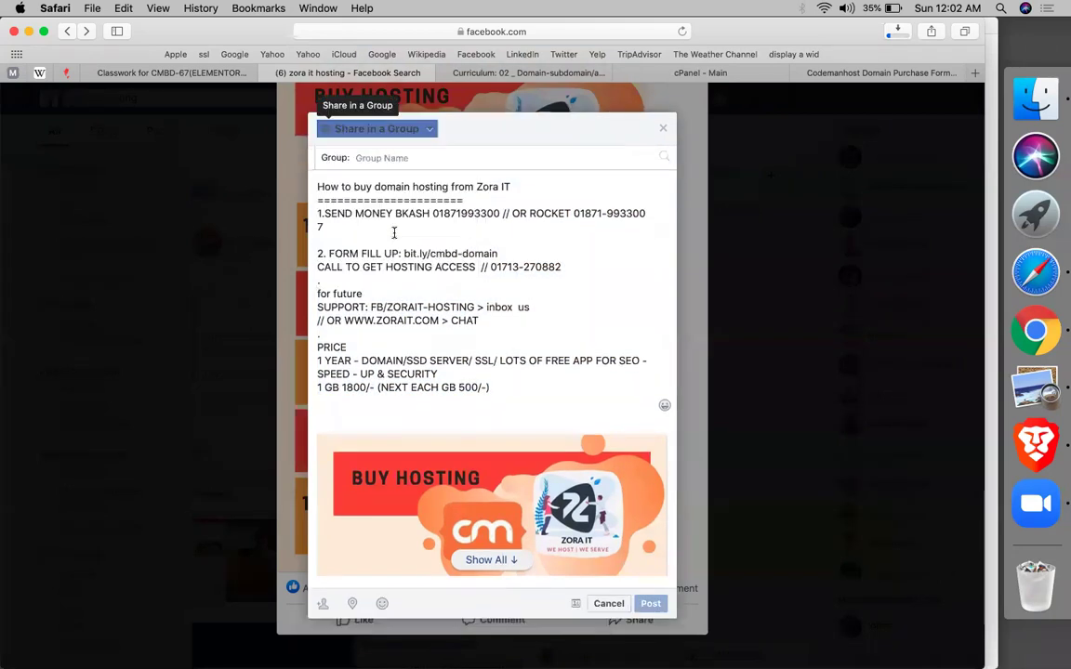
click(404, 167)
click(486, 158)
text(66)
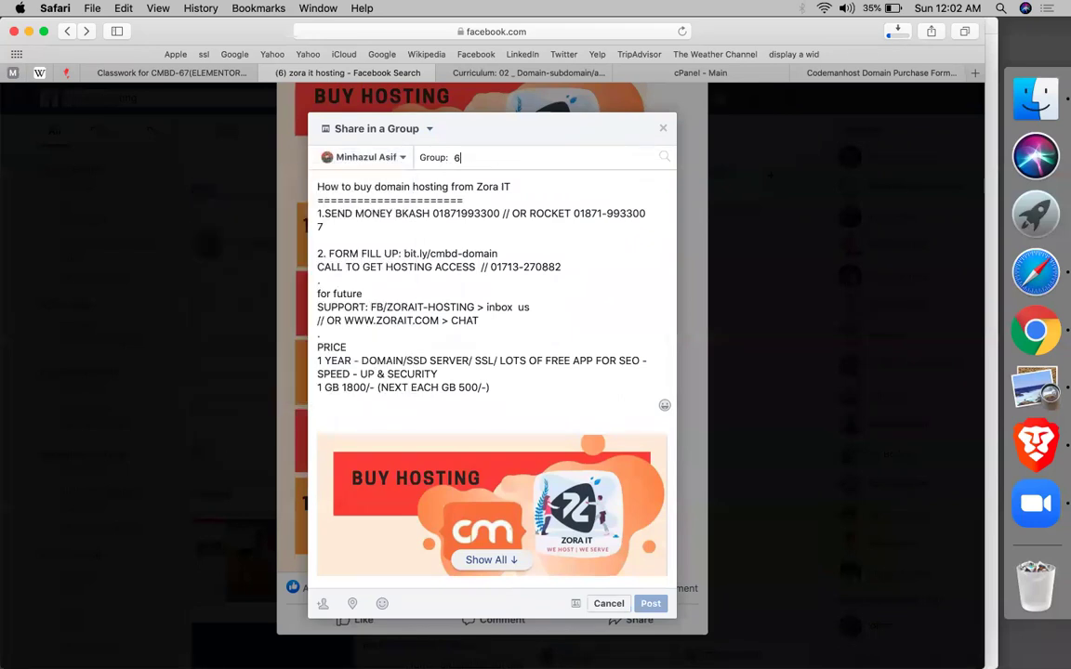
click(373, 160)
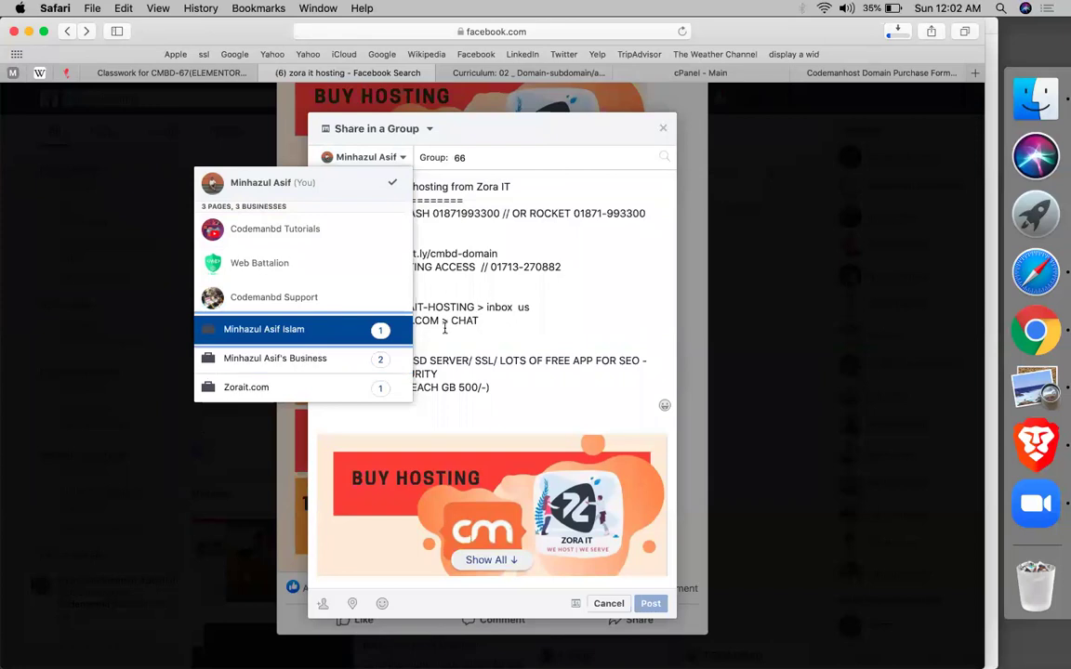
click(485, 161)
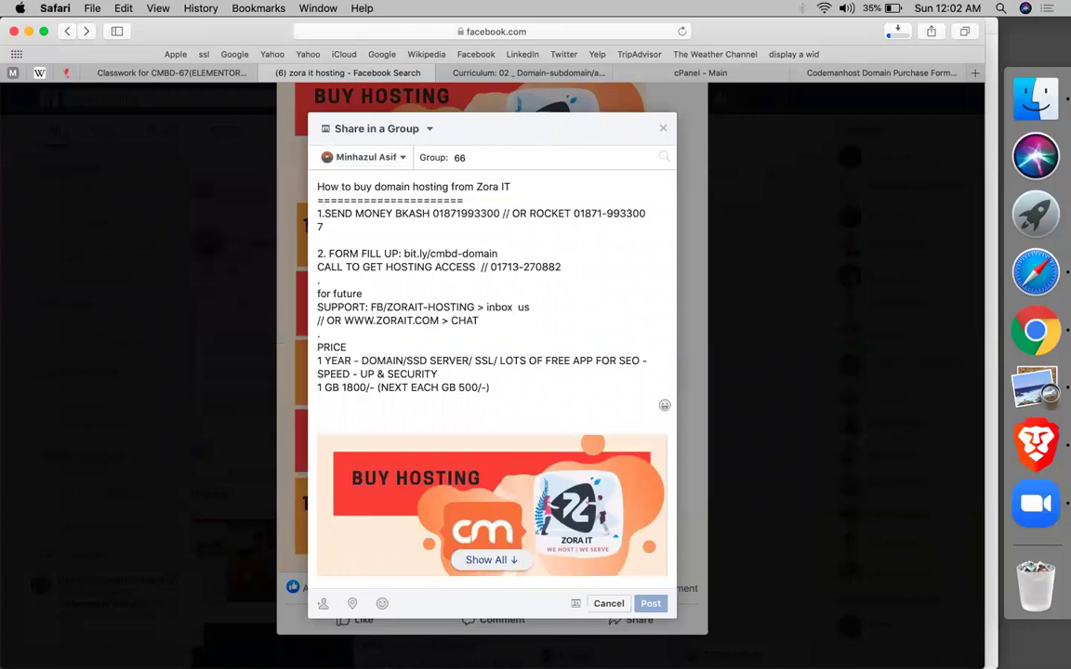
text(cmbd-)
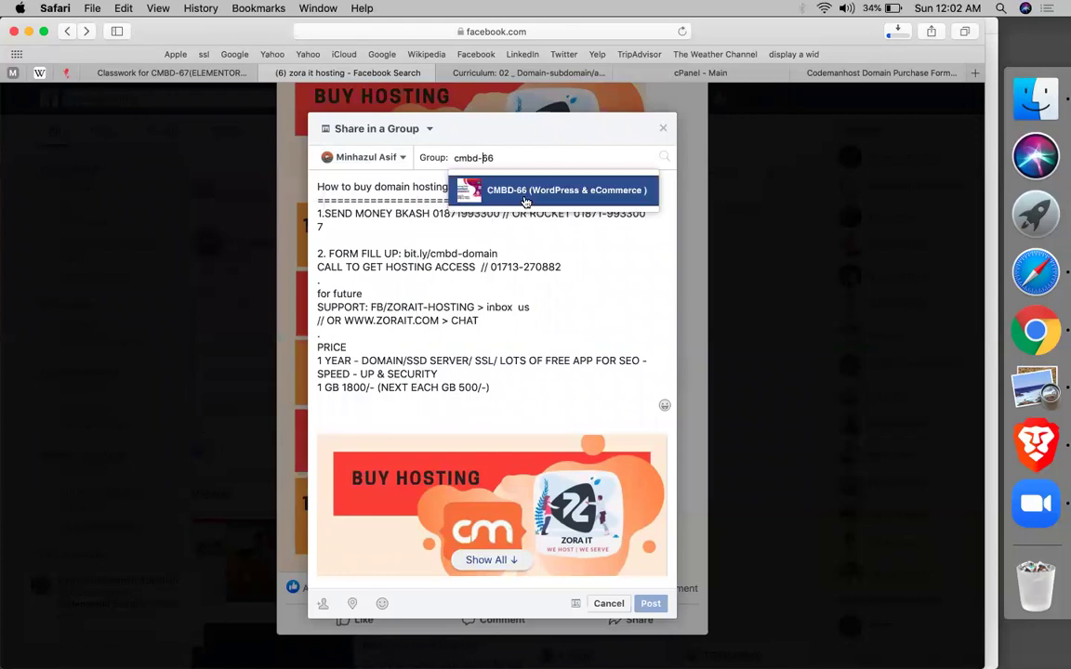
click(525, 197)
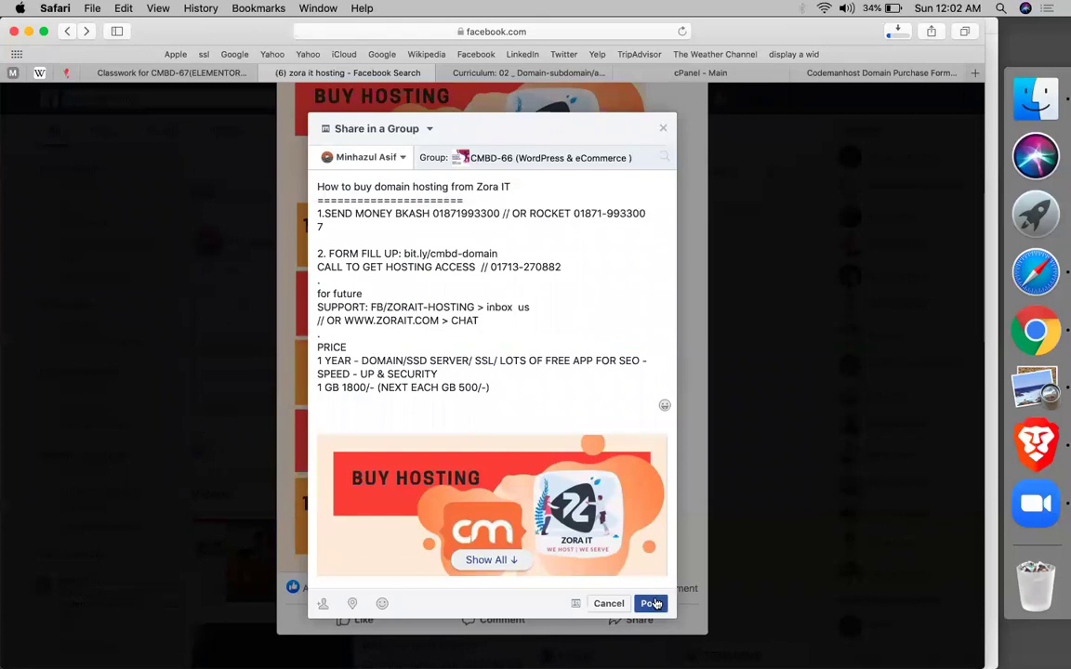
click(652, 603)
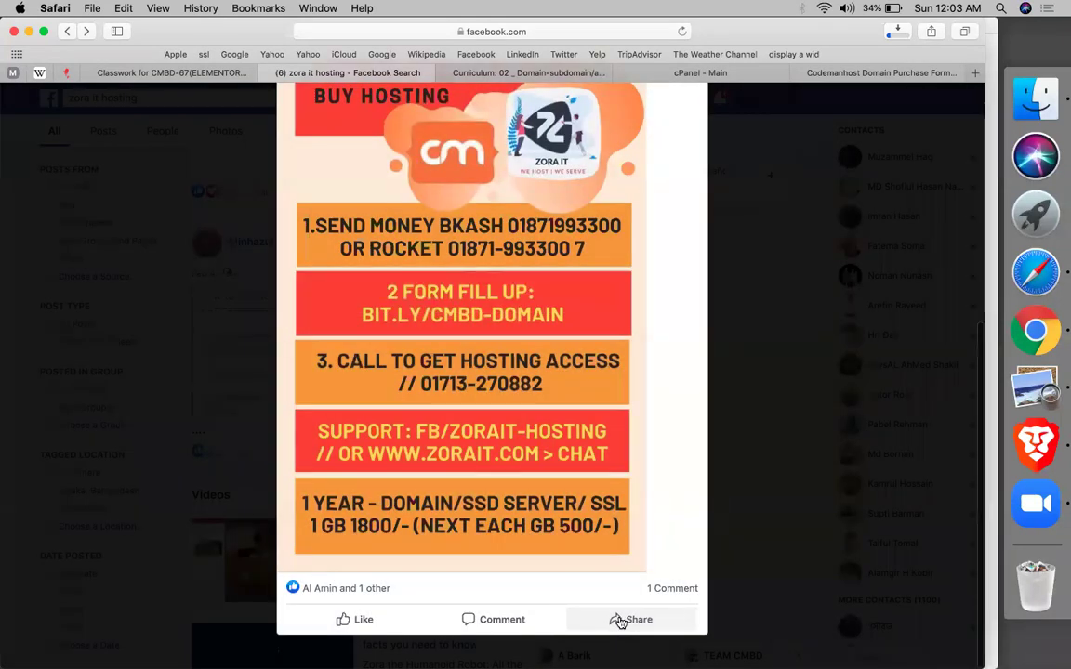
Share the post to the CMBD-67 group, then close the photo viewer
click(621, 622)
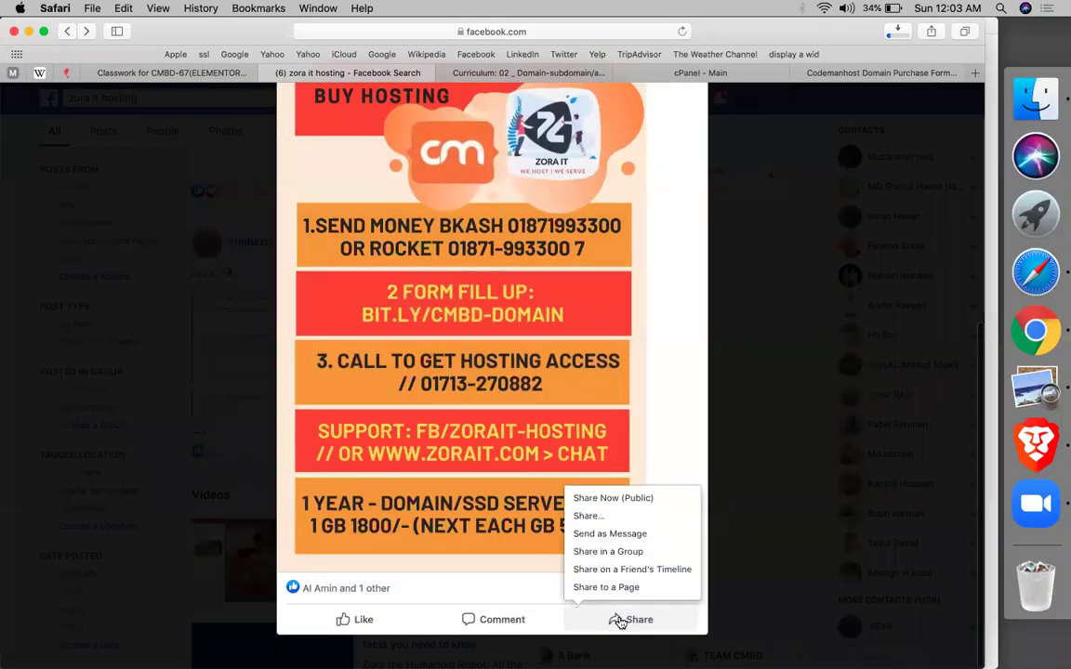
click(601, 554)
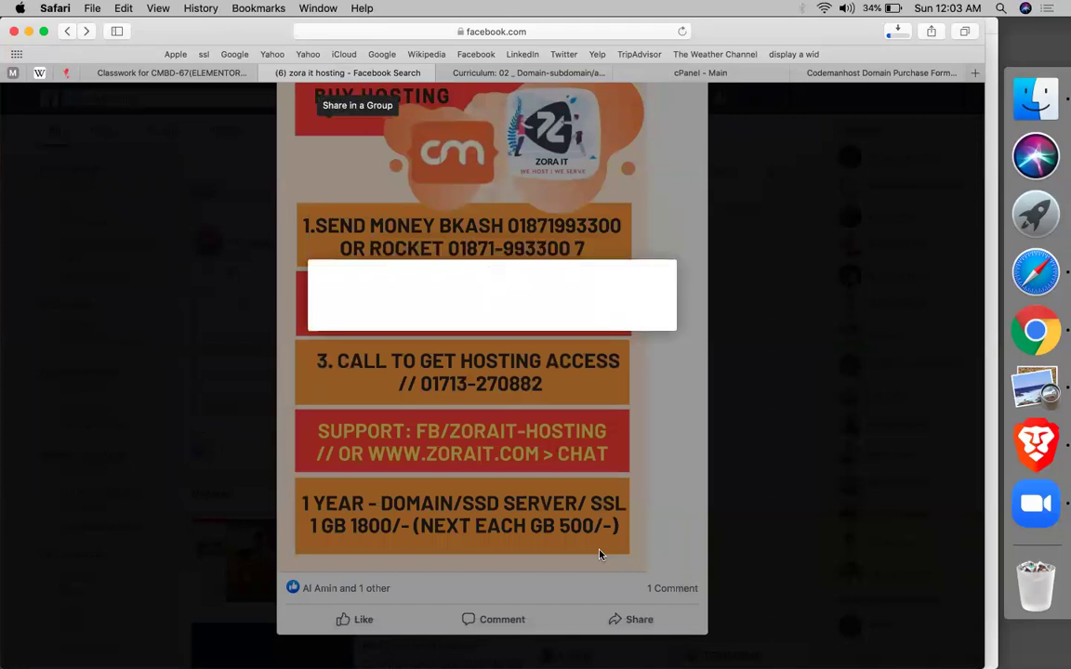
click(491, 229)
text(cmbd-)
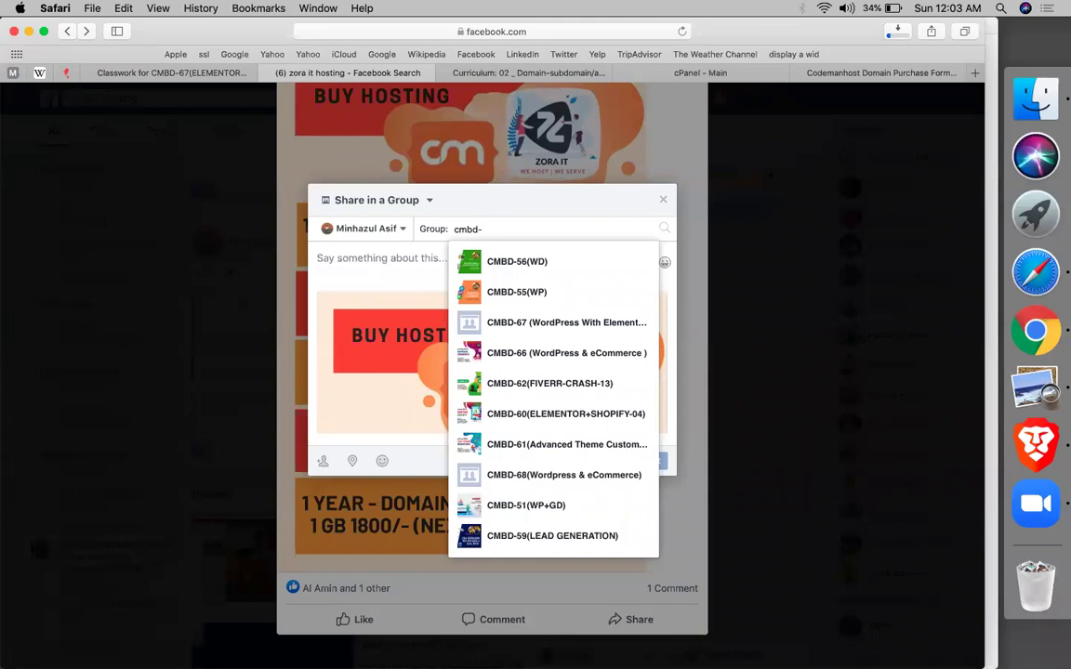
text(67)
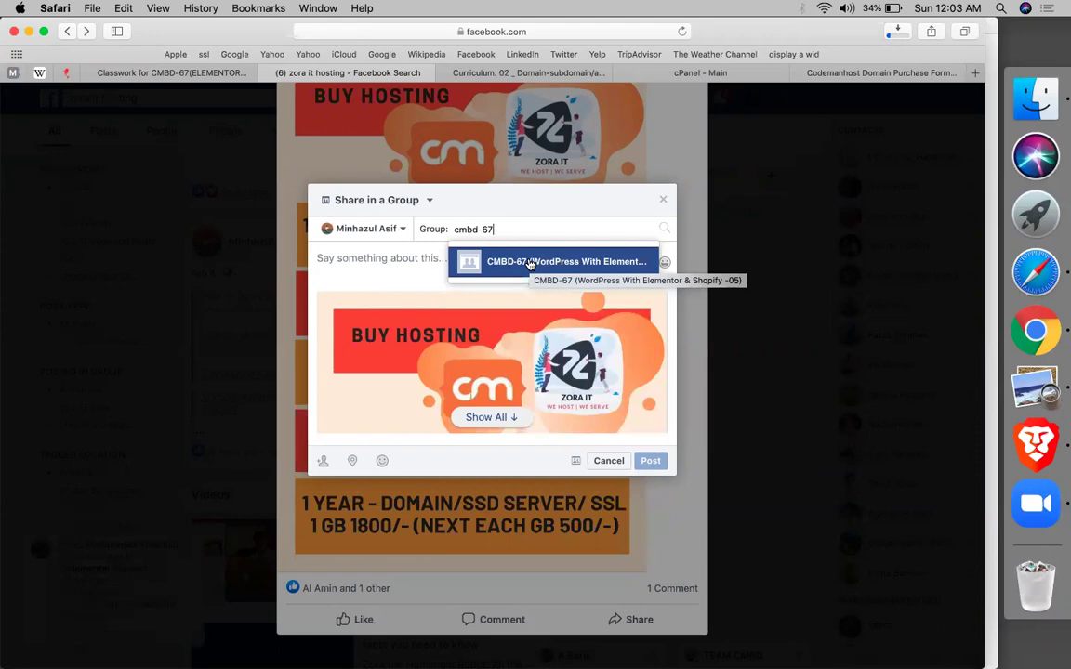
click(530, 263)
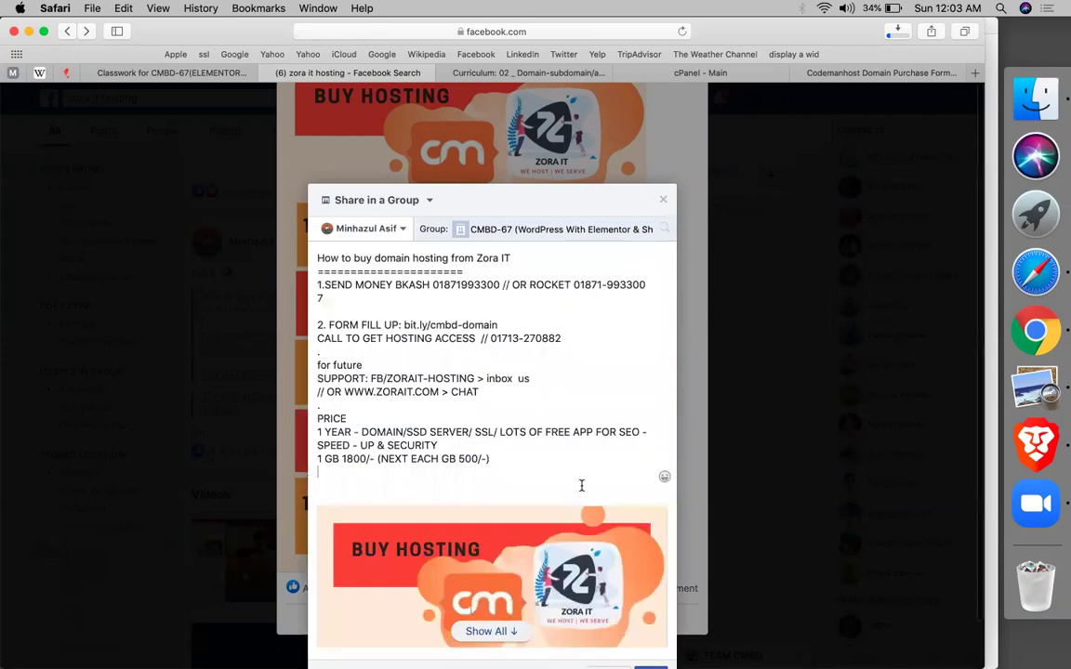
scroll(582, 486, down, 3)
click(655, 630)
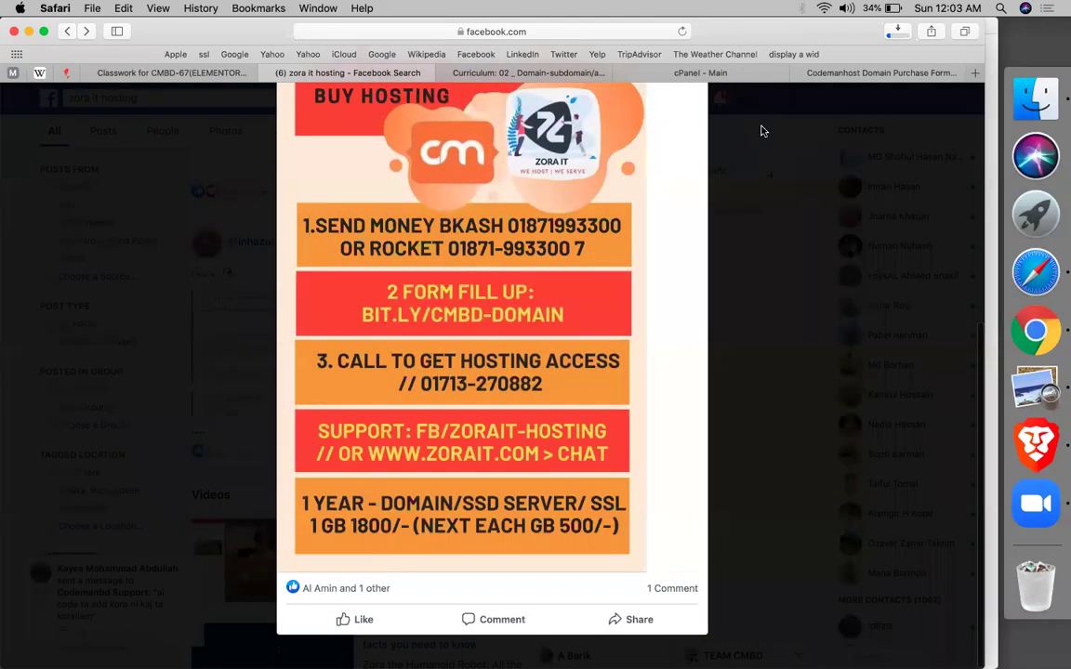
click(760, 132)
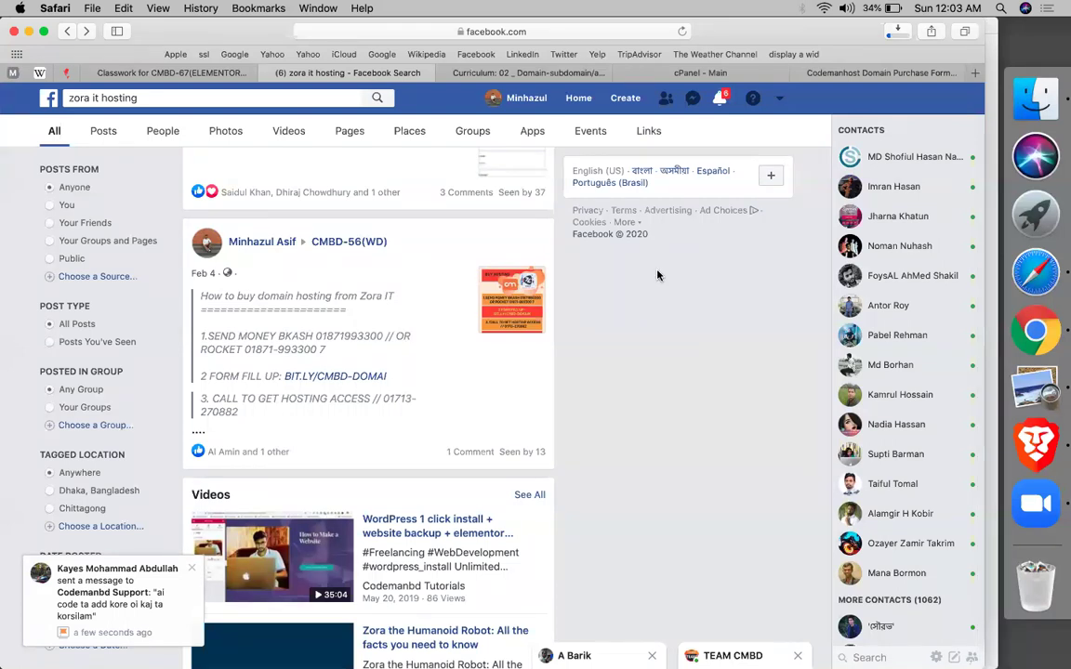
Switch to the cPanel main page and scroll down to the Softaculous Apps Installer
scroll(657, 275, down, 1)
click(698, 75)
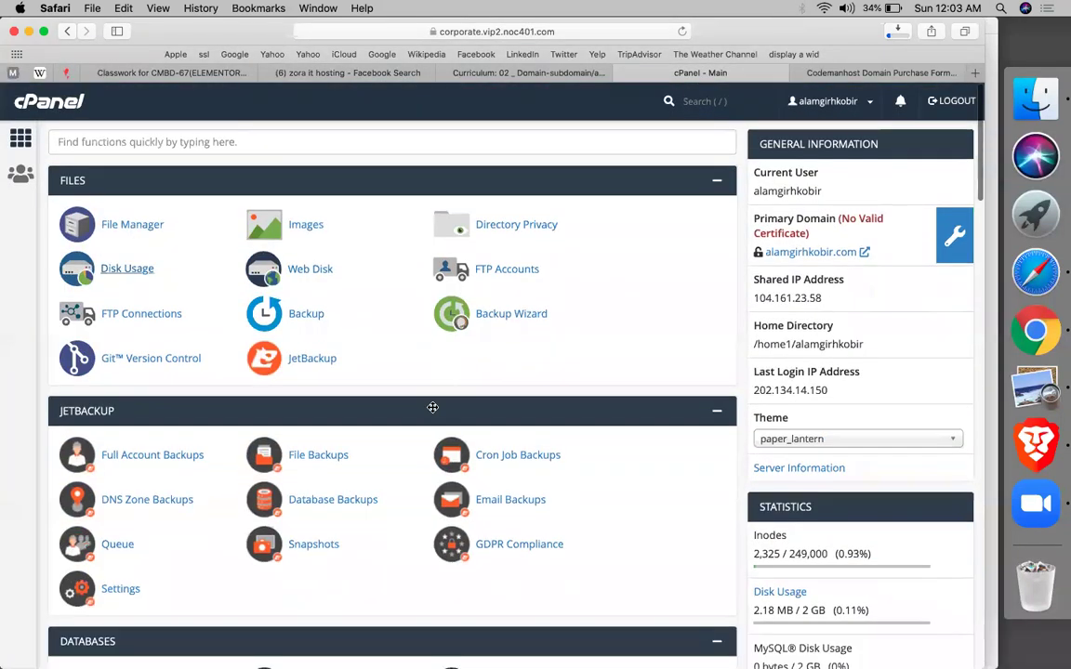
scroll(432, 407, down, 20)
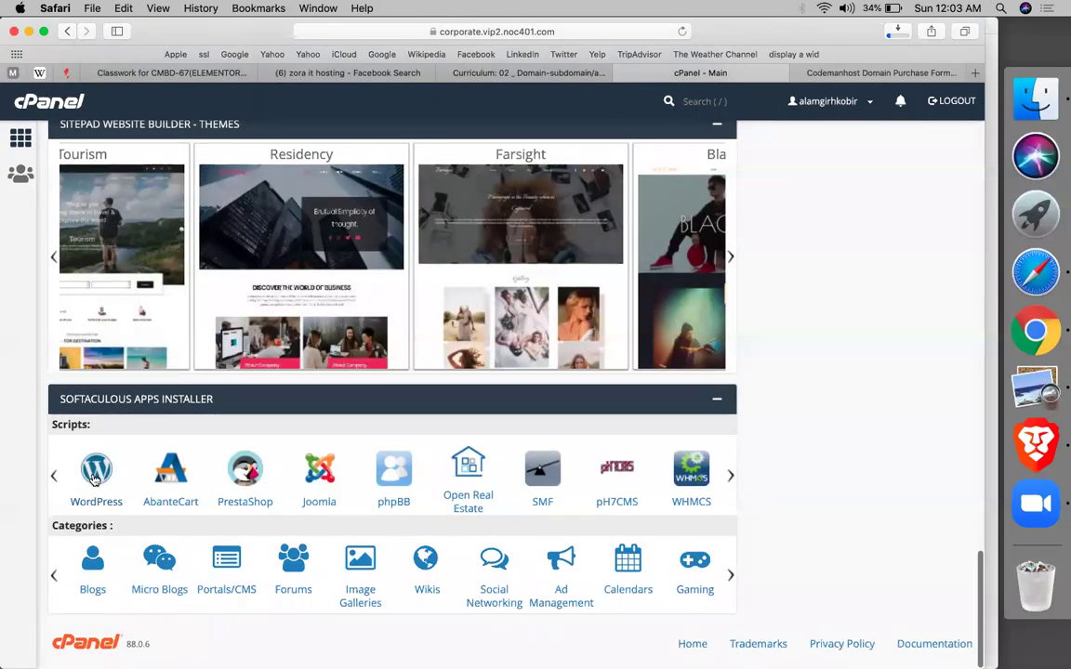
Scroll the curriculum sheet to the 'Domain - best features' section
click(474, 79)
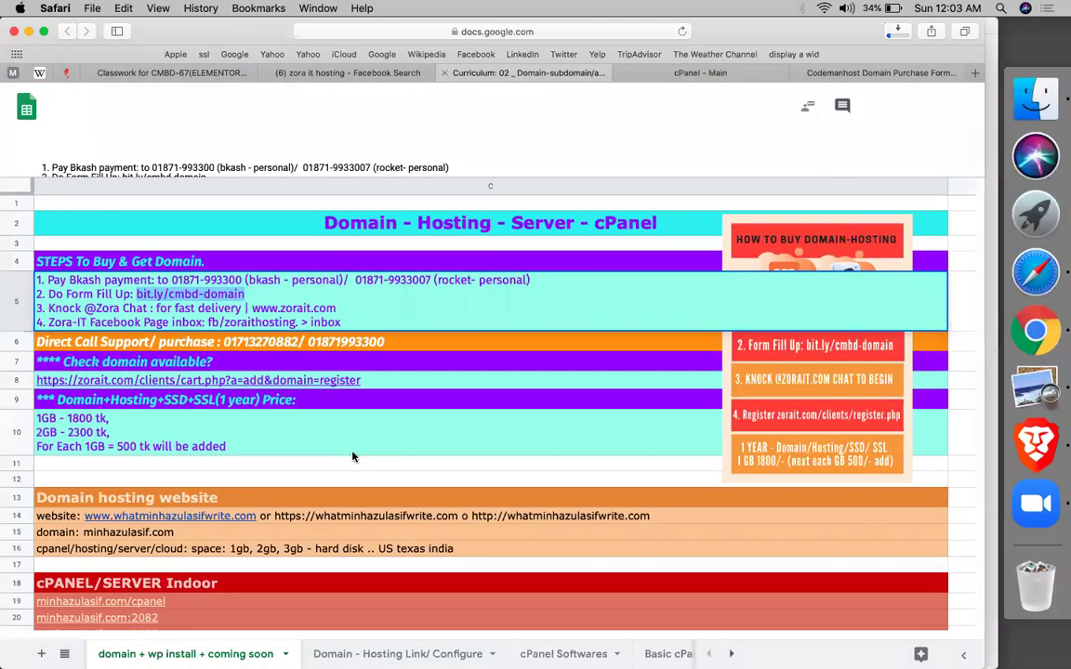
scroll(351, 452, down, 10)
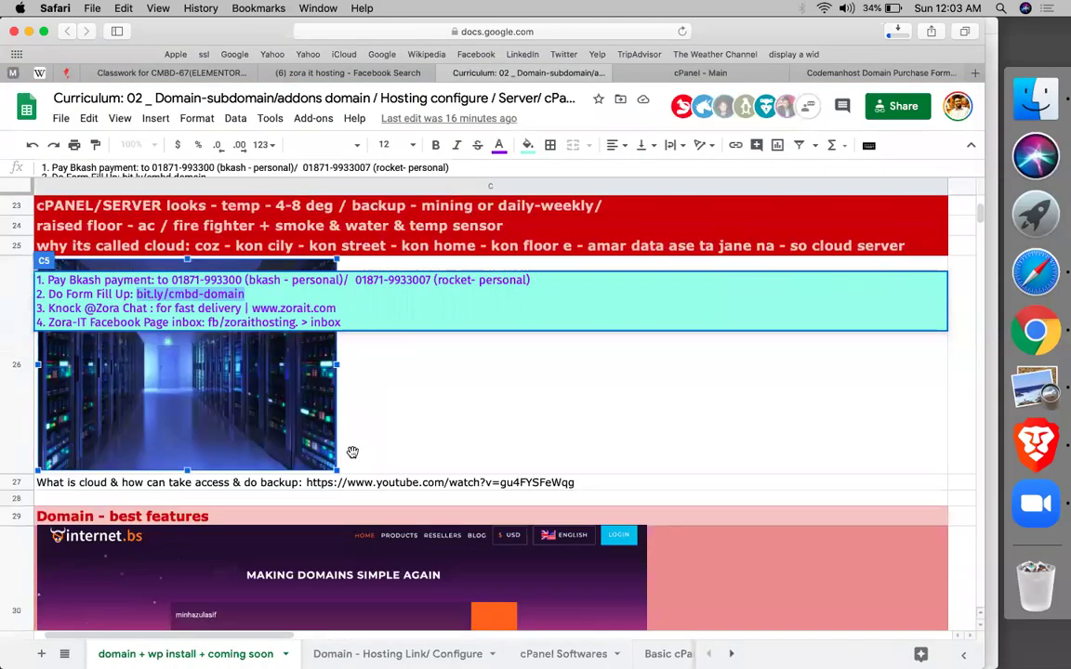
scroll(571, 549, down, 10)
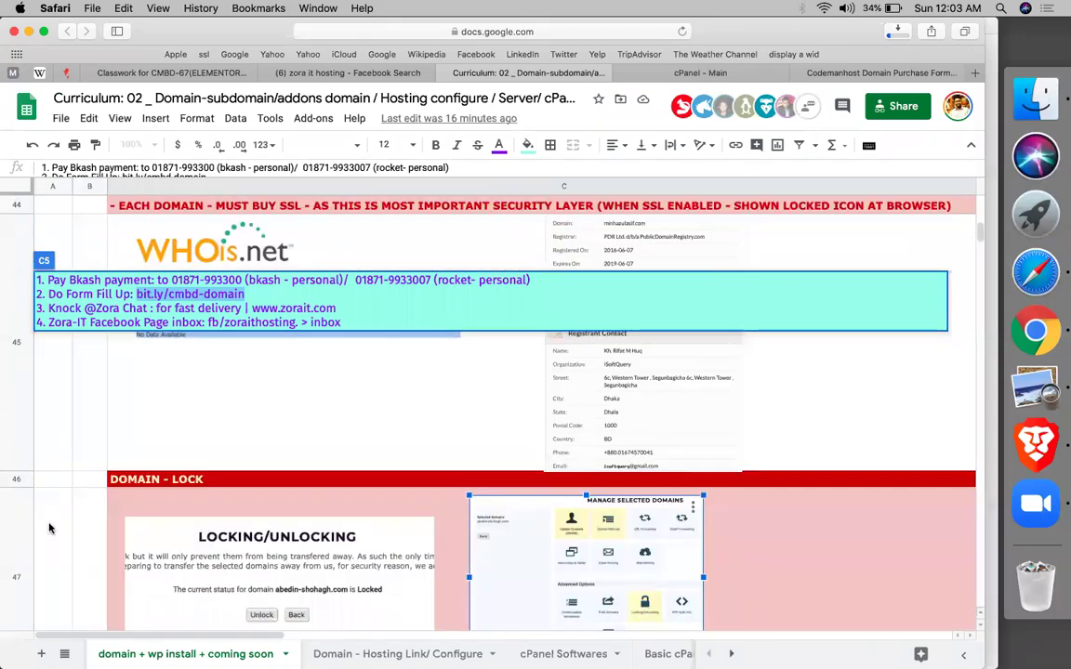
click(49, 528)
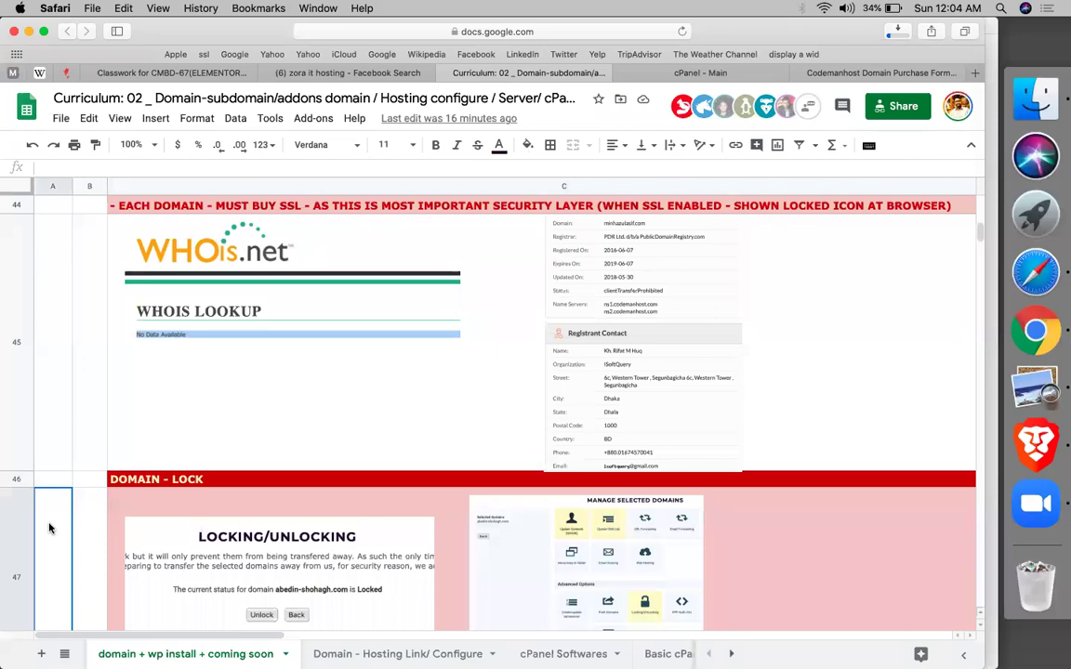
scroll(49, 528, down, 1)
scroll(50, 528, down, 5)
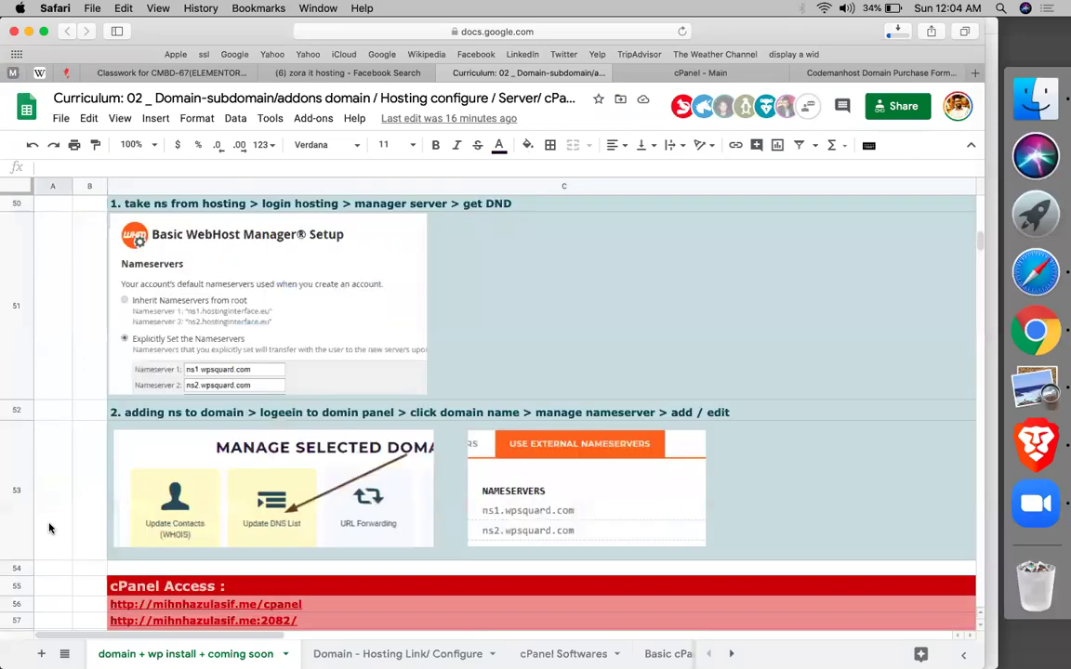
scroll(49, 528, up, 6)
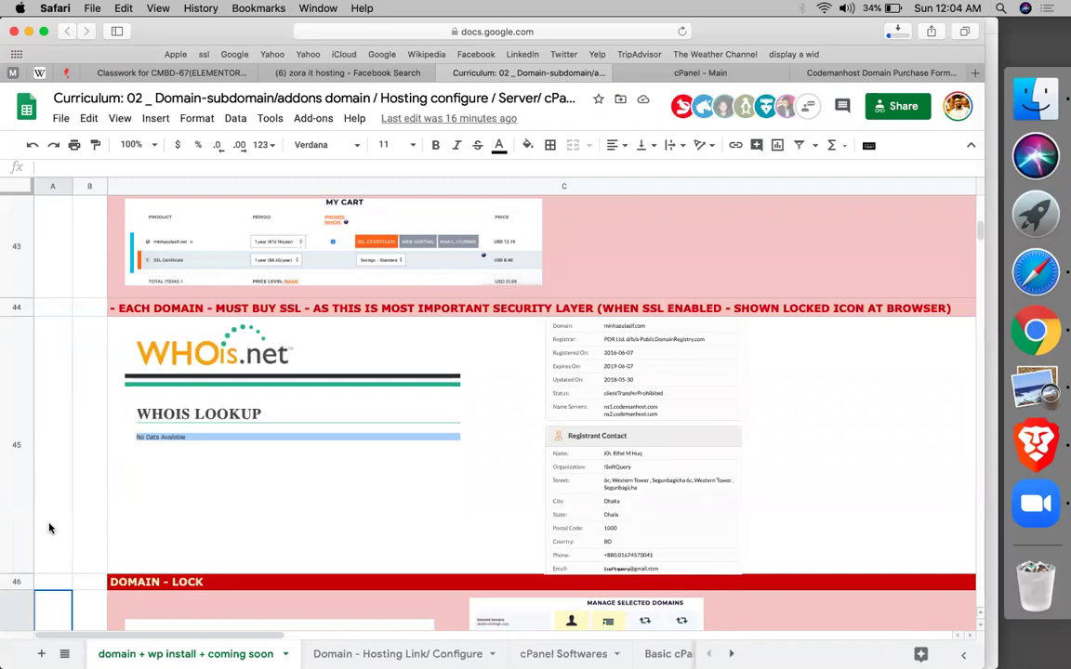
click(59, 366)
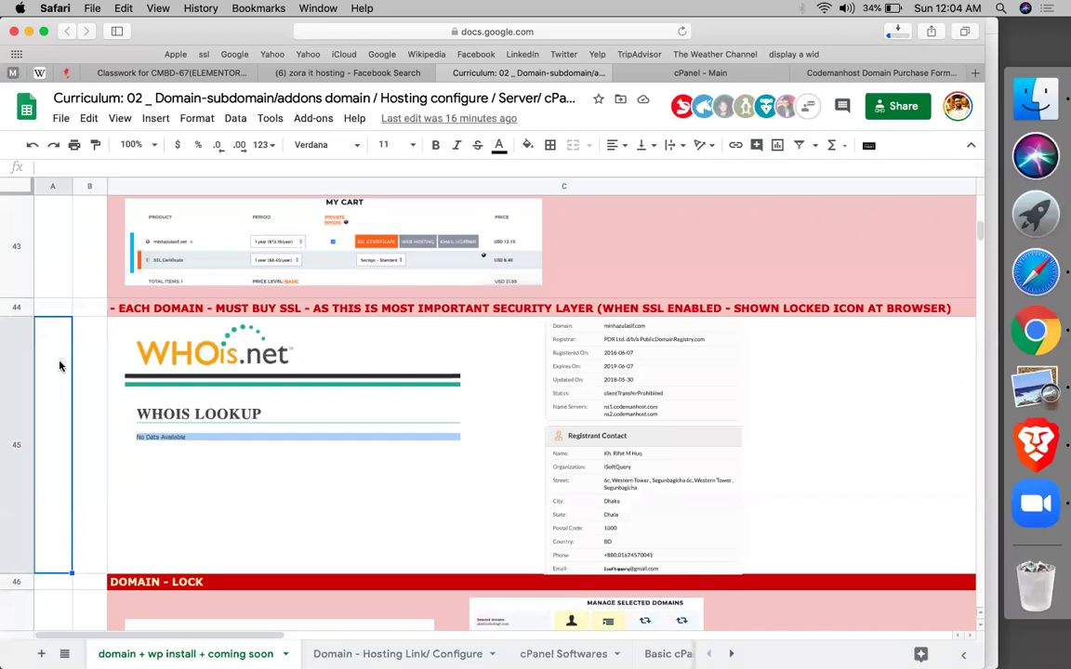
scroll(60, 366, up, 1)
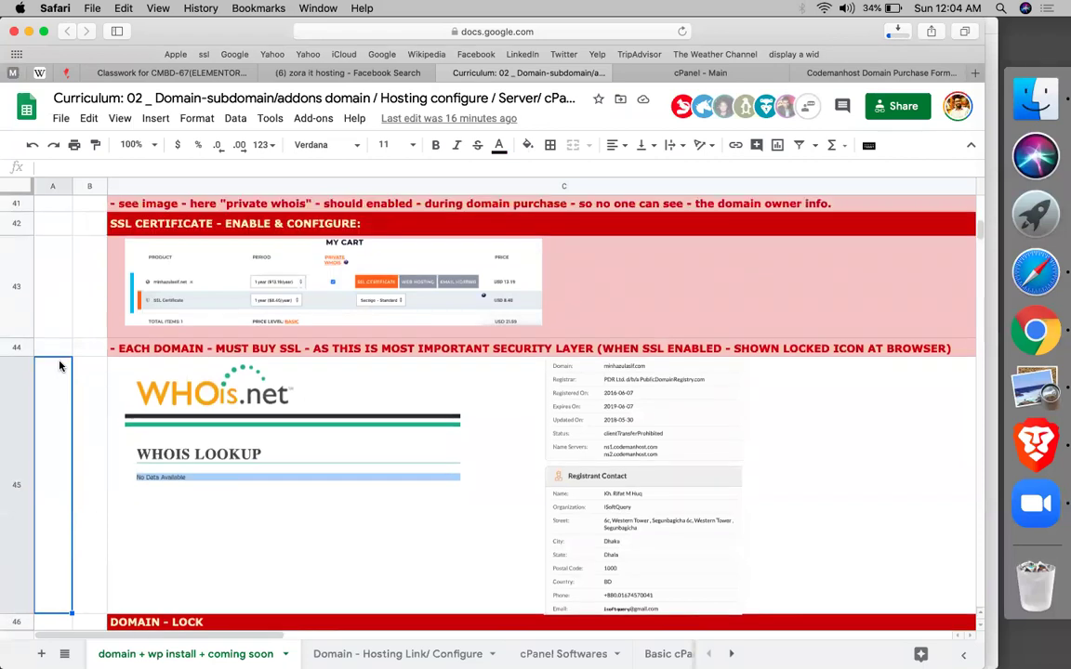
scroll(59, 366, up, 3)
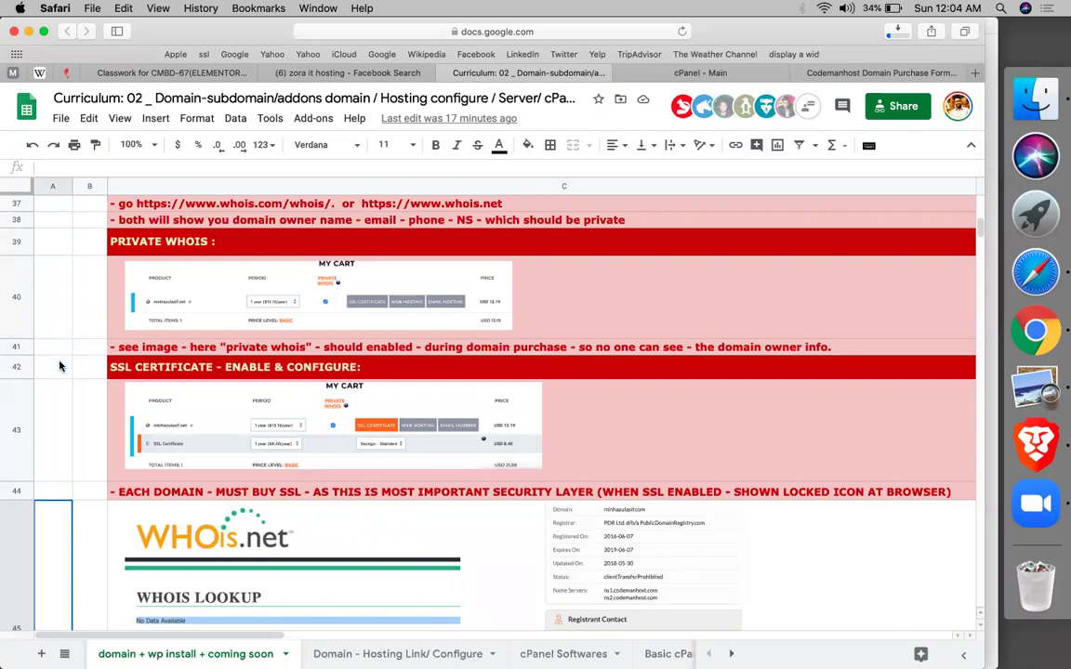
scroll(508, 260, up, 2)
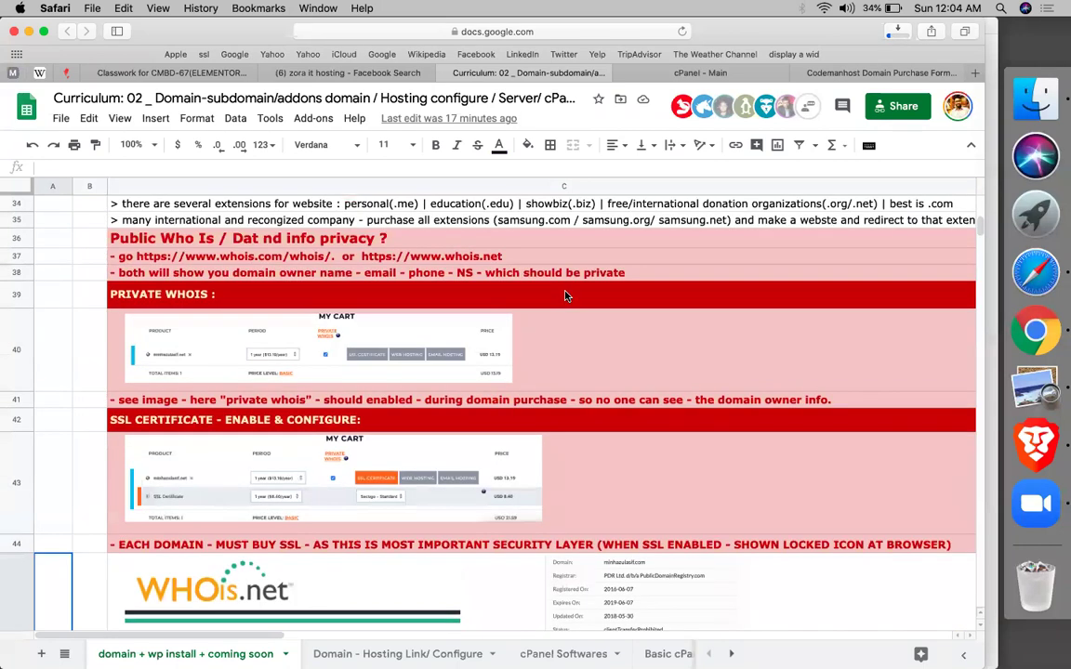
scroll(565, 296, up, 5)
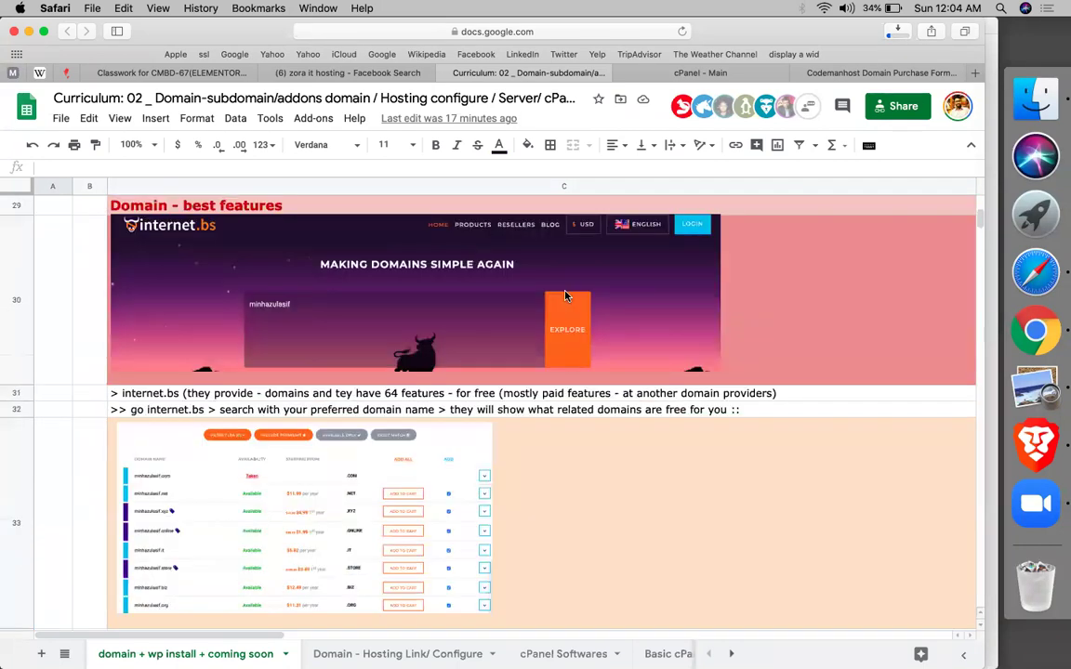
scroll(565, 295, up, 3)
scroll(565, 295, down, 6)
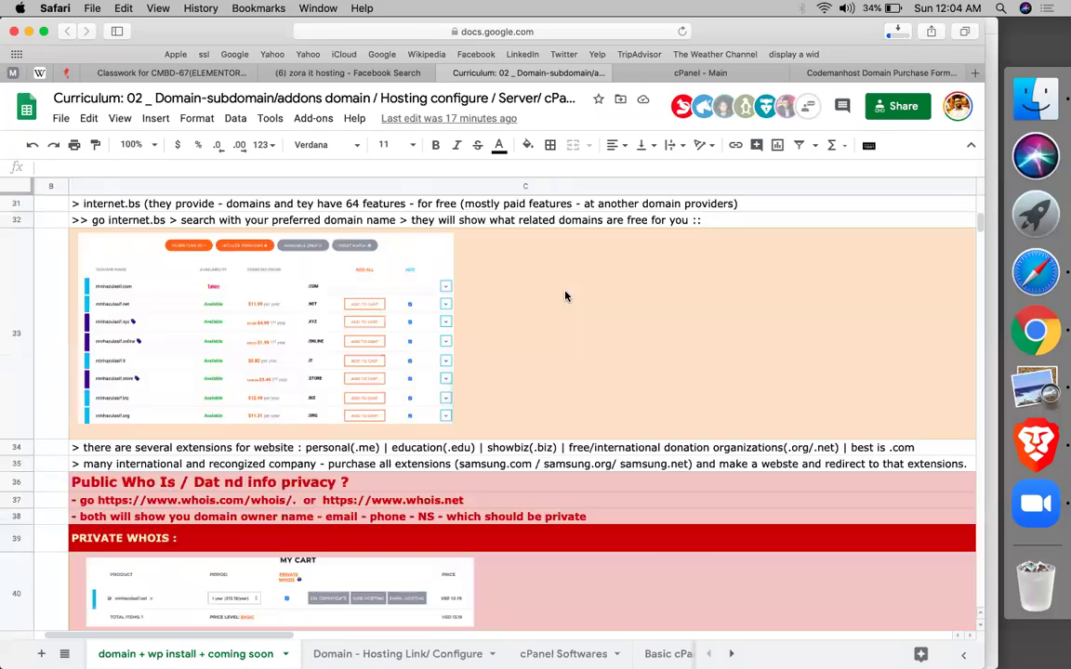
scroll(565, 295, up, 3)
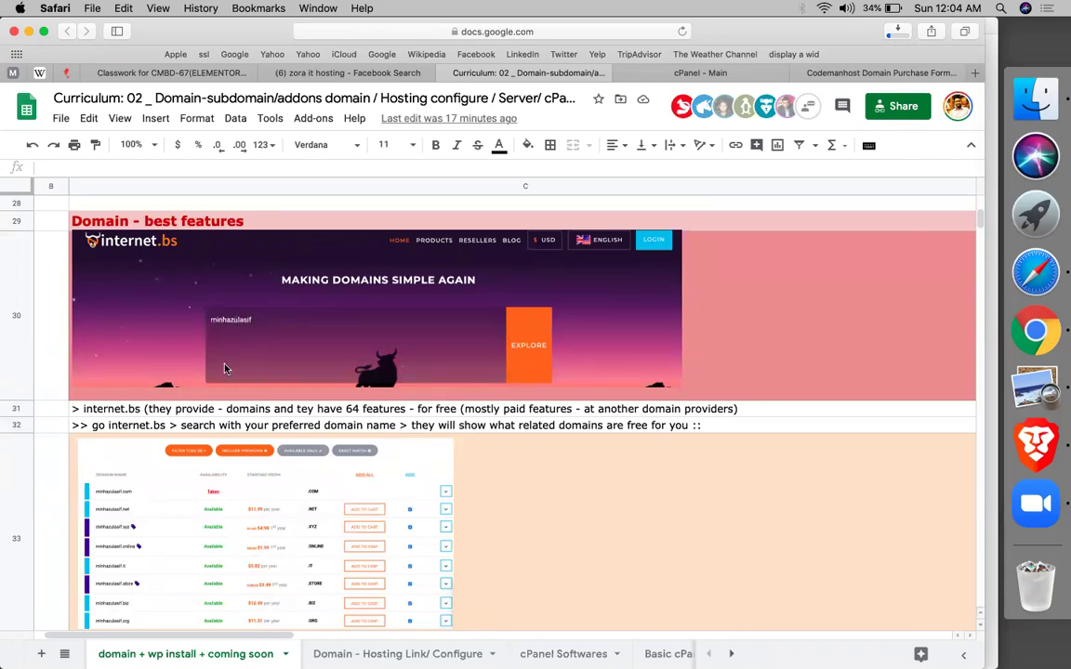
scroll(223, 382, up, 15)
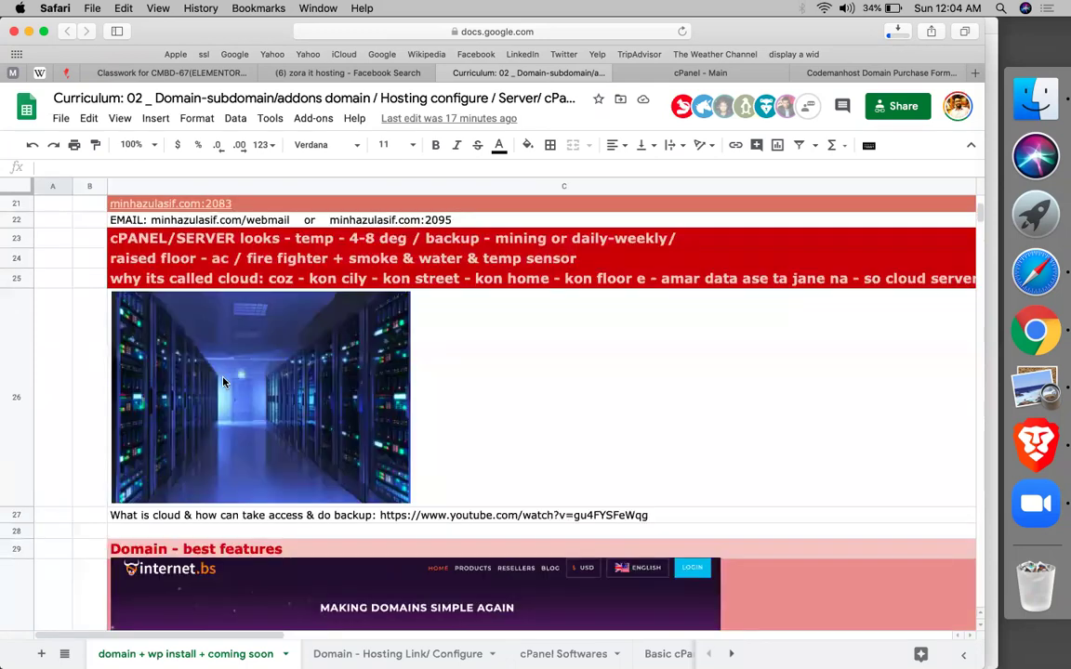
scroll(224, 381, down, 5)
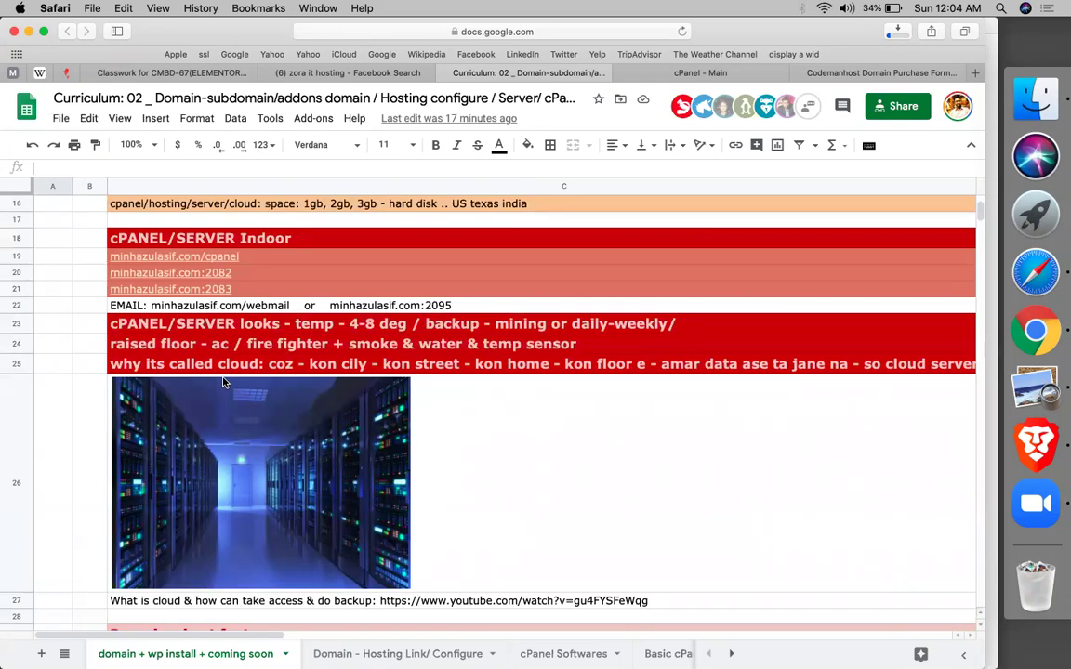
scroll(224, 382, down, 2)
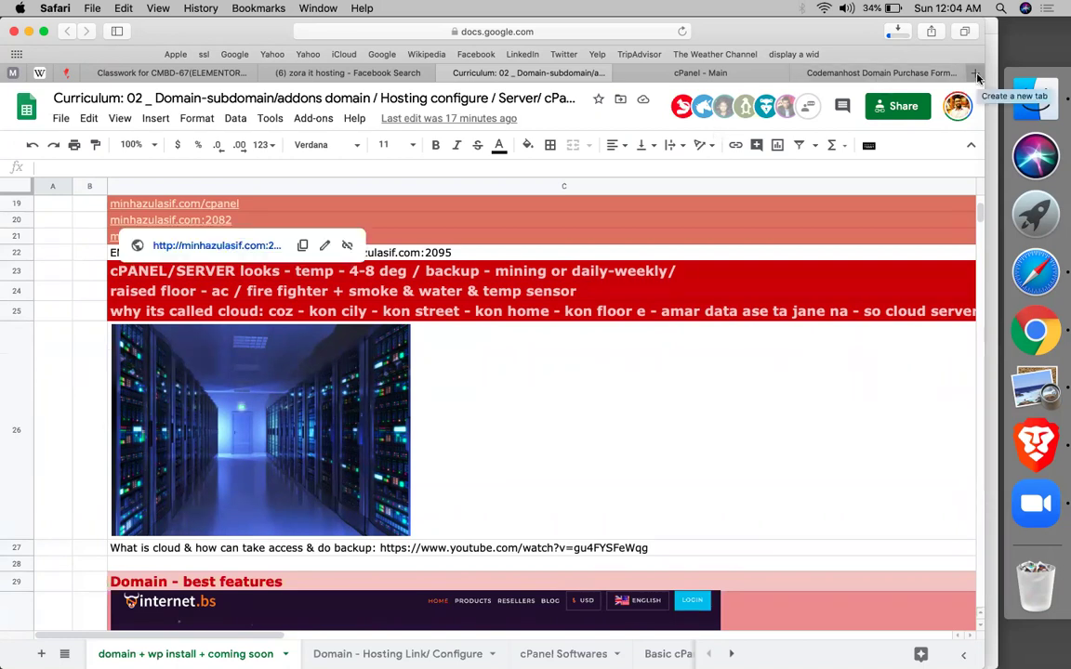
scroll(415, 411, down, 3)
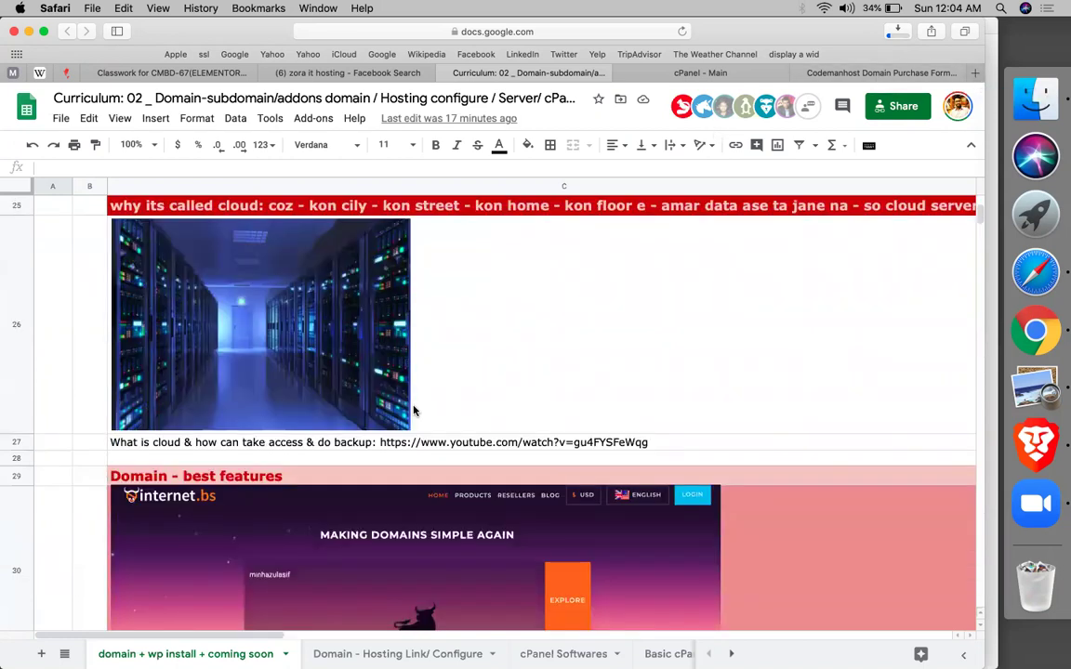
scroll(415, 411, down, 10)
scroll(414, 411, up, 6)
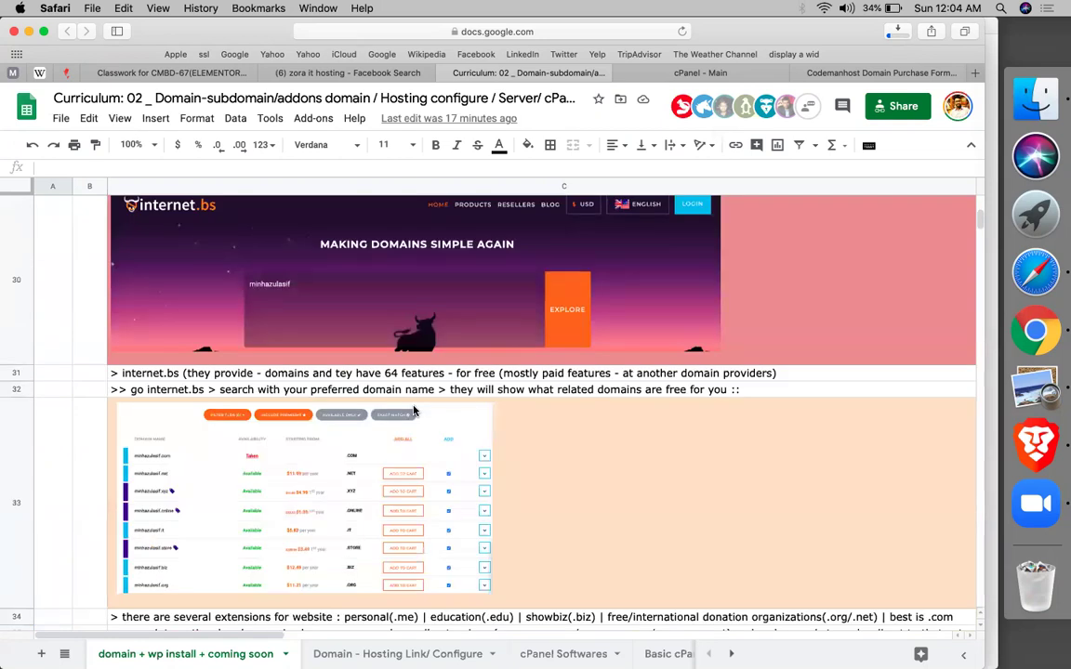
Select the site name 'internet.bs' in the row 31 note
double_click(129, 375)
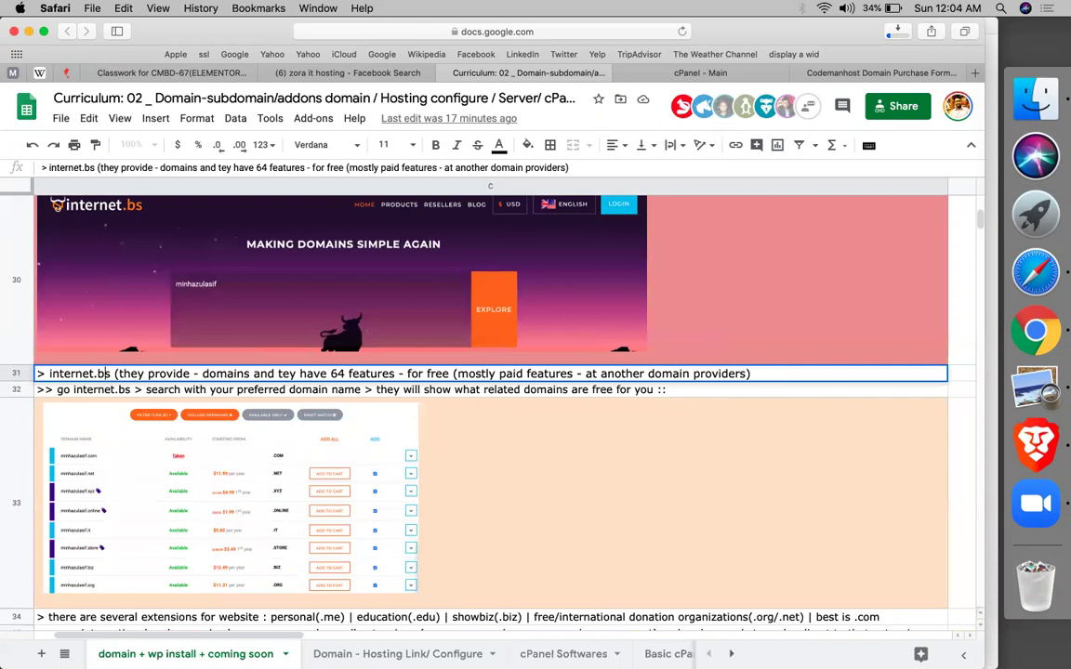
double_click(102, 373)
drag(79, 337, 47, 337)
key(super+c)
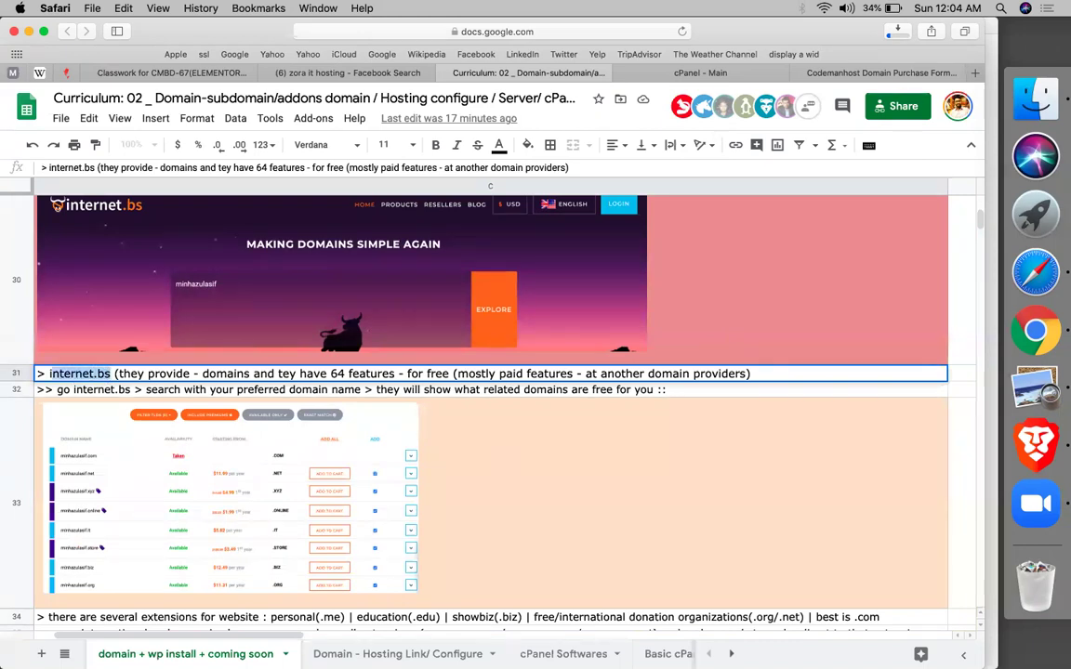
Load internet.bs by pasting its address into a fresh Safari tab
click(975, 72)
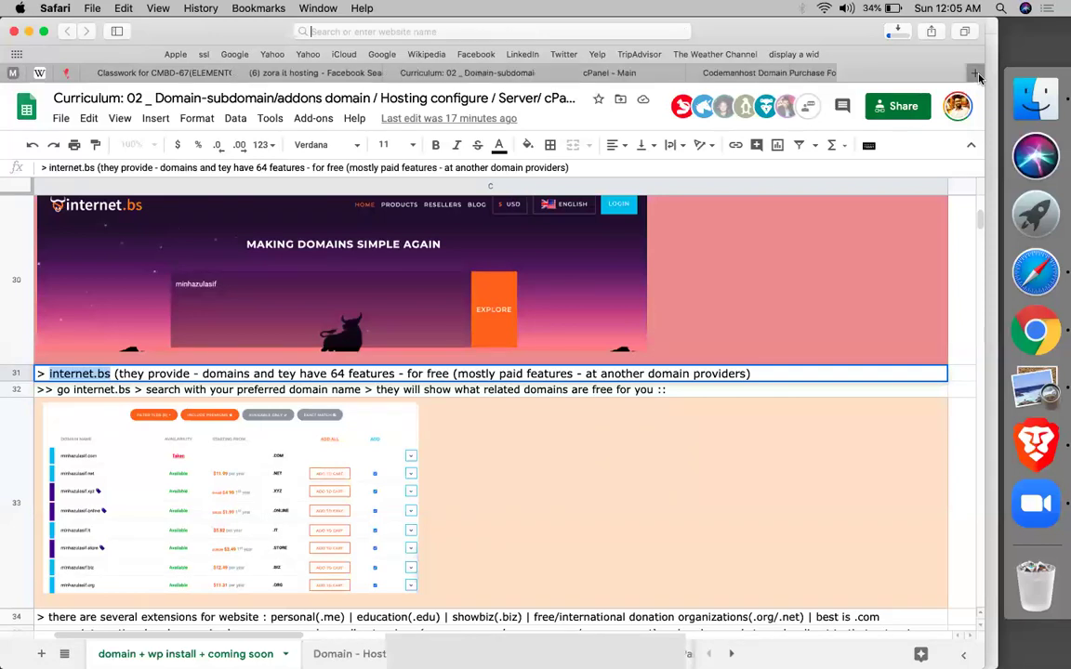
key(super+v)
key(Return)
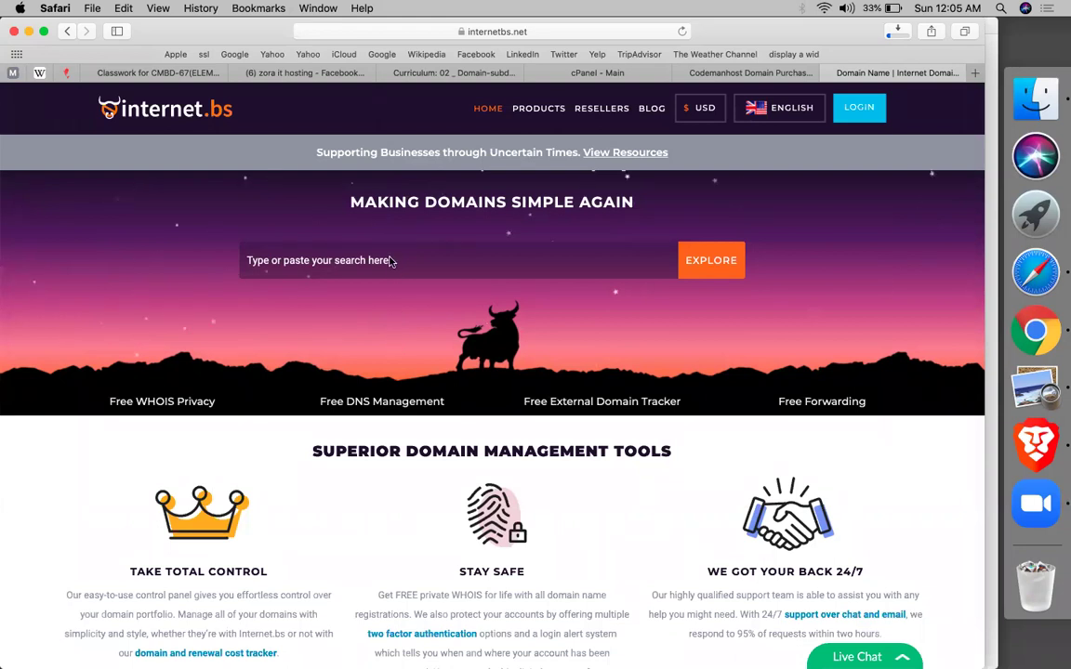
Search internet.bs for the availability of aimantajik.com
click(296, 262)
text(aimantajik.com)
click(741, 290)
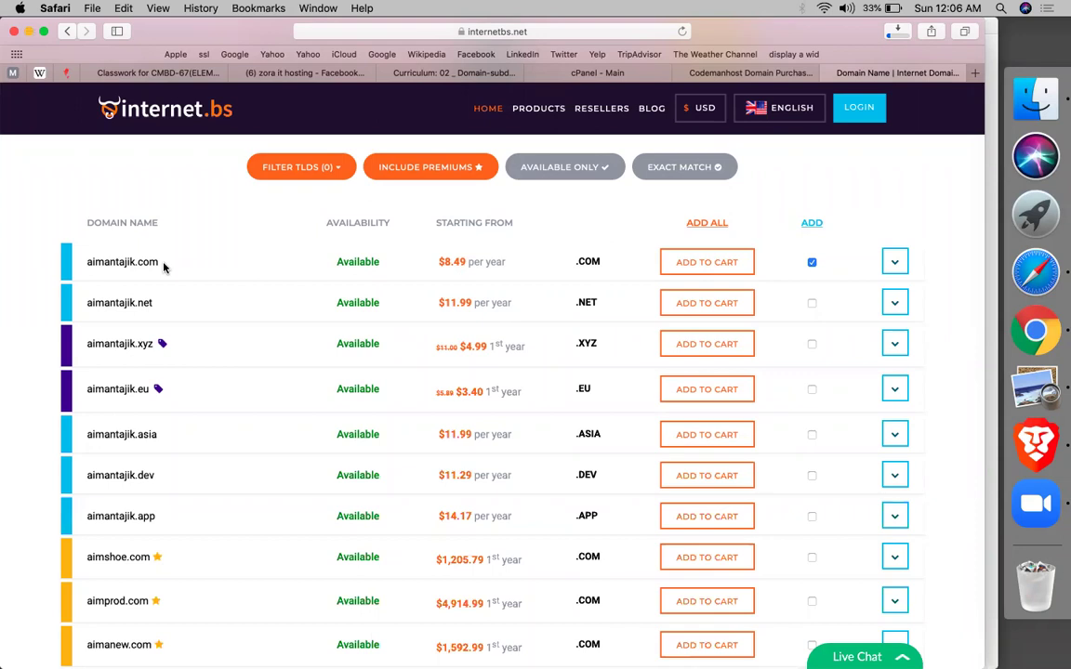
scroll(164, 268, up, 5)
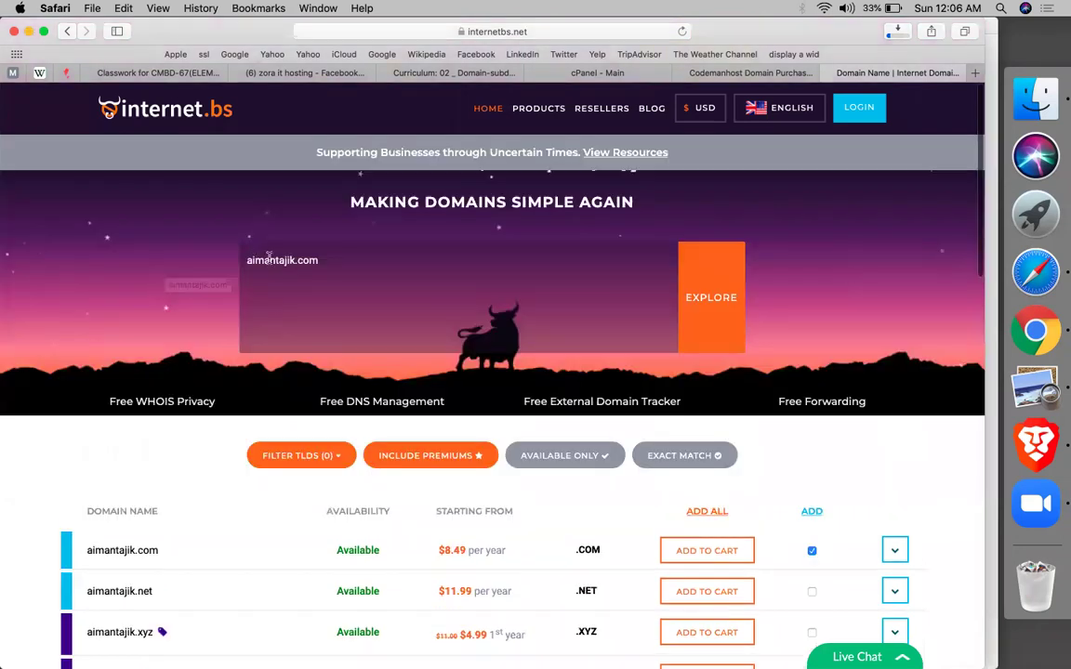
Change the search to aiman-tajik.com, recheck availability, and select the page URL
click(310, 267)
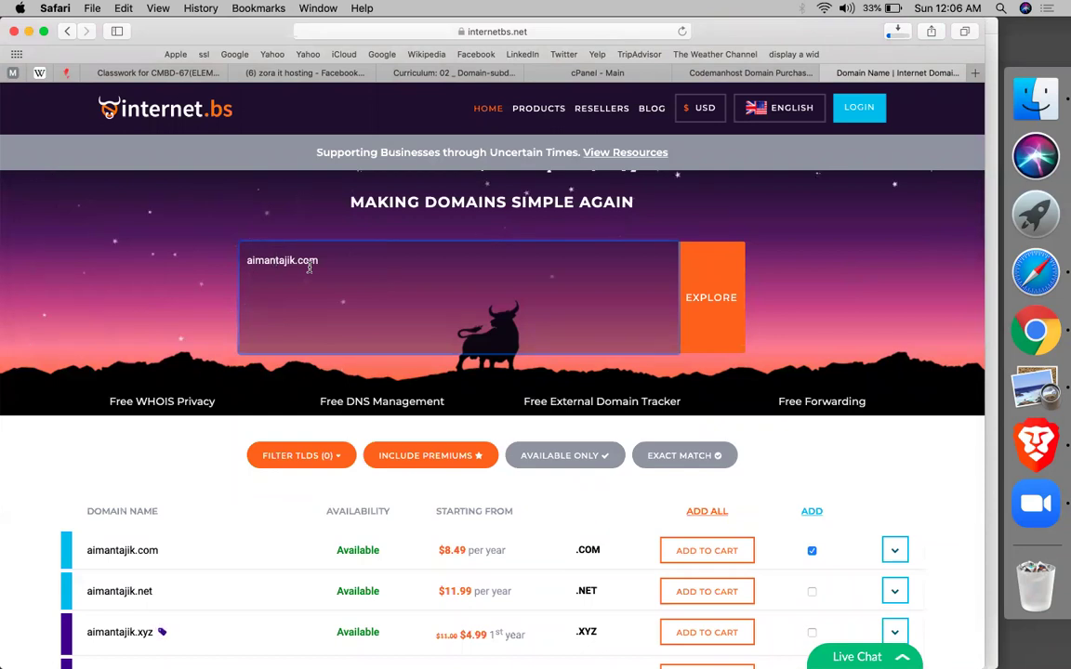
text(-tajik89698)
key(BackSpace)
key(BackSpace)
key(BackSpace)
key(BackSpace)
key(BackSpace)
click(278, 262)
key(BackSpace)
text(-)
click(694, 320)
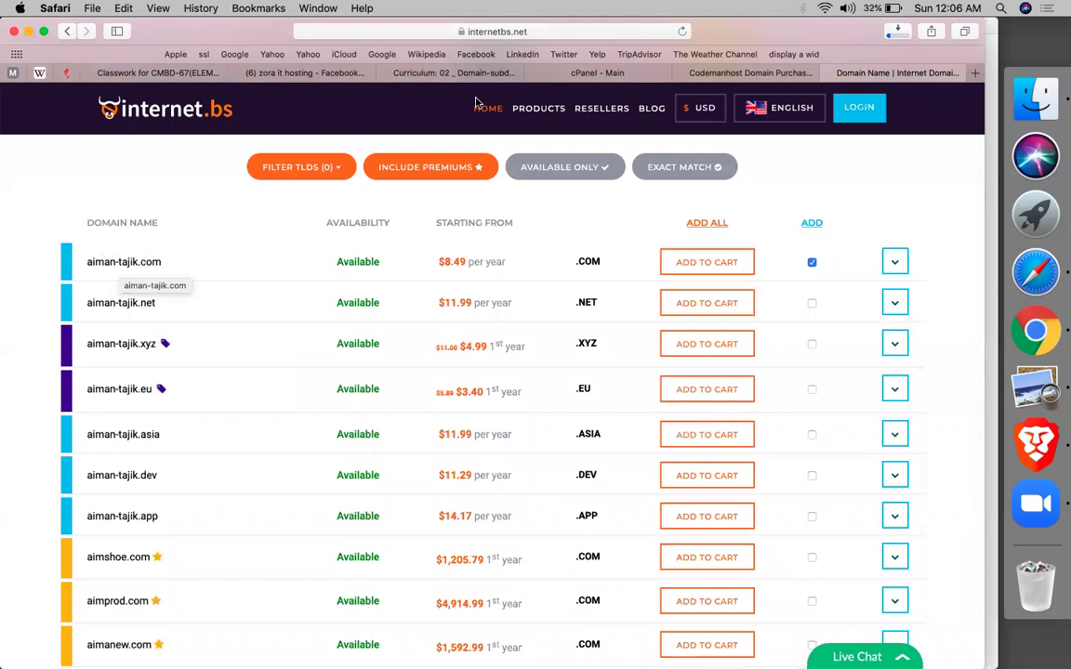
click(488, 32)
key(super+c)
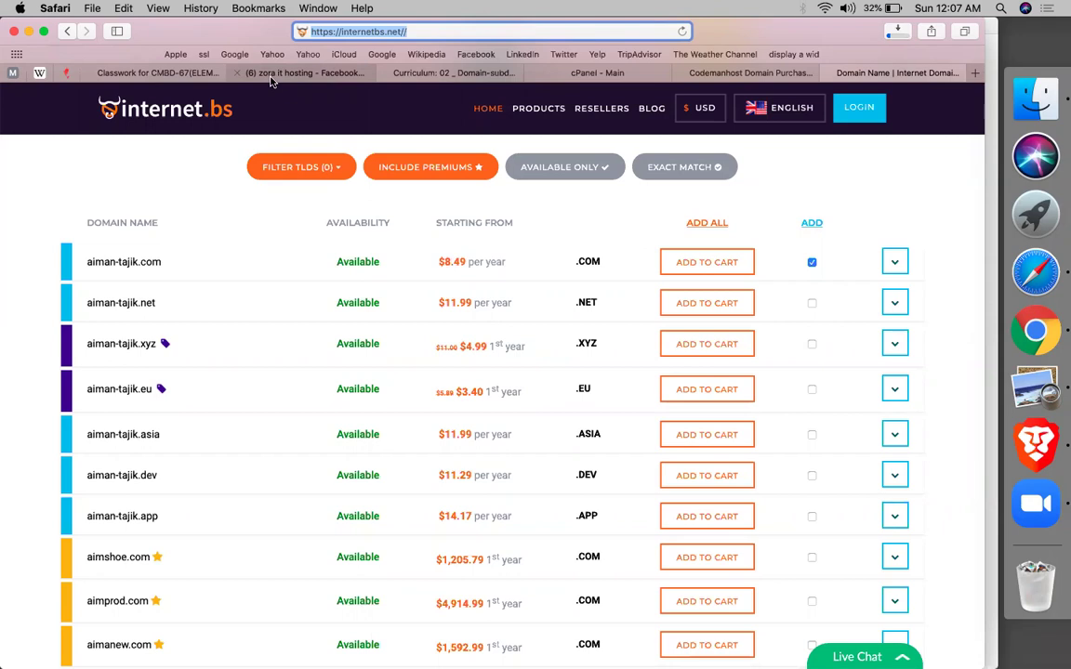
Go to the class's Classwork page and start a new Material post
click(351, 74)
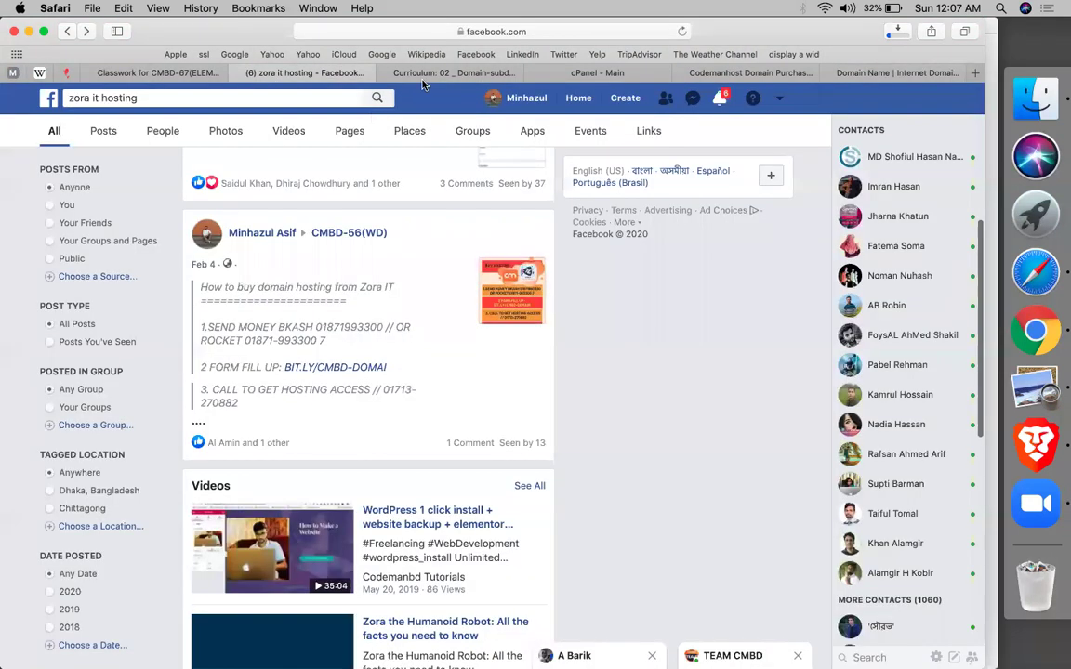
click(423, 74)
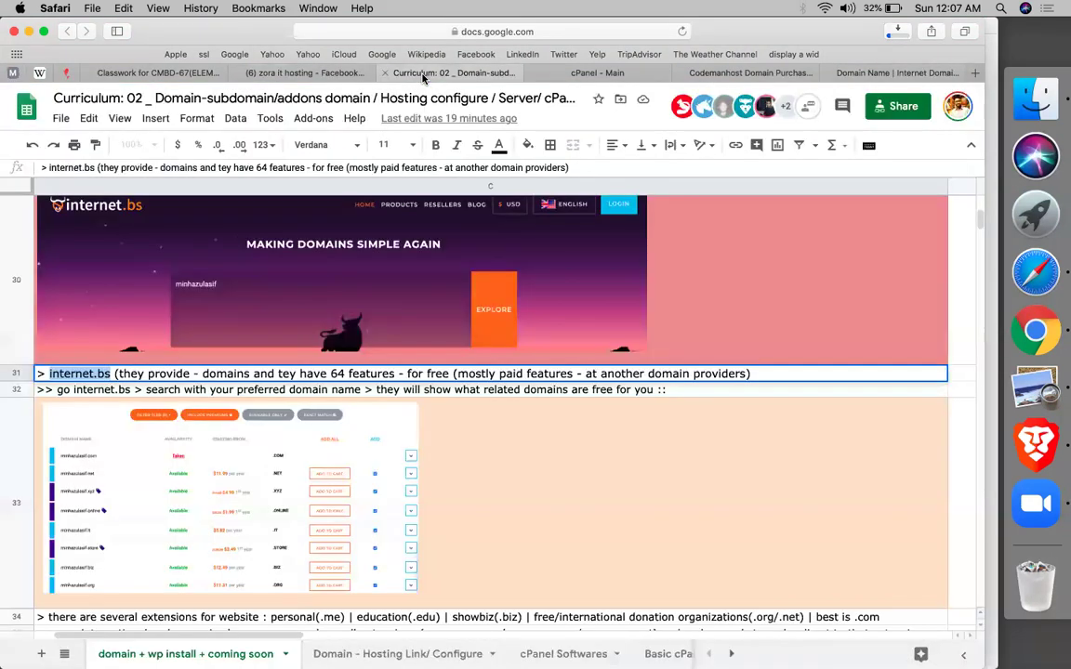
click(174, 74)
click(279, 173)
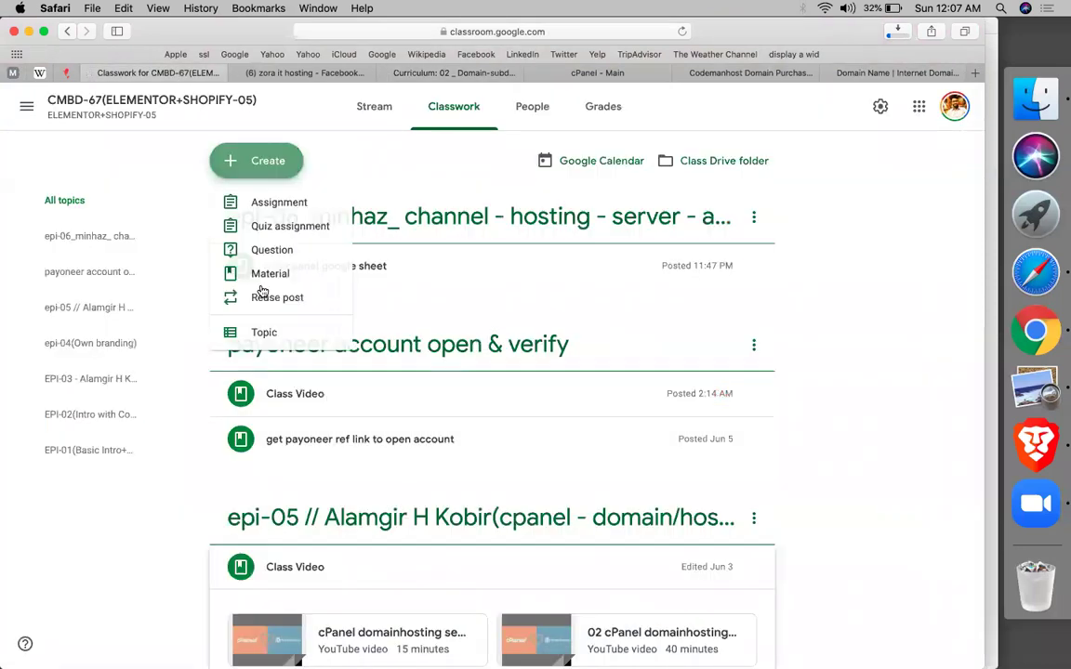
click(263, 273)
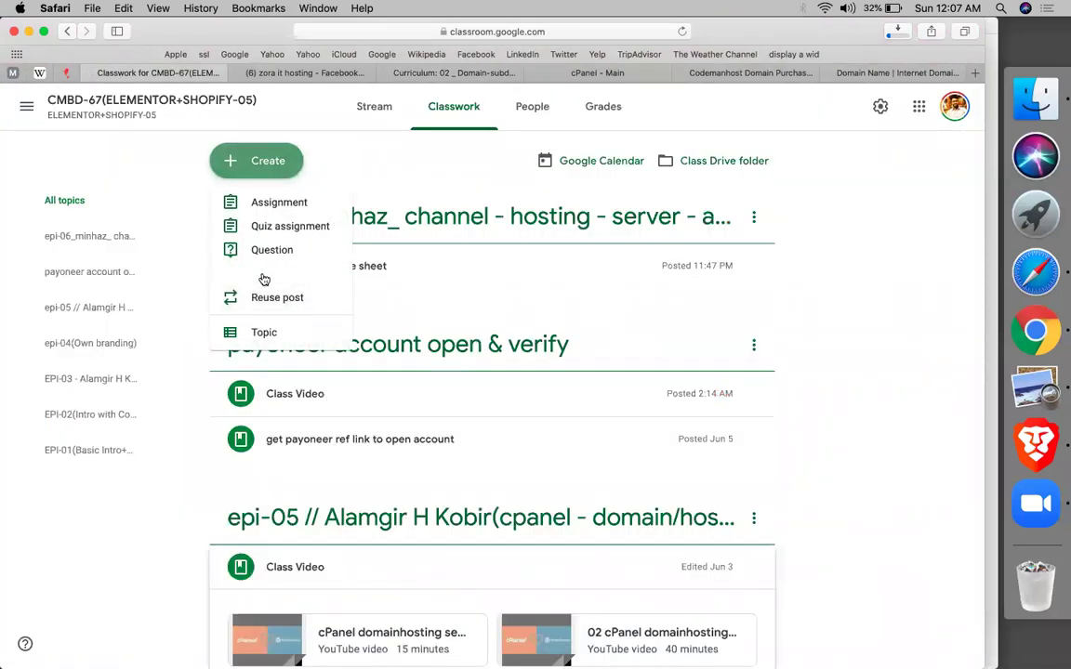
Title the material 'check domain is free or not' and attach the internet.bs link
text(che)
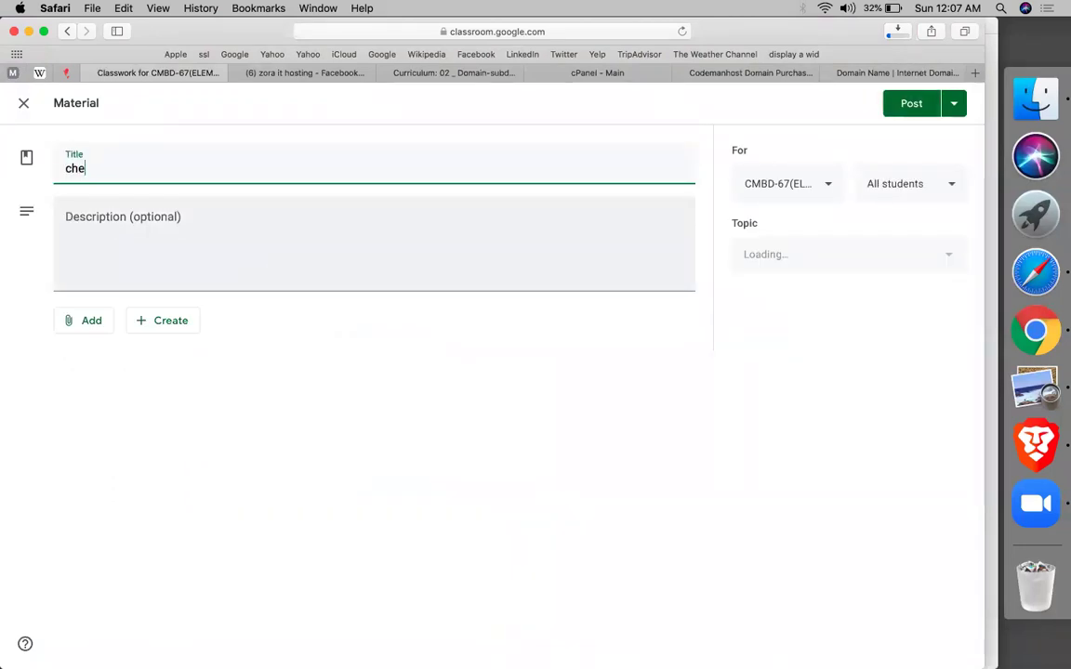
text(ck domain)
click(93, 321)
click(105, 376)
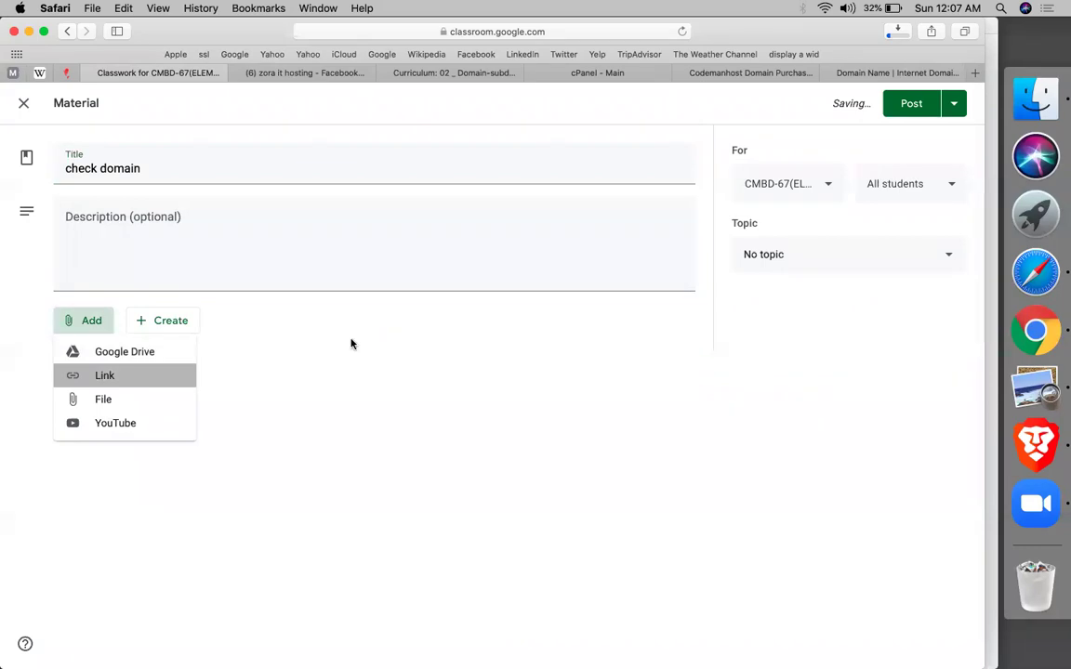
key(super+v)
click(583, 427)
click(198, 177)
text(is free )
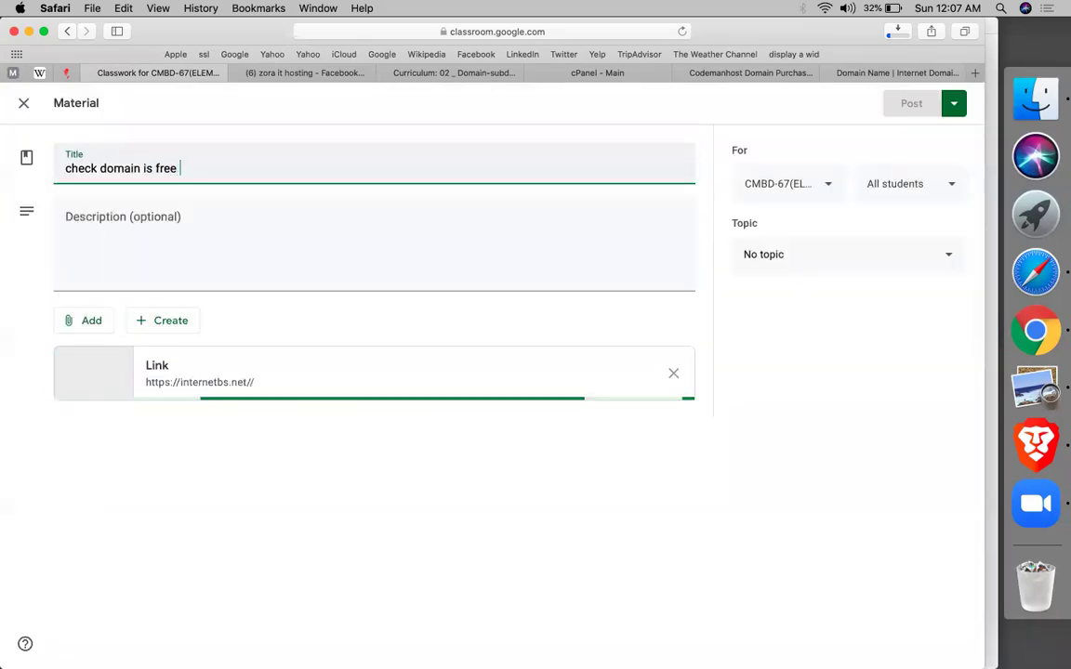
text(or not)
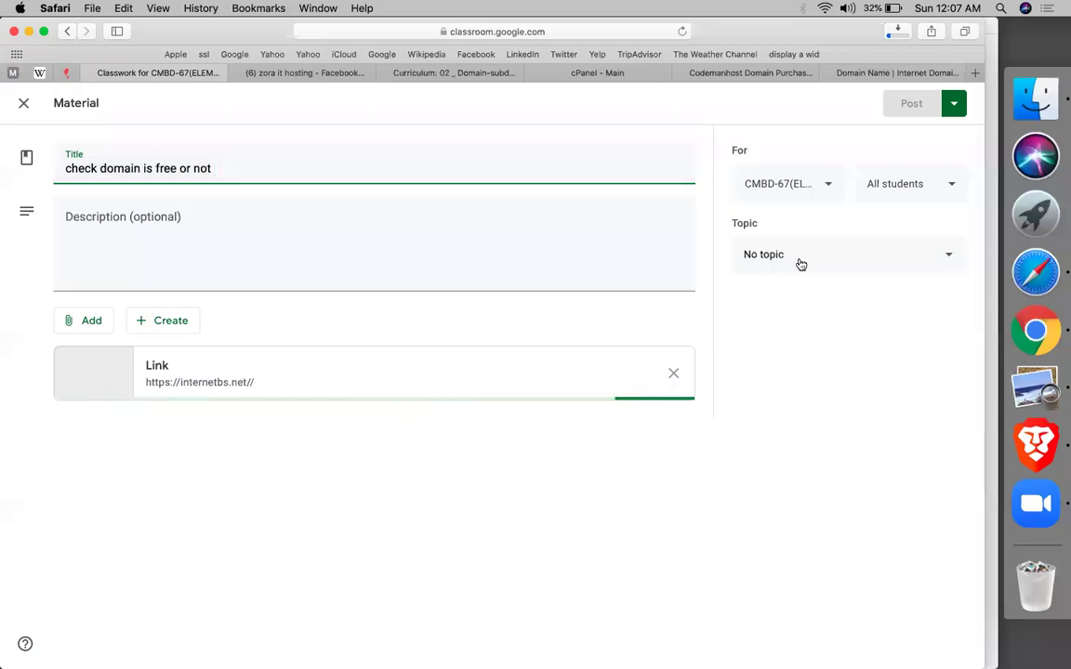
File it under the epi-06 topic, add CMBD-66 as a second class, and post
click(801, 263)
click(753, 516)
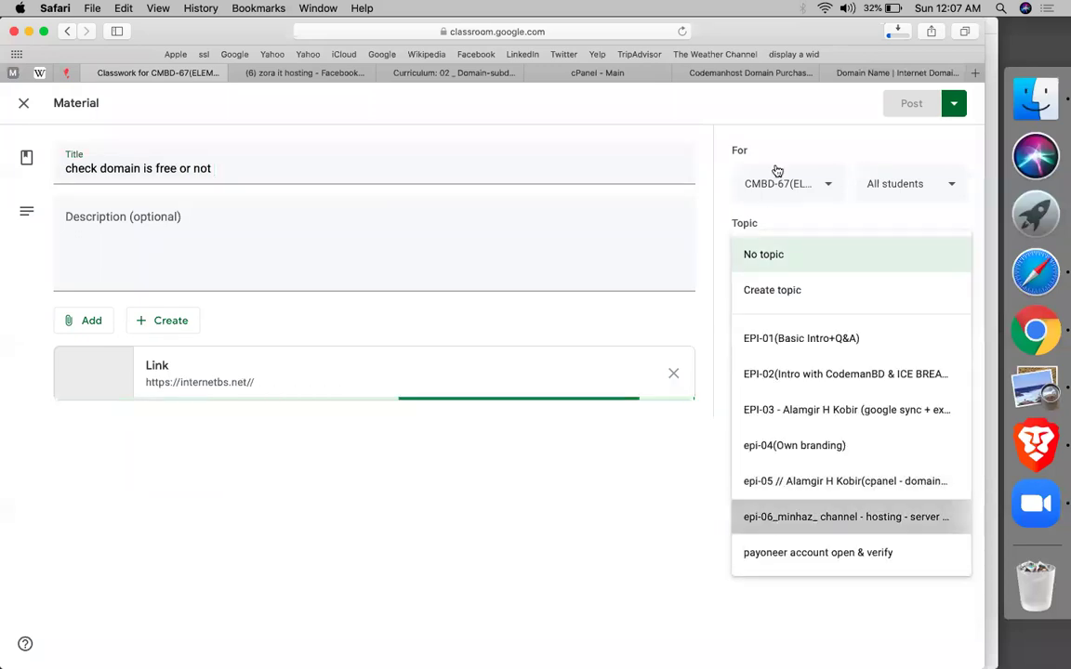
click(799, 188)
click(752, 156)
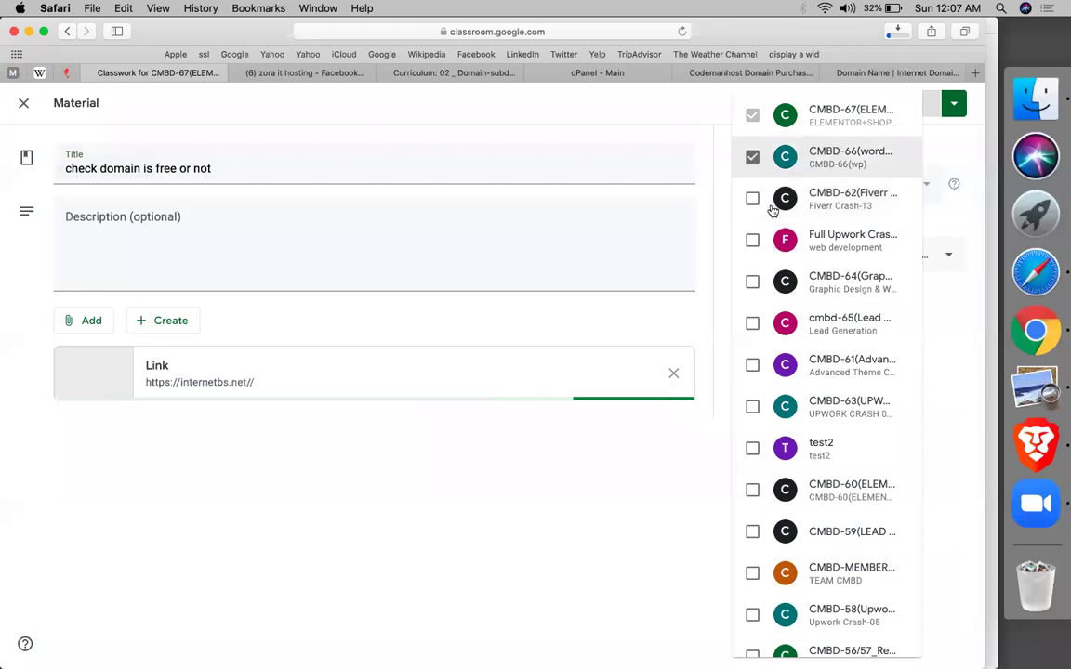
click(669, 485)
click(894, 107)
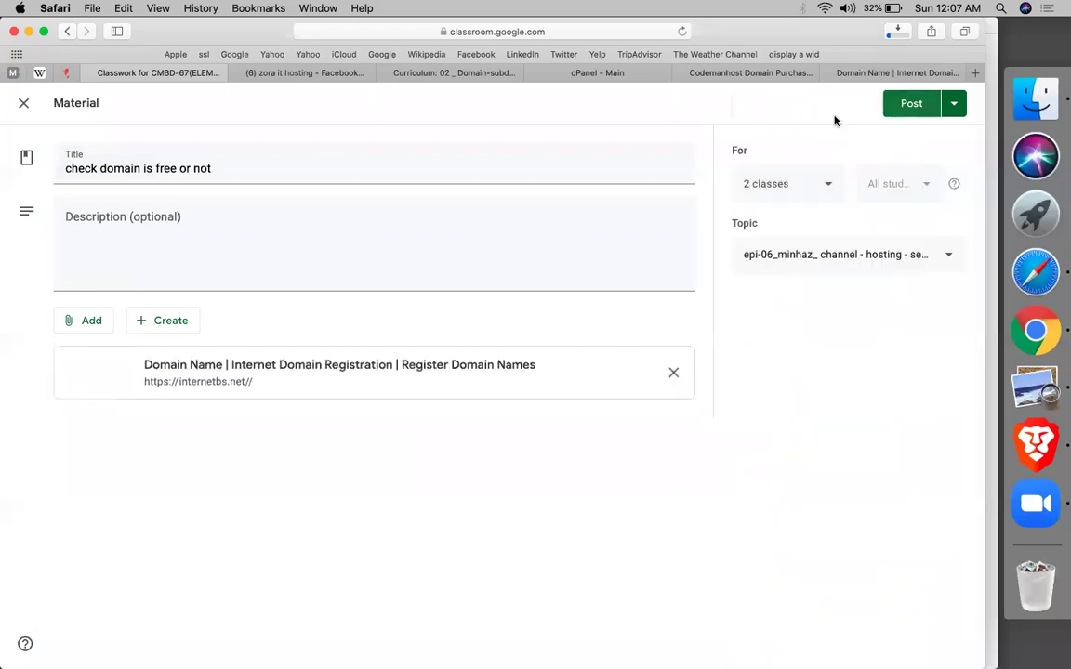
click(447, 77)
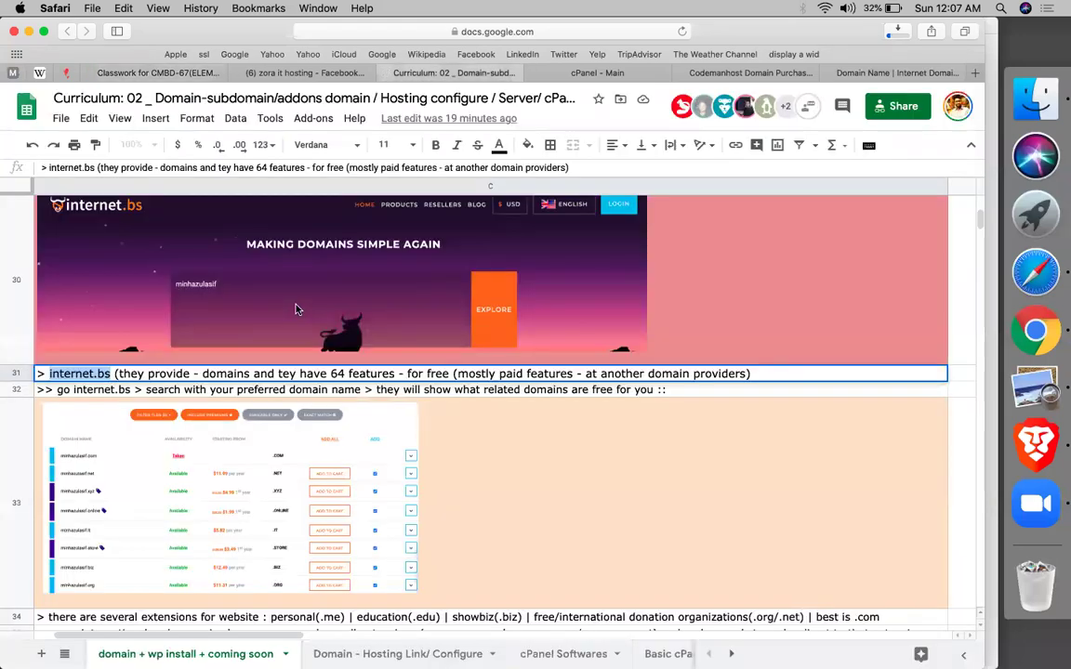
Replace cell C8's check-domain link with the internet.bs address
scroll(296, 310, up, 15)
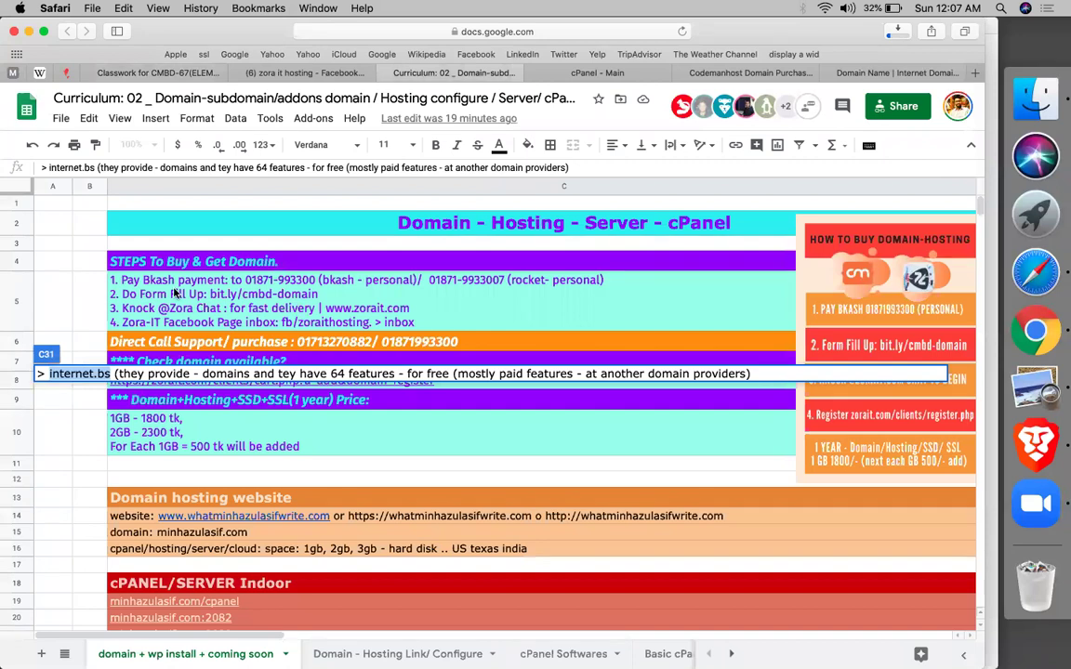
click(175, 294)
click(219, 381)
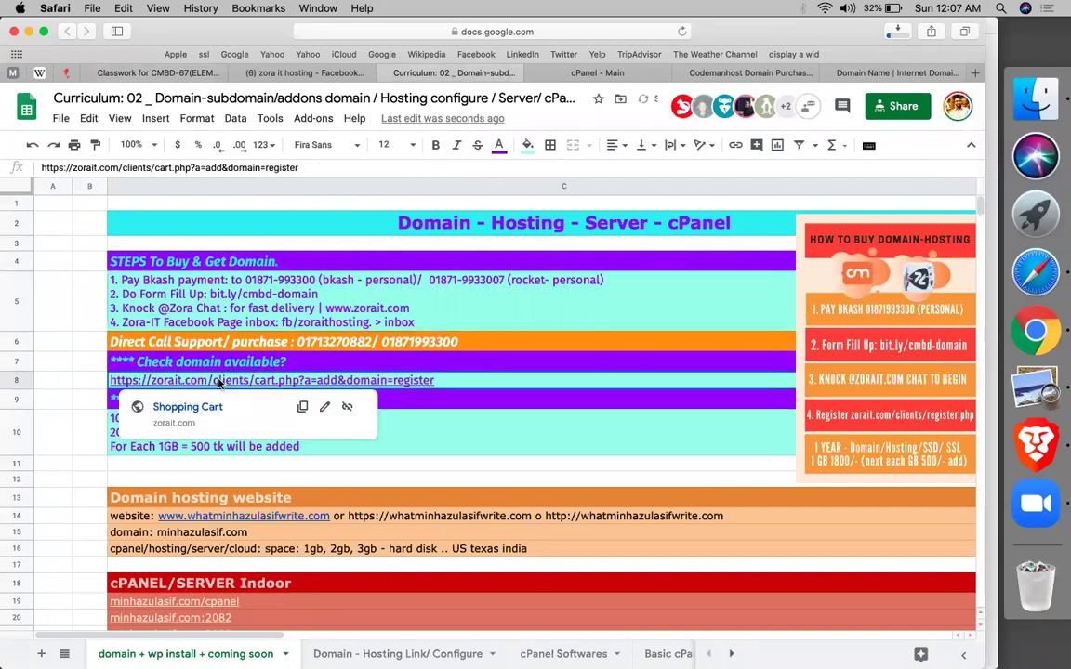
scroll(467, 385, right, 2)
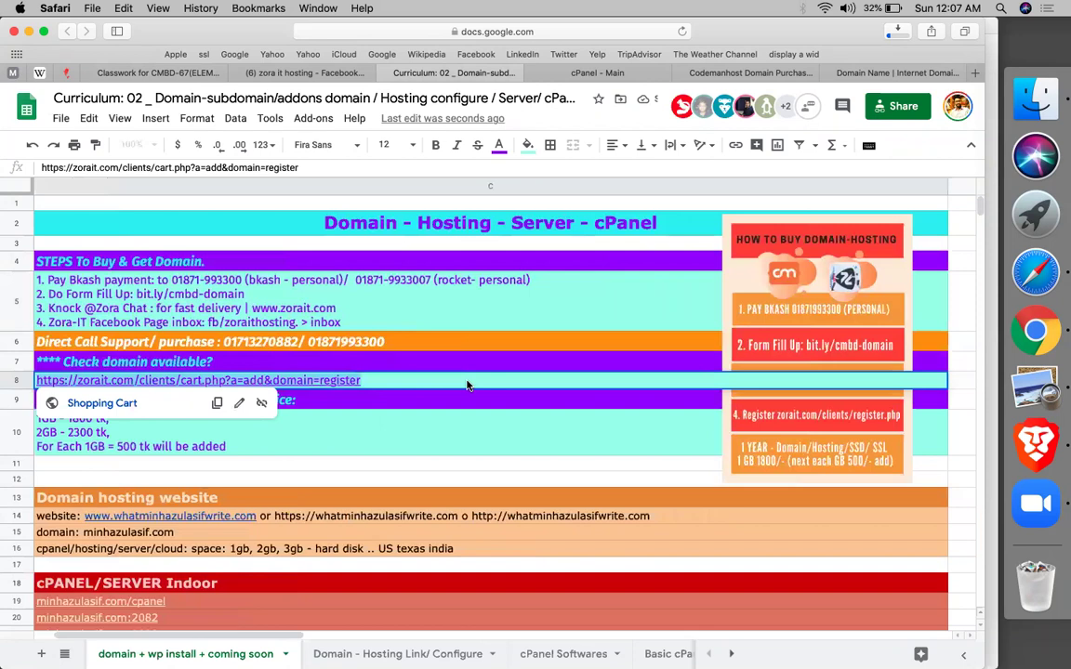
text(https://internetbs.net//)
click(443, 421)
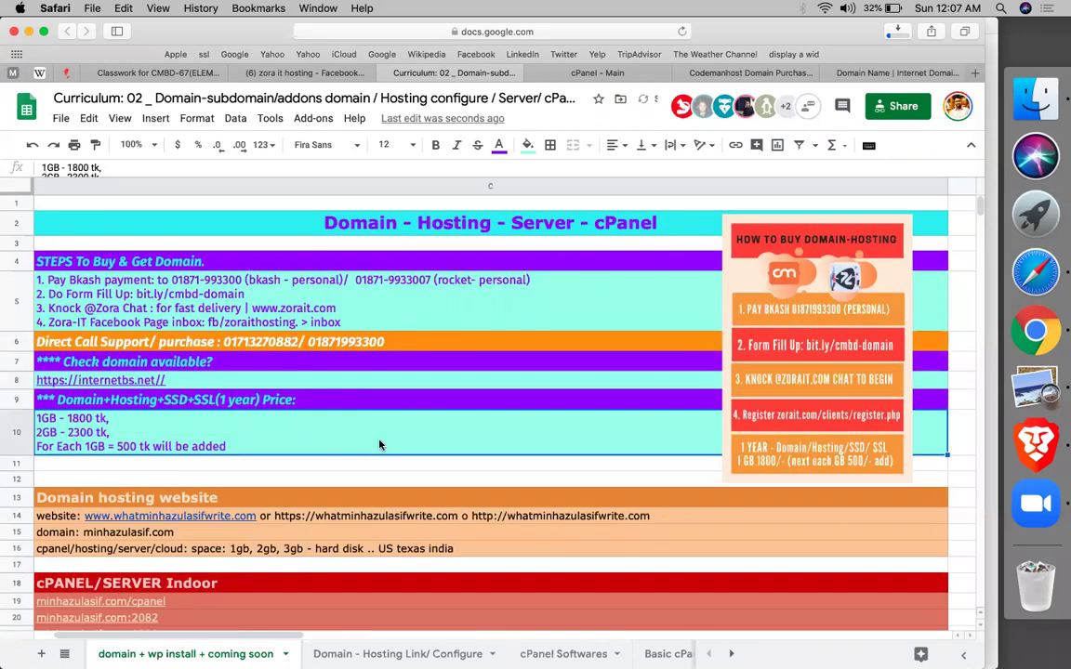
Scroll to the Public Who Is, Private WHOIS and SSL certificate notes
scroll(379, 446, left, 2)
scroll(379, 445, down, 2)
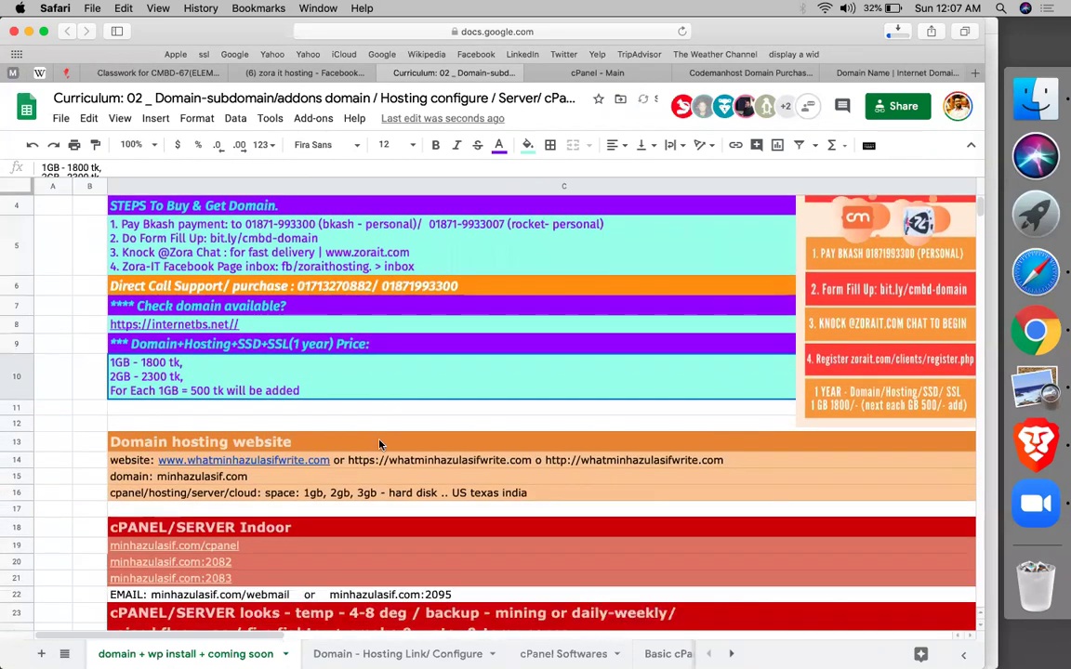
scroll(379, 445, down, 10)
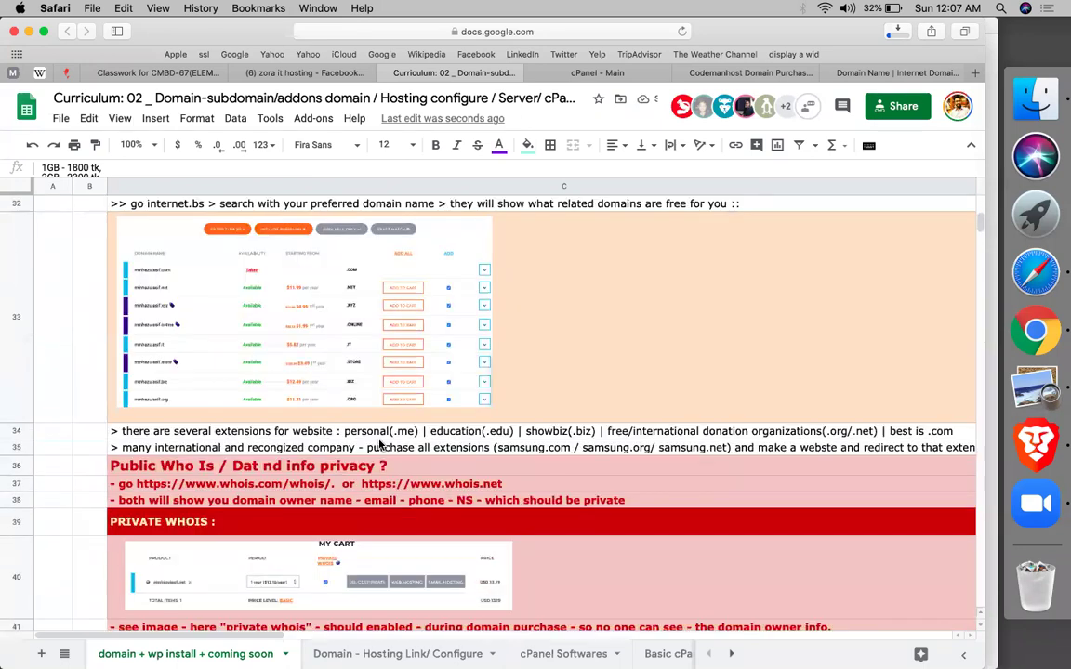
scroll(379, 445, down, 5)
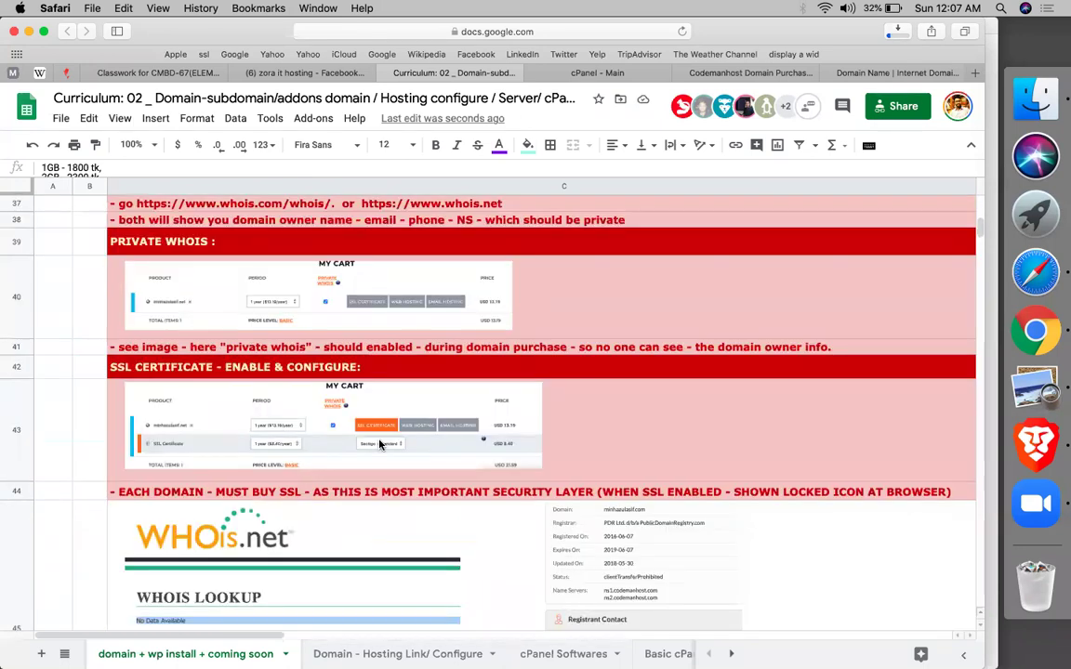
scroll(379, 445, up, 1)
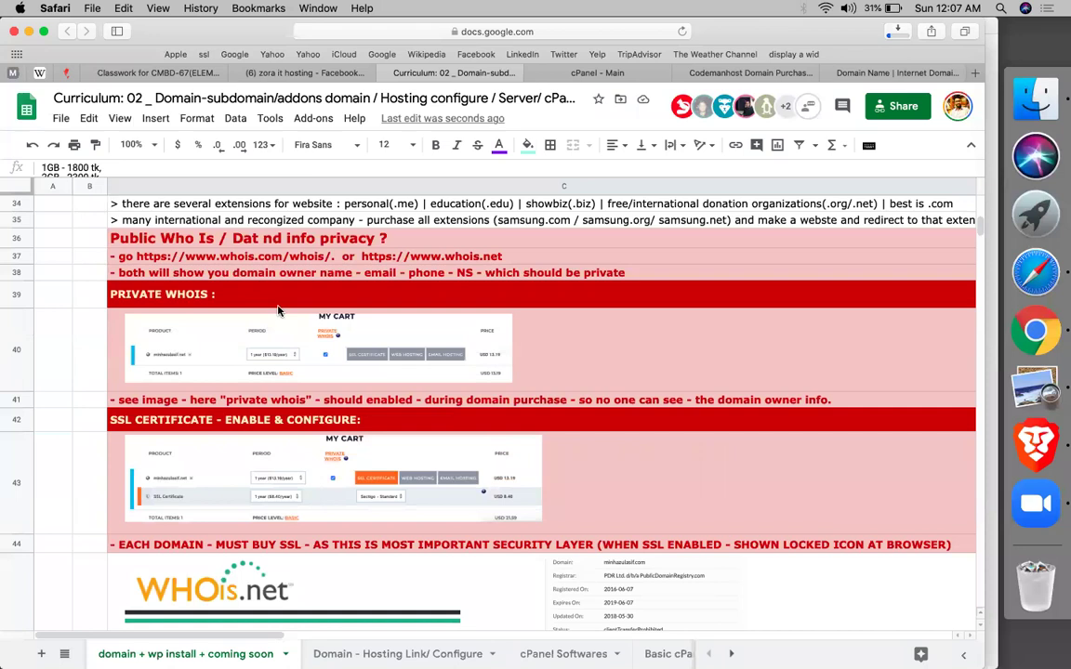
scroll(277, 310, up, 3)
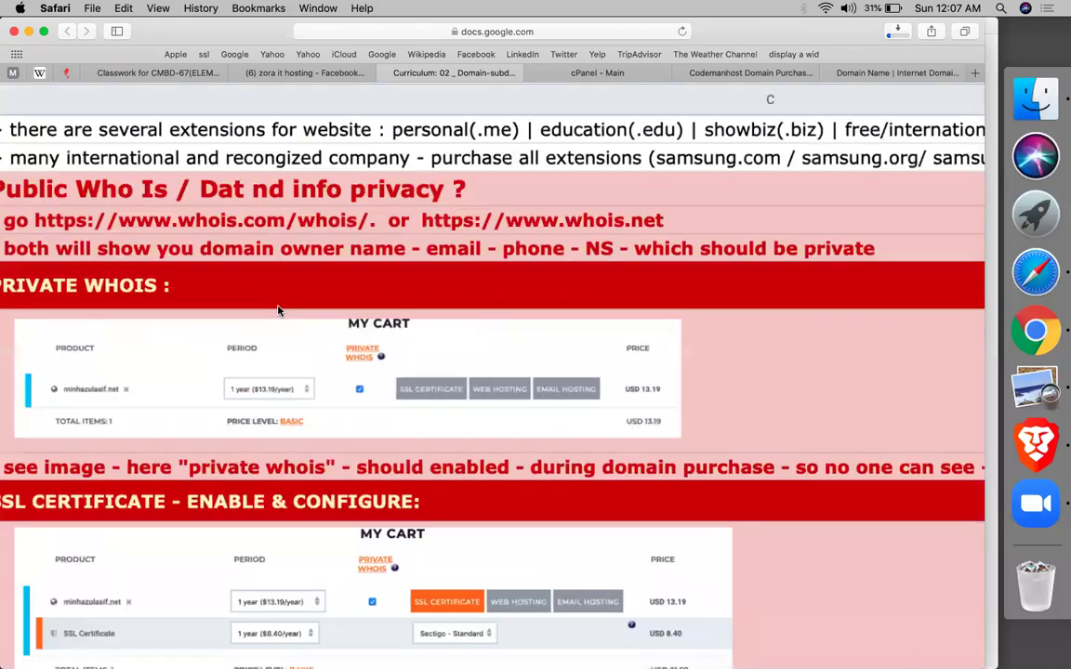
scroll(277, 311, up, 2)
scroll(277, 311, down, 3)
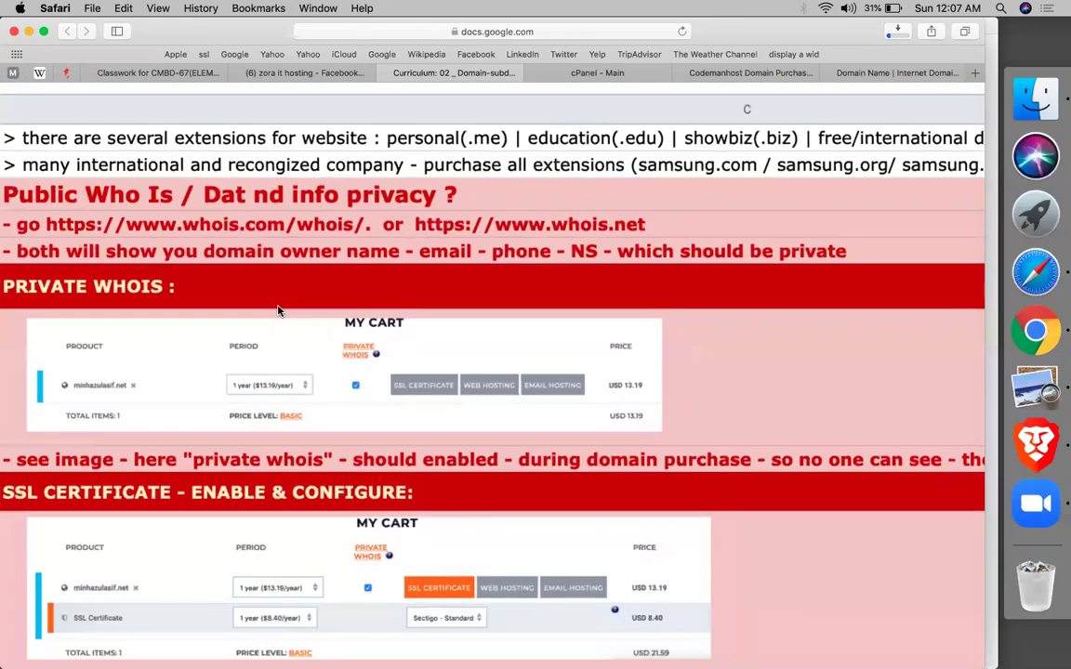
scroll(277, 310, up, 1)
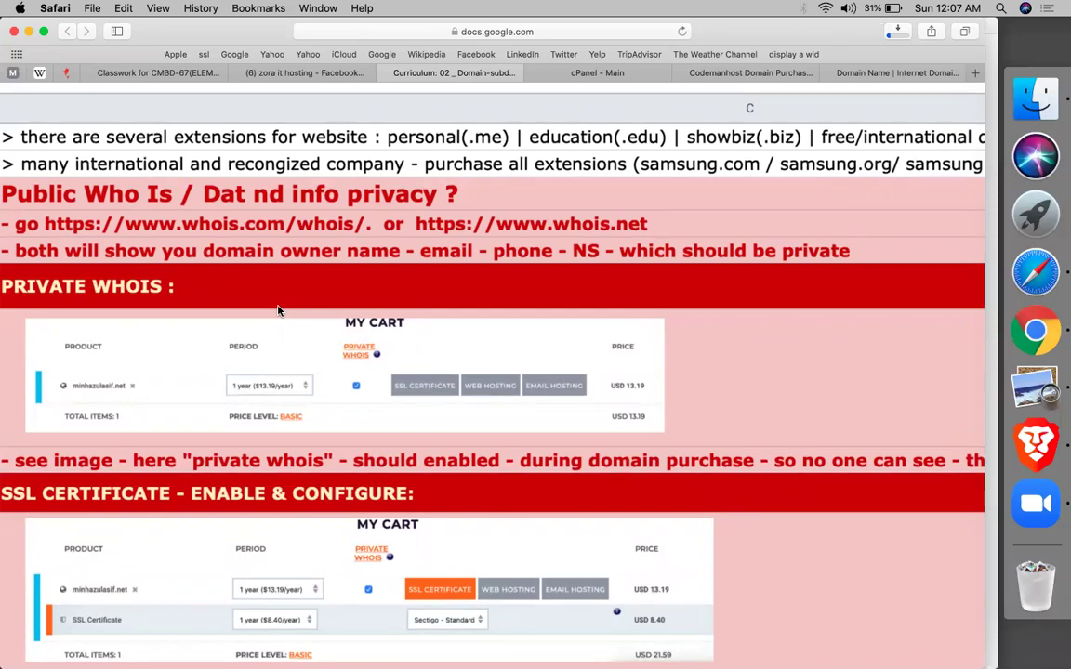
scroll(277, 310, left, 1)
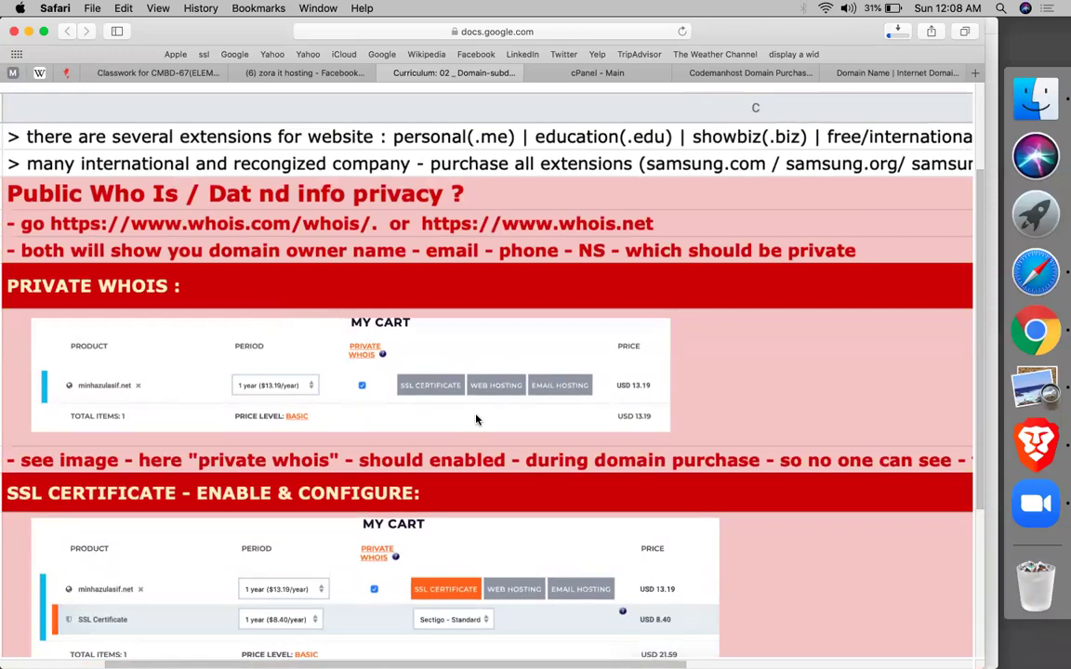
Scroll past the WHOIS lookup and DOMAIN - LOCK rows to the WHM nameserver and cPanel Access notes
scroll(476, 419, down, 7)
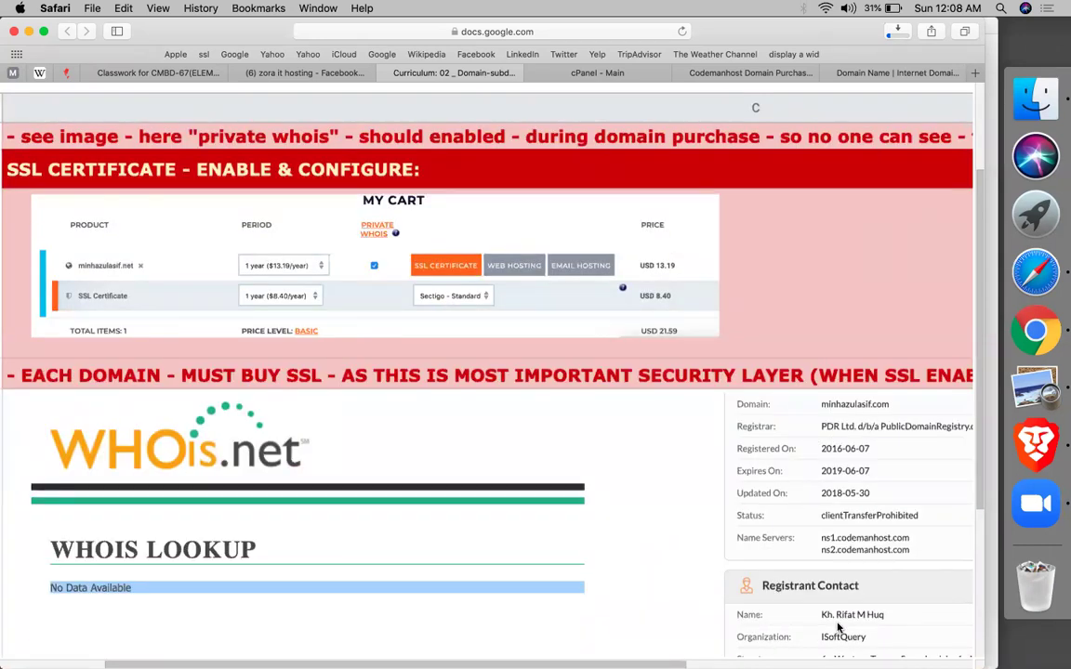
scroll(857, 624, down, 5)
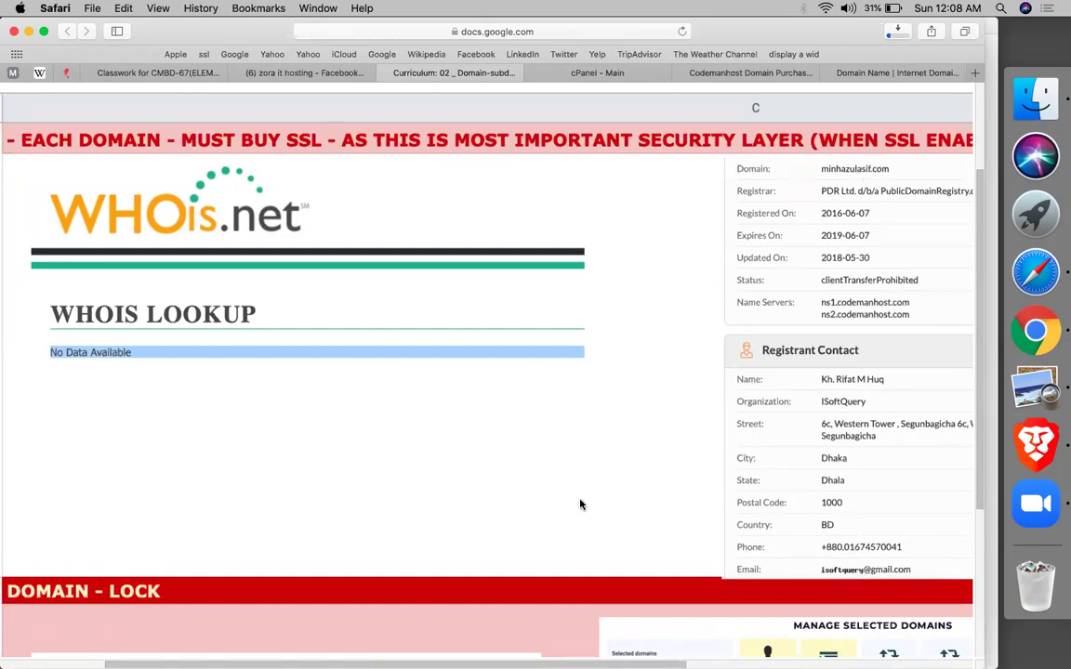
scroll(430, 481, down, 5)
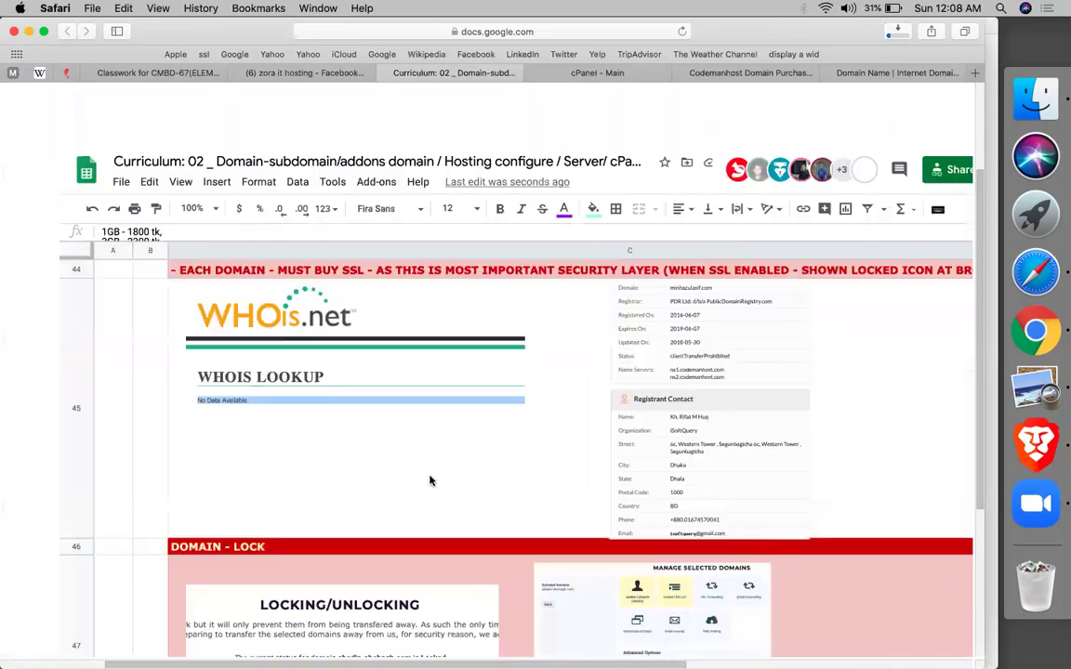
scroll(430, 481, down, 5)
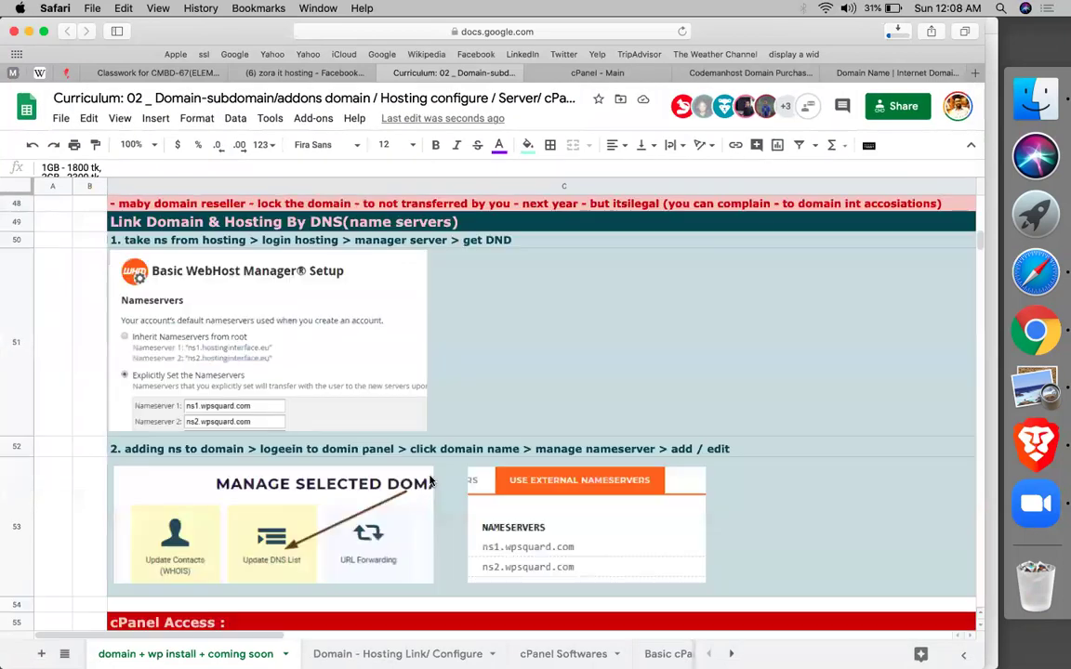
scroll(430, 481, up, 6)
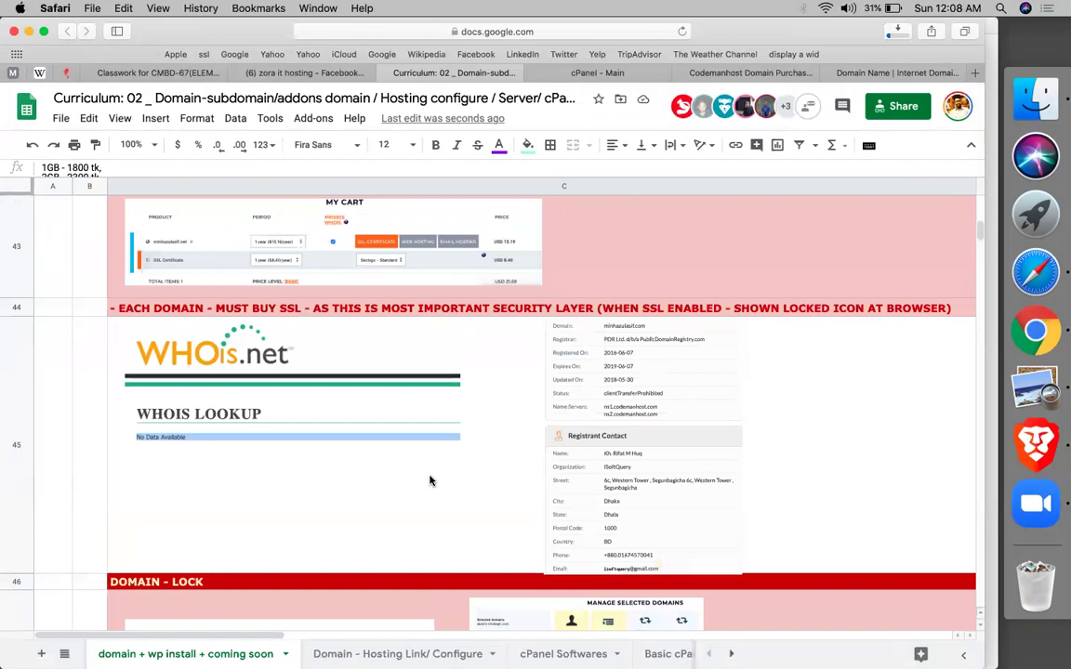
scroll(350, 360, down, 4)
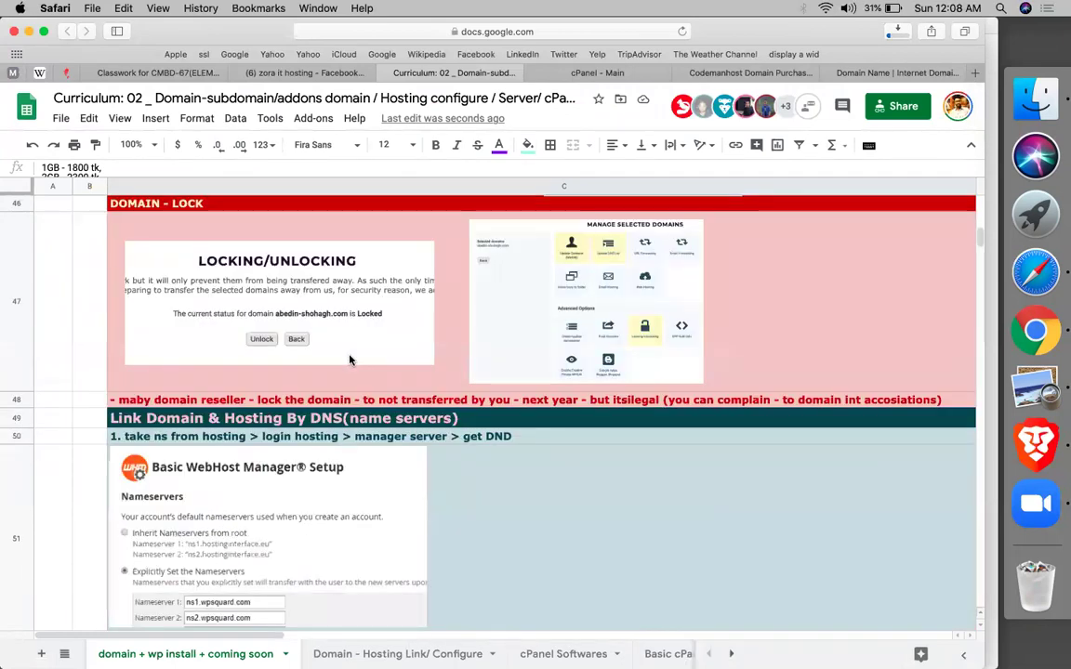
scroll(349, 360, up, 4)
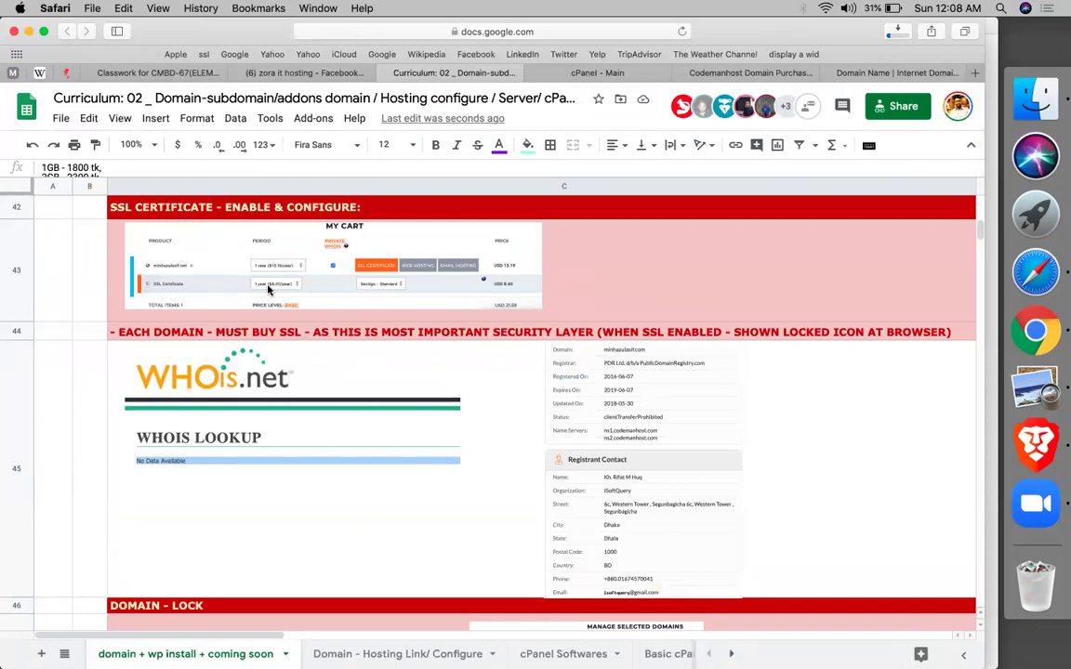
scroll(268, 290, up, 5)
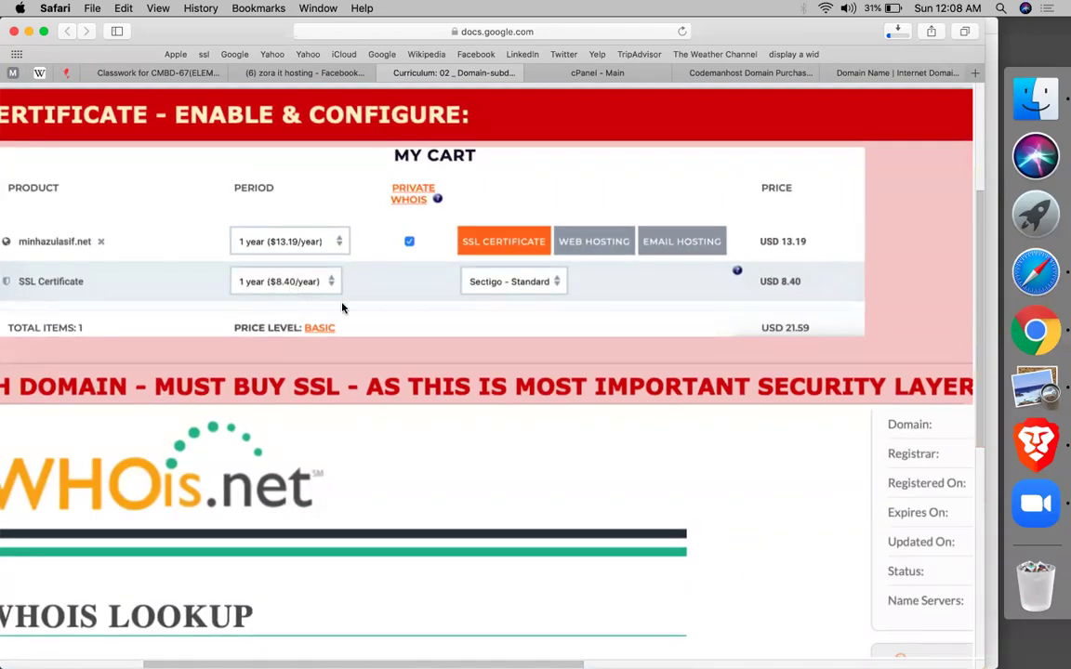
scroll(344, 309, down, 3)
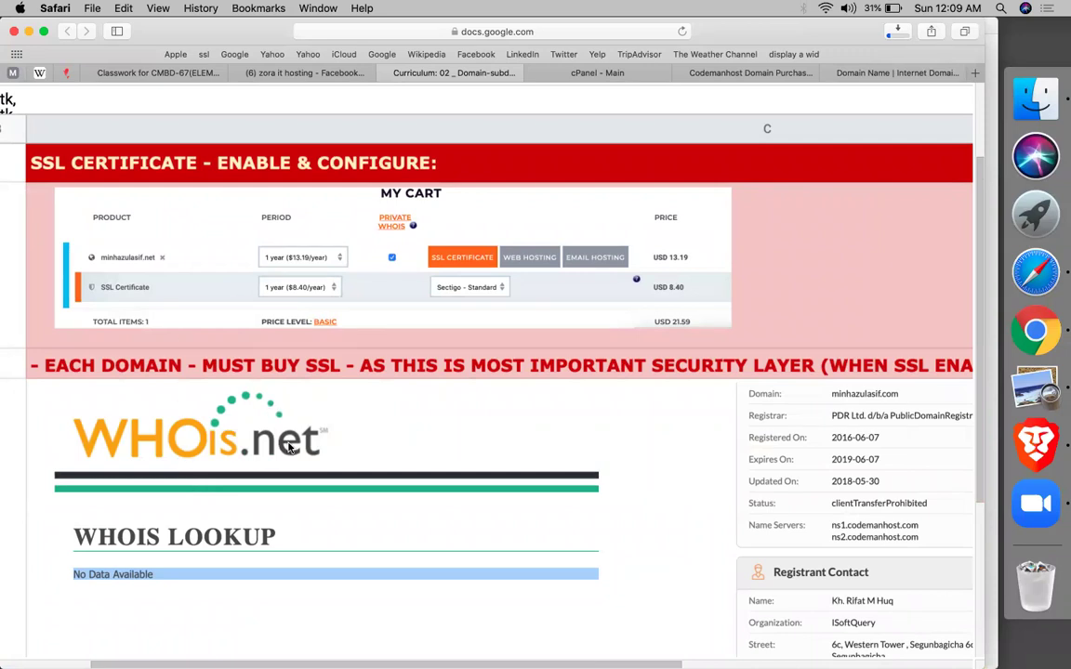
scroll(289, 447, down, 5)
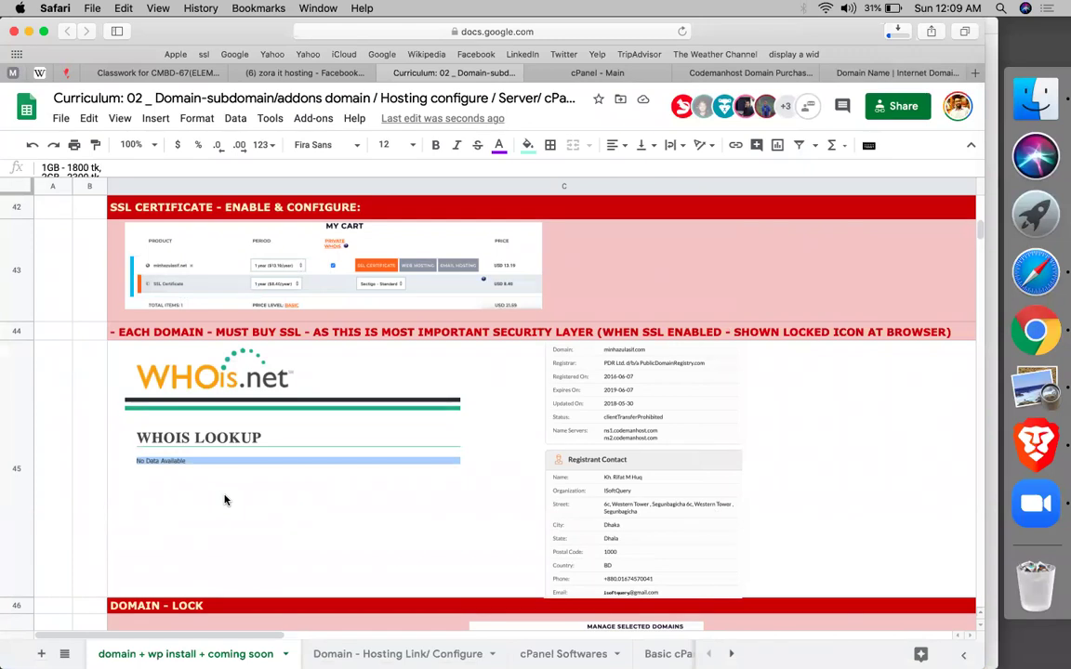
scroll(330, 385, down, 5)
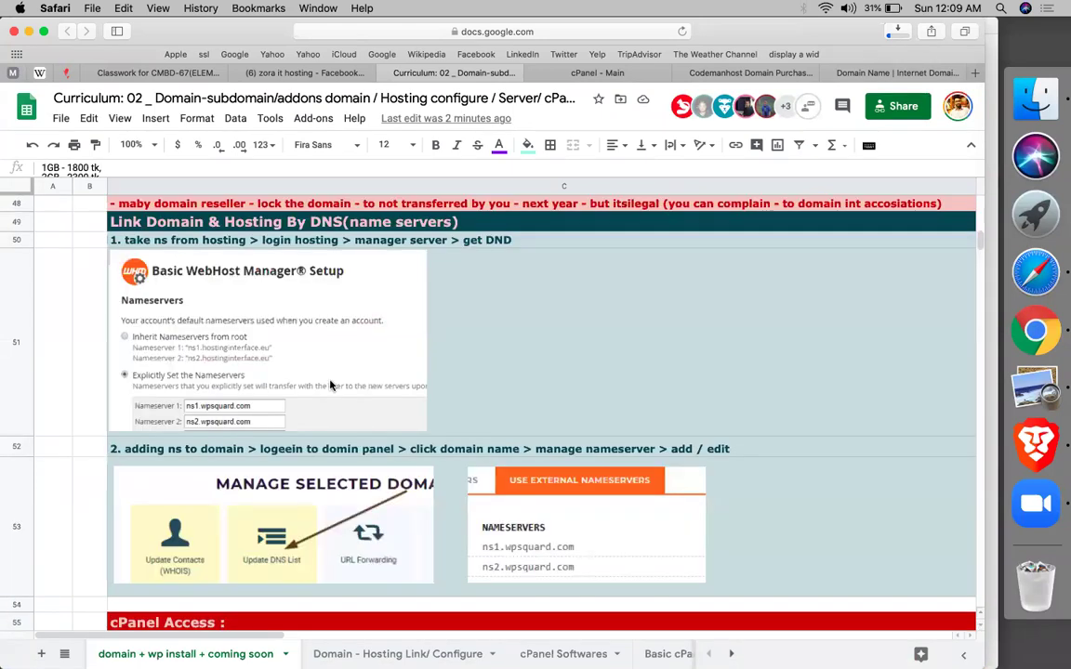
scroll(330, 386, up, 2)
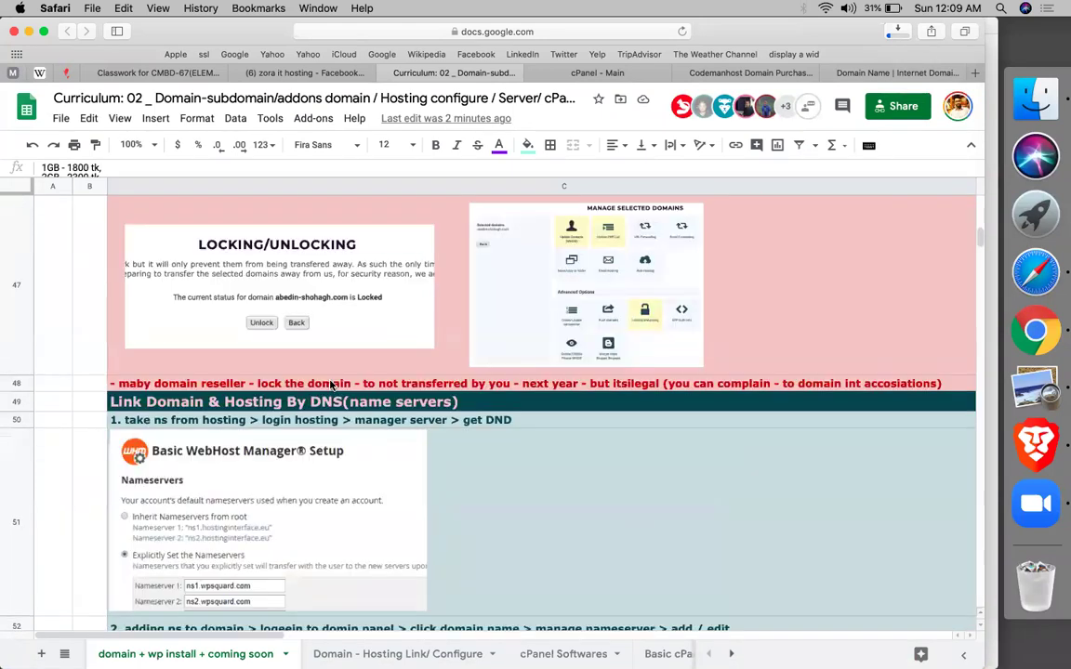
scroll(330, 386, up, 5)
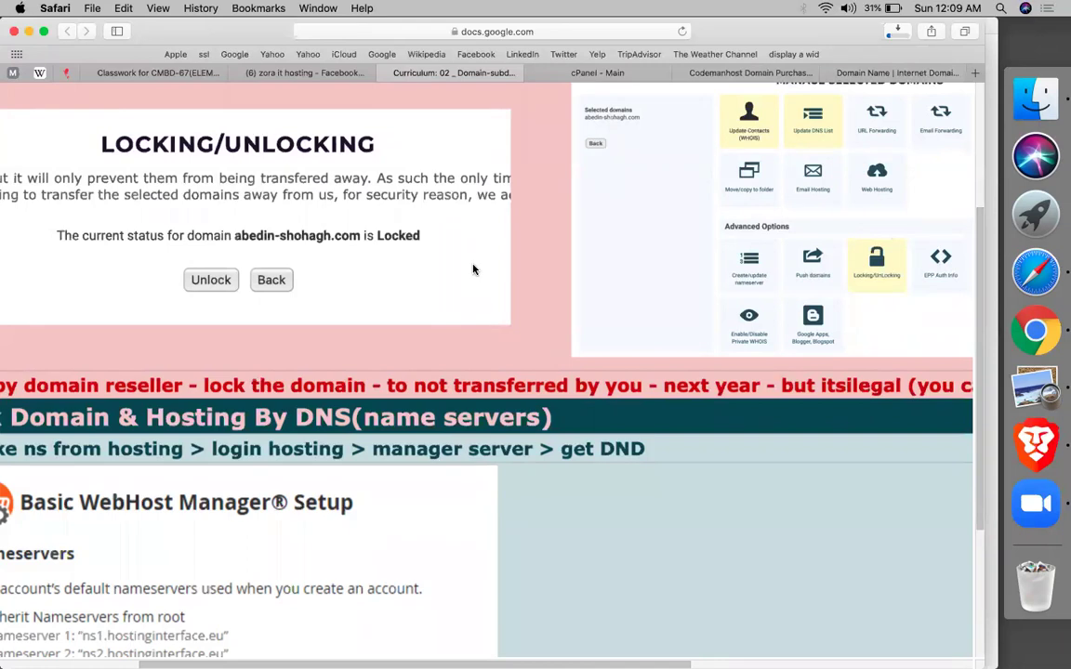
scroll(473, 269, down, 5)
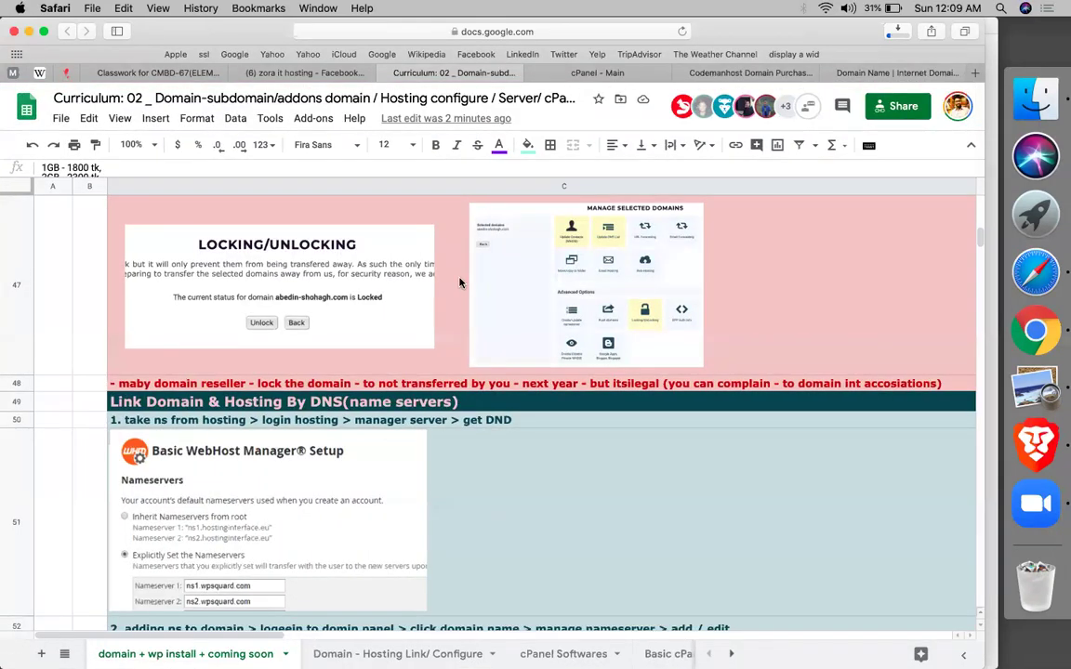
scroll(430, 326, down, 5)
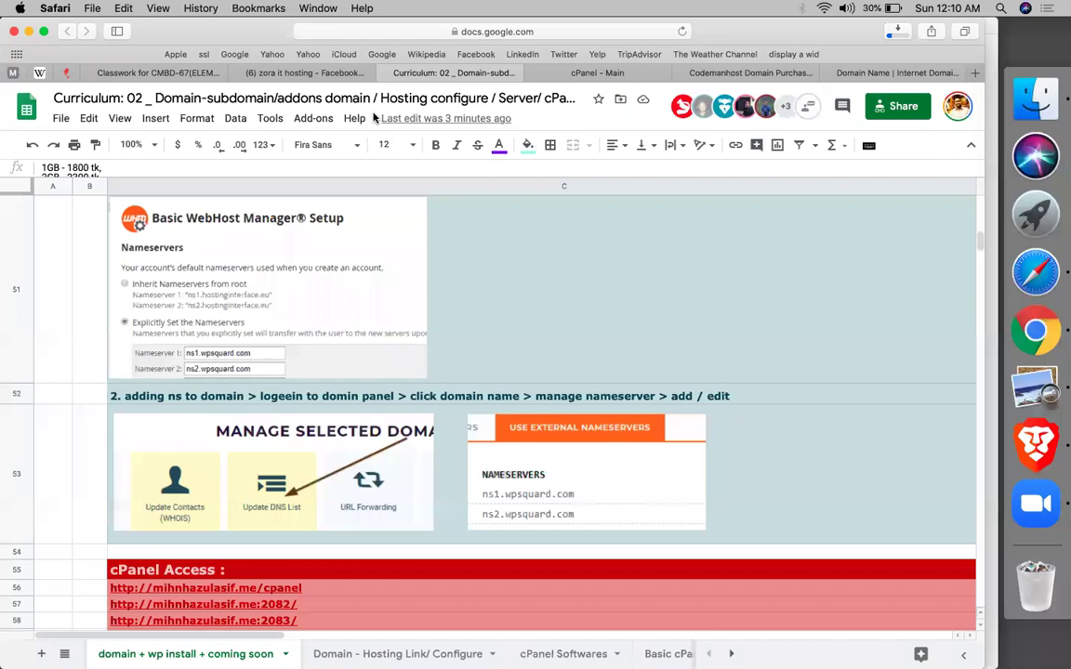
Scroll down through the business email setup notes
scroll(315, 361, down, 8)
scroll(315, 362, up, 3)
scroll(316, 361, down, 3)
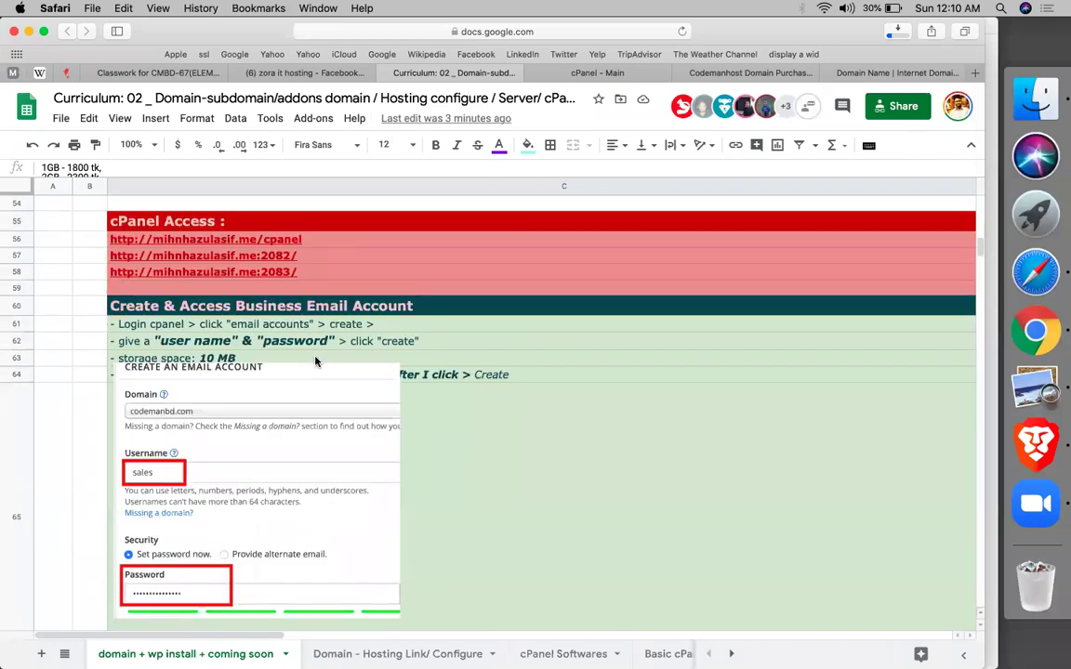
scroll(315, 362, down, 10)
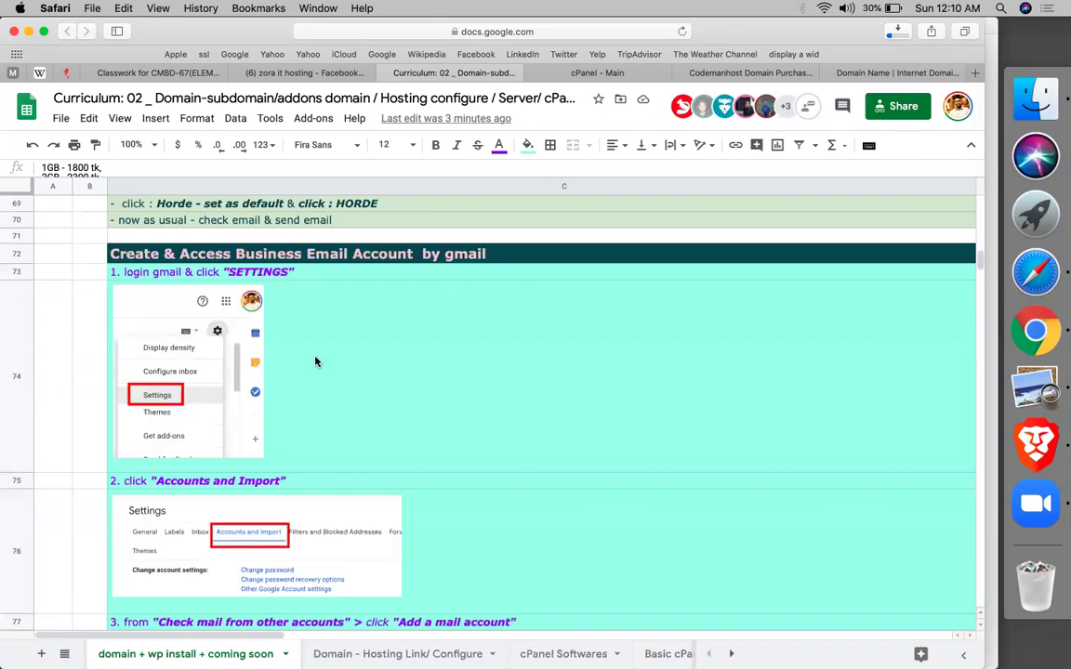
scroll(315, 362, down, 5)
scroll(315, 361, down, 8)
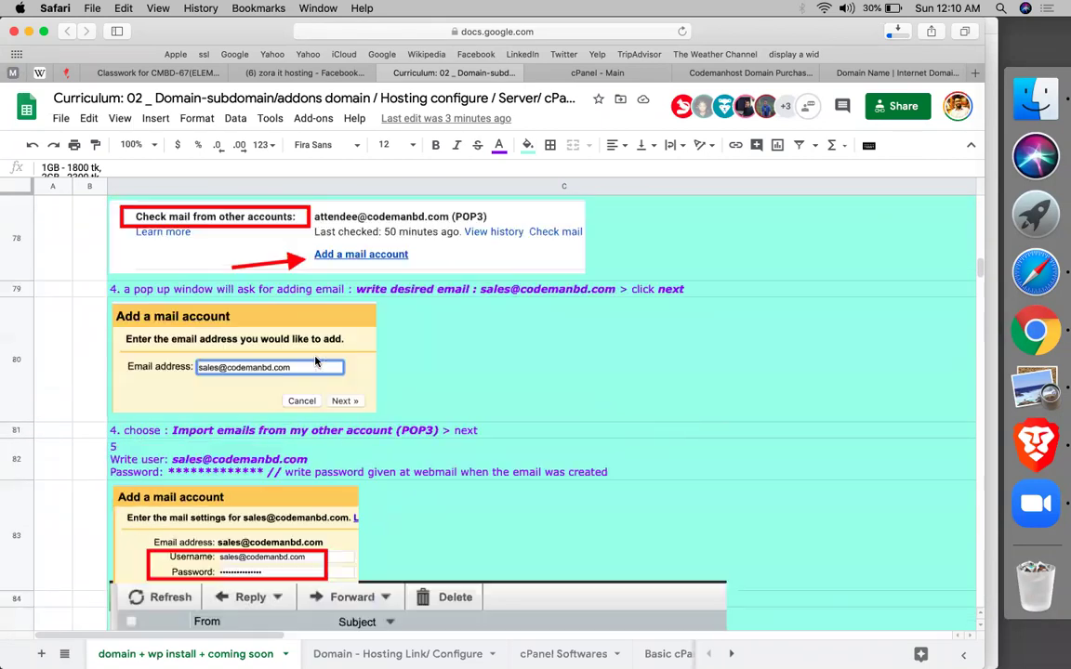
scroll(316, 361, down, 5)
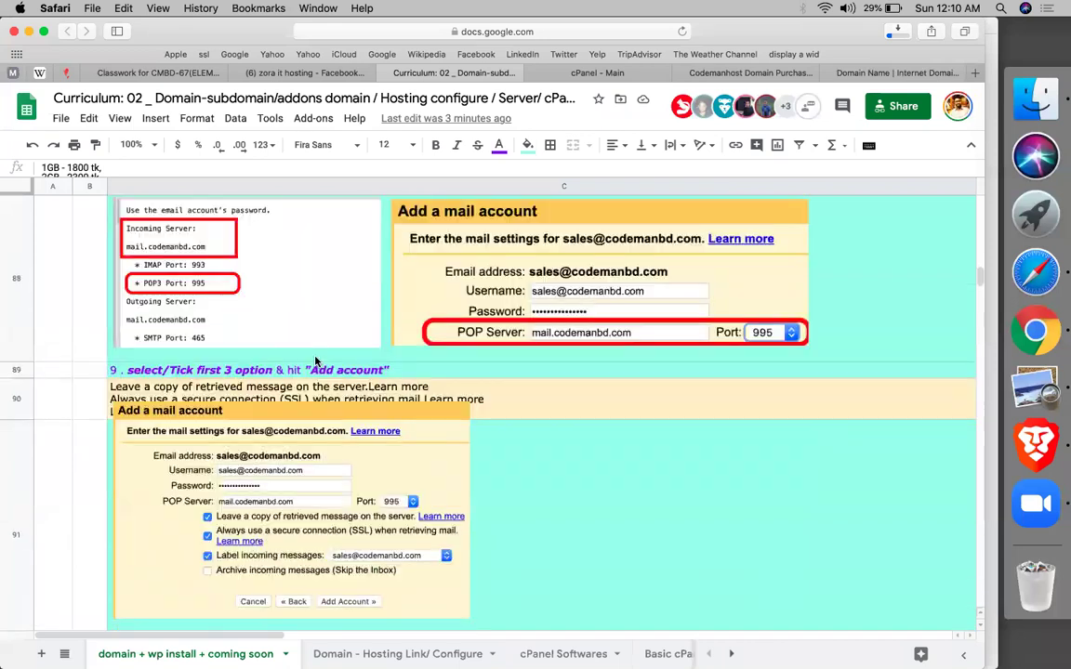
Return to the top and switch to the 'Domain - Hosting Link/ Configure' sheet
scroll(315, 362, up, 15)
scroll(315, 362, up, 15)
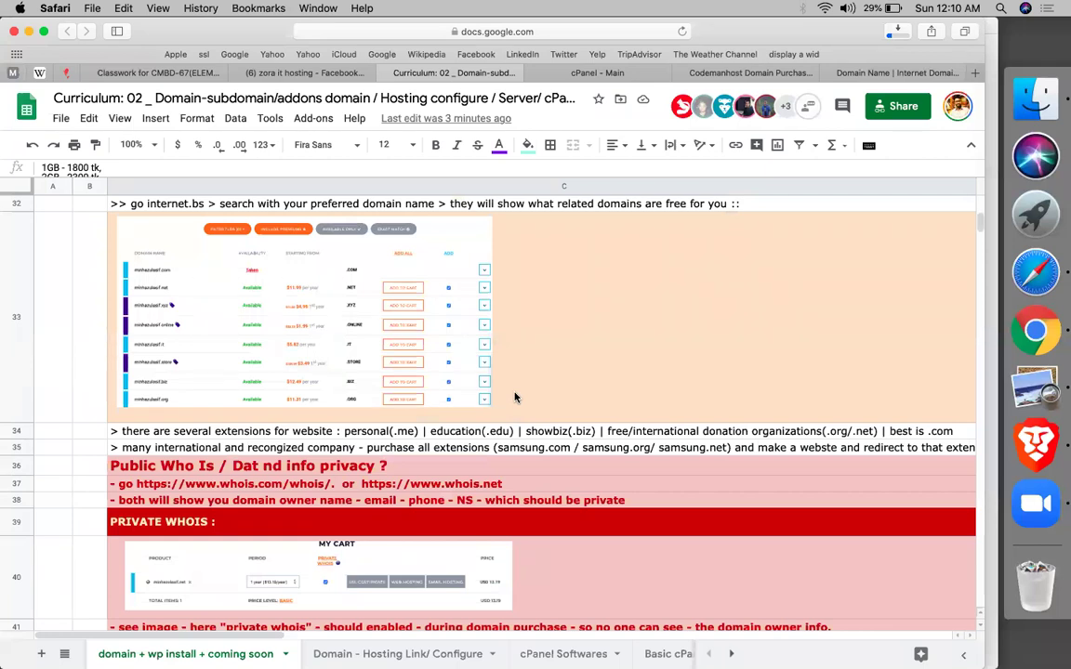
scroll(516, 398, up, 15)
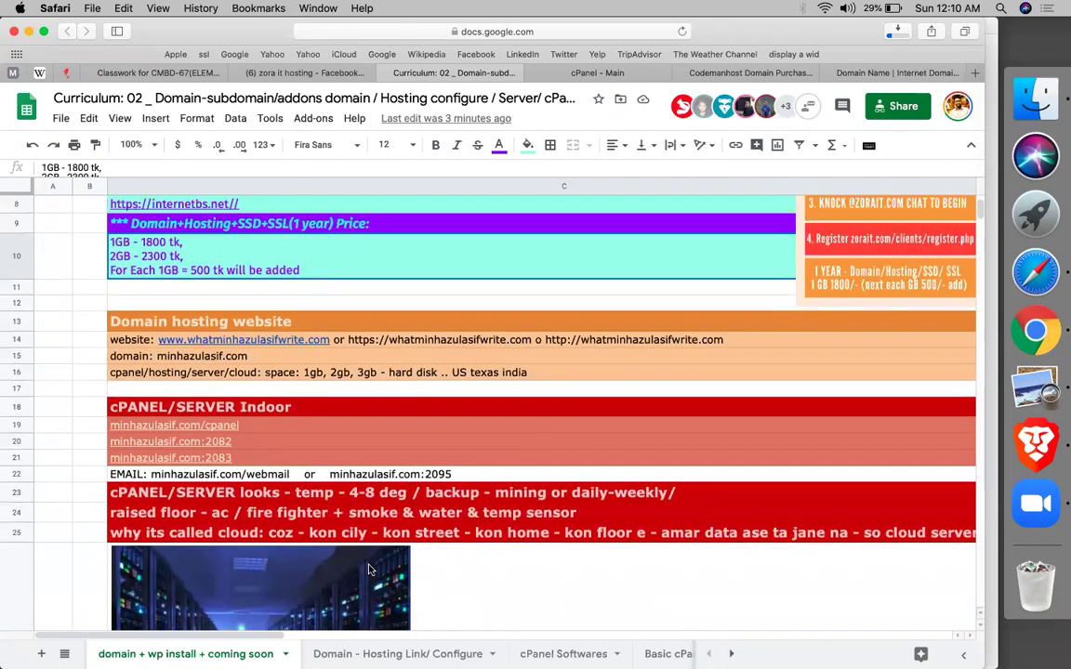
click(362, 655)
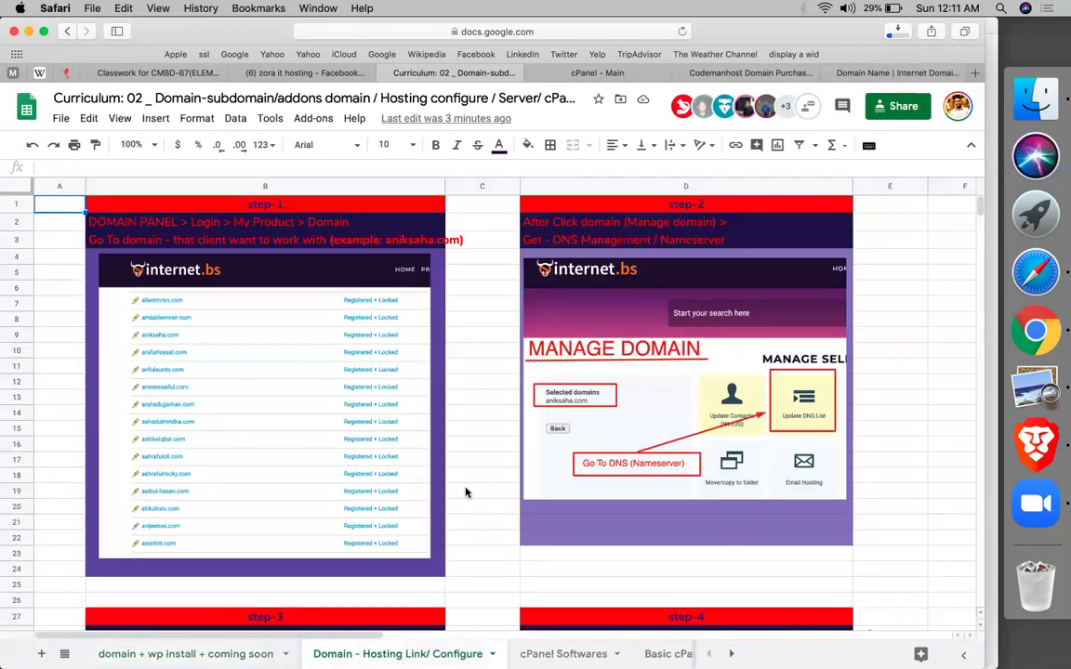
Switch to the Basic cPanel/ Server sheet and reveal the 'domain + wp install + coming soon' tab
scroll(467, 493, down, 5)
scroll(466, 493, down, 15)
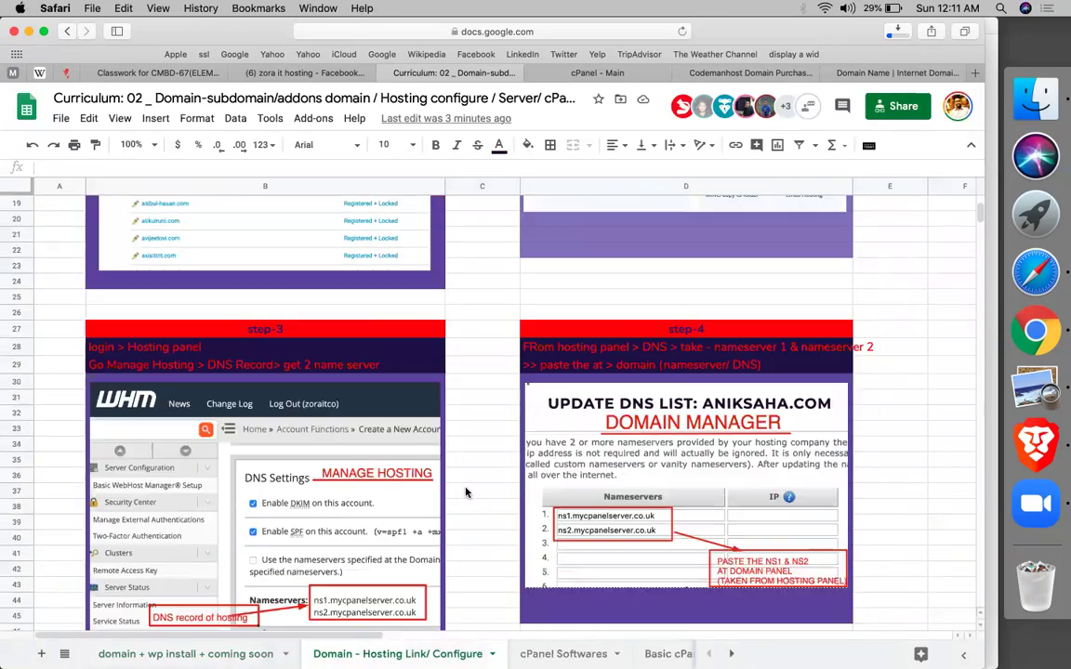
scroll(467, 493, up, 10)
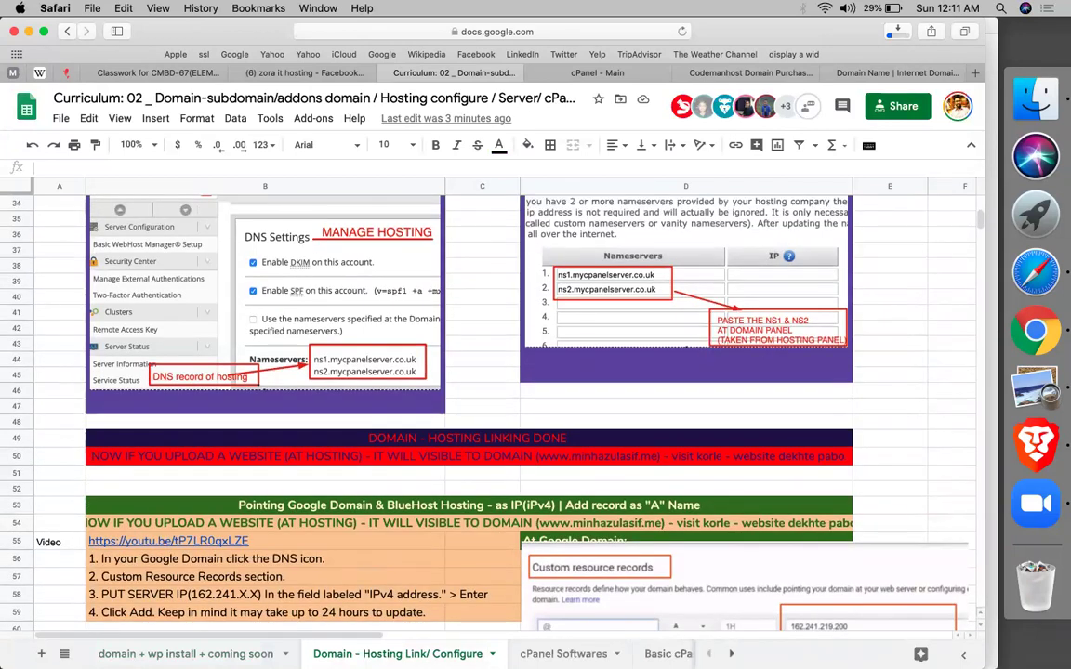
click(671, 654)
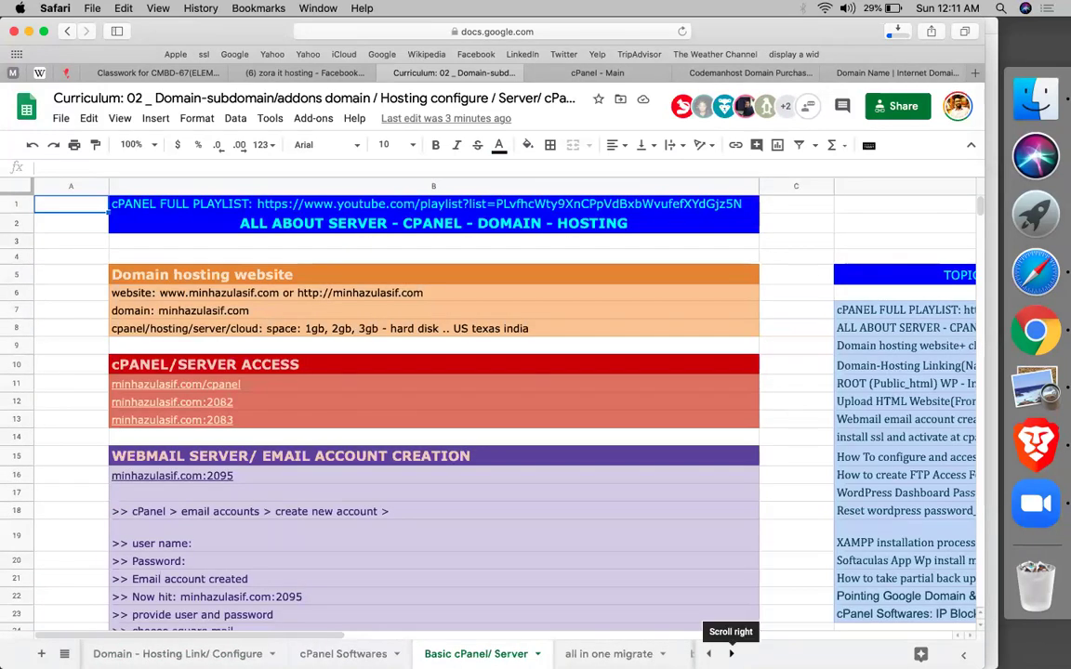
click(709, 653)
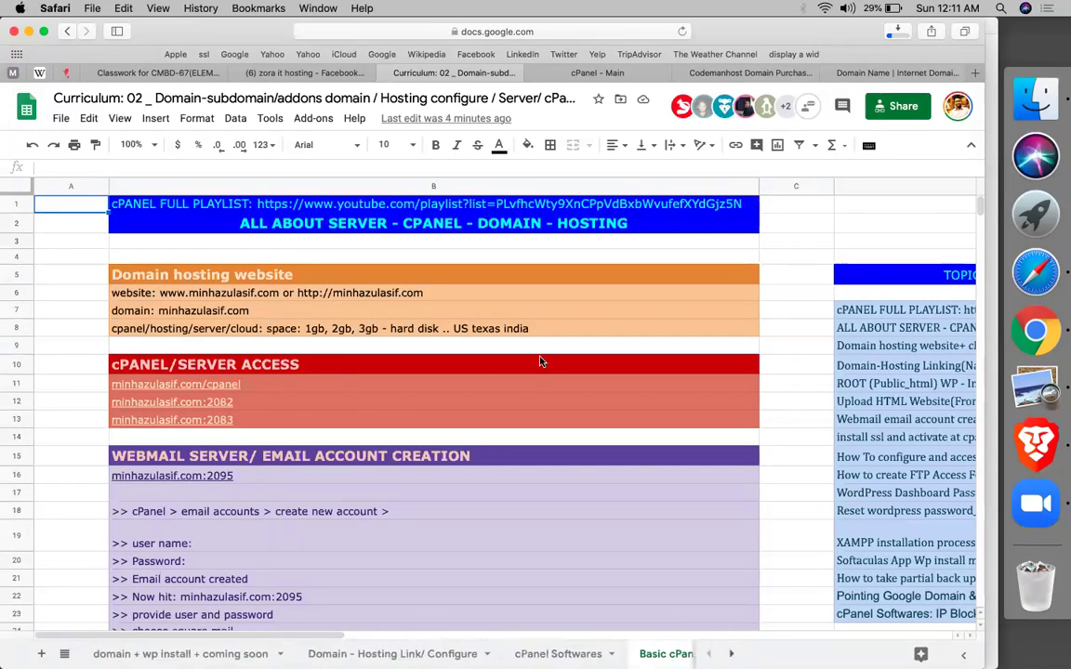
click(786, 240)
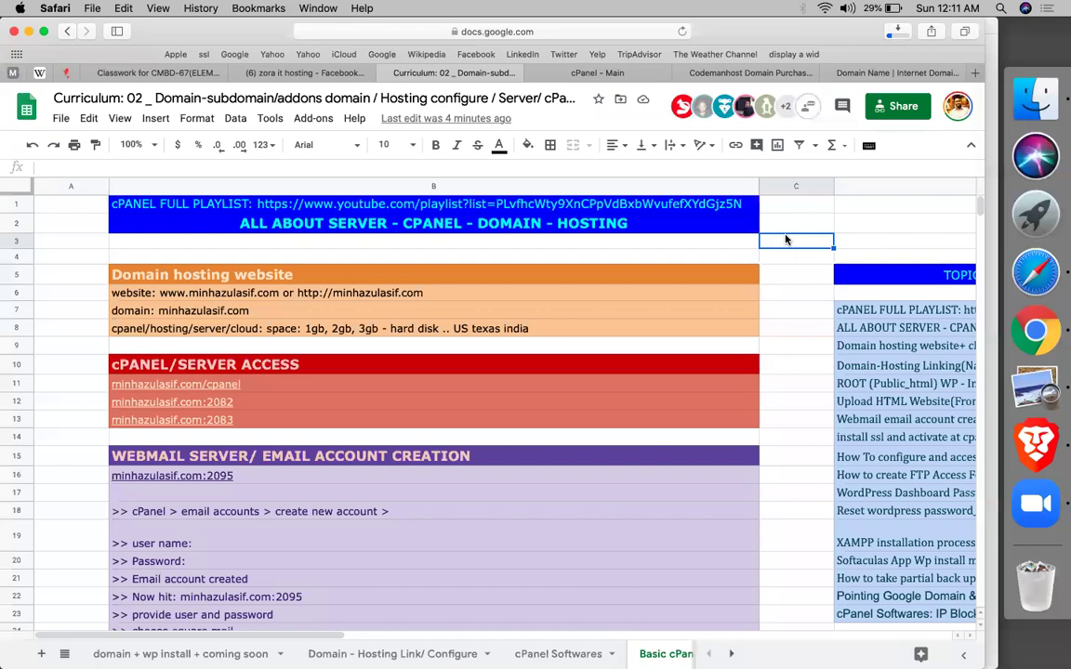
text(data)
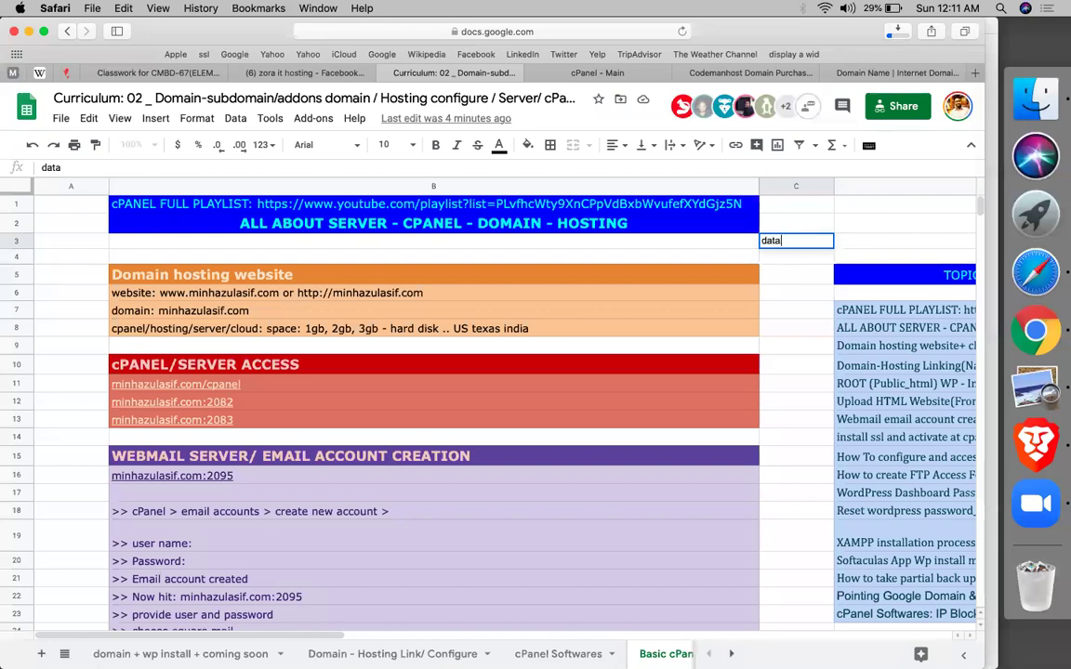
text(base - 5 - email)
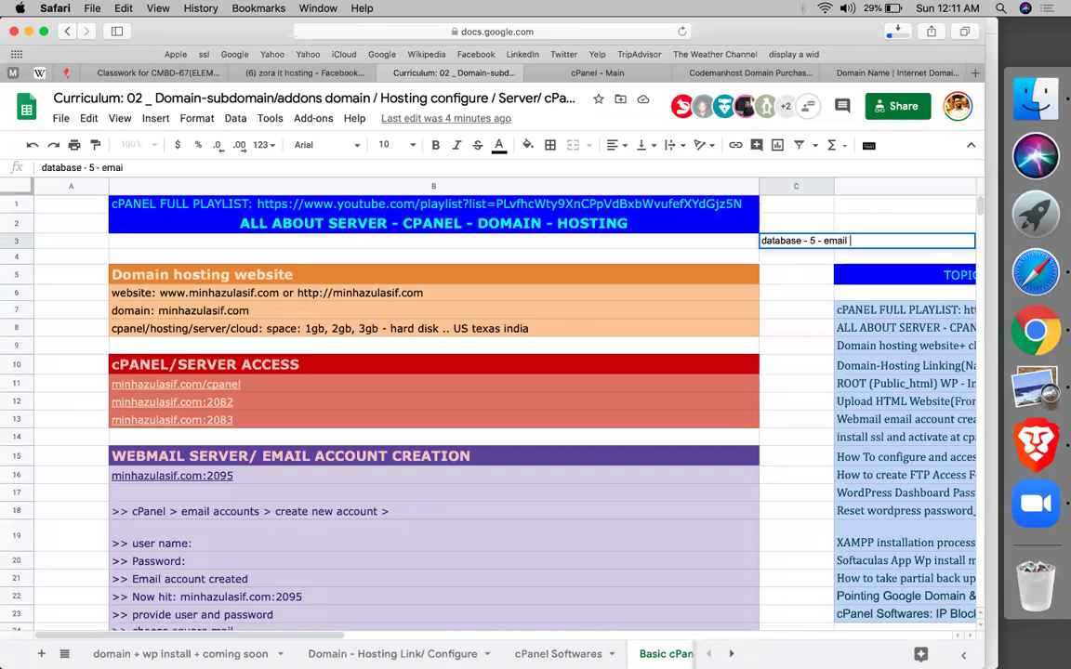
text( - 5 - )
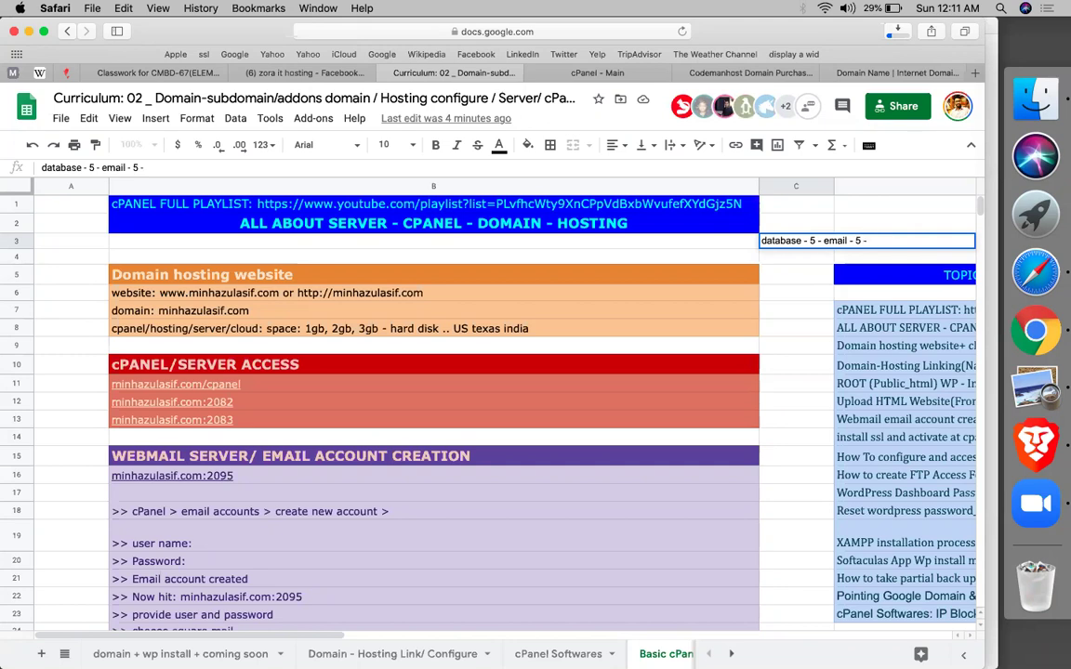
text(no of 5 - add one 01)
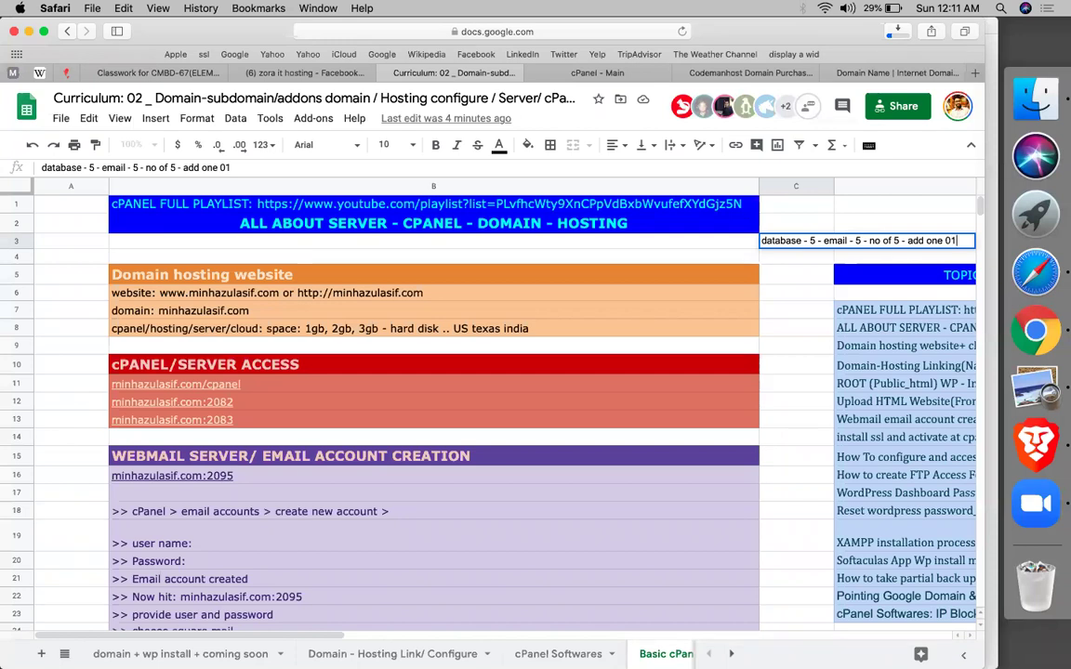
key(BackSpace)
key(BackSpace)
key(BackSpace)
key(BackSpace)
text(domain)
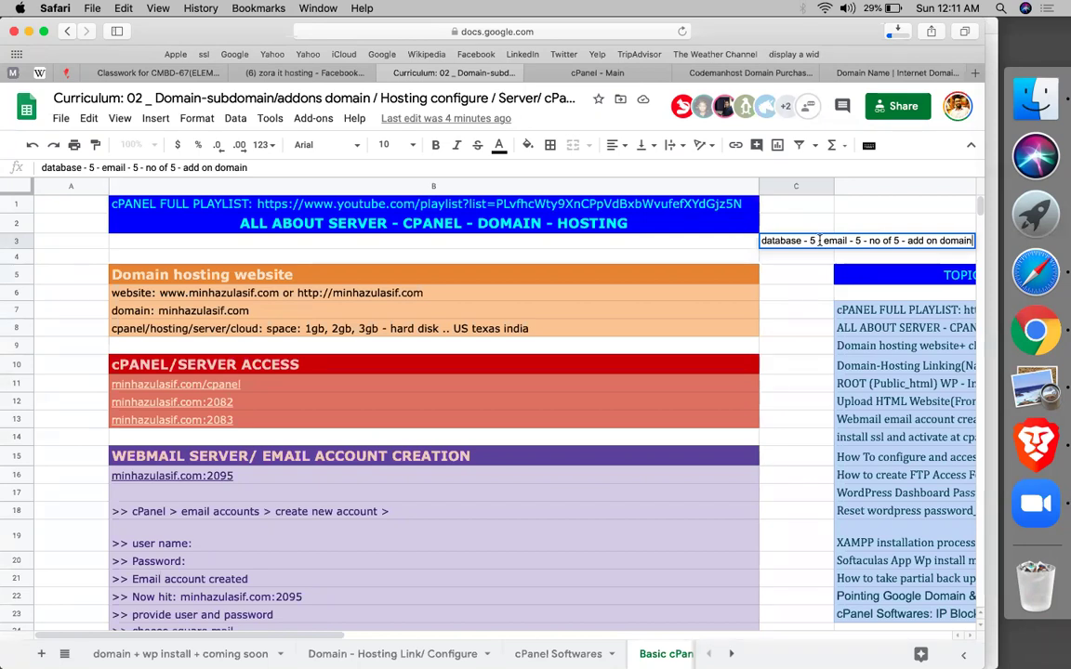
click(809, 241)
key(shift+Right)
text(unl)
key(Right)
key(Right)
key(Right)
key(Right)
key(Right)
key(Right)
key(Right)
key(Right)
key(Right)
key(Right)
key(Right)
key(Right)
key(Right)
key(Right)
key(Right)
key(Right)
key(Right)
key(Right)
key(Right)
key(Right)
key(Right)
key(Down)
key(Escape)
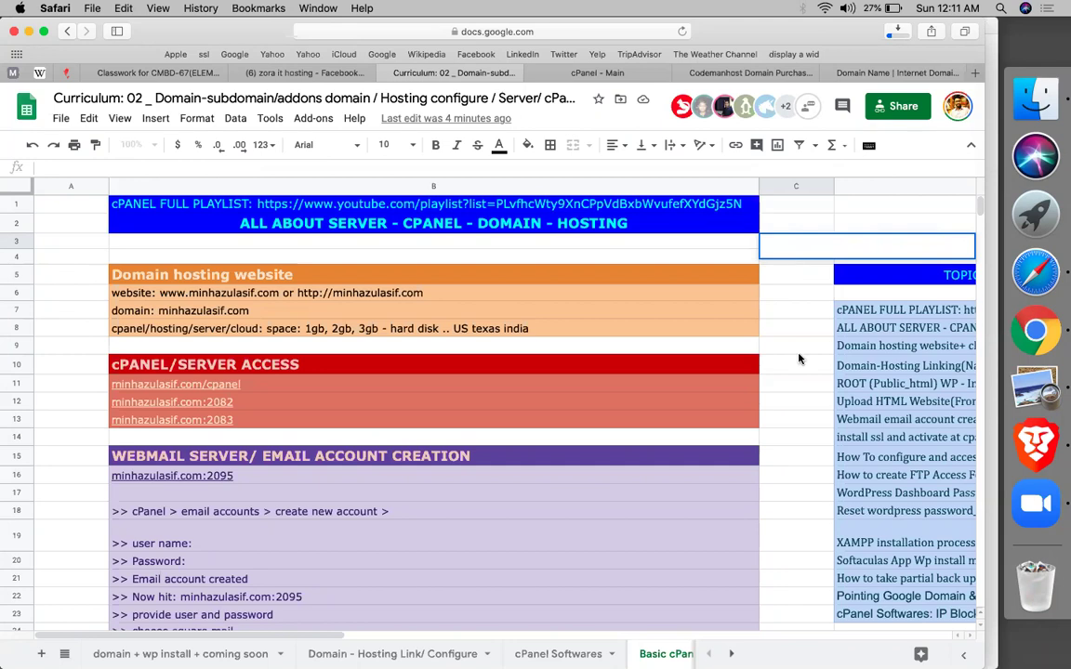
click(797, 347)
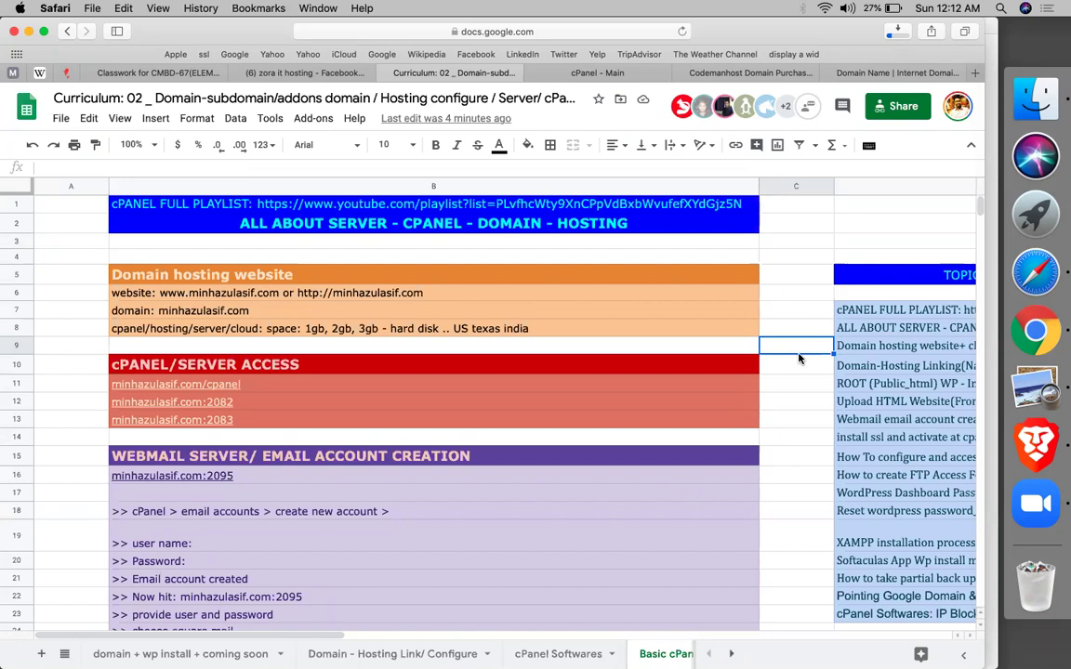
scroll(706, 432, down, 3)
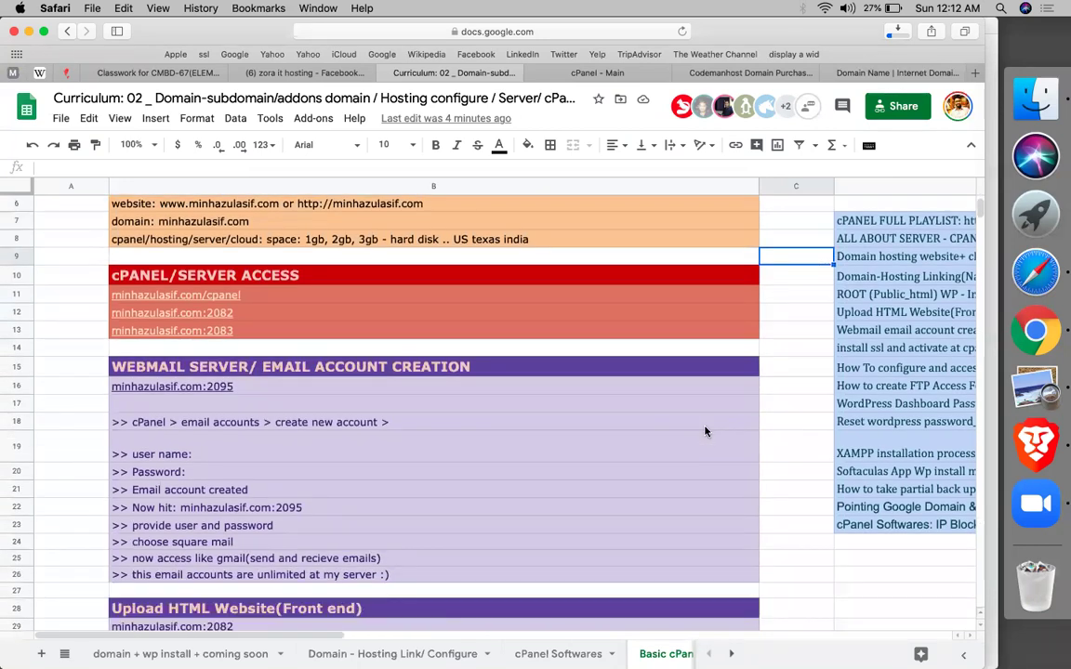
scroll(590, 477, down, 5)
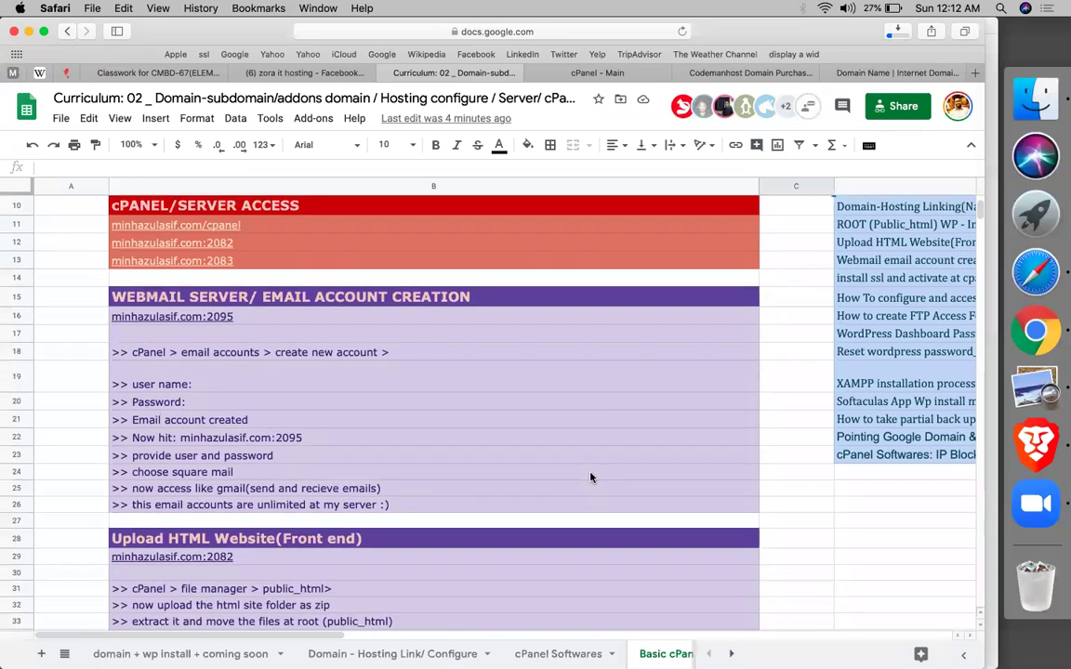
scroll(589, 477, down, 5)
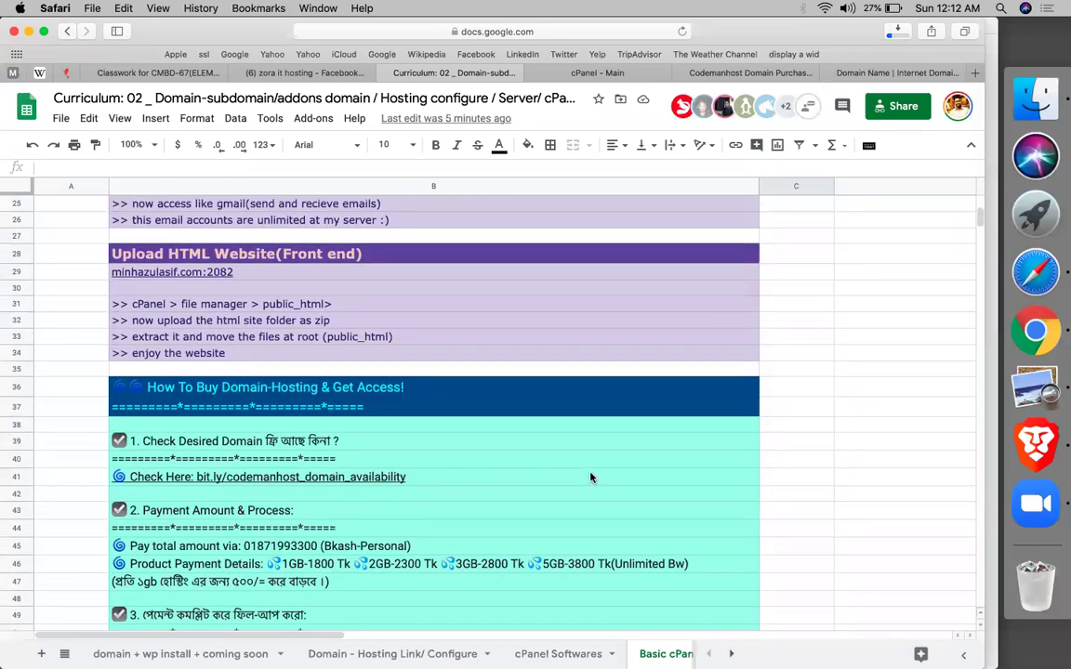
scroll(589, 477, down, 10)
scroll(590, 477, up, 20)
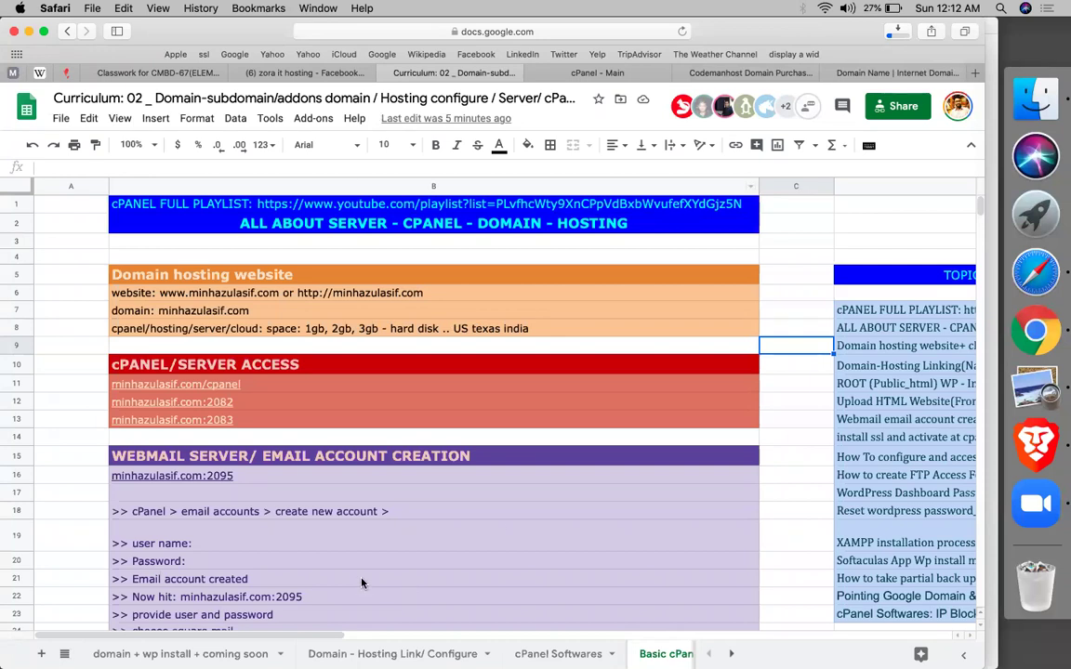
Close the Codemanhost domain purchase form and internet.bs search results tabs
click(855, 72)
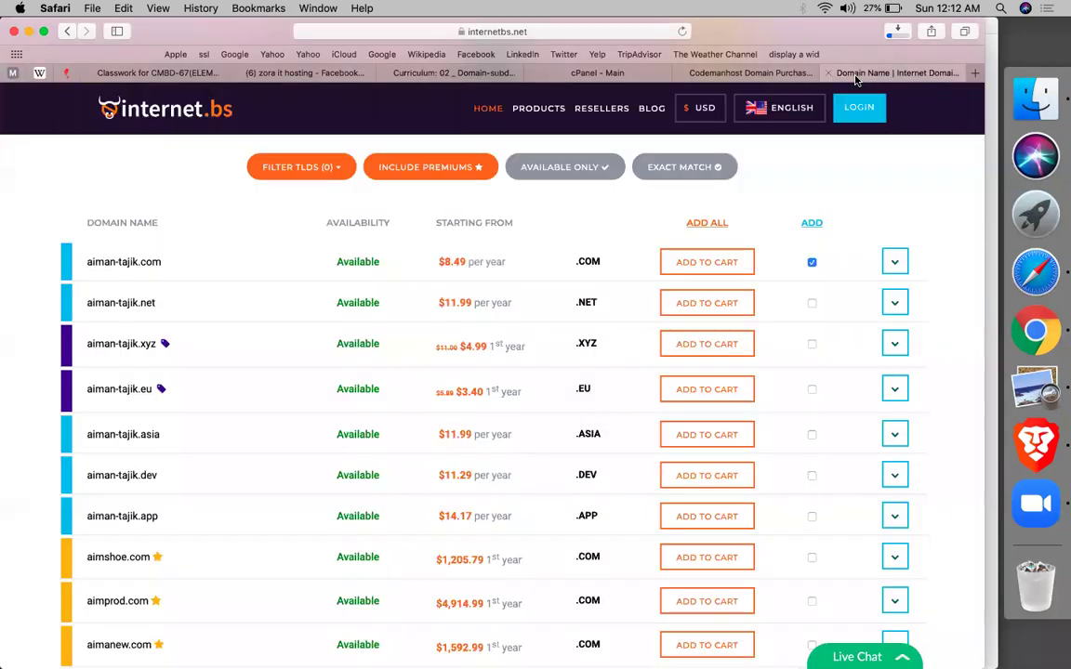
click(762, 73)
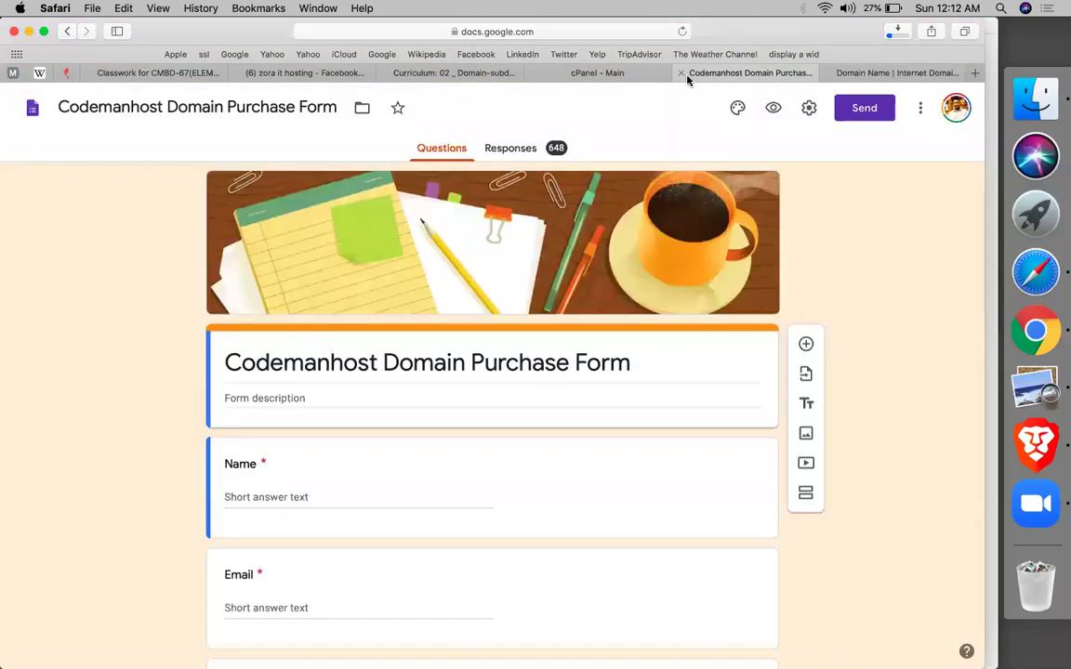
click(680, 72)
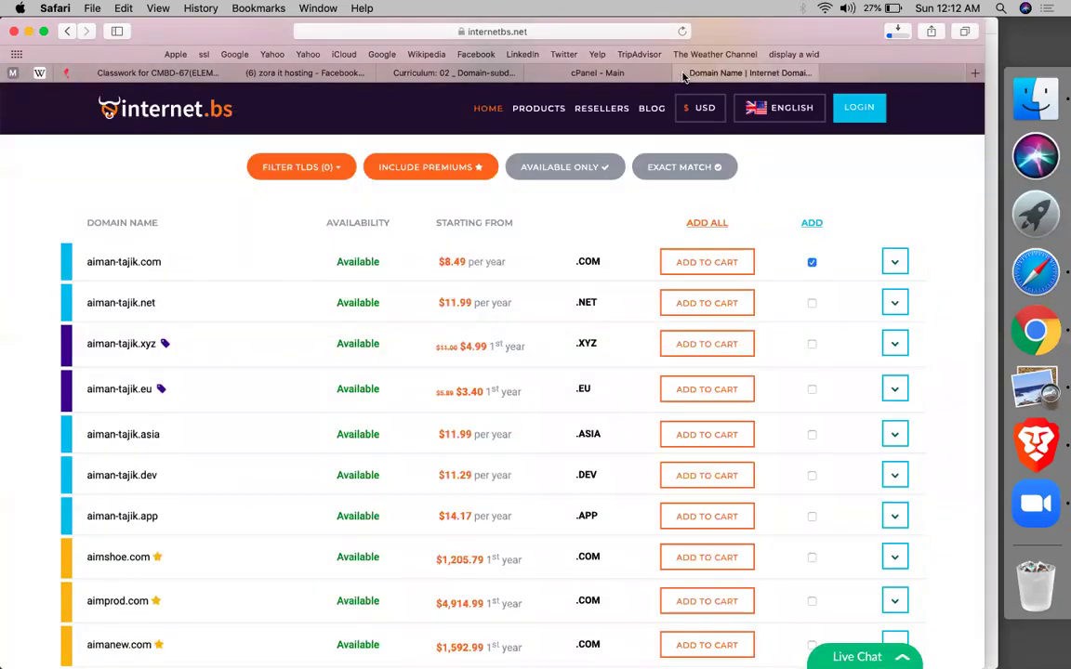
click(681, 72)
Scroll the cPanel home, then return to the curriculum spreadsheet
scroll(778, 250, up, 15)
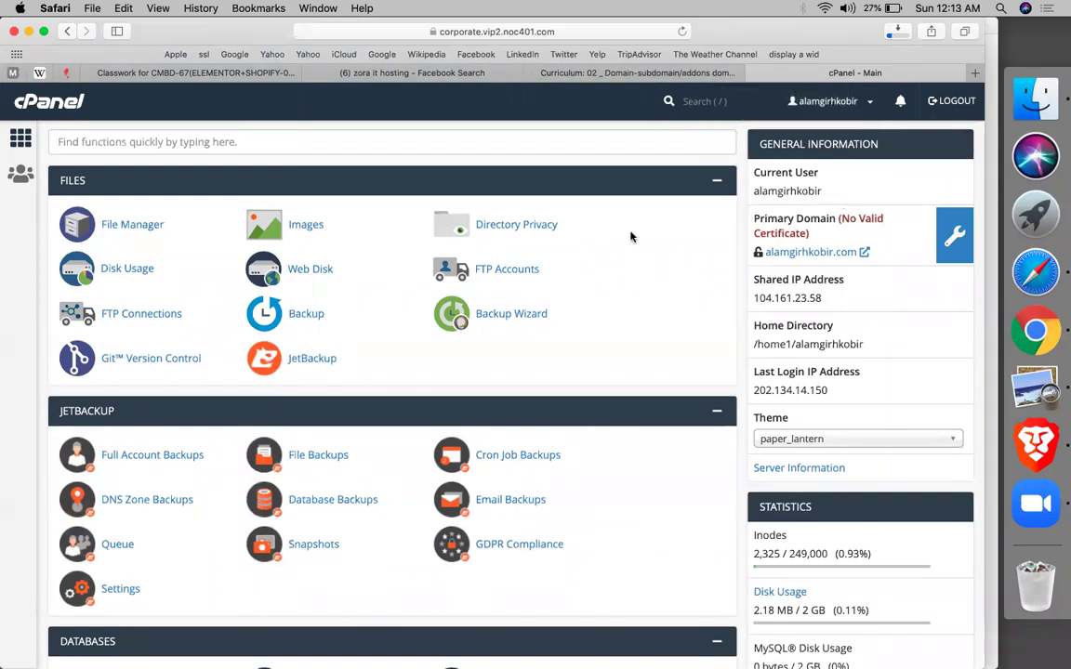
scroll(372, 347, down, 5)
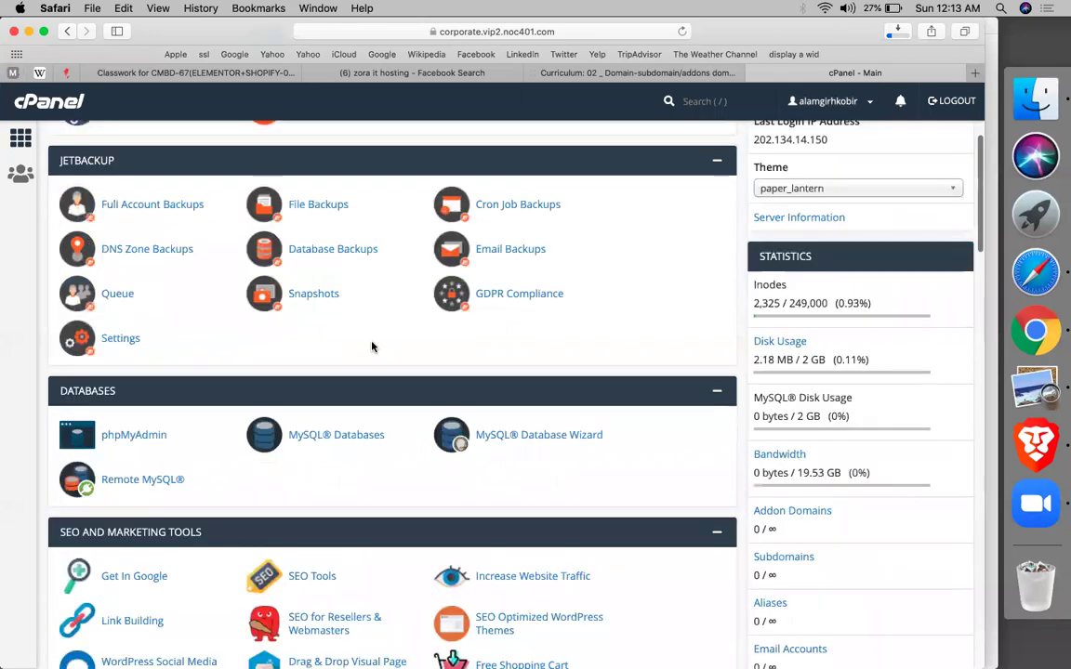
scroll(371, 341, down, 3)
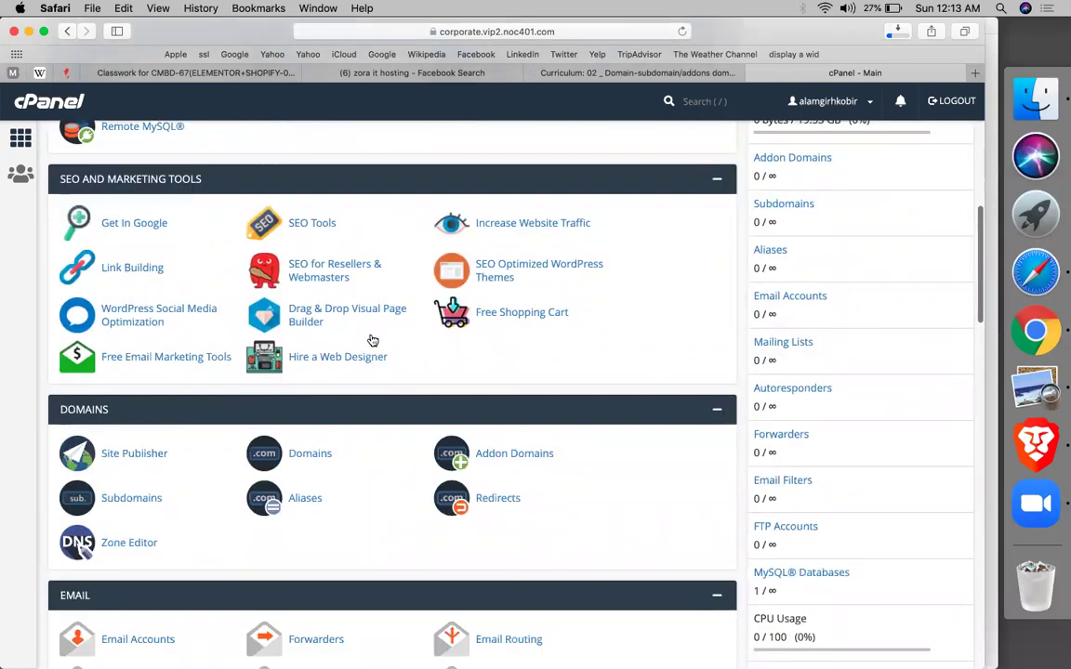
scroll(371, 341, down, 2)
click(578, 78)
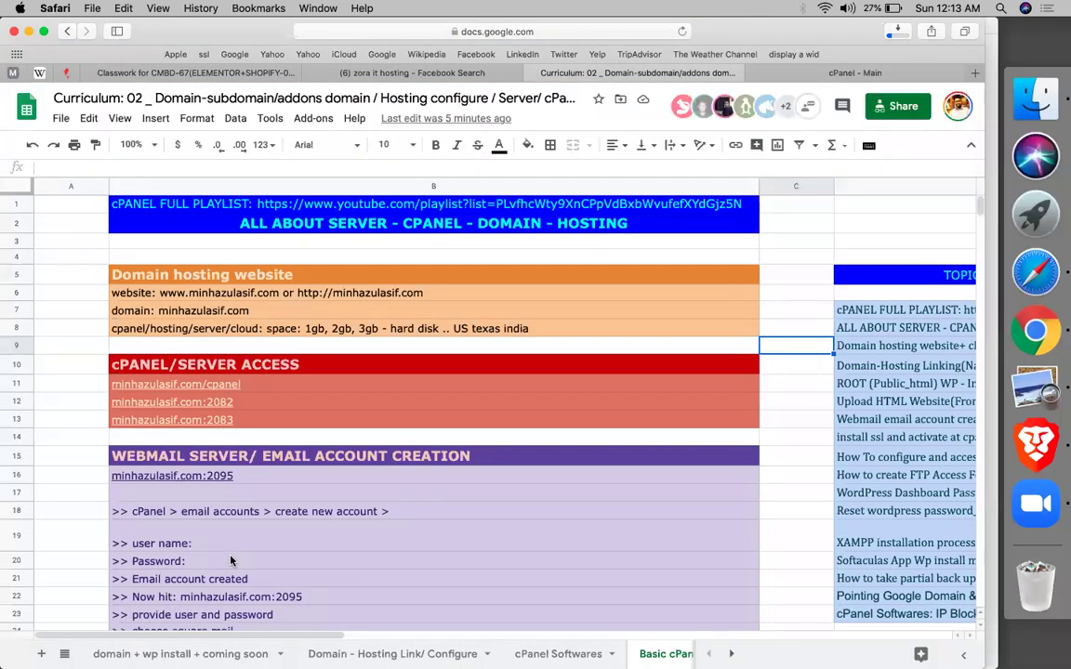
Copy the cPanel full playlist URL from cell B1 and load it in a new tab
scroll(231, 560, down, 10)
scroll(206, 498, up, 3)
scroll(206, 499, up, 4)
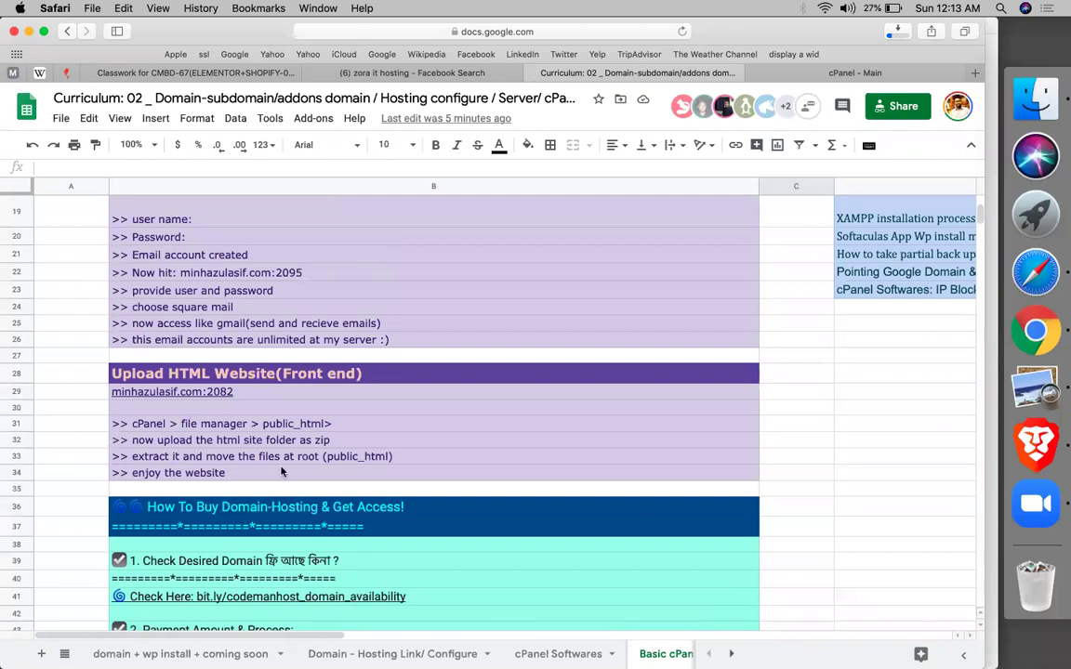
scroll(281, 472, up, 6)
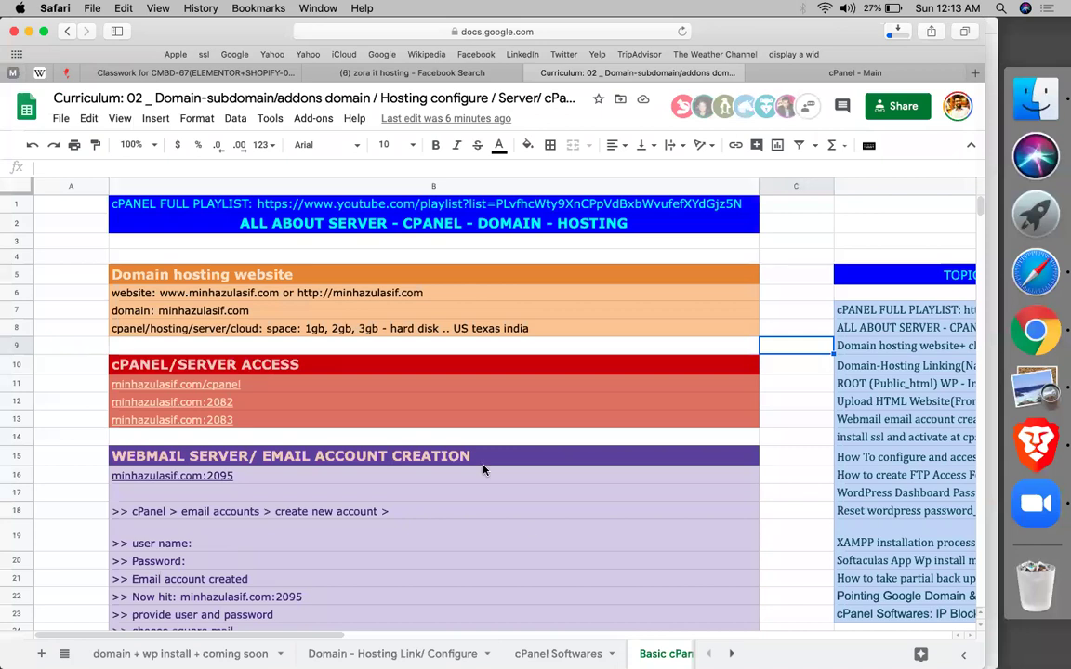
click(351, 209)
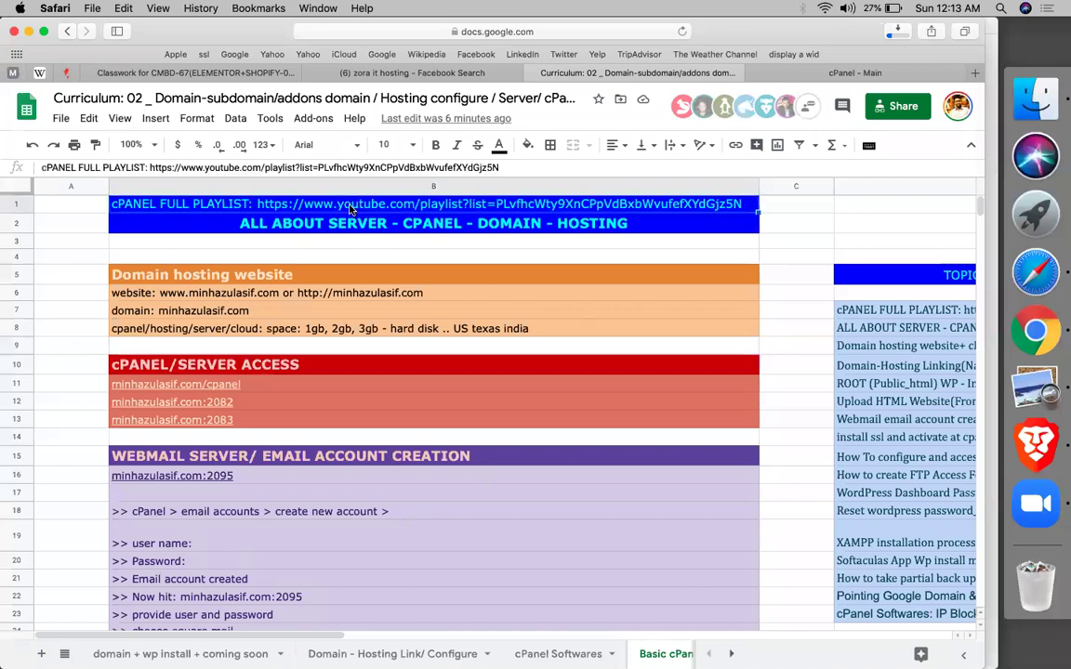
double_click(260, 203)
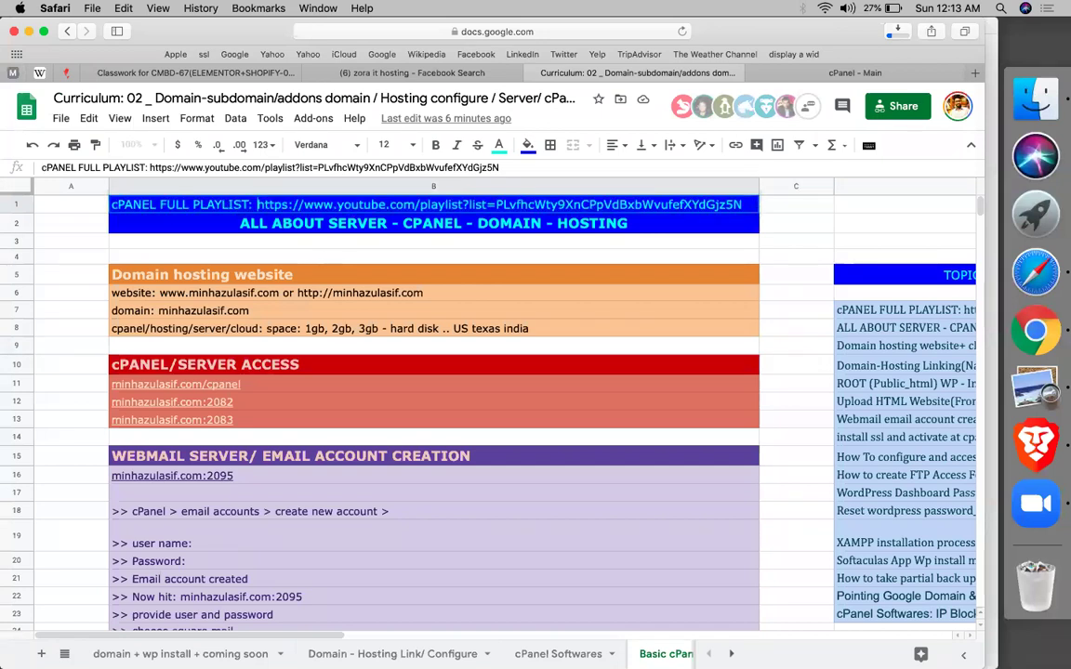
drag(257, 204, 742, 205)
key(super+c)
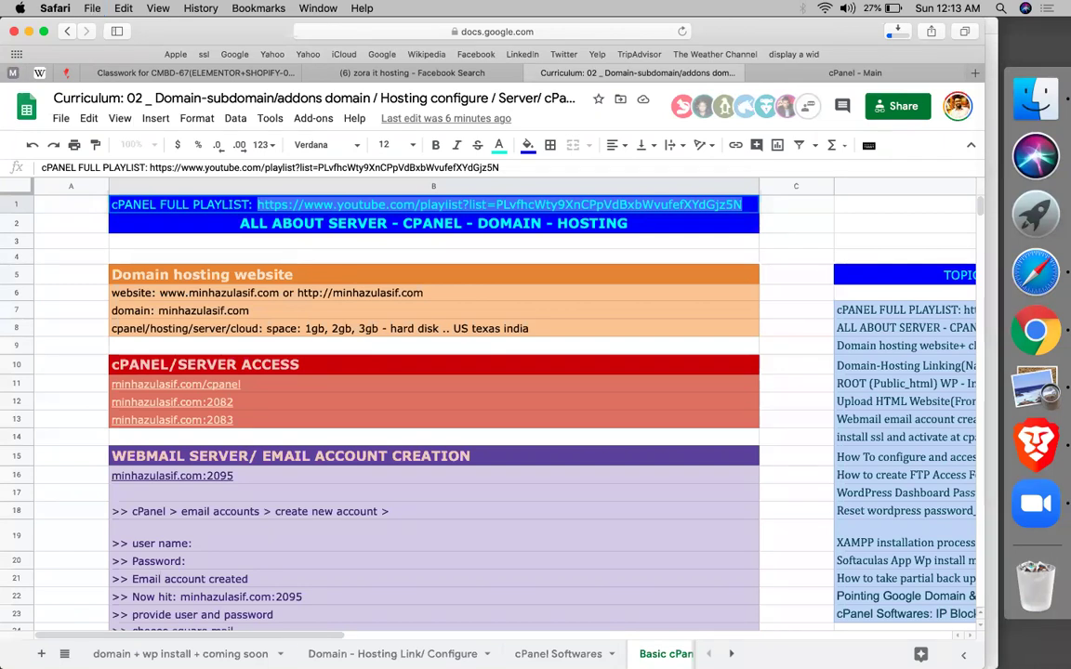
key(super+t)
key(super+v)
key(Return)
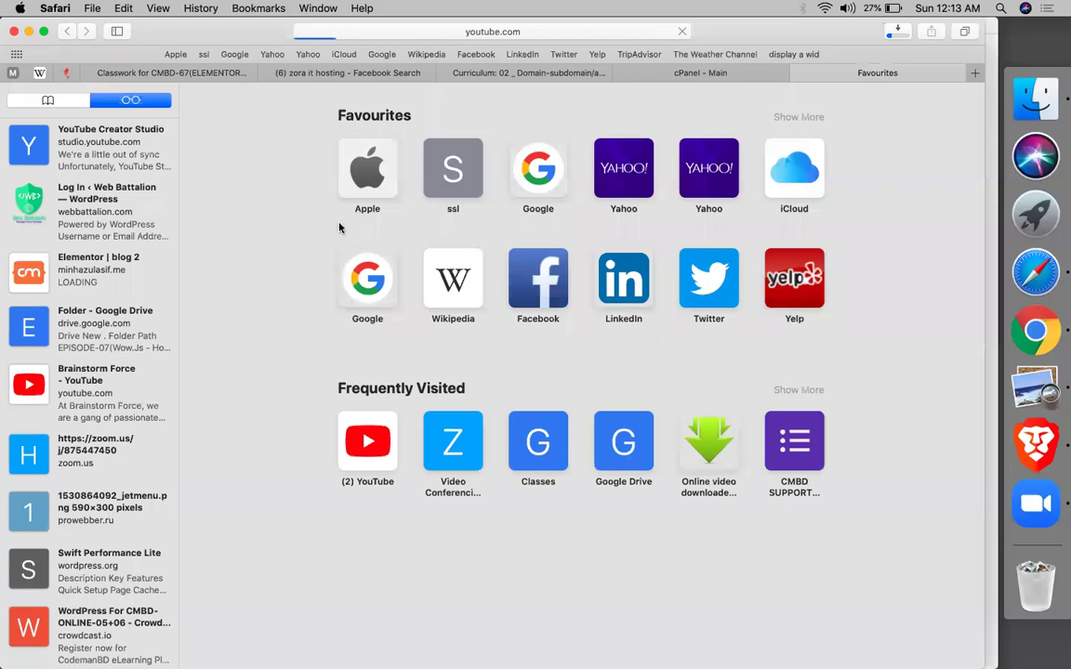
Glance at the cPanel home, then return to the loaded YouTube playlist tab
click(676, 75)
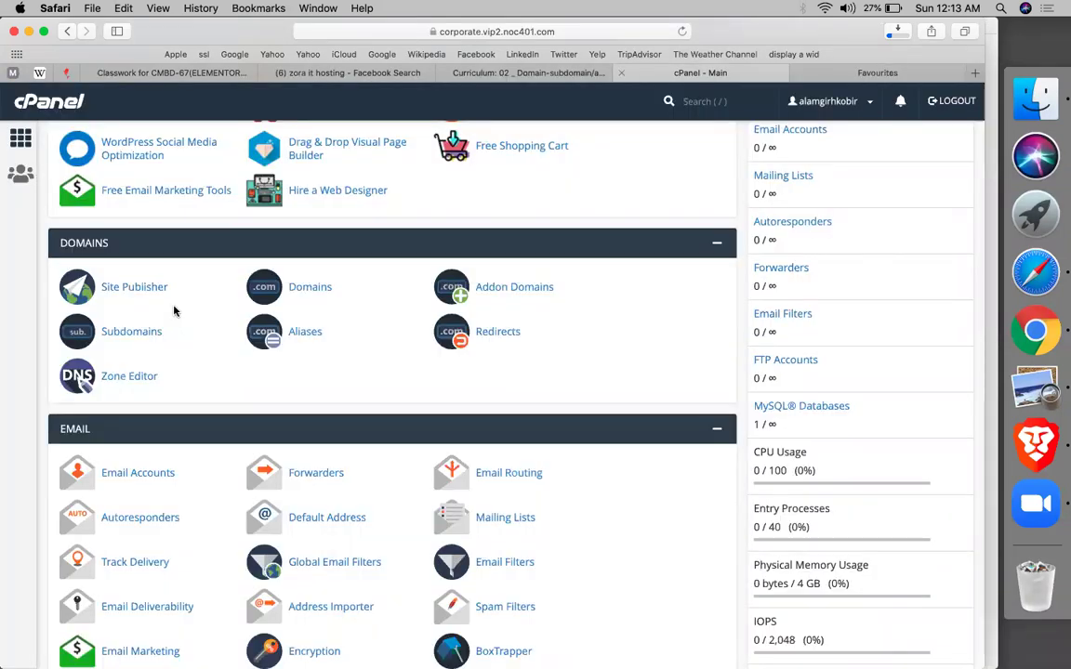
scroll(358, 409, down, 5)
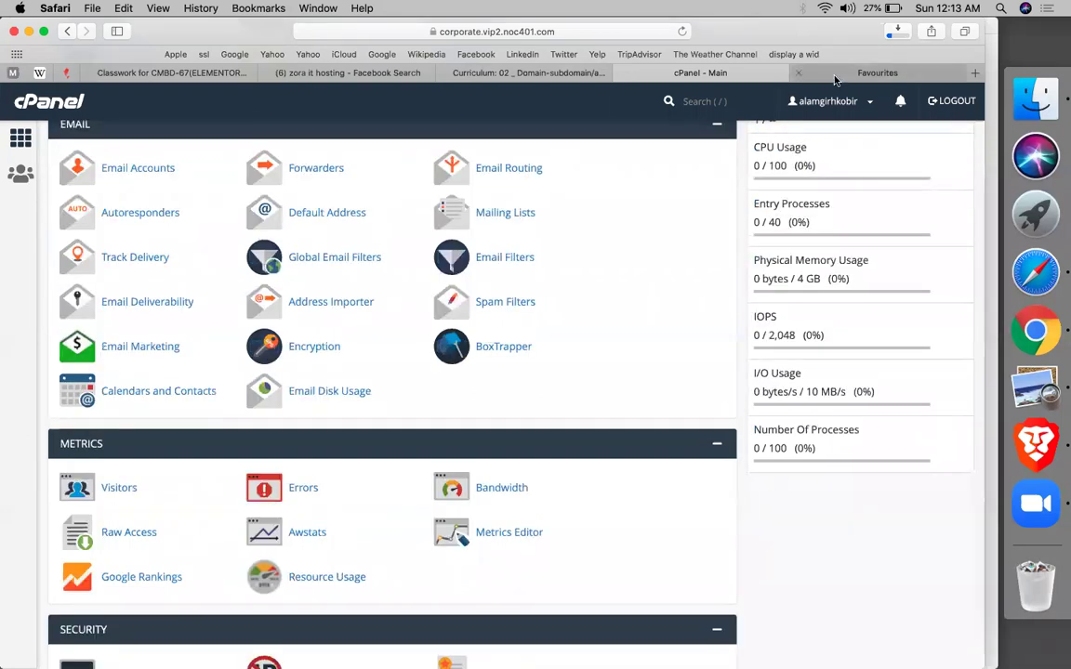
click(835, 79)
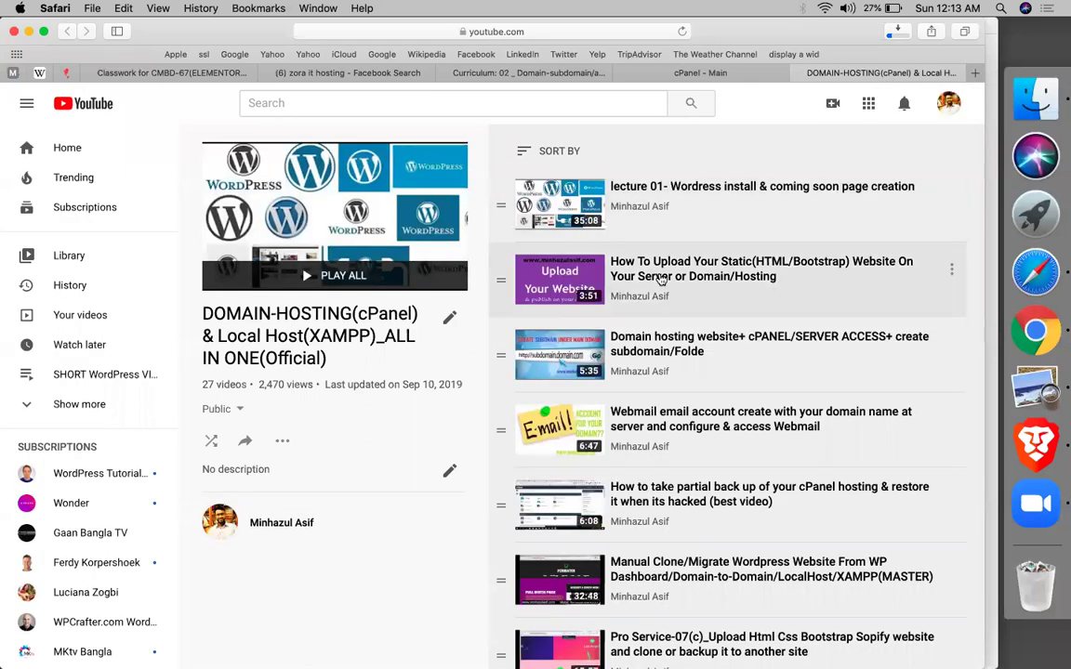
Scroll down through the DOMAIN-HOSTING playlist's videos to the end of the list
scroll(661, 279, down, 2)
scroll(696, 279, down, 1)
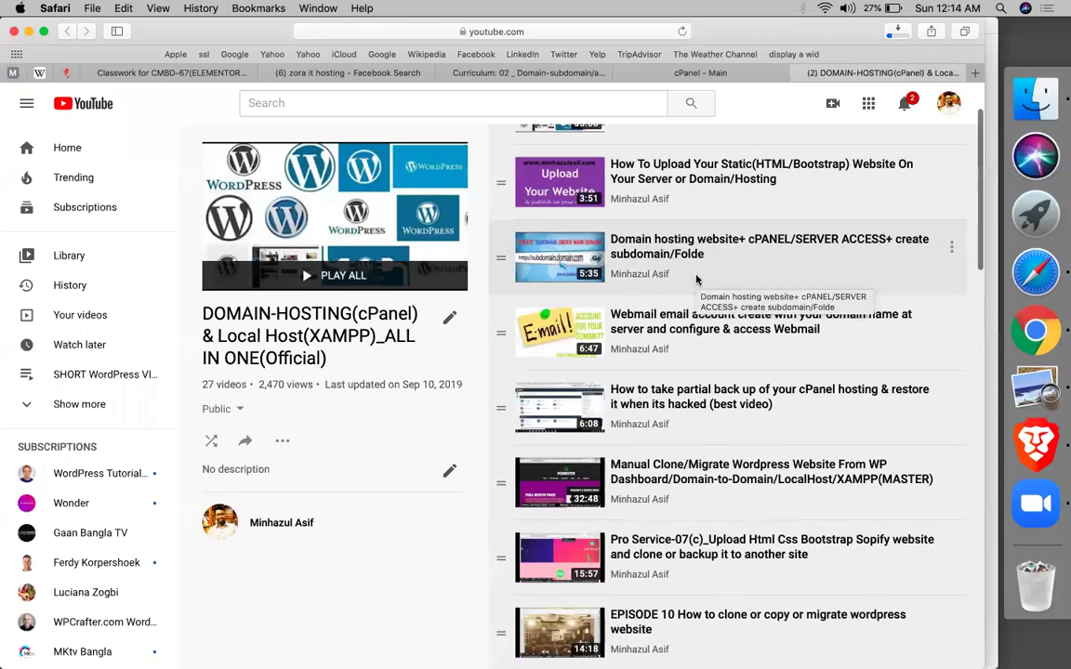
scroll(644, 307, down, 2)
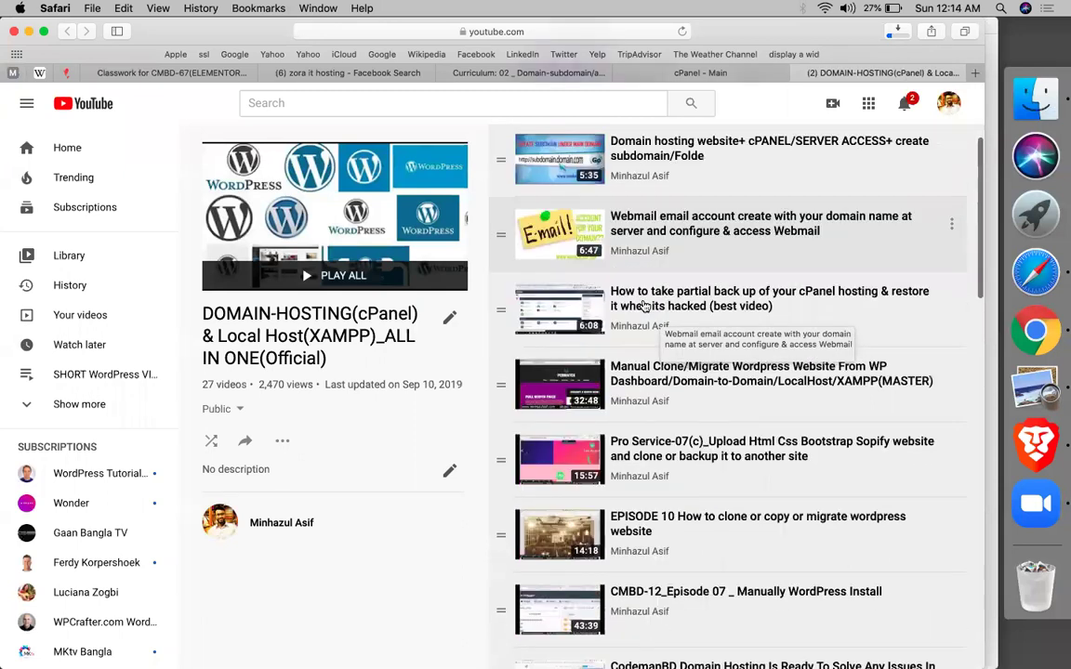
scroll(662, 293, down, 1)
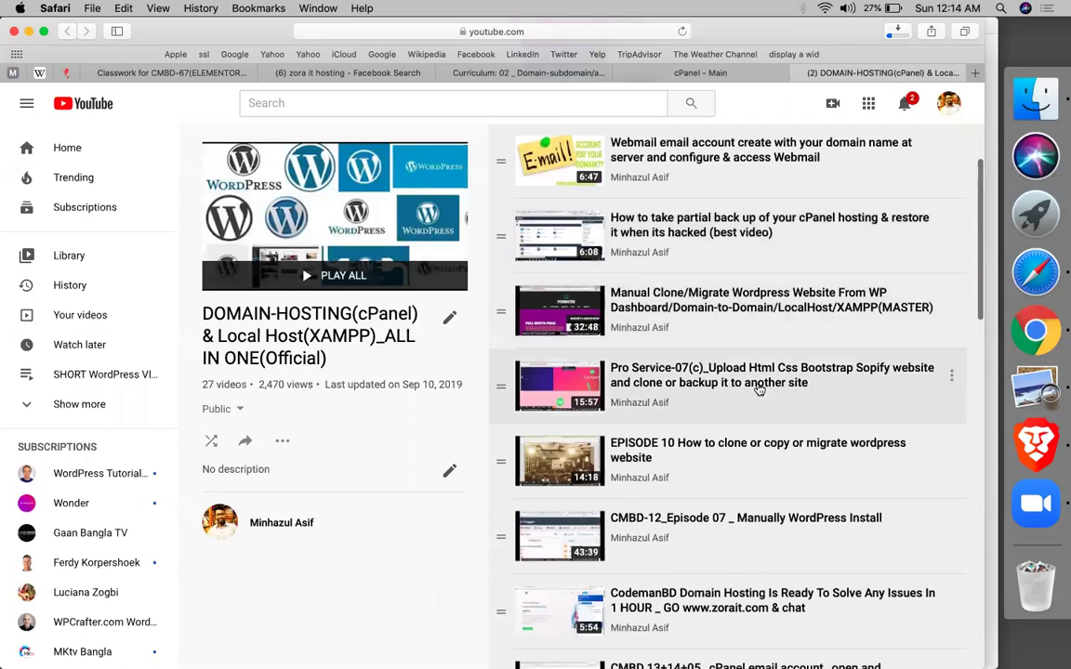
scroll(759, 390, down, 2)
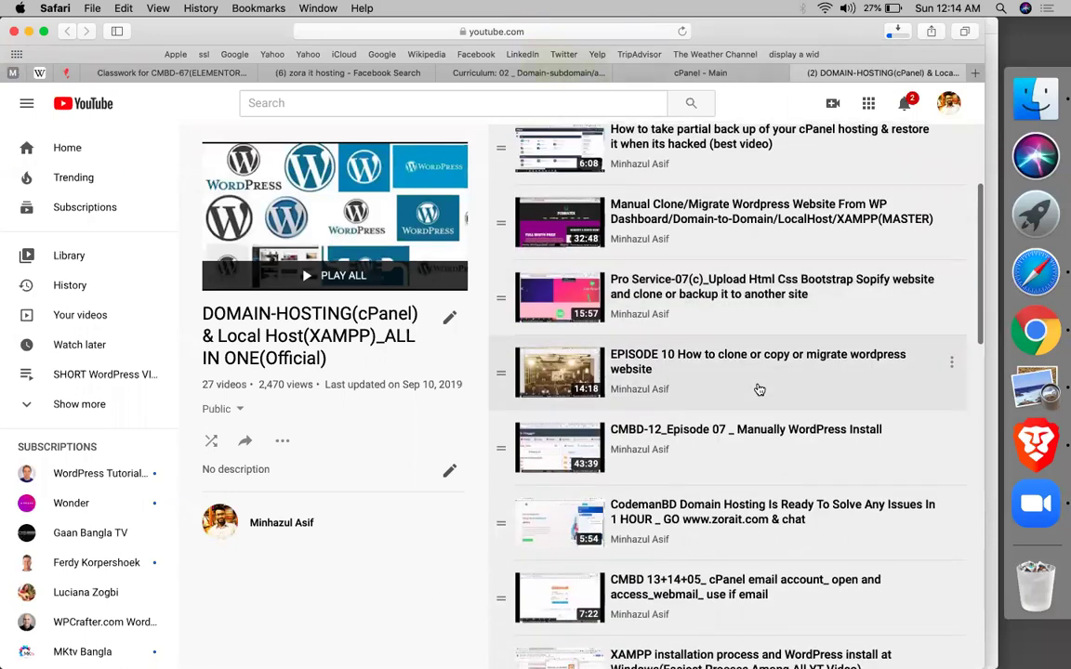
scroll(759, 389, down, 1)
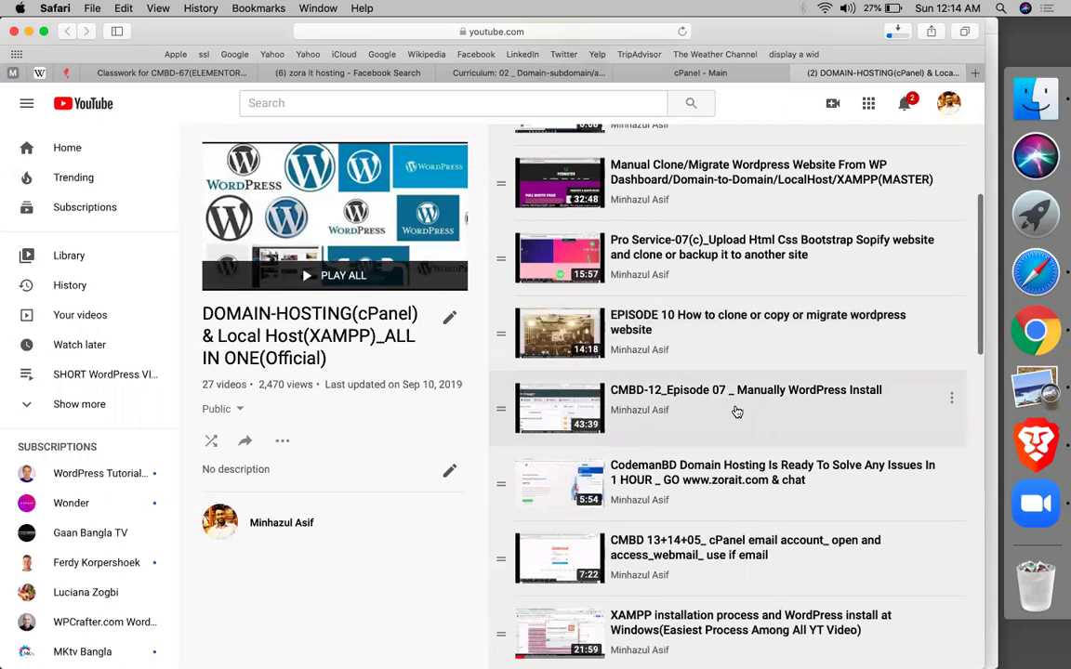
scroll(736, 412, down, 2)
scroll(676, 434, down, 2)
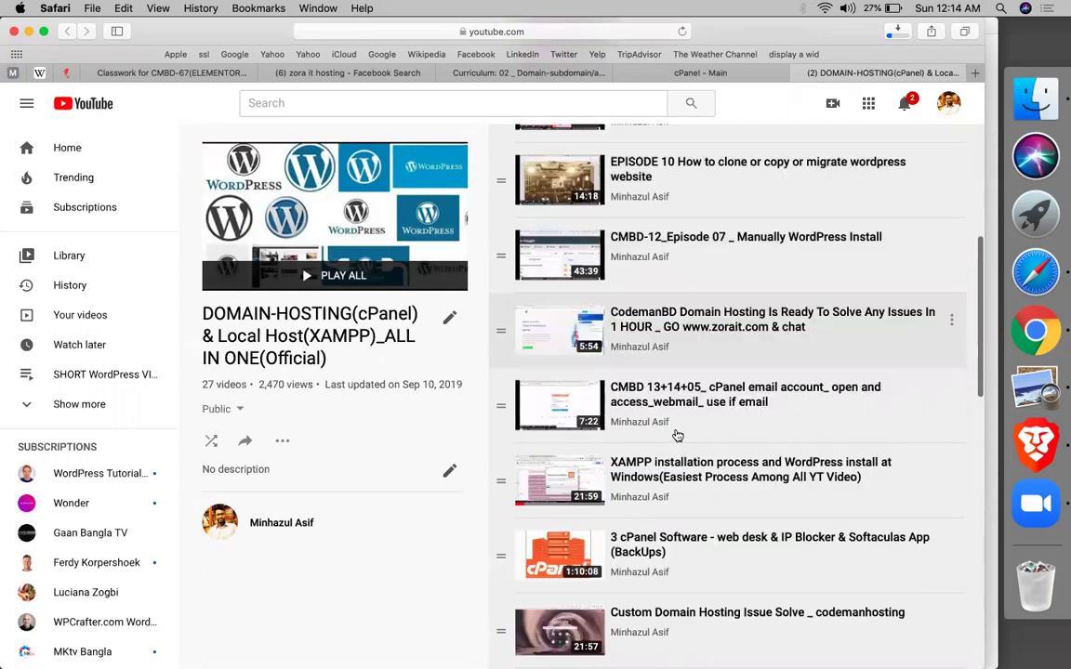
scroll(684, 437, down, 1)
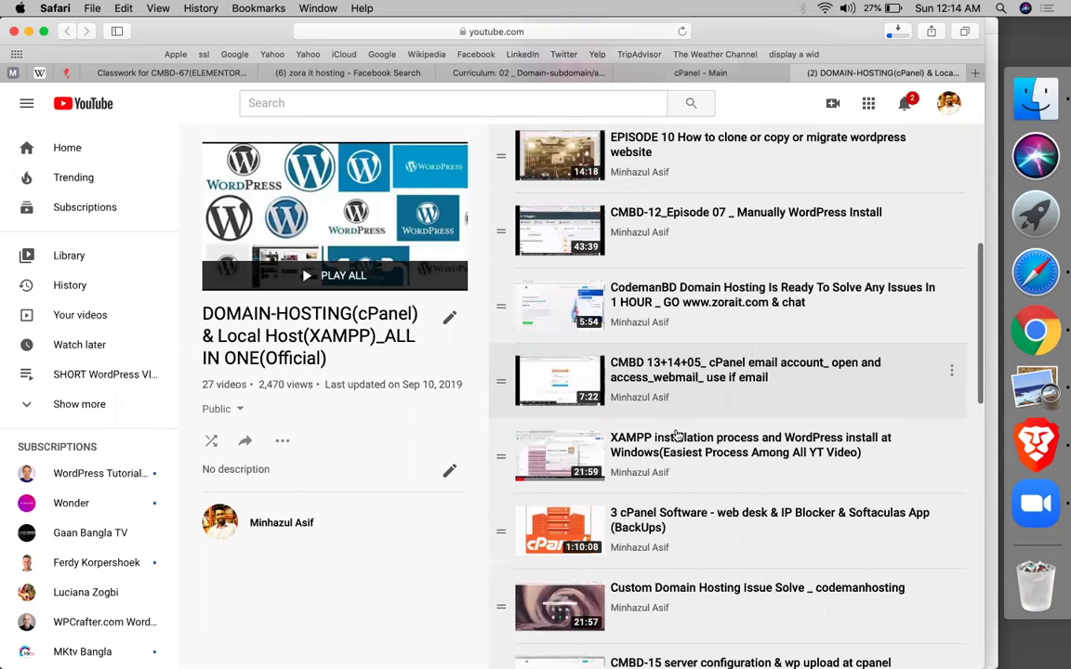
scroll(692, 444, down, 2)
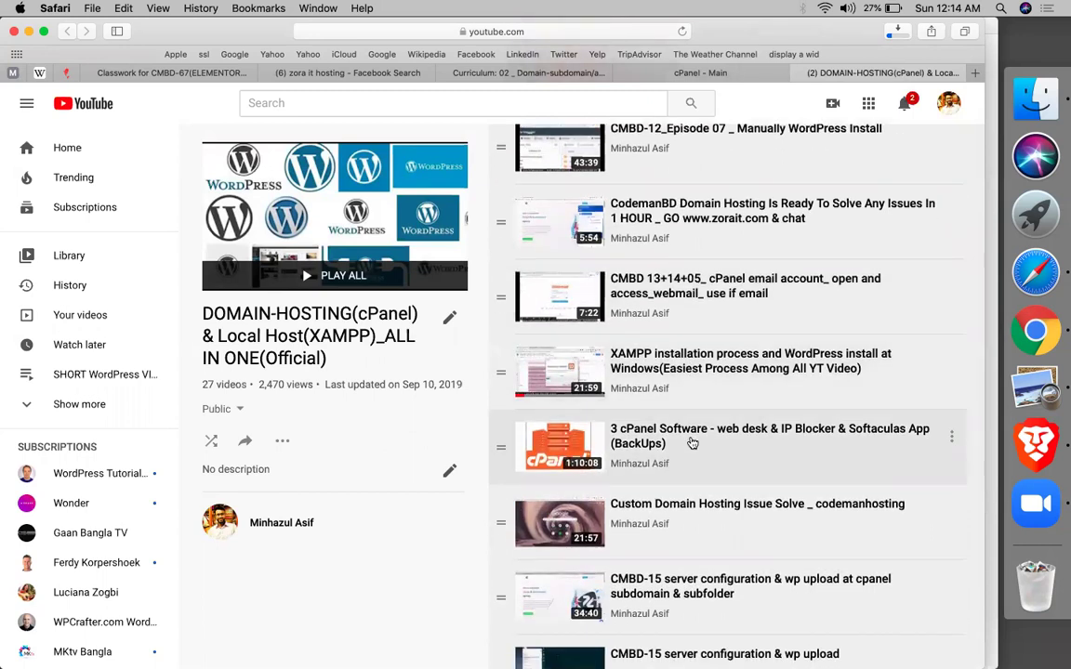
scroll(651, 493, down, 2)
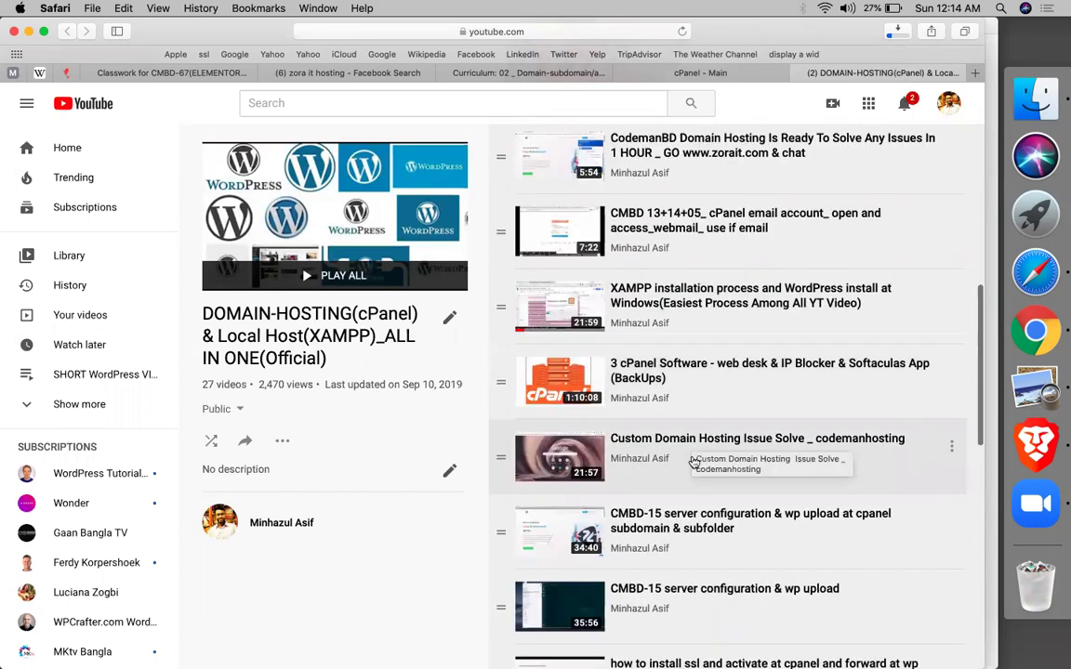
scroll(693, 461, down, 2)
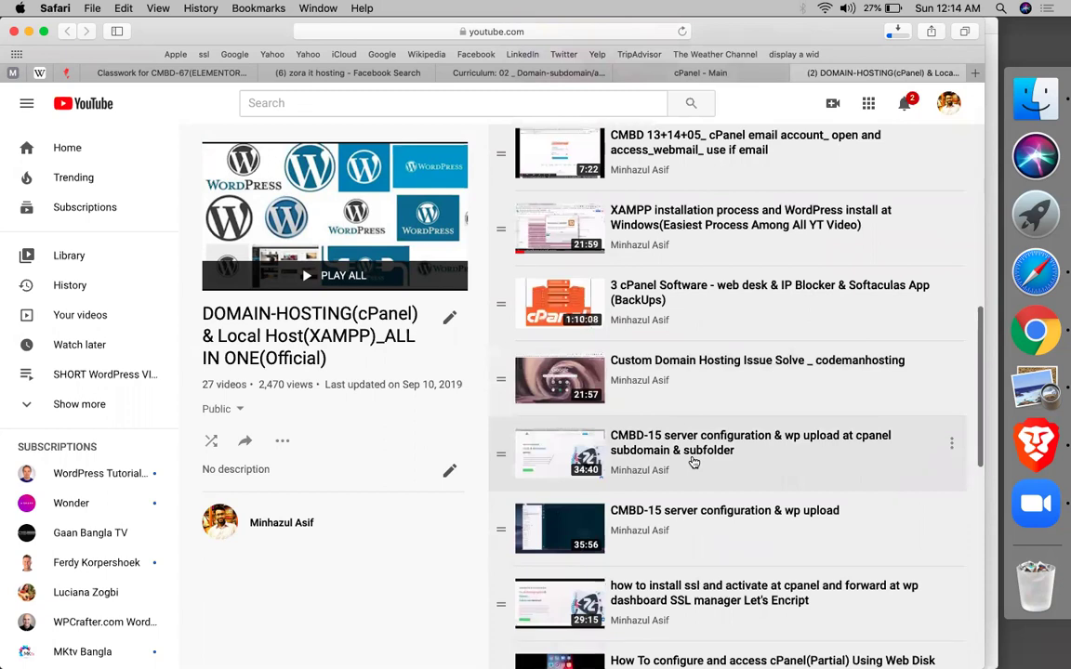
scroll(692, 461, down, 18)
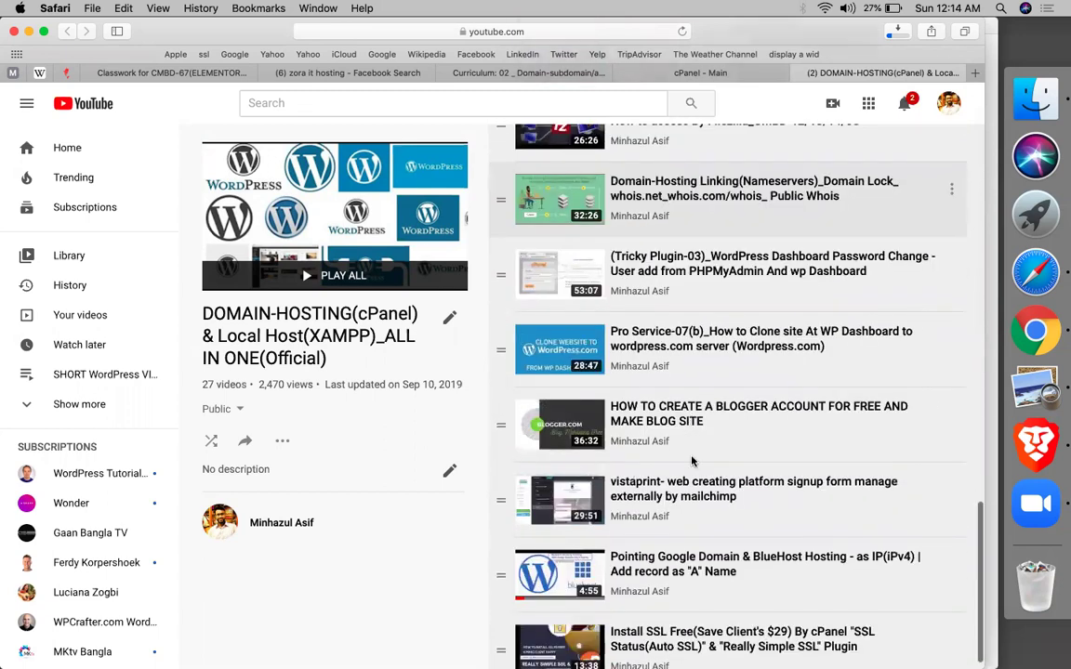
scroll(693, 461, down, 1)
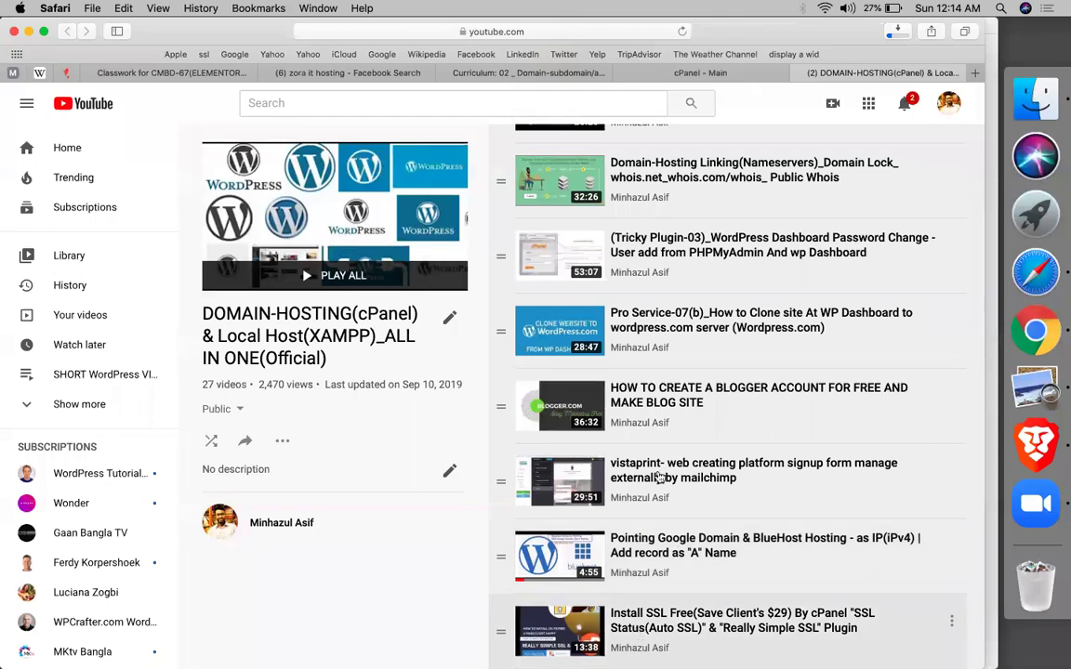
Return to the top of the playlist and bring up the curriculum's Basic cPanel/ Server sheet
scroll(660, 477, up, 2)
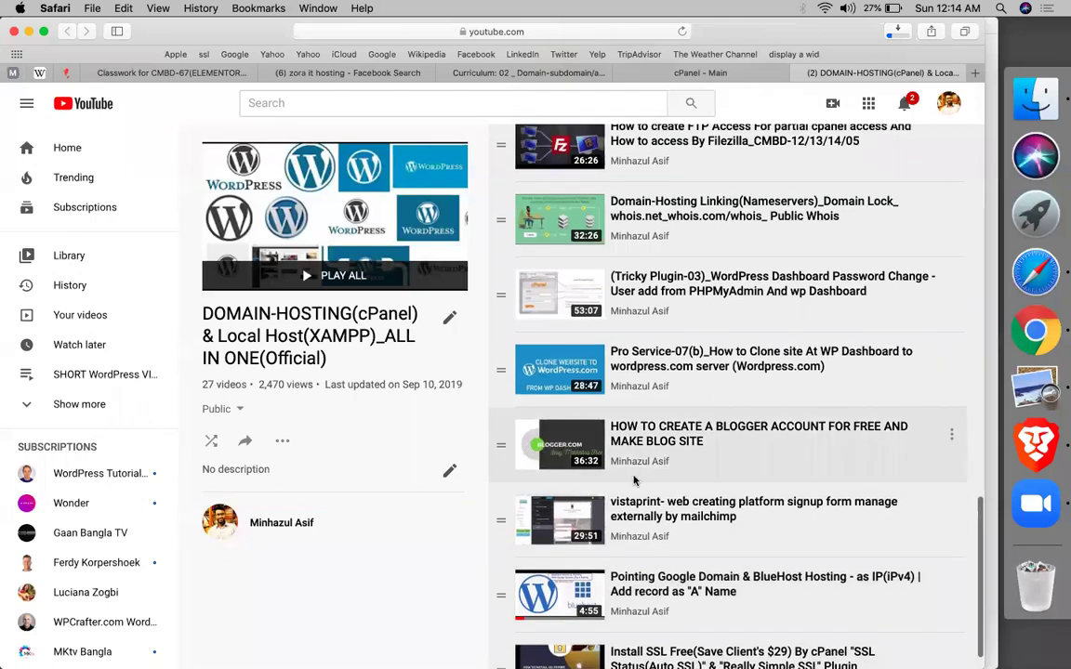
scroll(679, 378, up, 3)
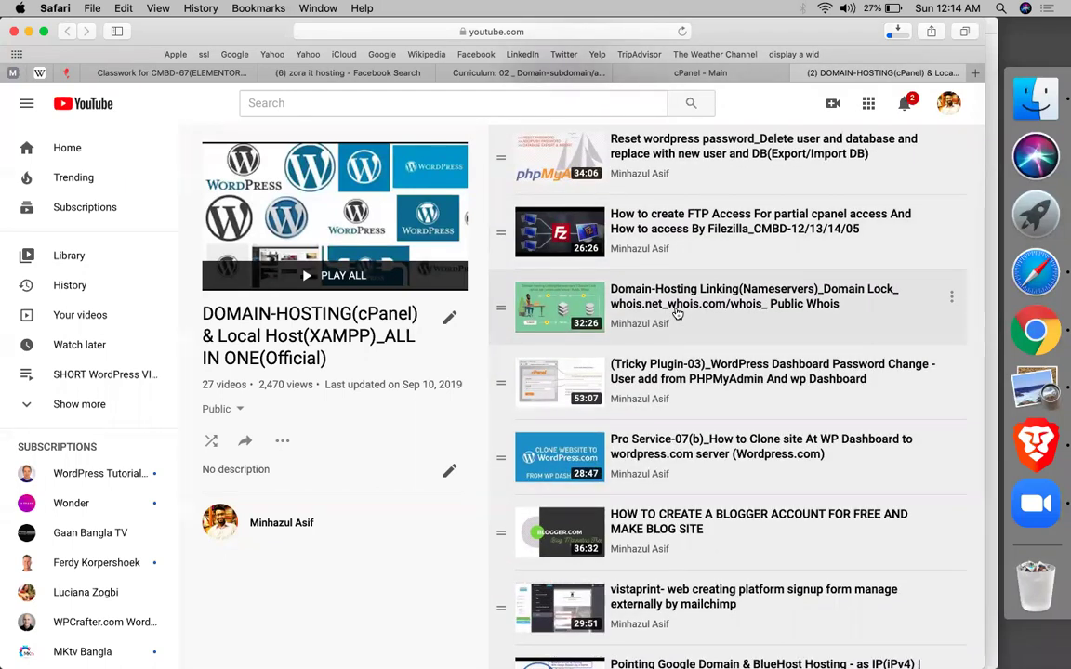
scroll(679, 313, up, 5)
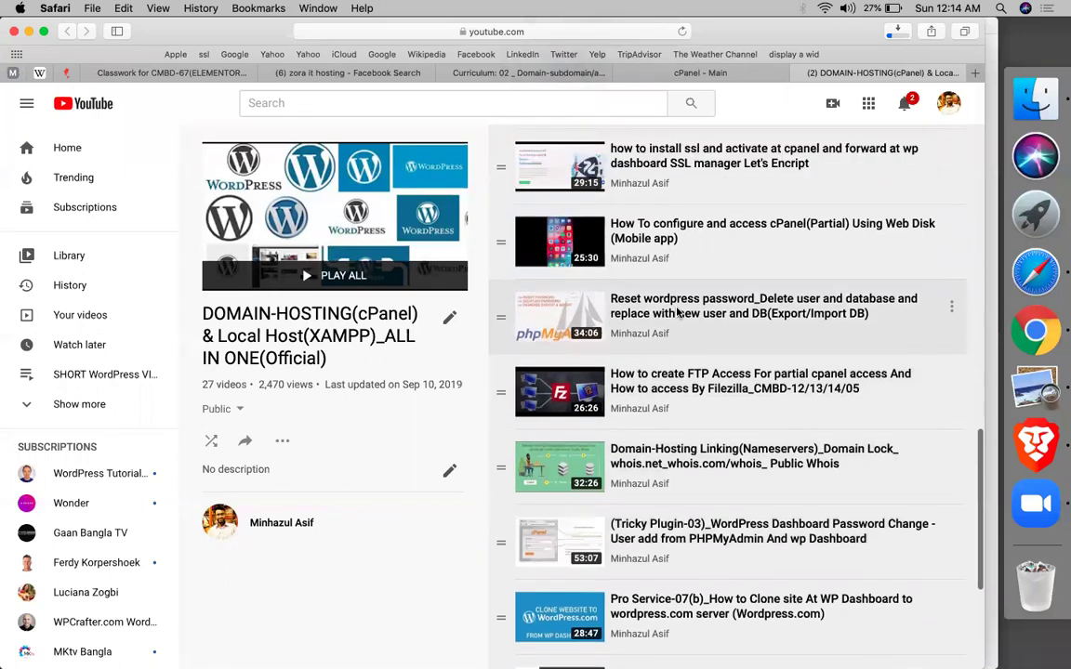
scroll(697, 288, up, 1)
scroll(716, 264, up, 9)
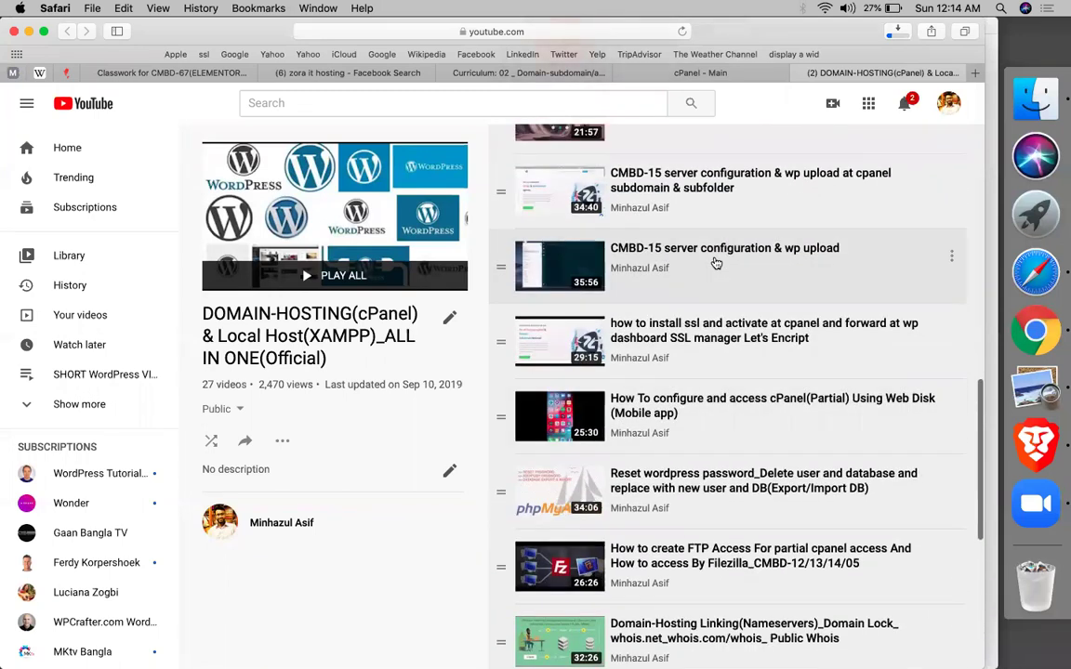
scroll(716, 264, up, 20)
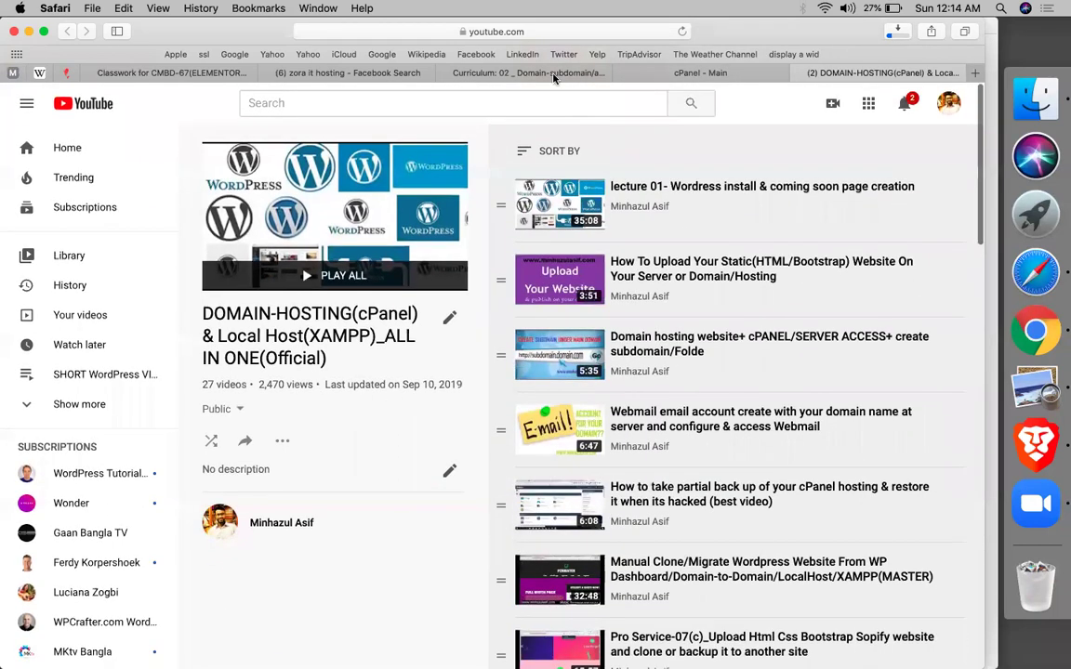
click(483, 80)
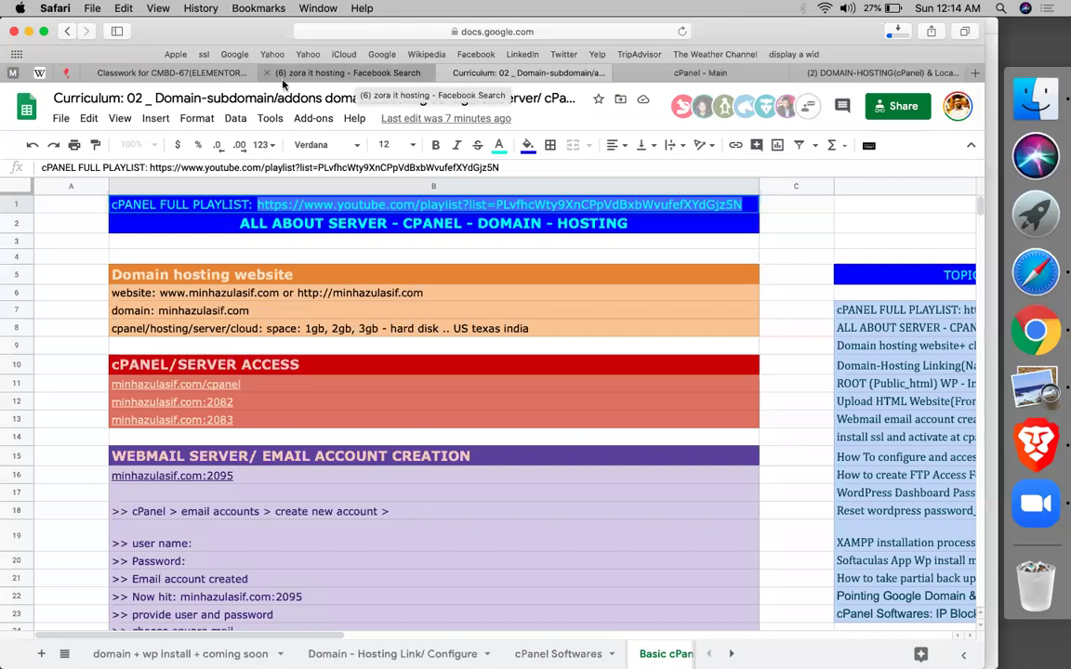
Start a new Classwork material titled 'get my all cpanel/ server videos - playlist'
click(197, 73)
click(263, 162)
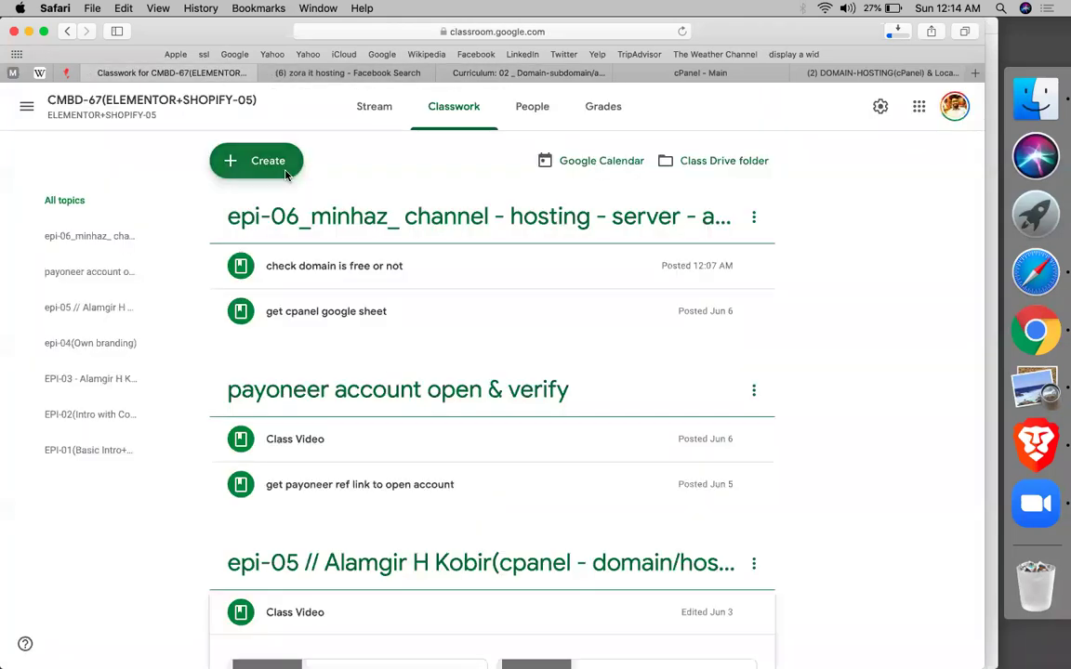
click(270, 275)
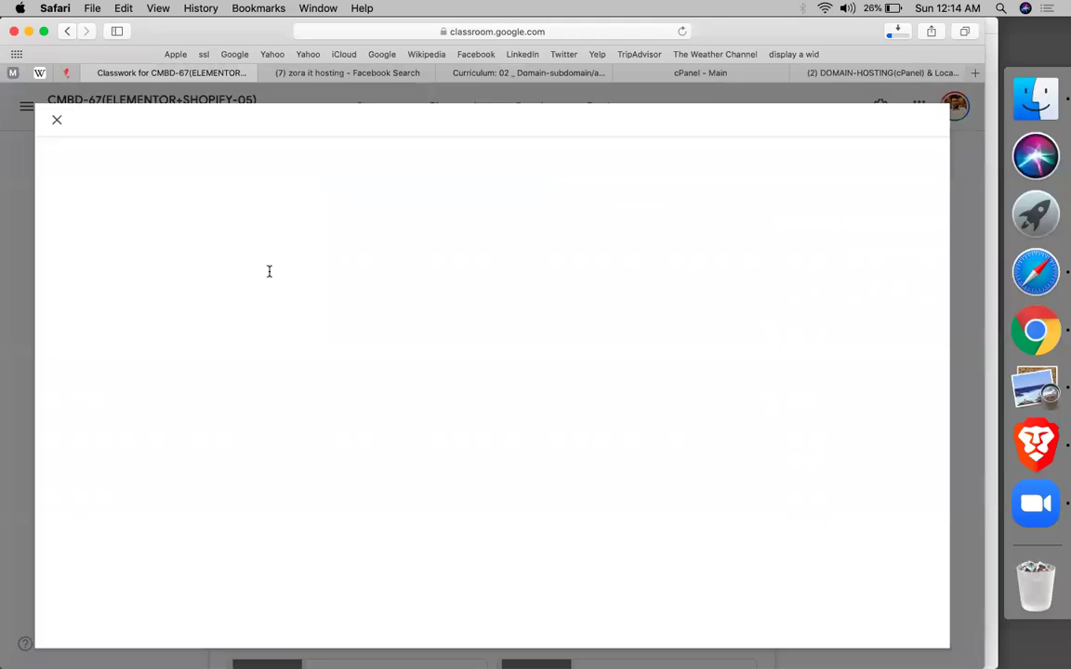
text(get m)
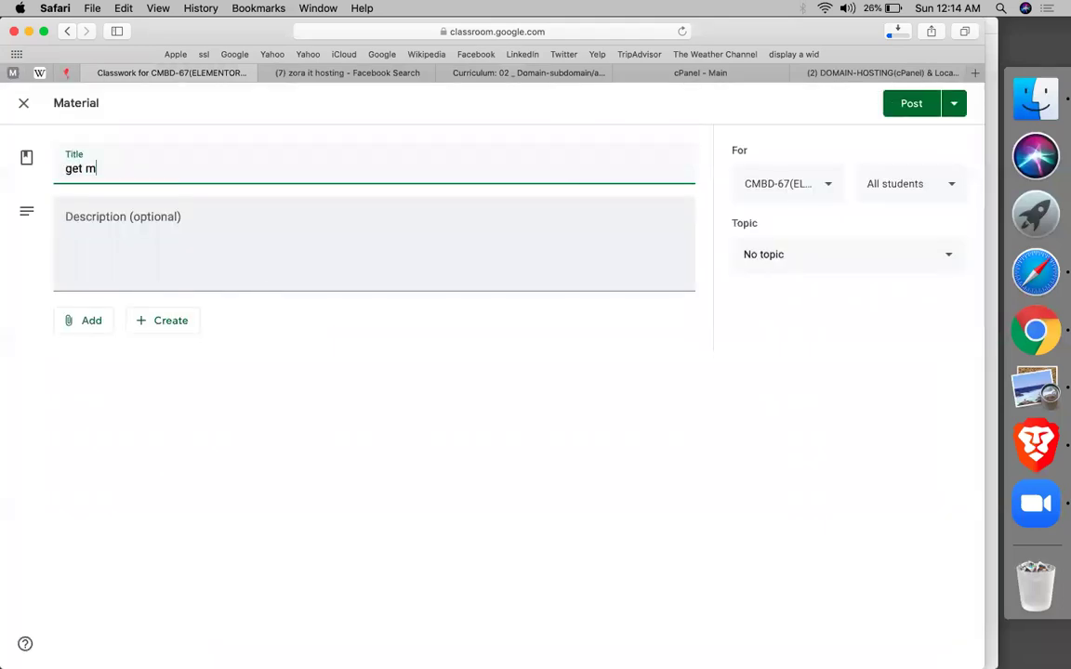
text(y all cpanel/ server videos )
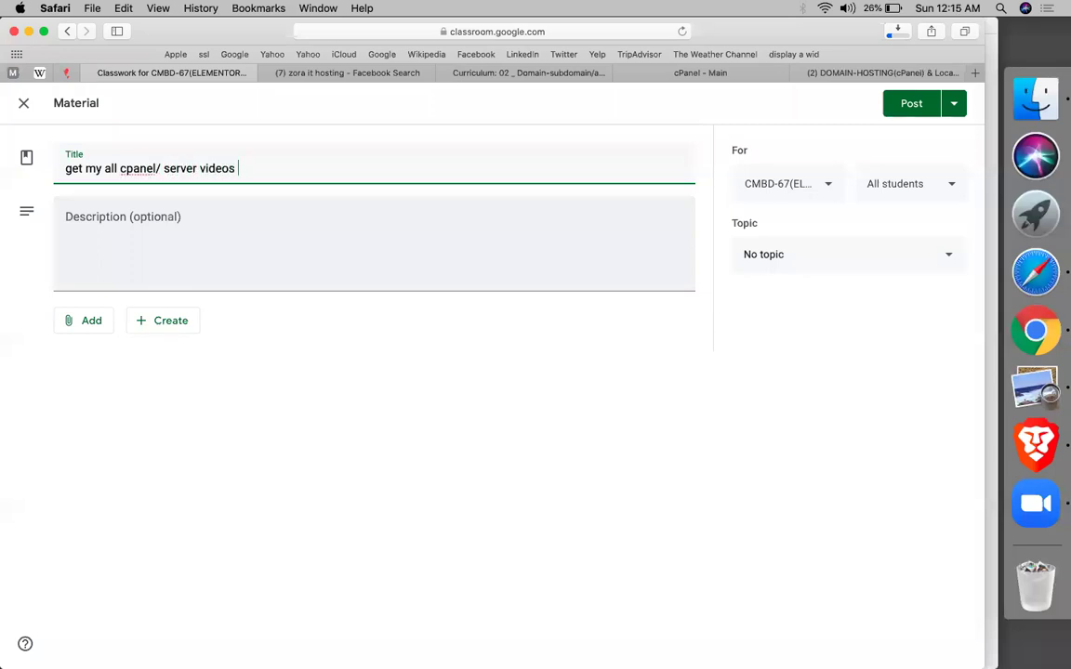
text(- playlist)
Attach the copied YouTube playlist URL to the material as a link
click(70, 333)
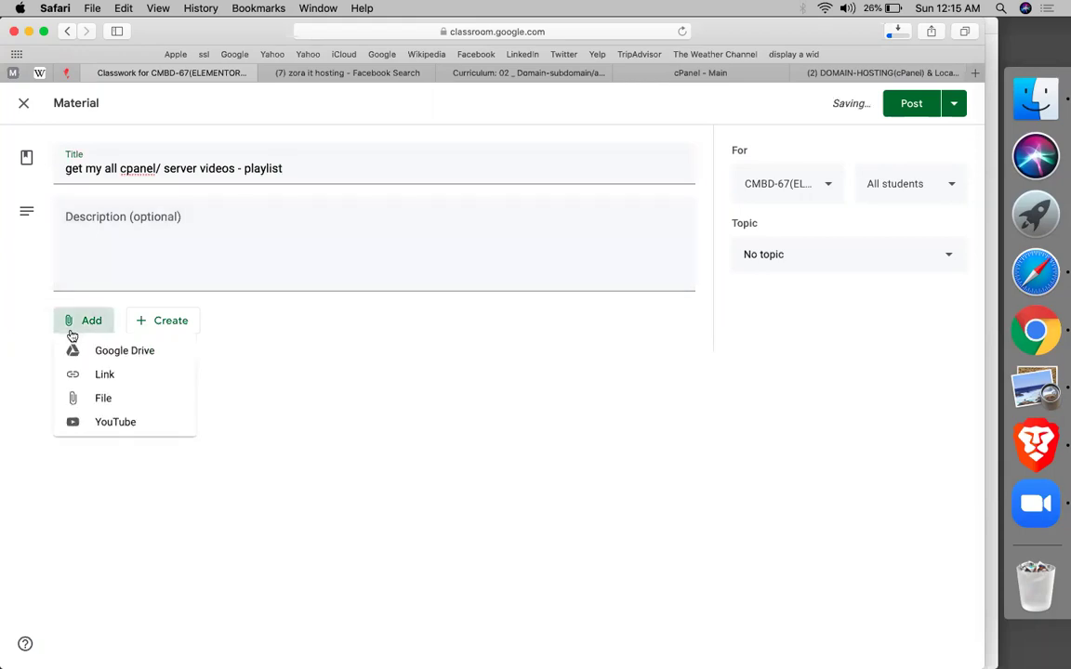
click(105, 374)
key(super+v)
key(Return)
File it under the epi-06 topic, add the CMBD-66 class, and post to both classes
click(818, 257)
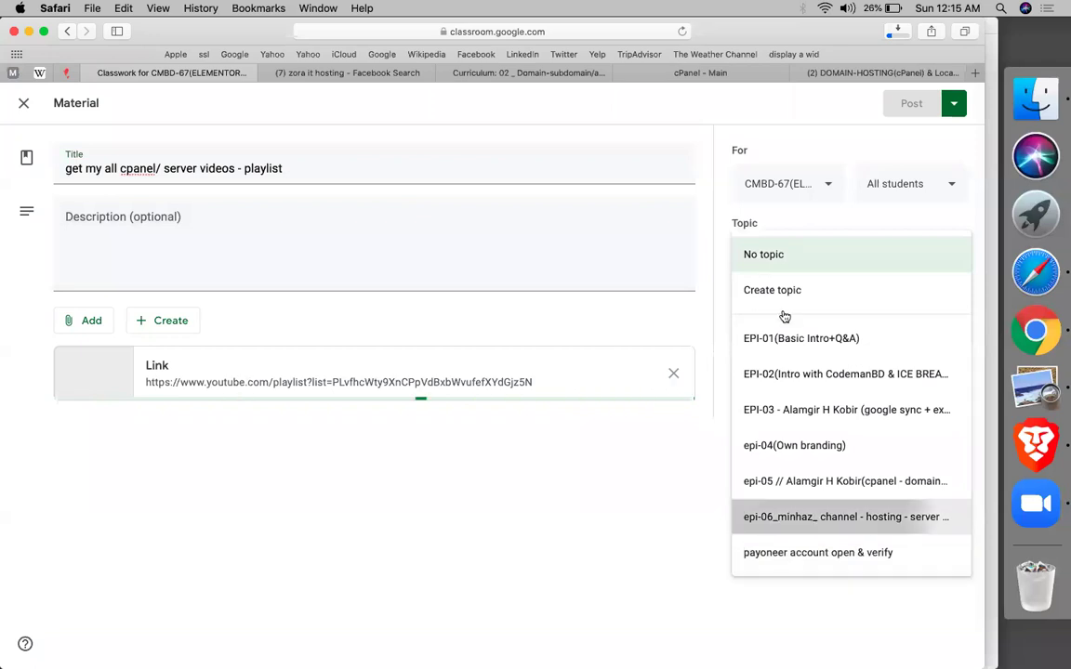
click(846, 517)
click(766, 189)
click(752, 156)
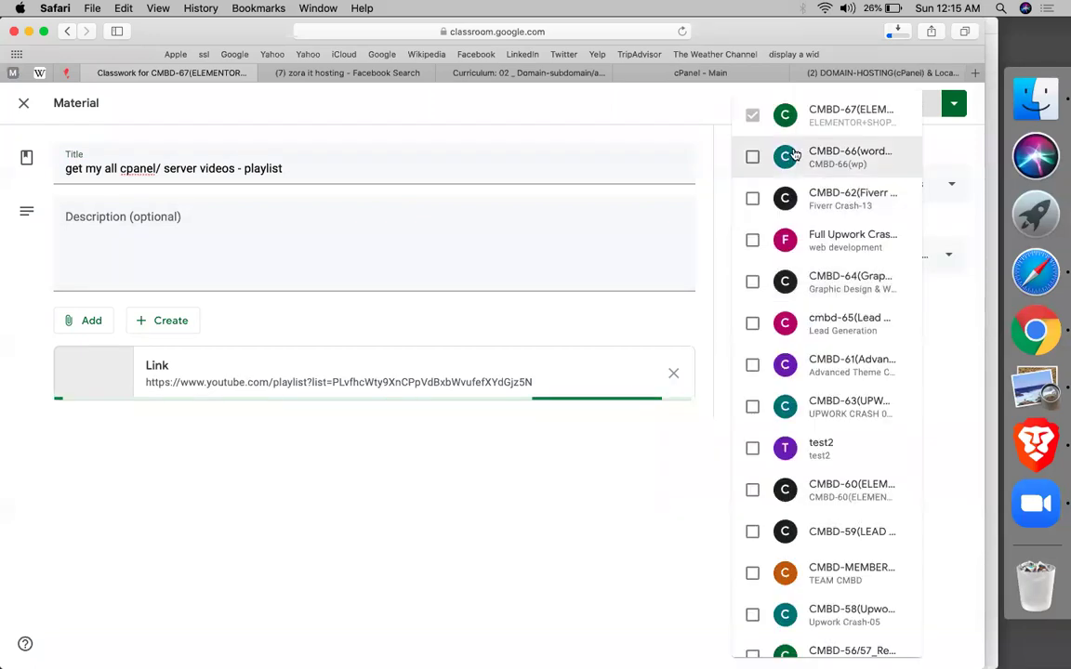
click(638, 429)
click(890, 103)
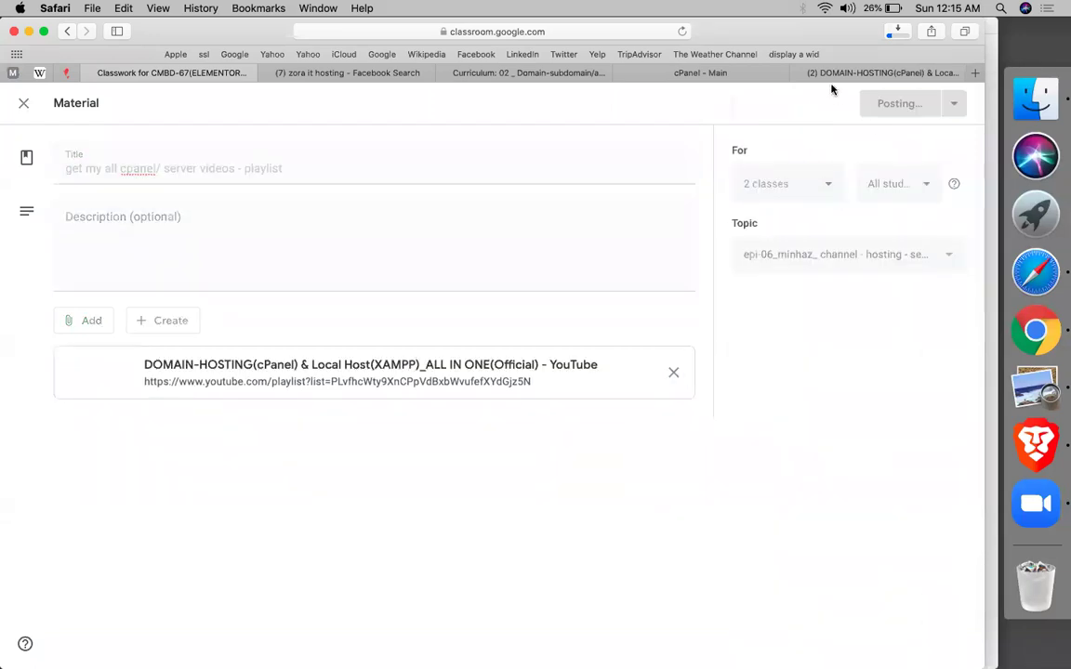
click(828, 78)
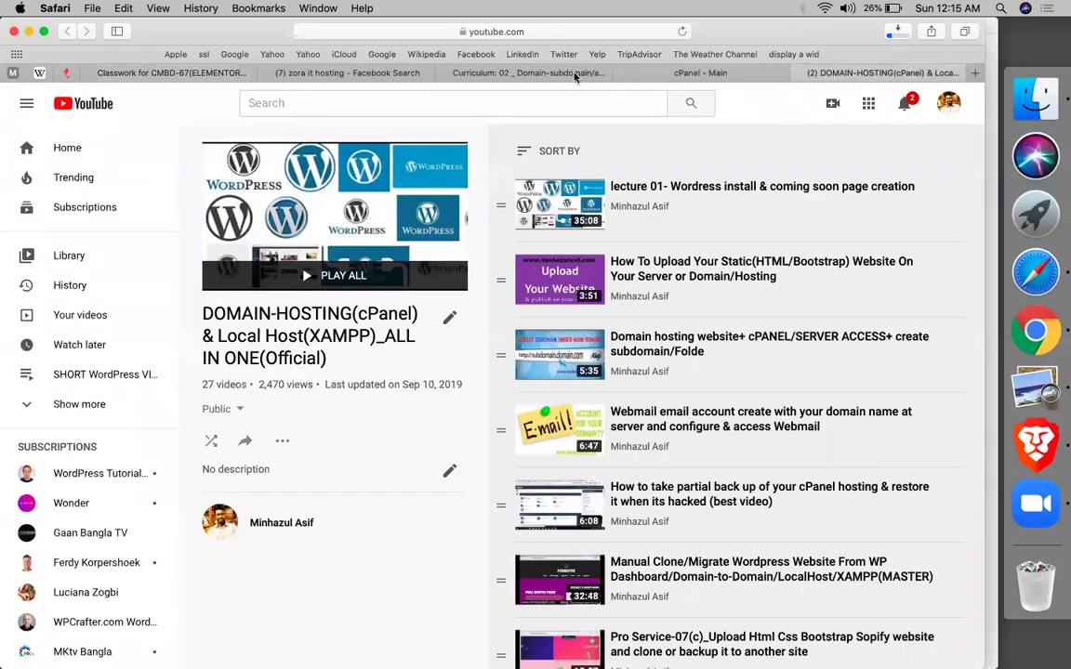
Copy the playlist link and heading cells B1:B2 from the Basic cPanel sheet
click(520, 73)
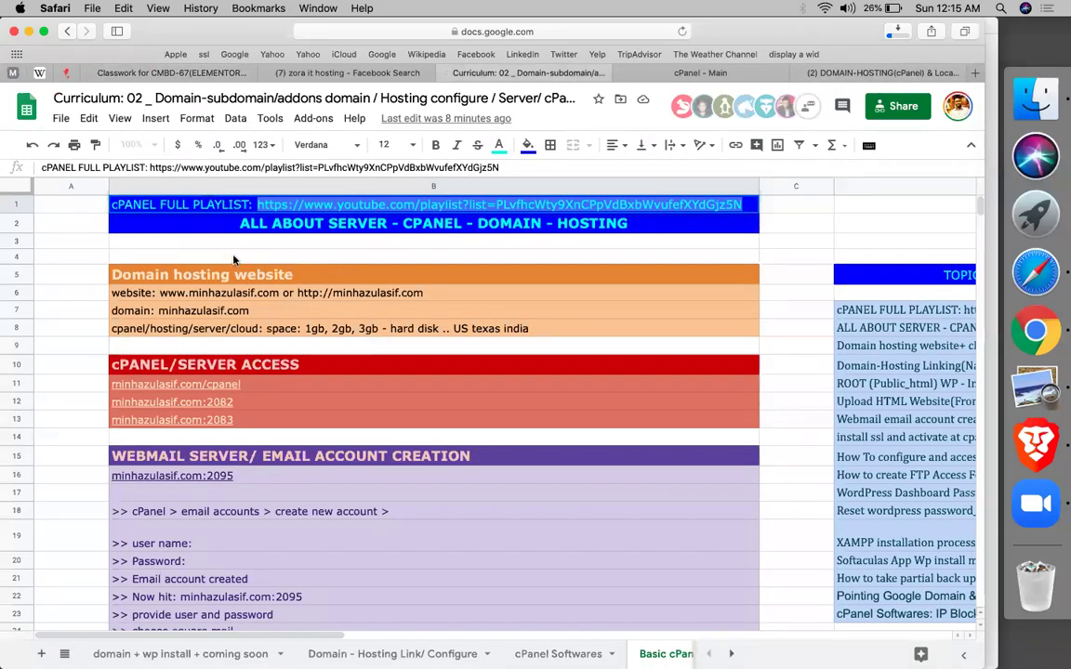
click(234, 258)
drag(233, 203, 232, 223)
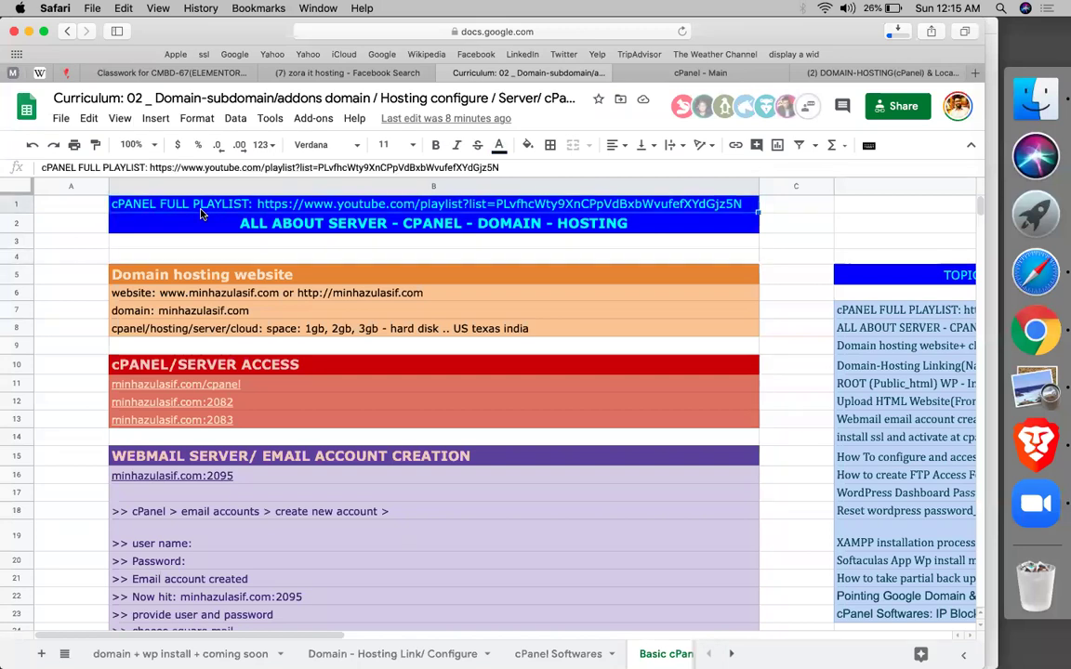
key(super+c)
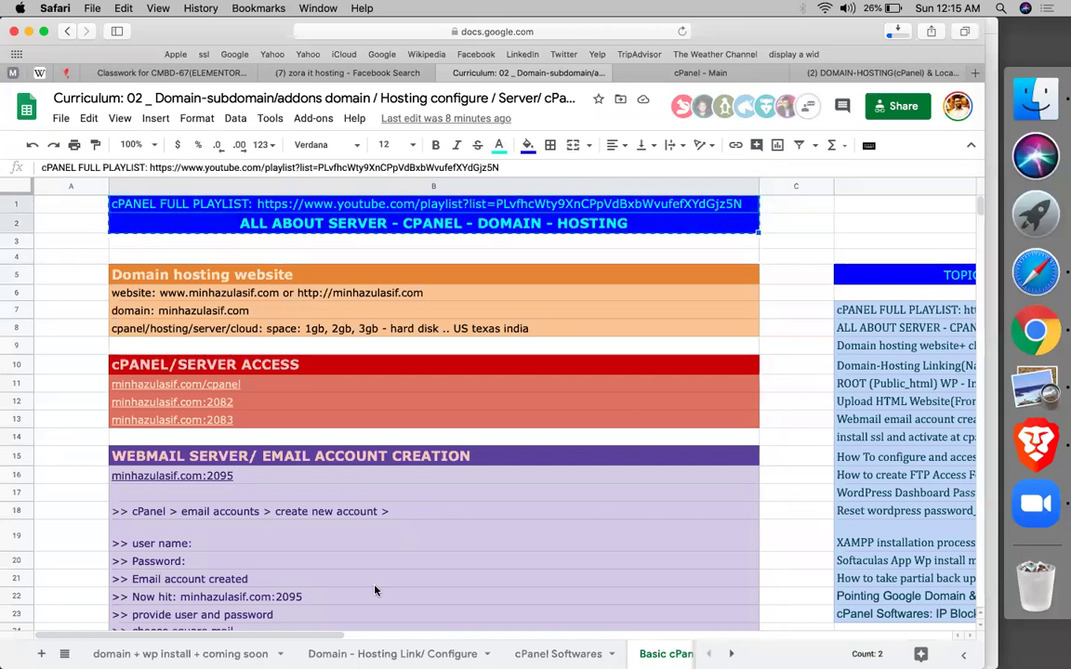
Insert a blank row above row 12 on the 'domain + wp install + coming soon' sheet
click(181, 653)
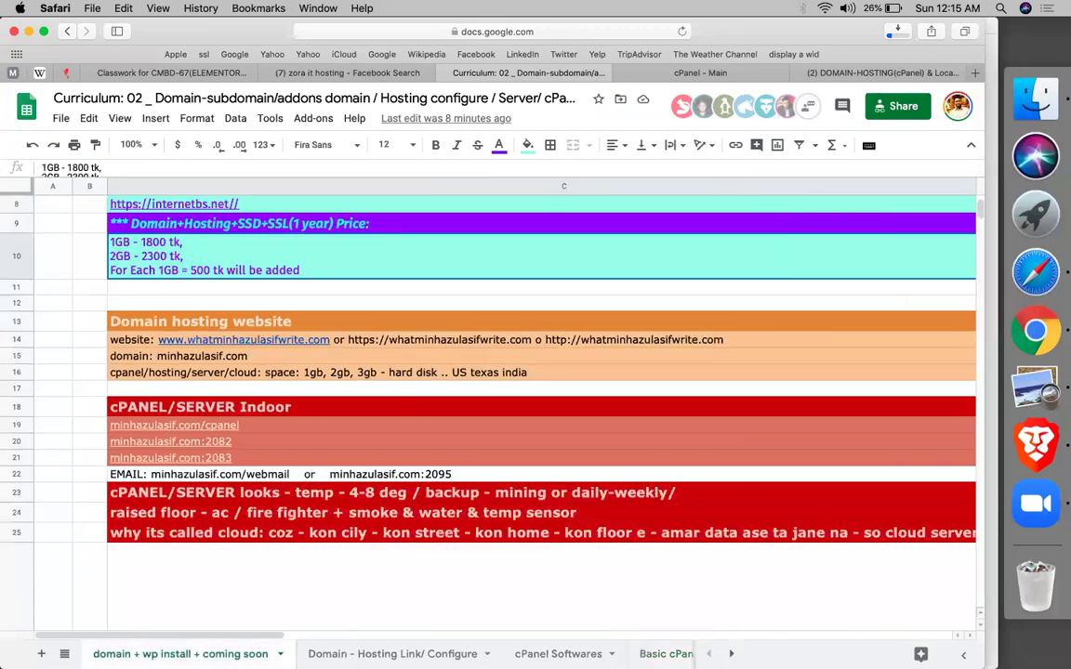
scroll(237, 389, up, 4)
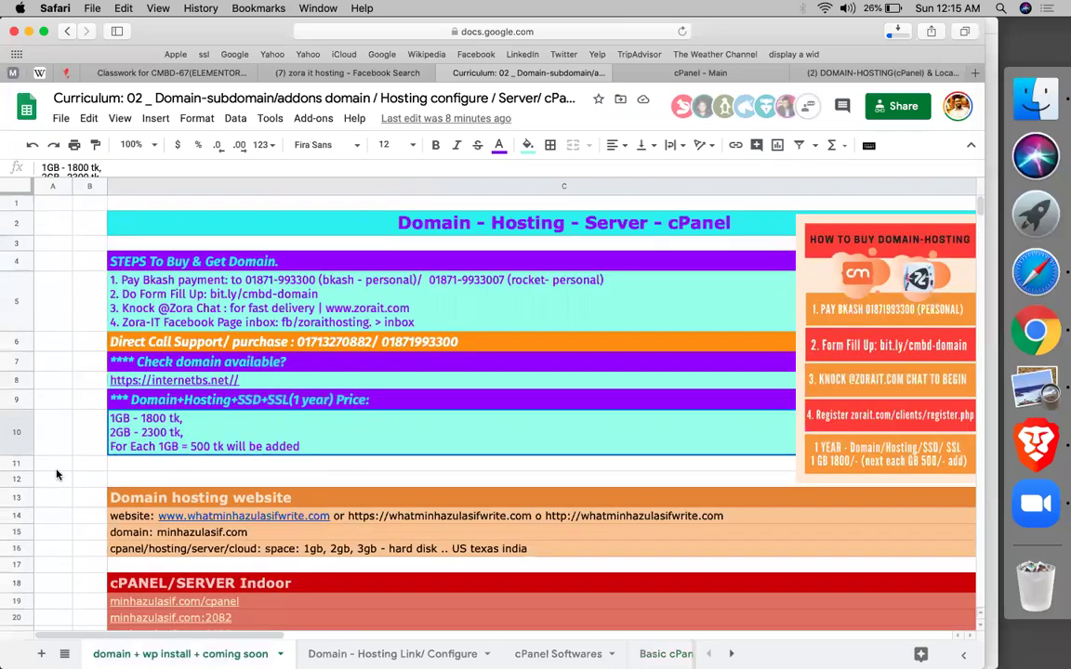
right_click(28, 477)
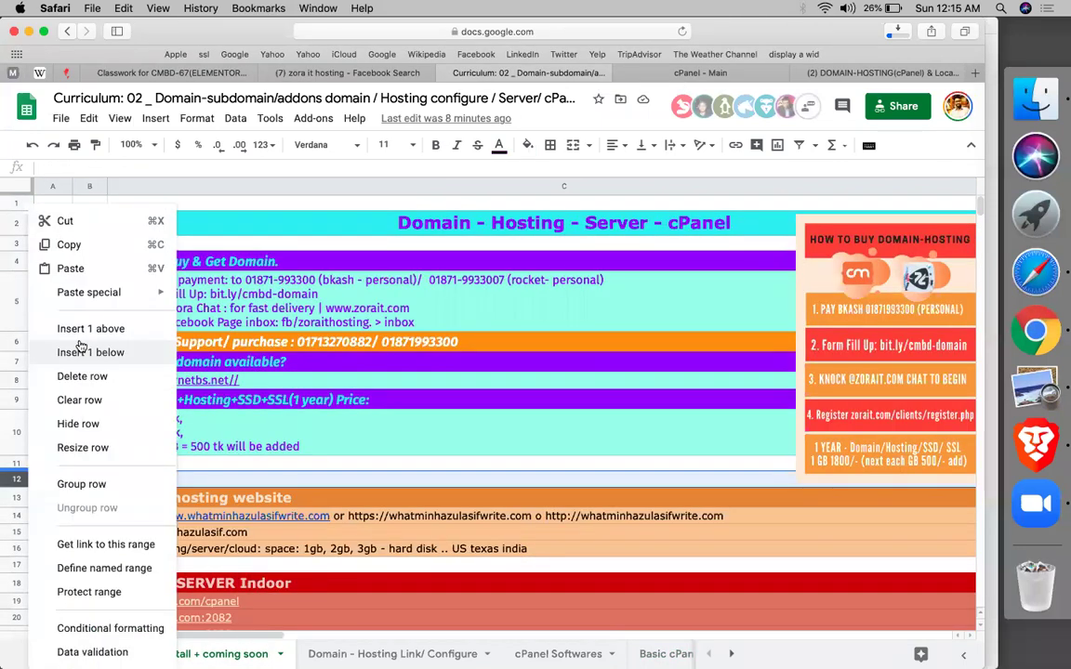
click(88, 328)
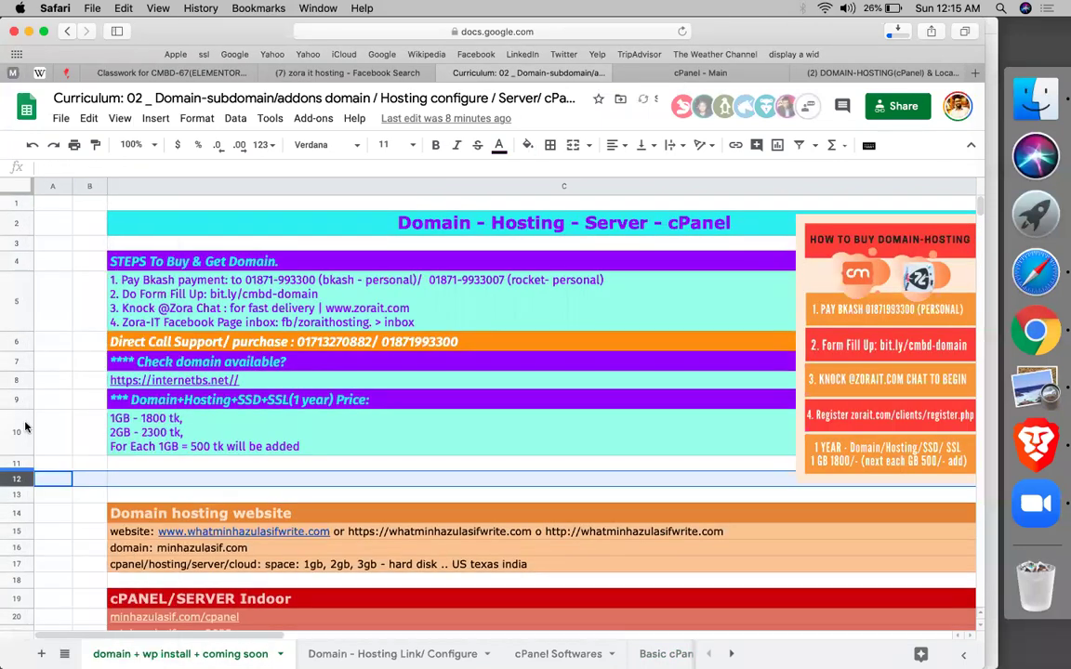
right_click(11, 478)
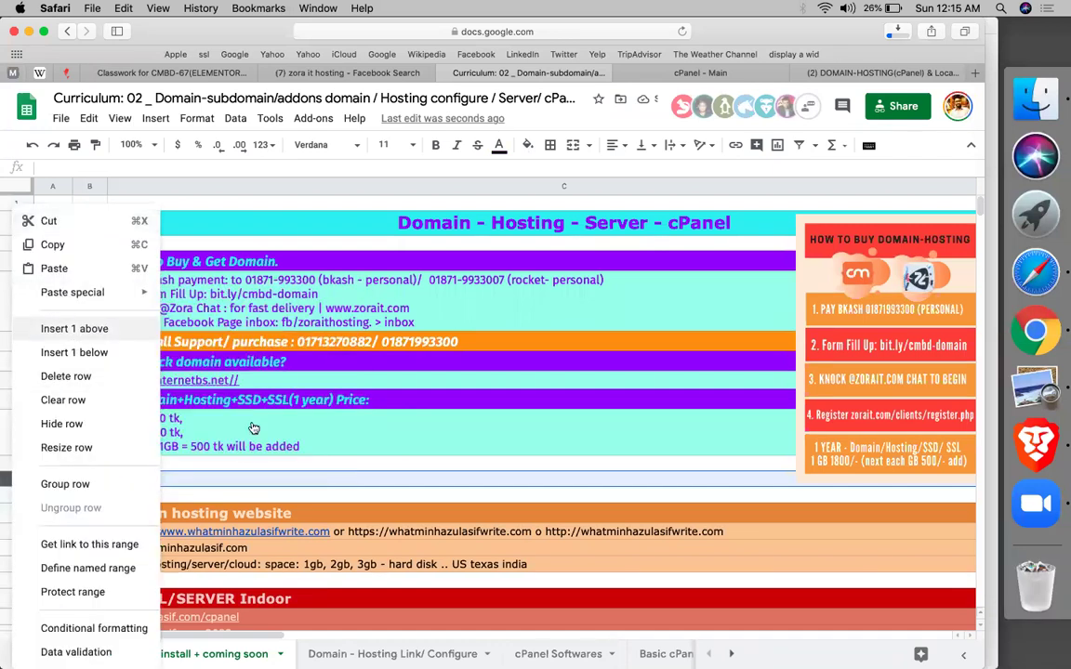
key(Escape)
Paste the cPANEL FULL PLAYLIST link and ALL ABOUT SERVER heading starting at cell C12
key(super+v)
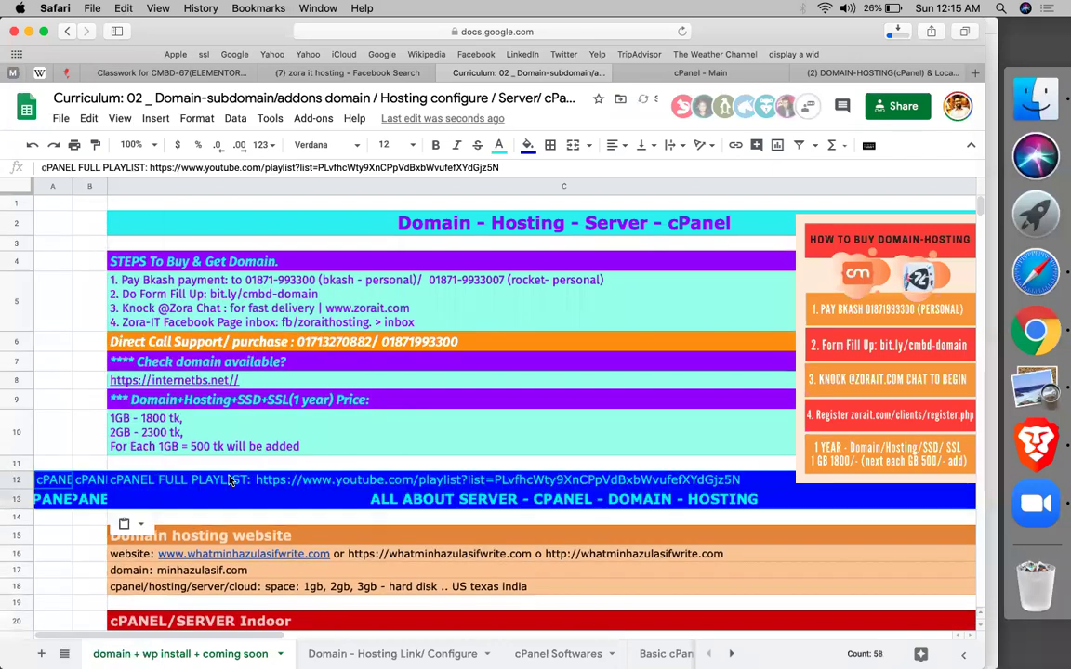
key(super+z)
click(235, 483)
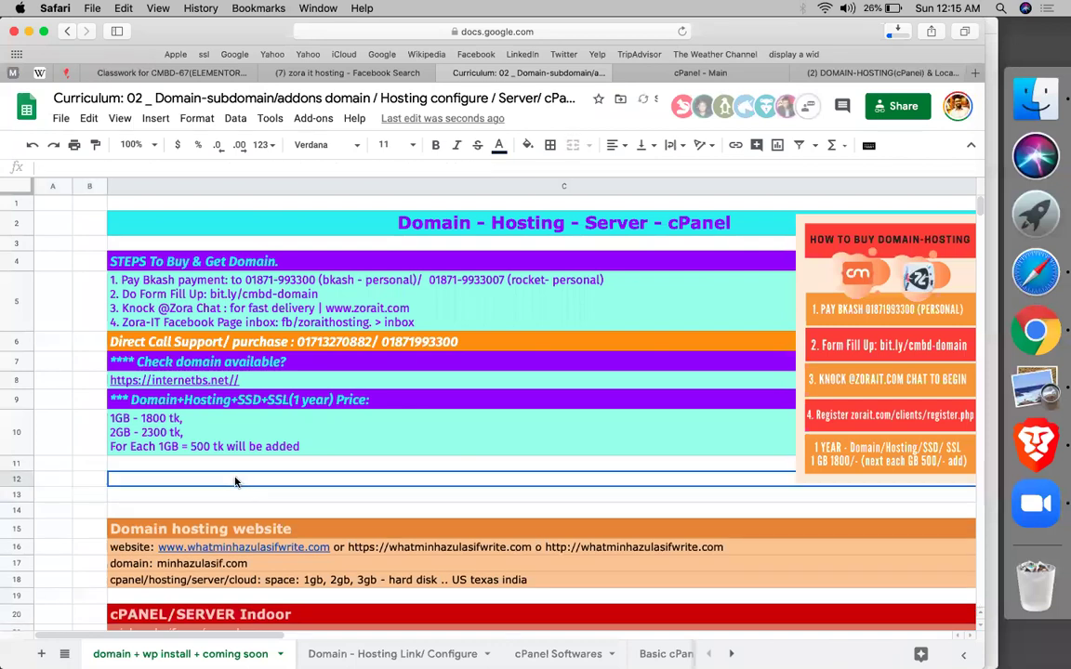
key(super+v)
click(218, 500)
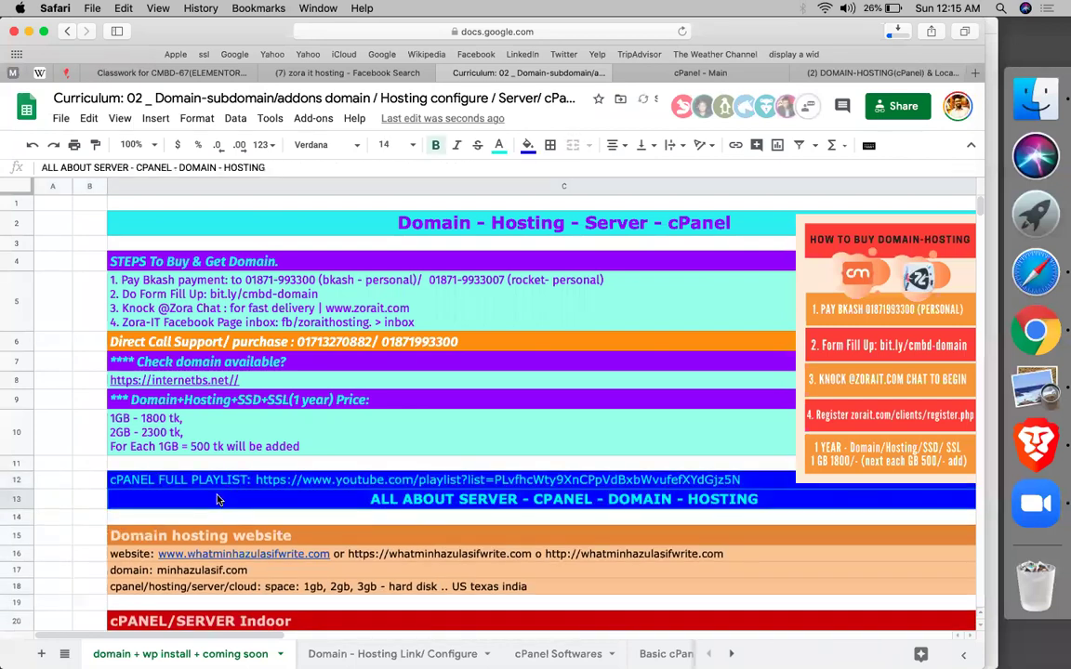
scroll(218, 500, down, 4)
Review the Create & Access Business Email Account steps, including Login cpanel, then return to cPanel
scroll(218, 501, down, 20)
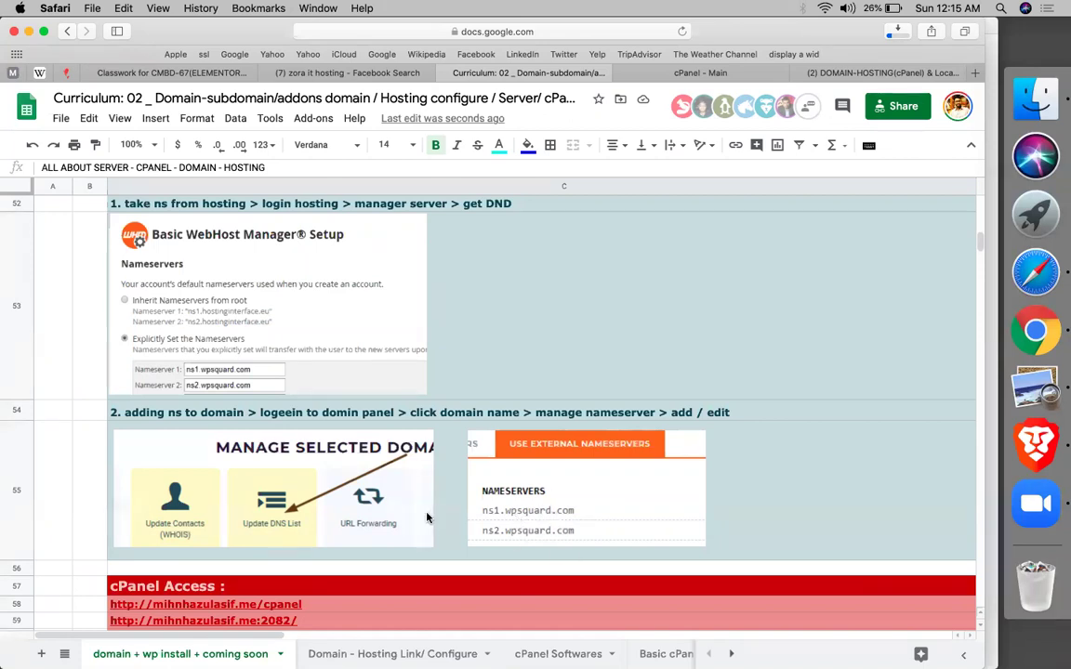
scroll(426, 518, down, 5)
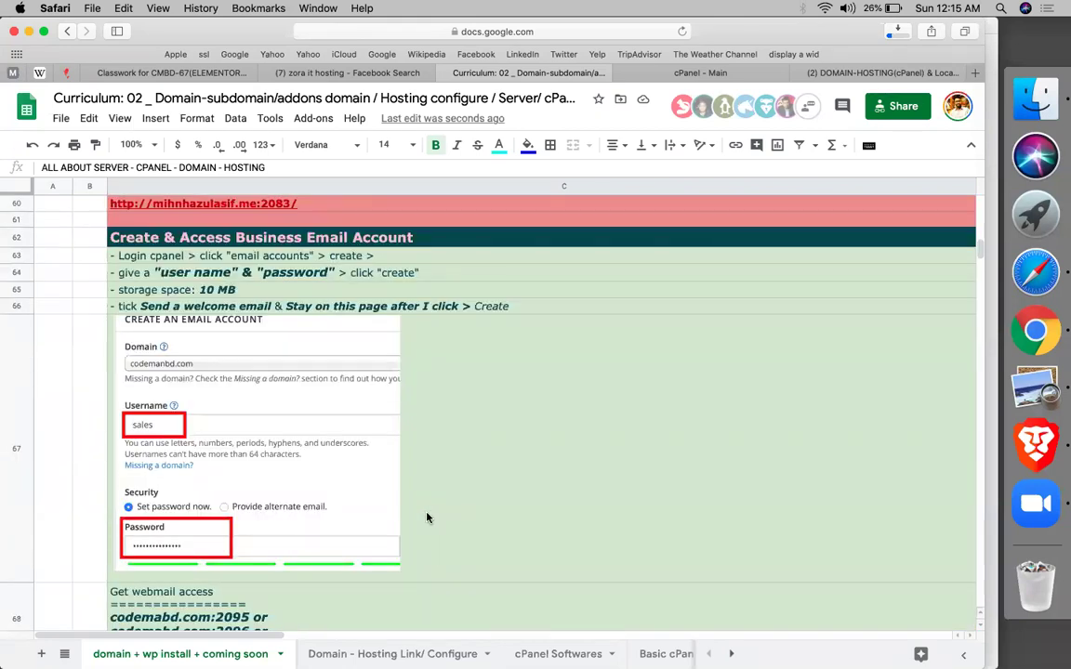
scroll(427, 518, down, 10)
scroll(426, 518, up, 9)
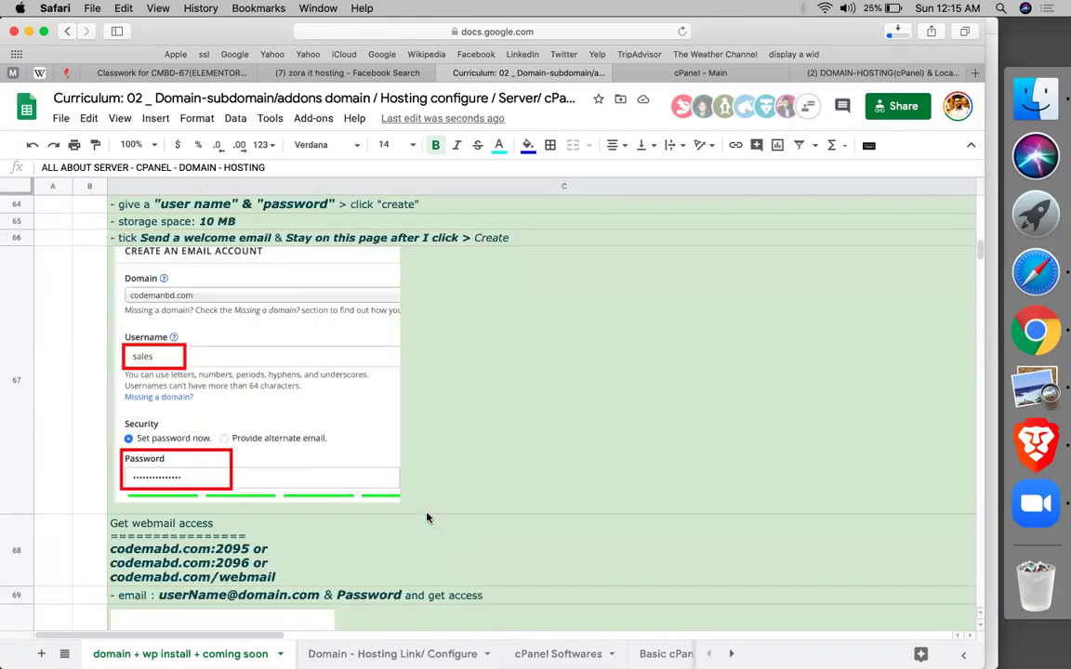
scroll(427, 518, down, 8)
scroll(427, 517, up, 8)
scroll(426, 518, up, 1)
click(237, 216)
click(279, 244)
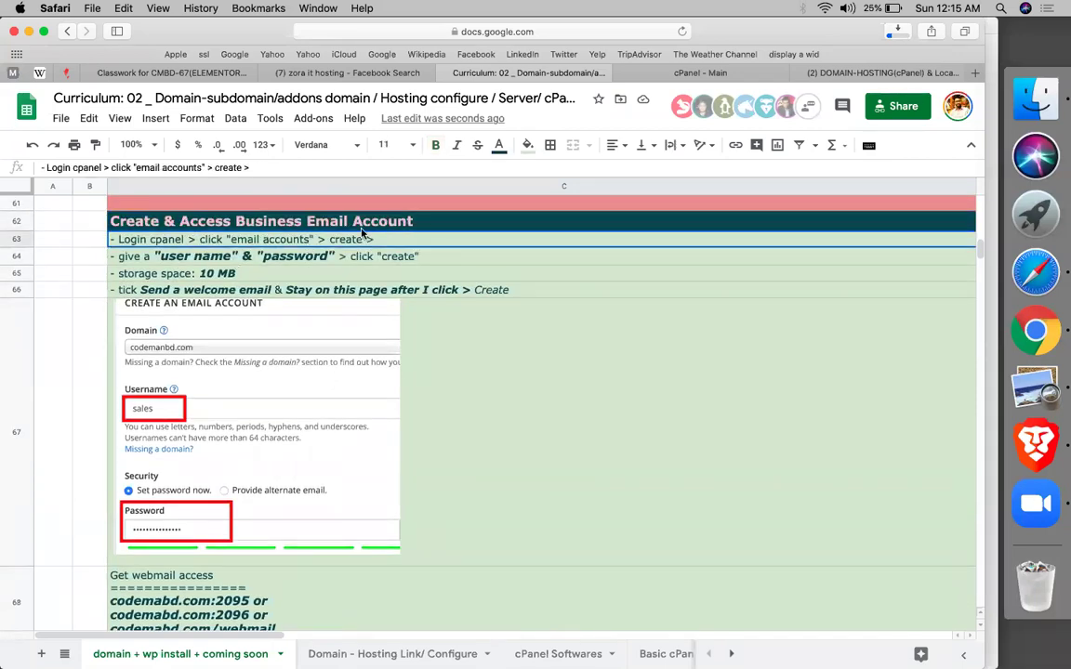
click(641, 70)
scroll(544, 317, up, 15)
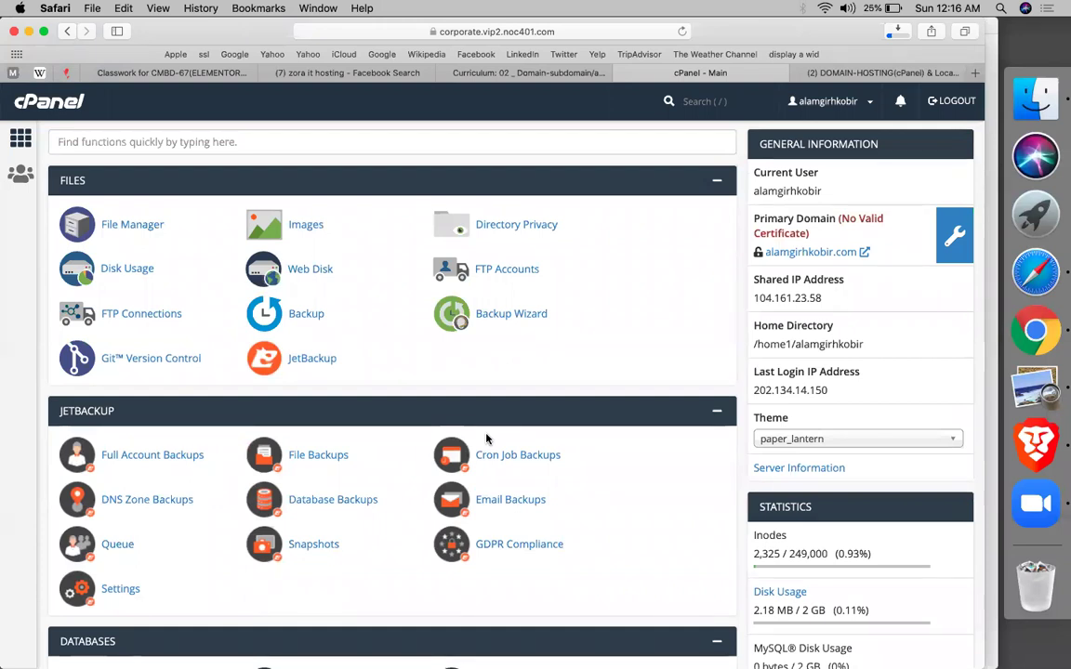
Find the Email section on the cPanel dashboard and open Email Accounts, showing only the default account
scroll(186, 561, down, 3)
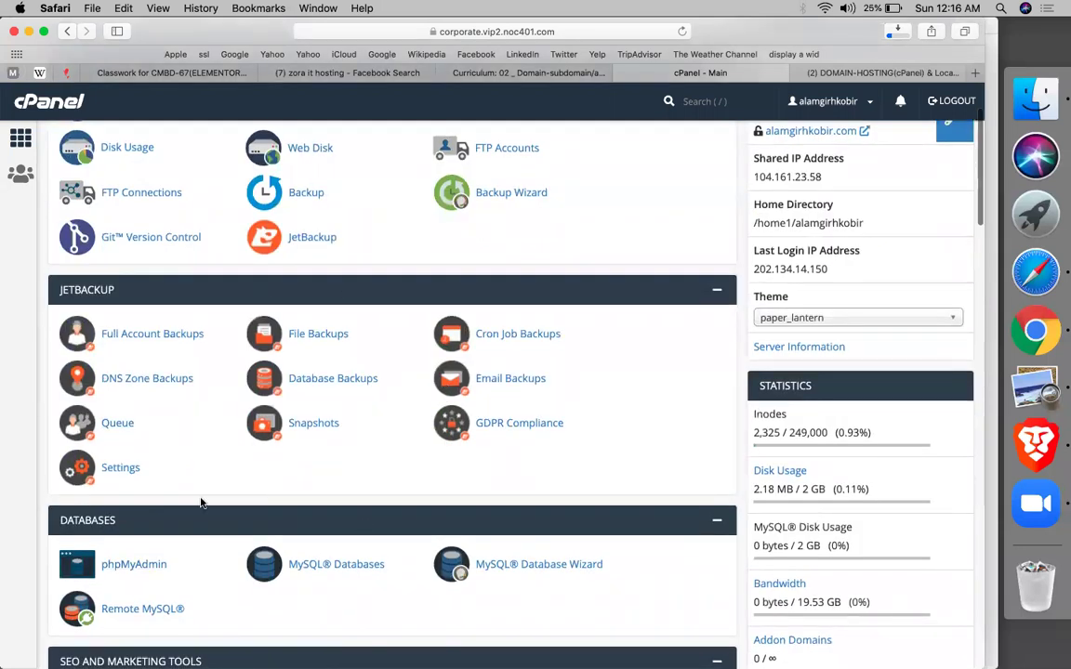
scroll(511, 372, up, 3)
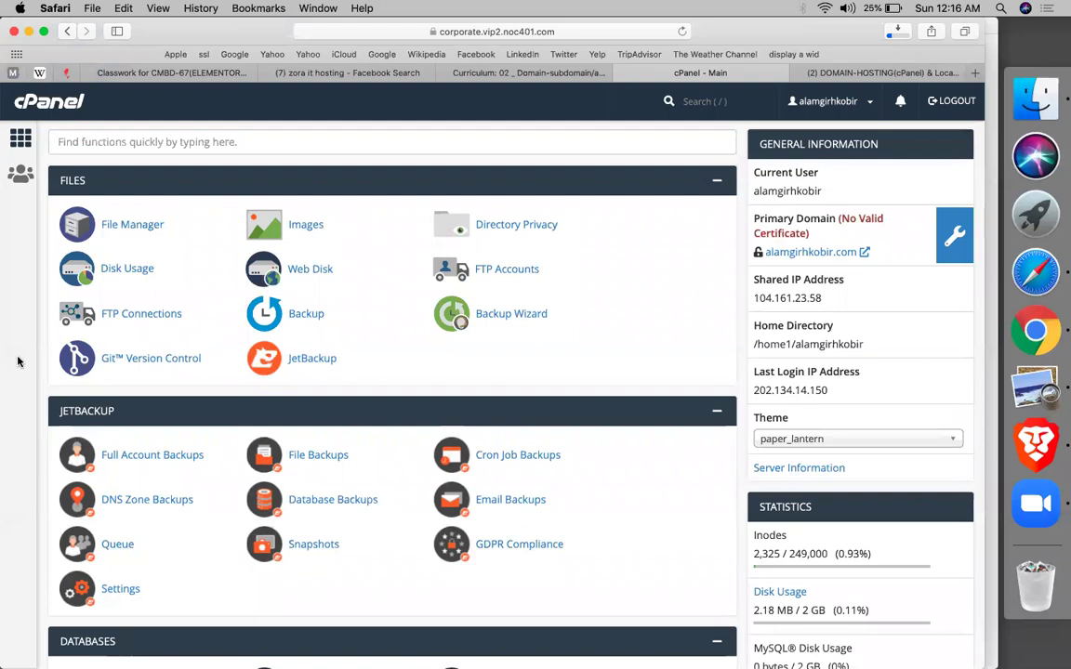
scroll(354, 269, down, 5)
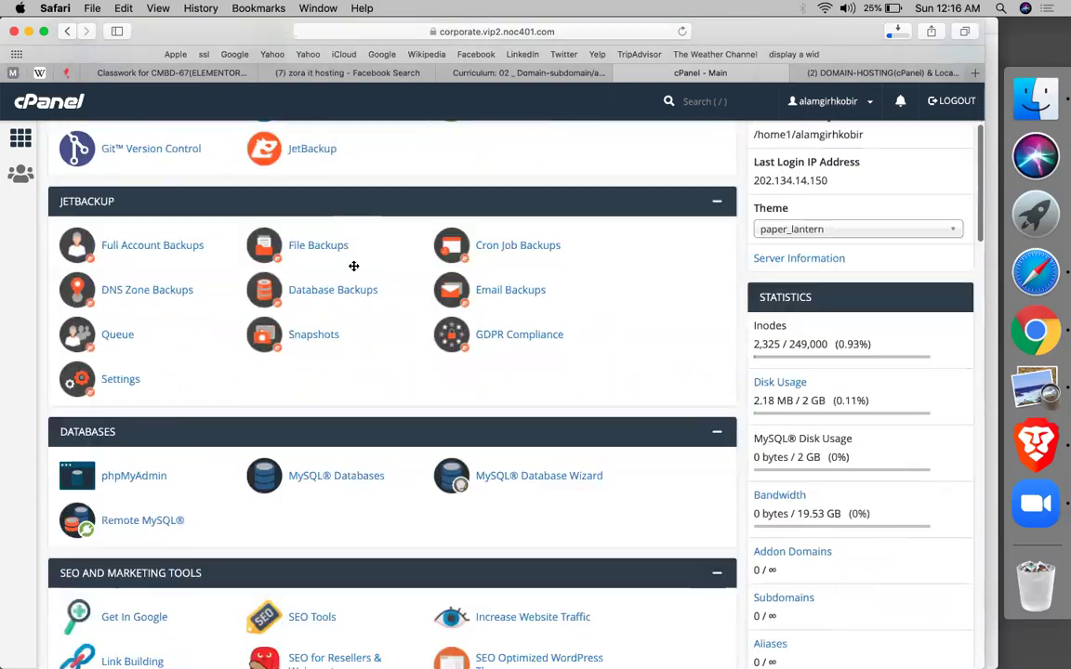
scroll(353, 267, up, 2)
scroll(353, 269, down, 5)
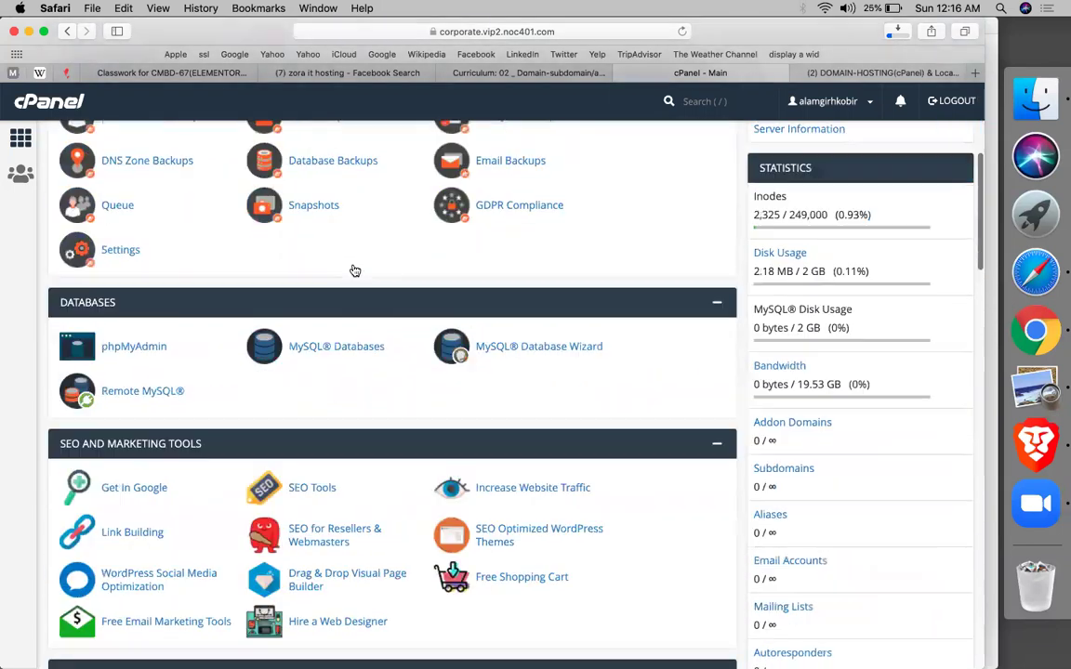
scroll(354, 270, up, 3)
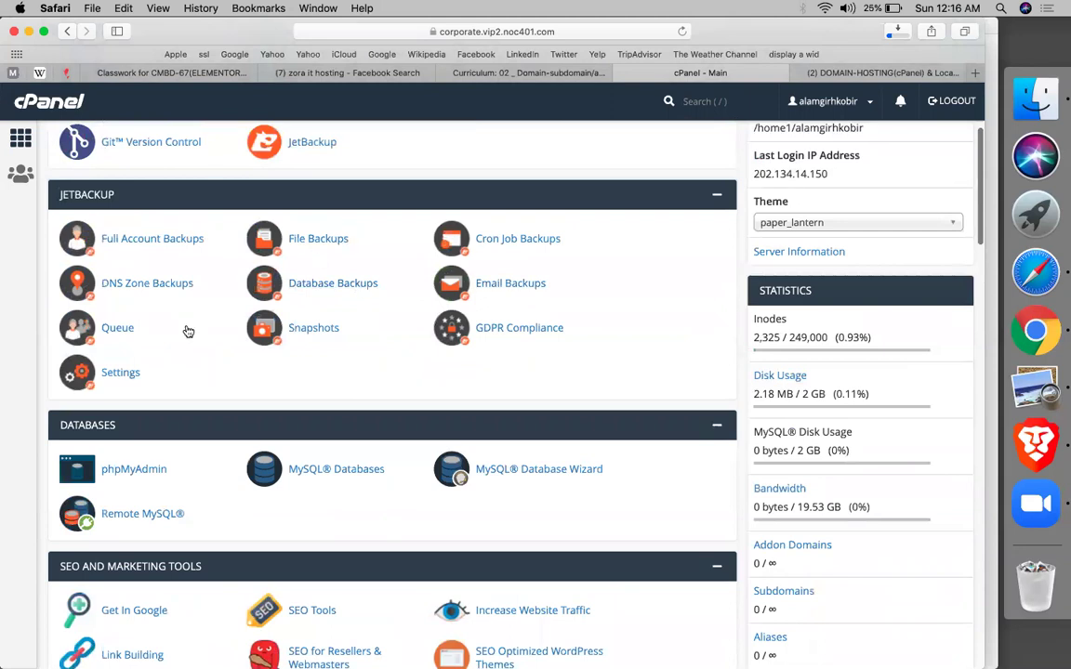
scroll(188, 332, down, 8)
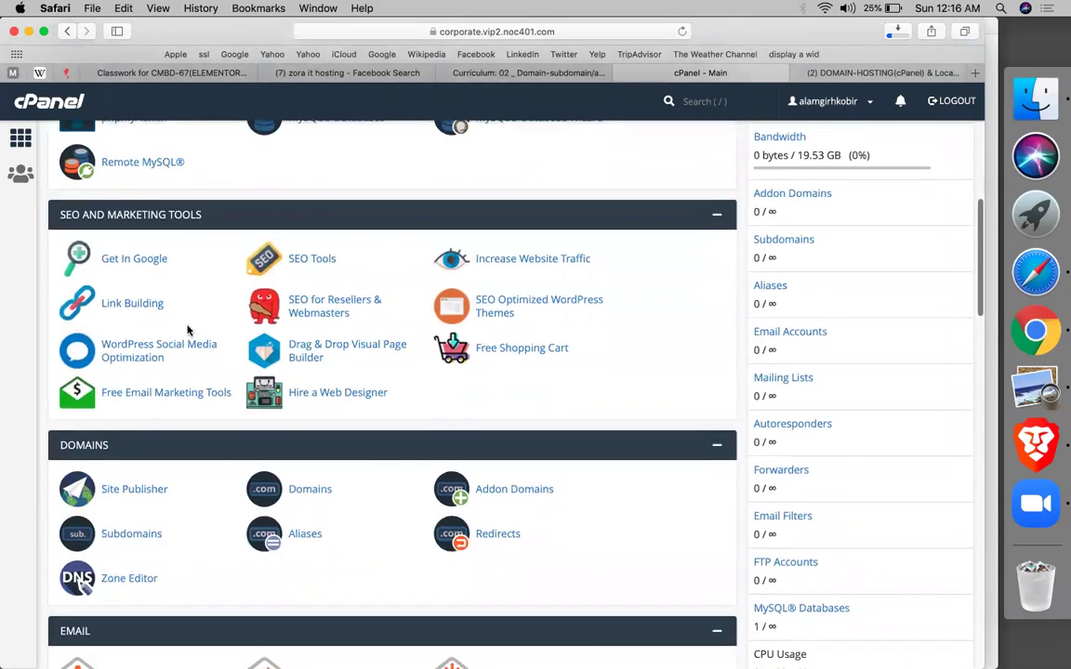
scroll(187, 332, down, 5)
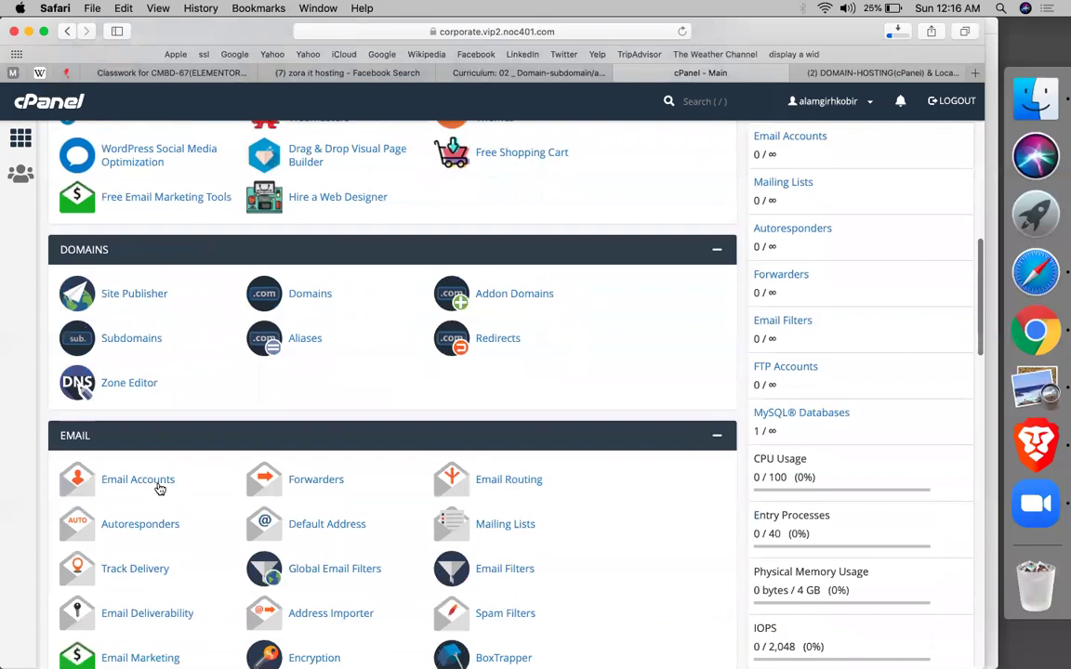
click(137, 480)
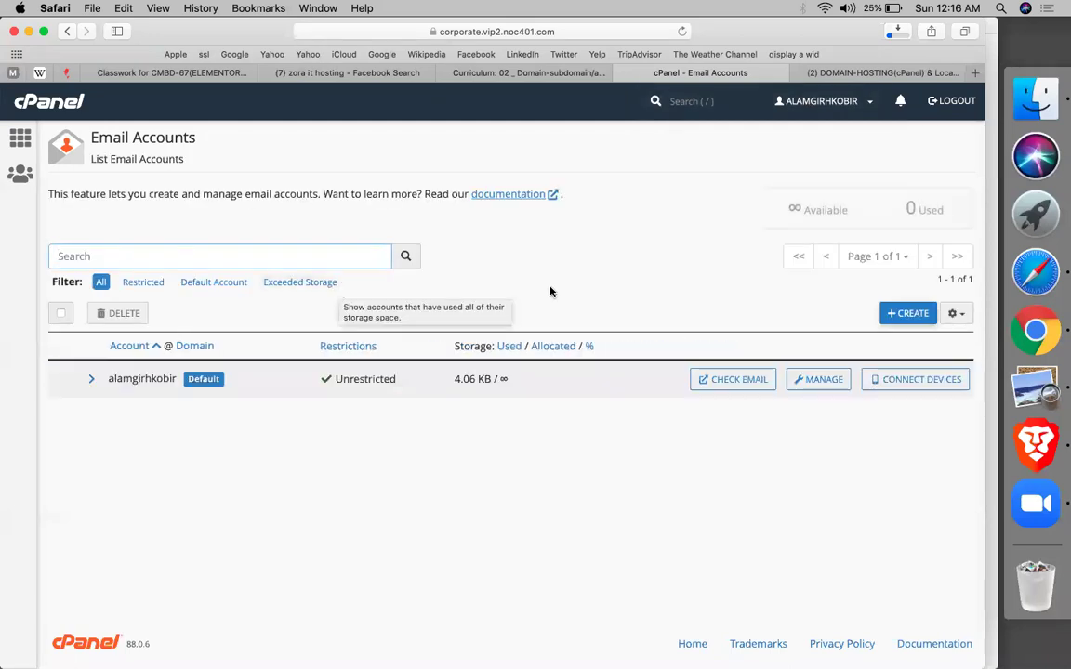
Begin a new email account on the primary domain and enter its username
click(907, 314)
click(204, 296)
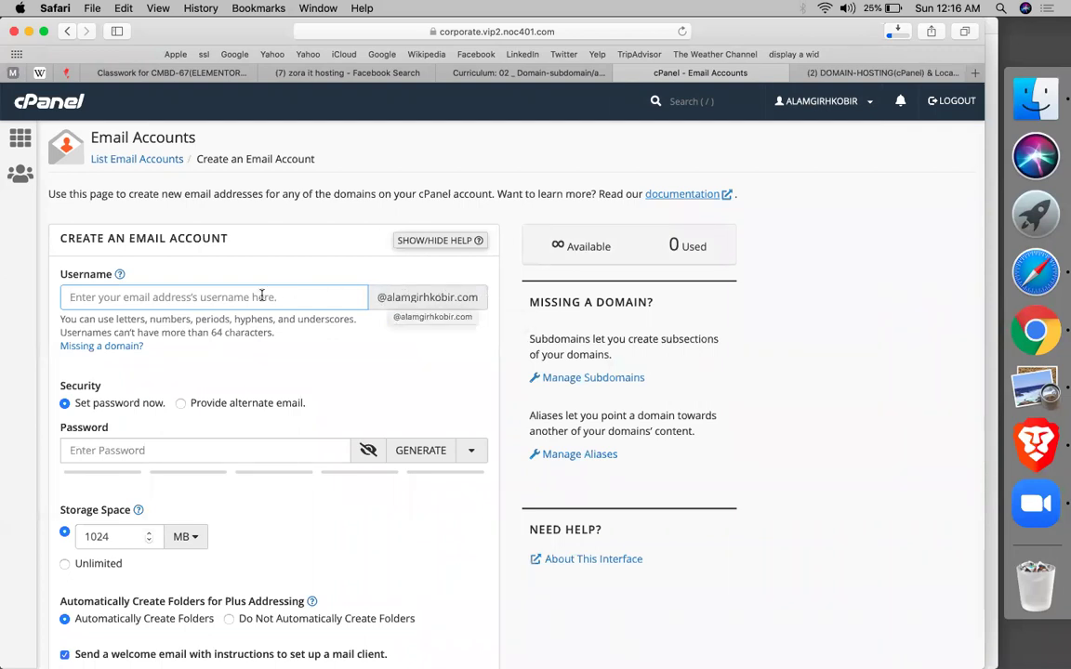
text(minhaz)
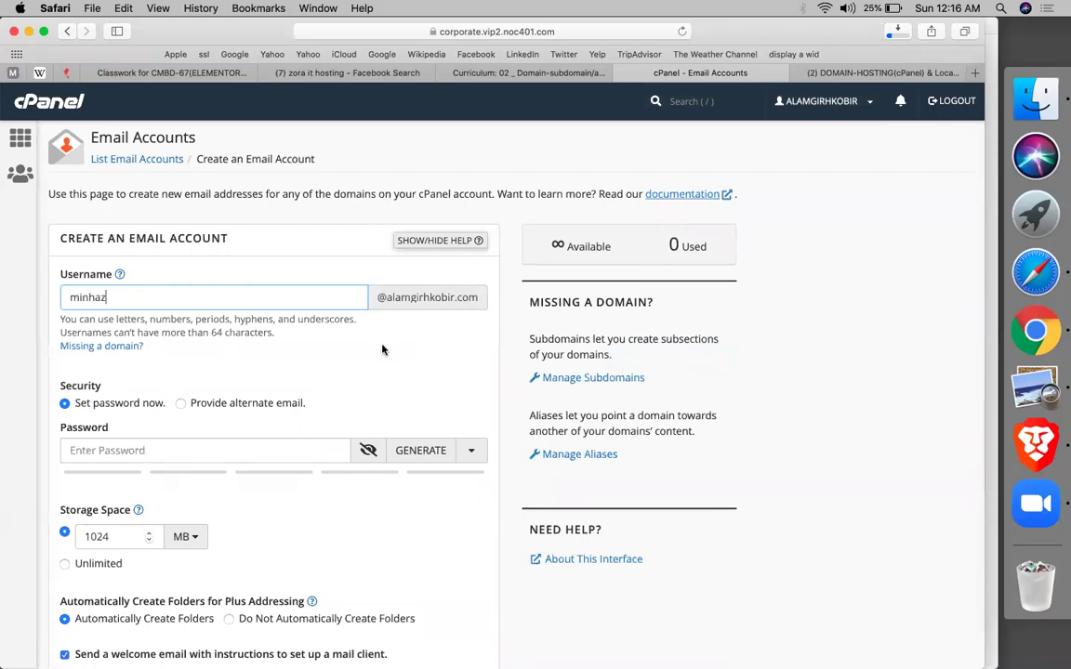
scroll(334, 361, down, 1)
Set the account password, keep the 1024 MB storage quota, and create the mailbox
click(231, 394)
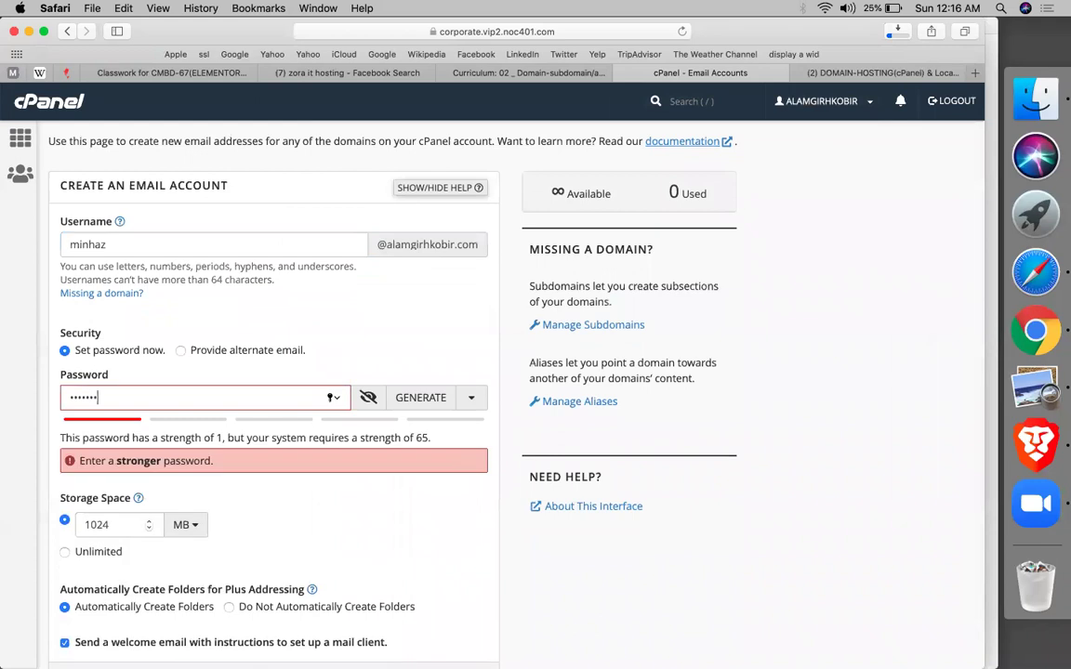
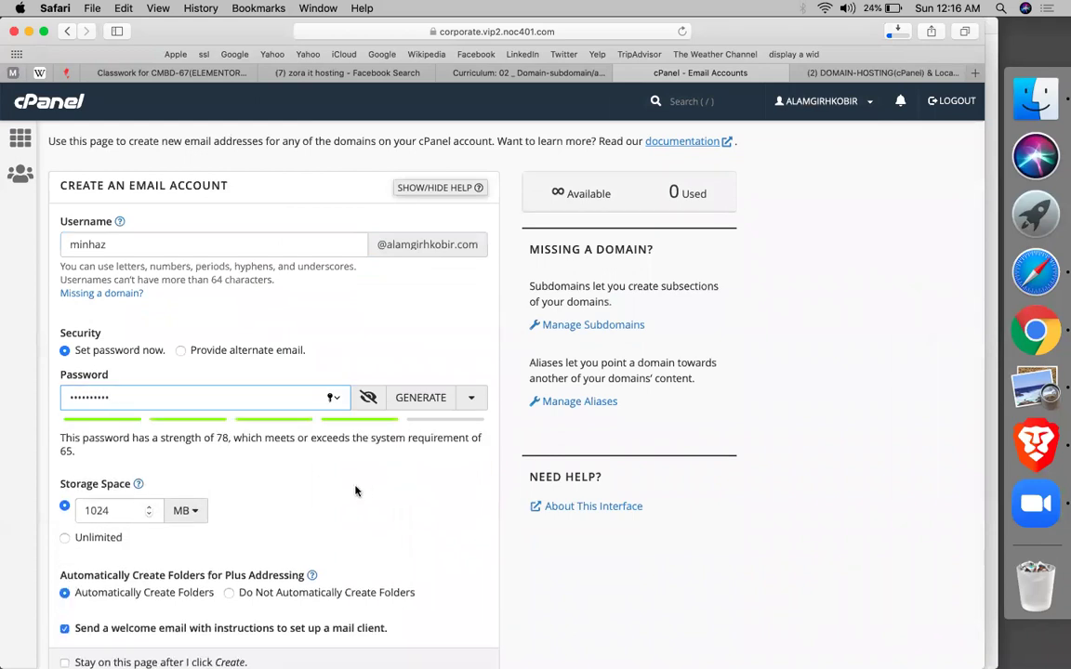
scroll(311, 504, down, 3)
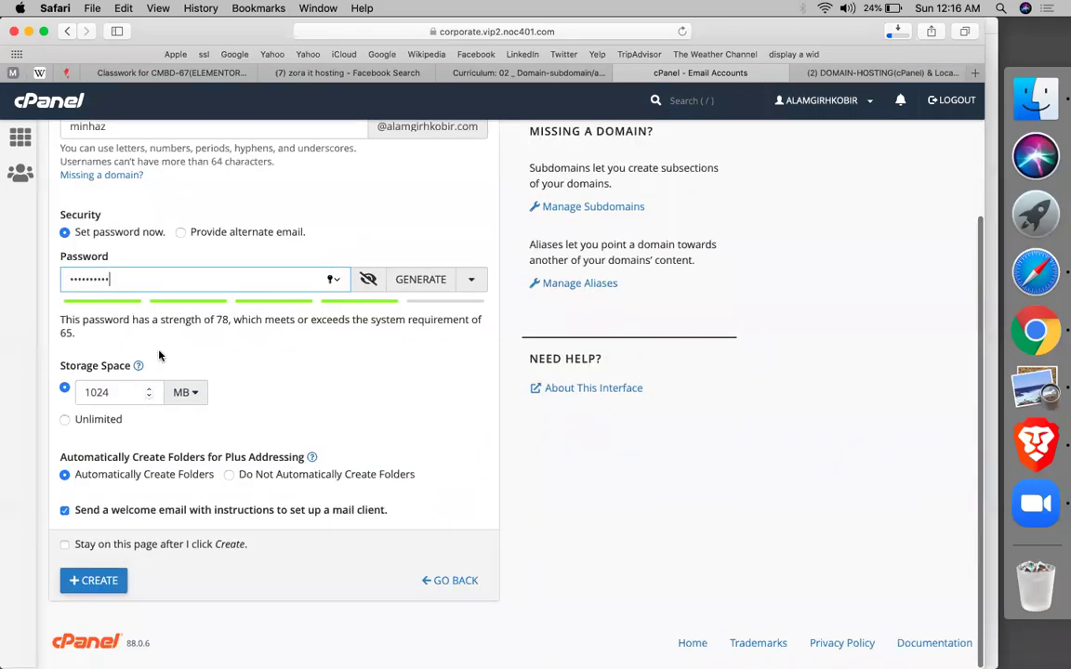
click(112, 580)
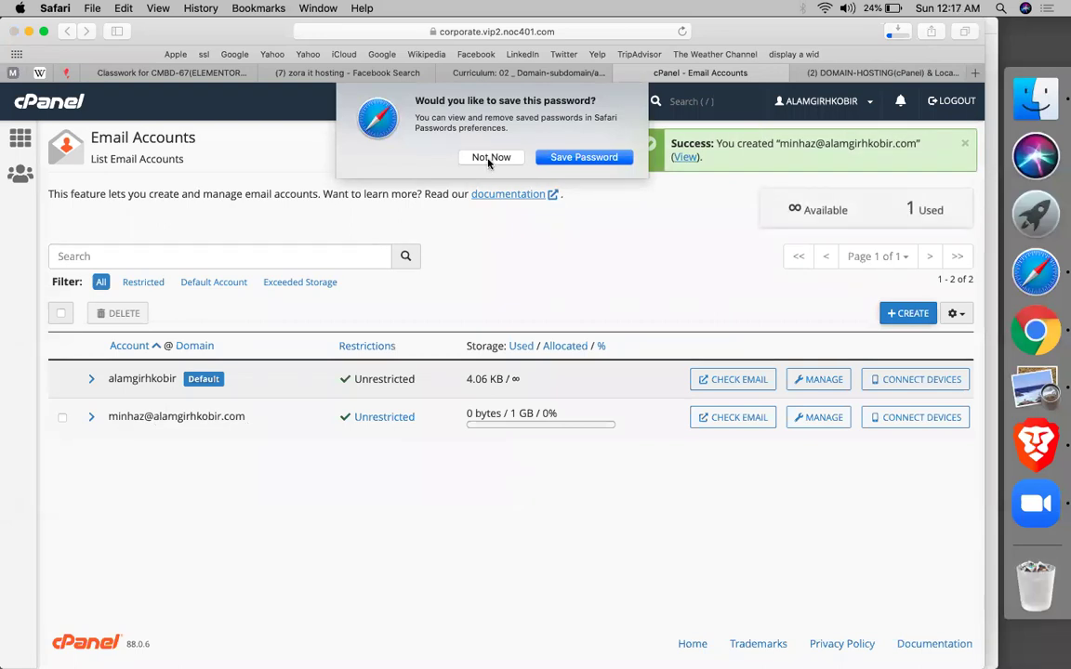
click(803, 39)
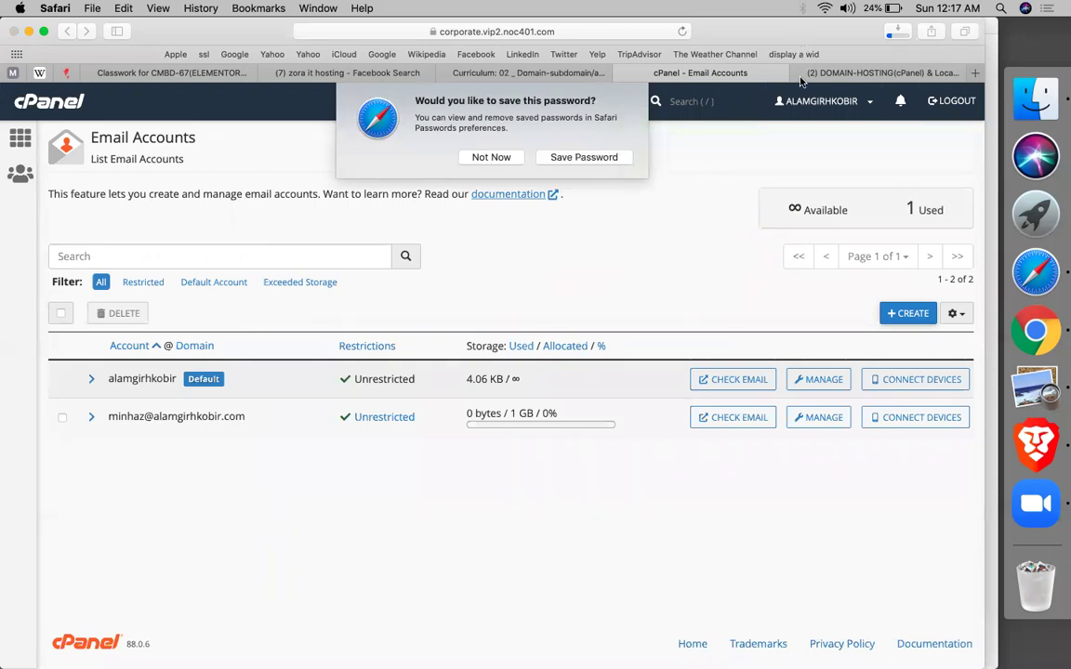
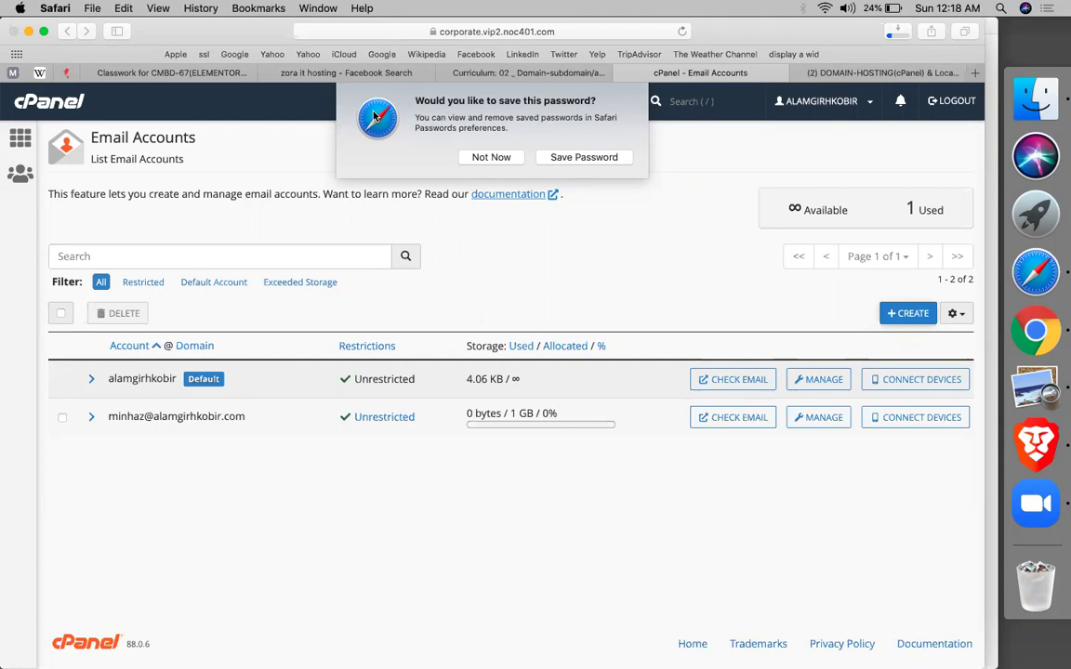
Decline Safari's password save and bring up the Curriculum sheet's business email steps
click(496, 157)
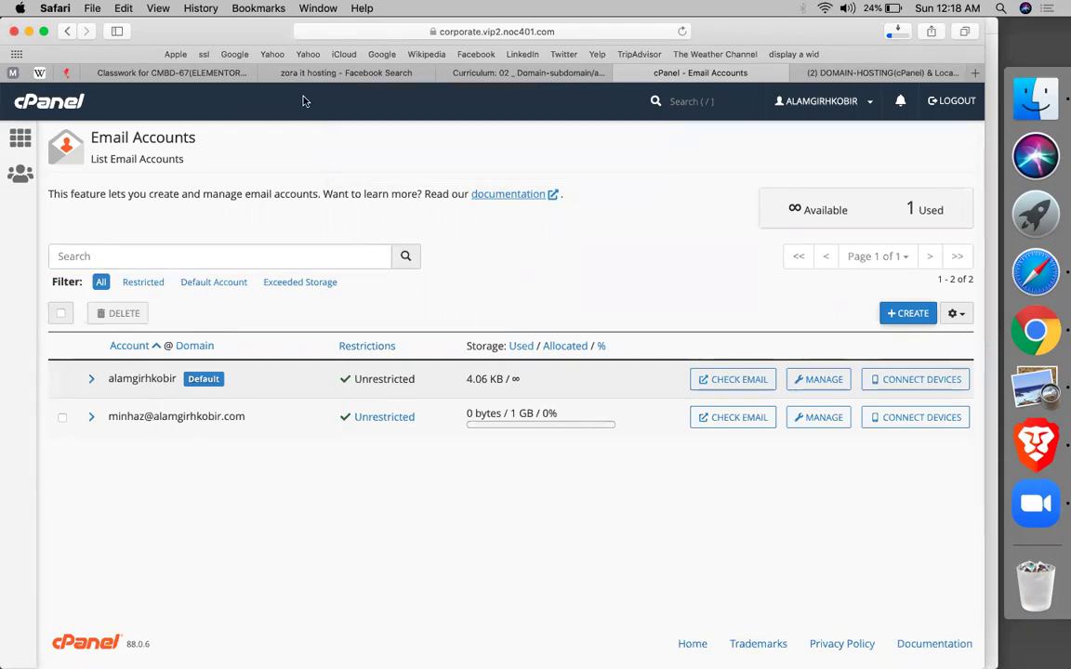
click(507, 73)
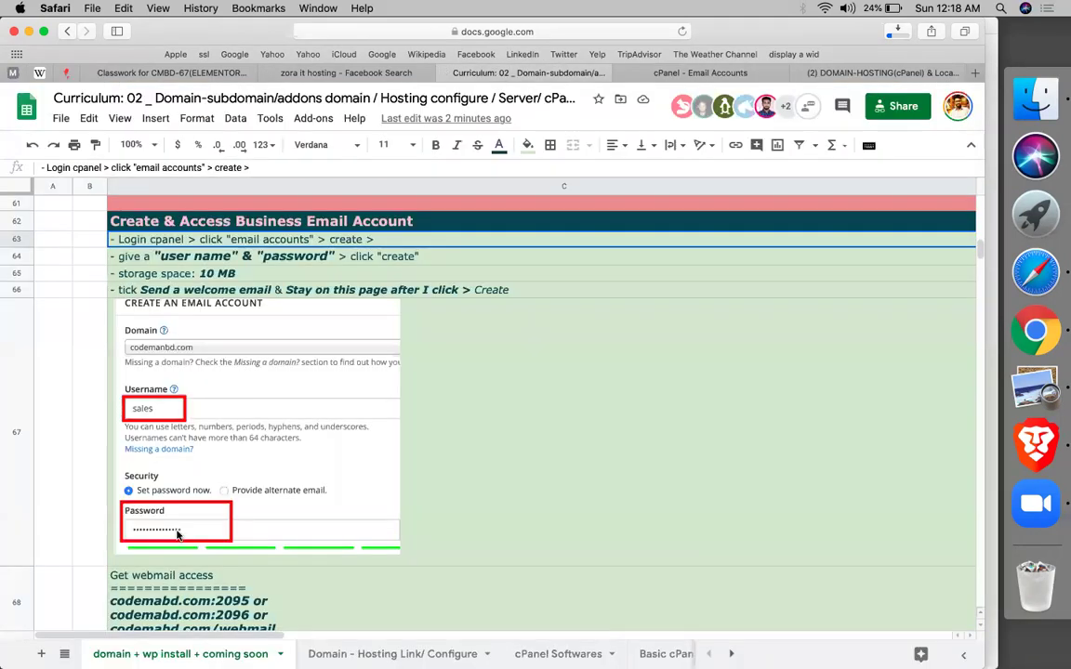
Read through the sheet's webmail-access notes, then go back to cPanel's Email Accounts list
scroll(178, 535, down, 10)
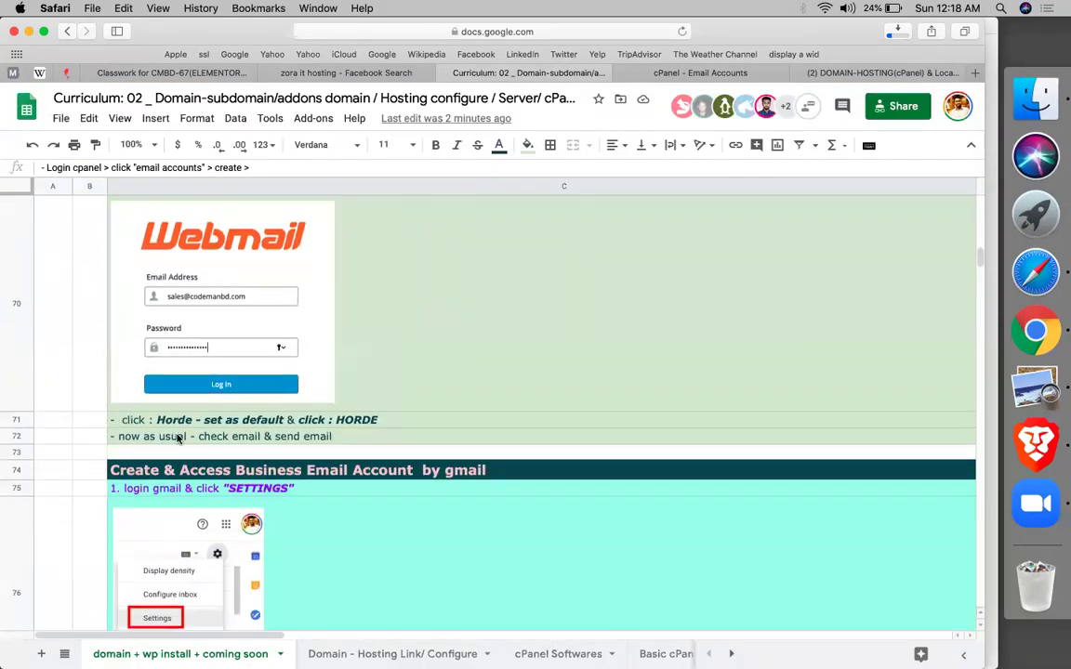
scroll(177, 439, up, 5)
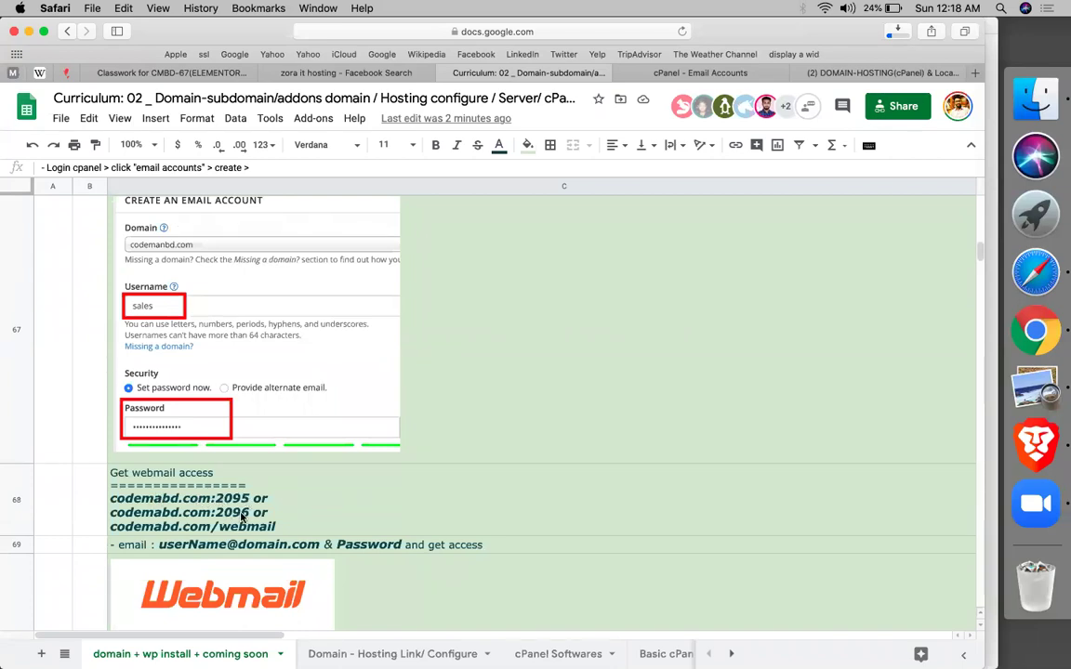
scroll(242, 516, up, 8)
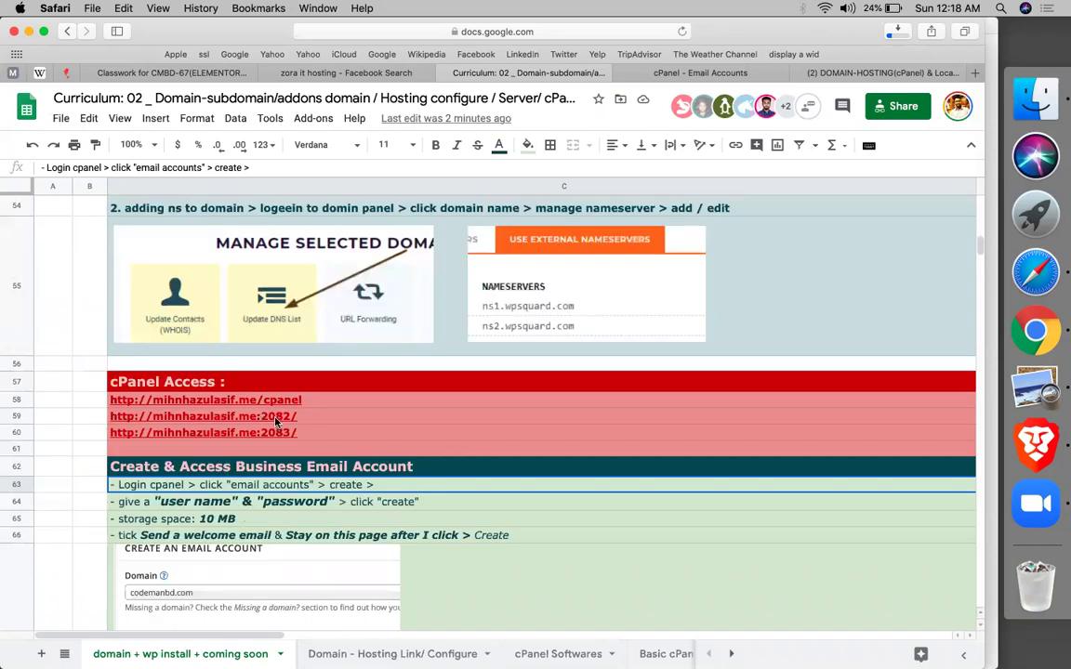
mouse_move(287, 434)
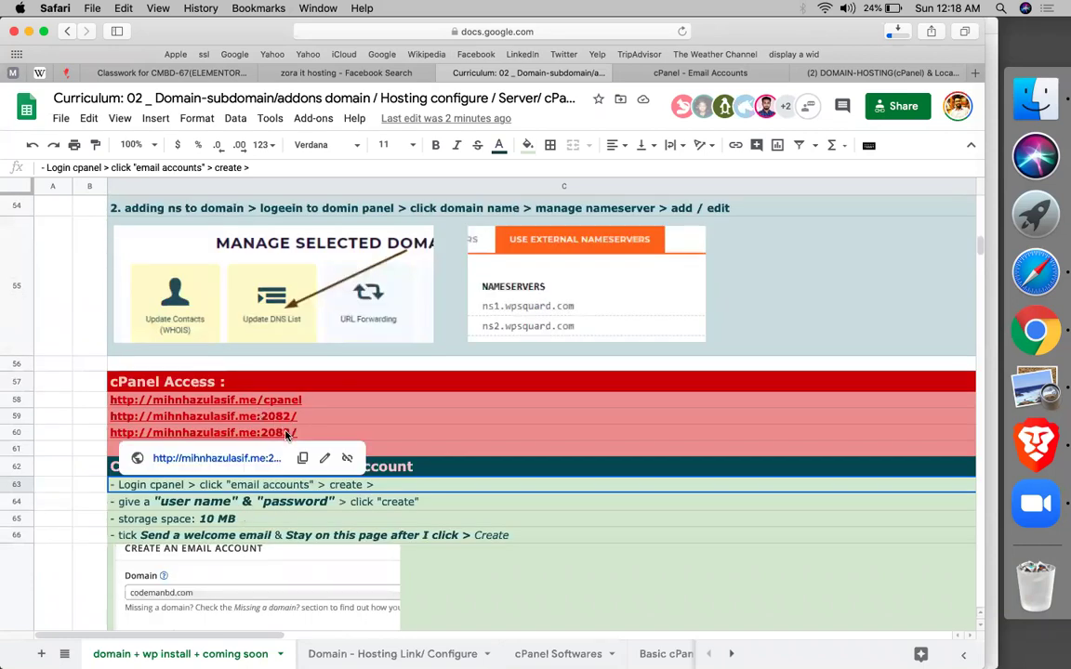
scroll(286, 434, down, 8)
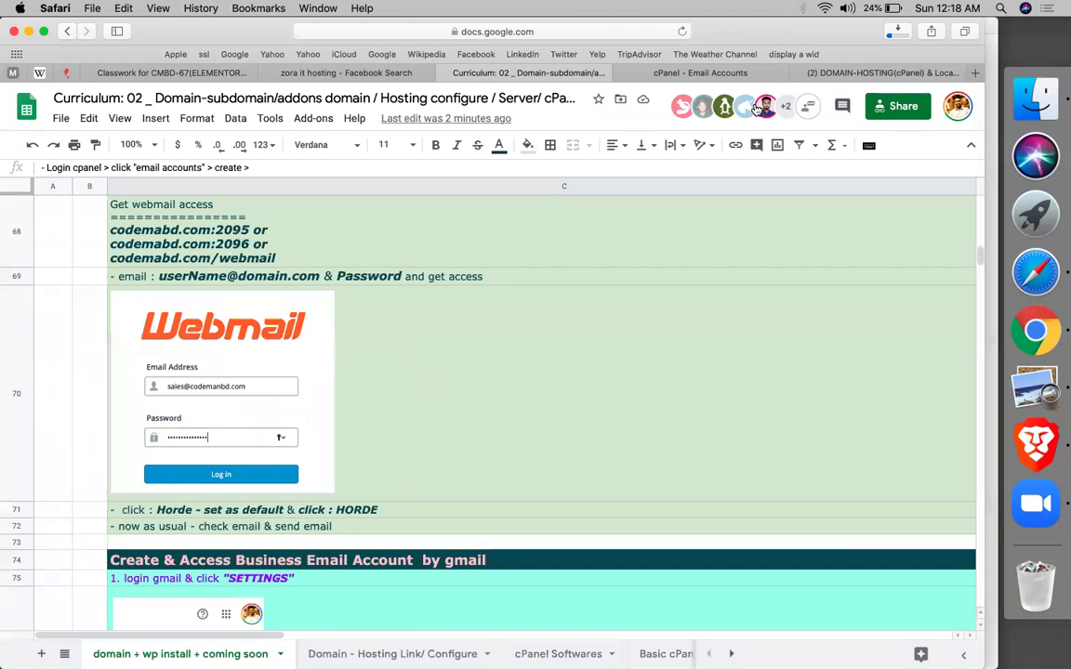
click(691, 74)
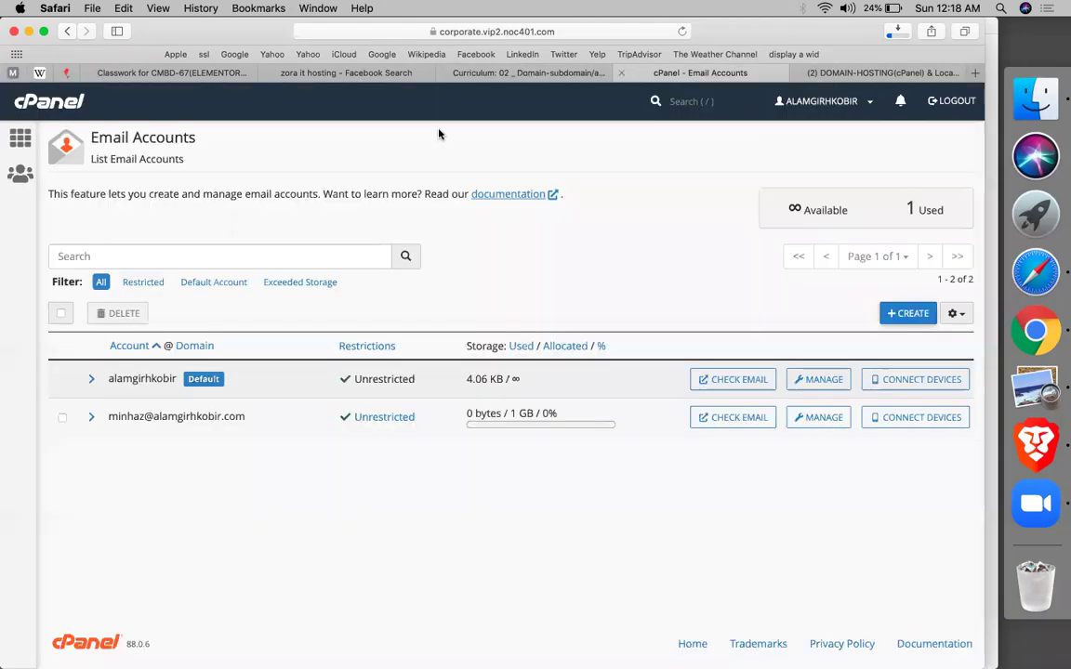
Copy the account's domain and load it with :2095 in the spare tab to reach Webmail login
double_click(156, 417)
key(super+c)
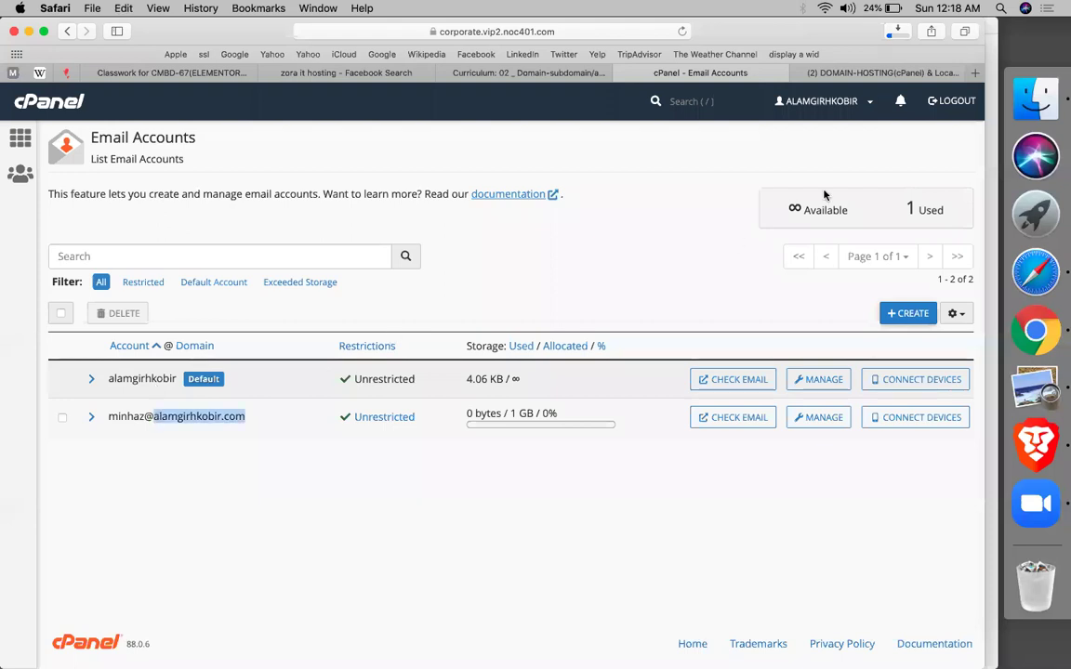
click(837, 72)
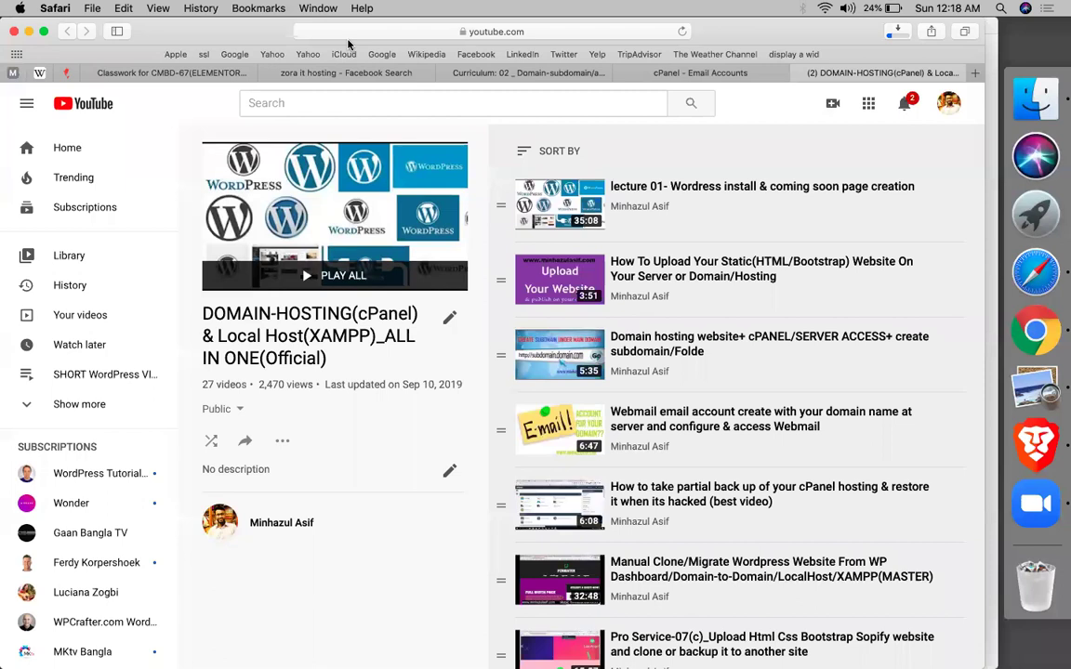
click(416, 31)
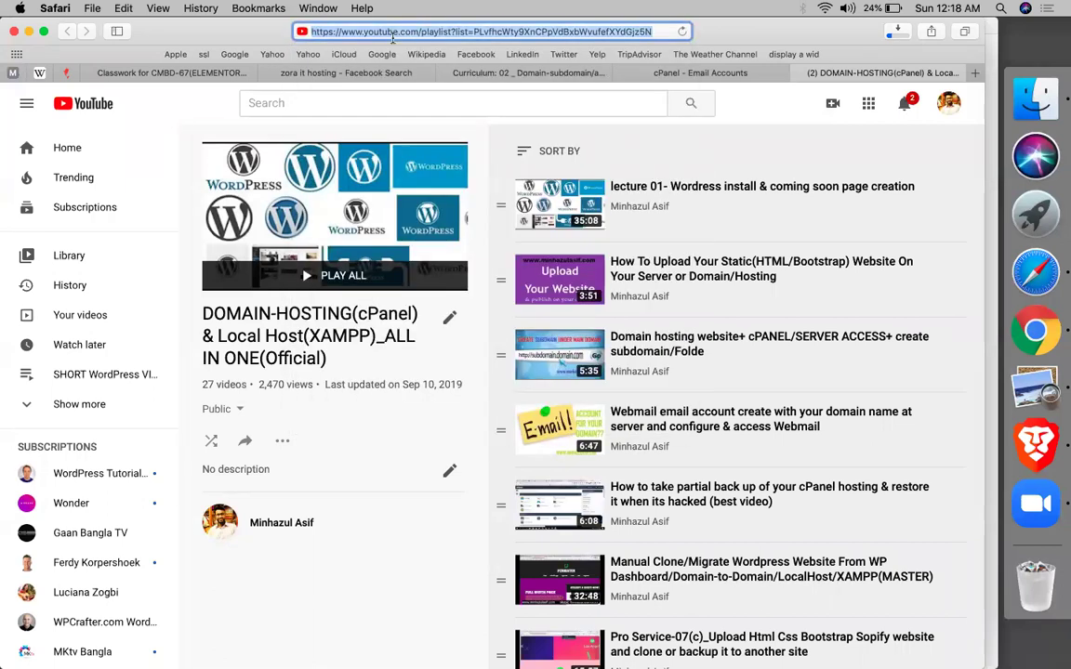
key(super+v)
text(:209)
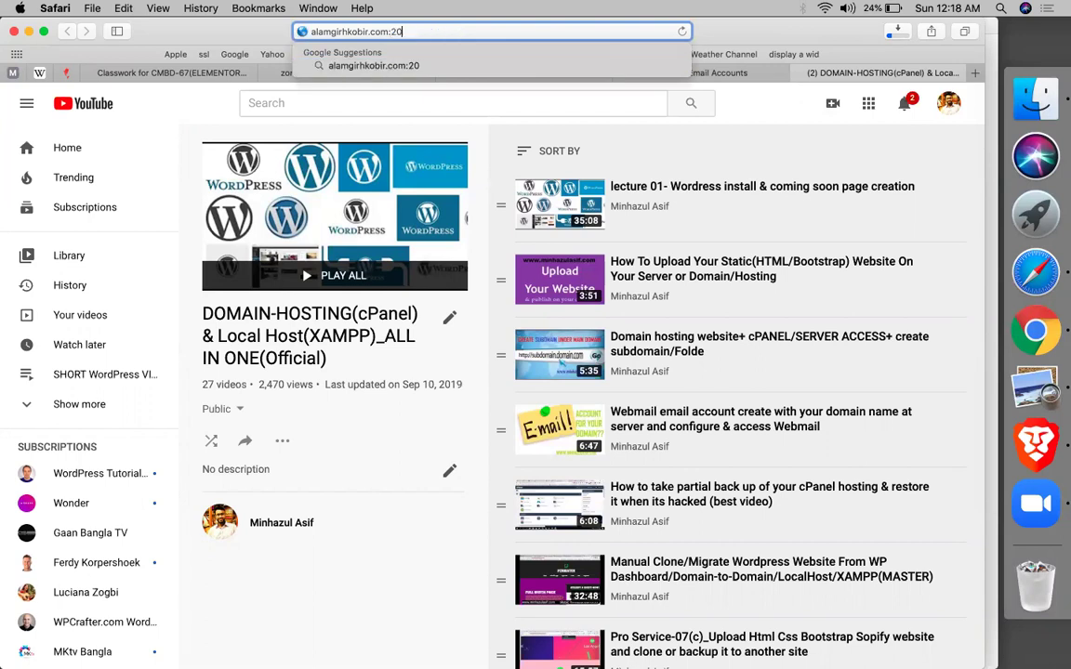
text(5)
key(Return)
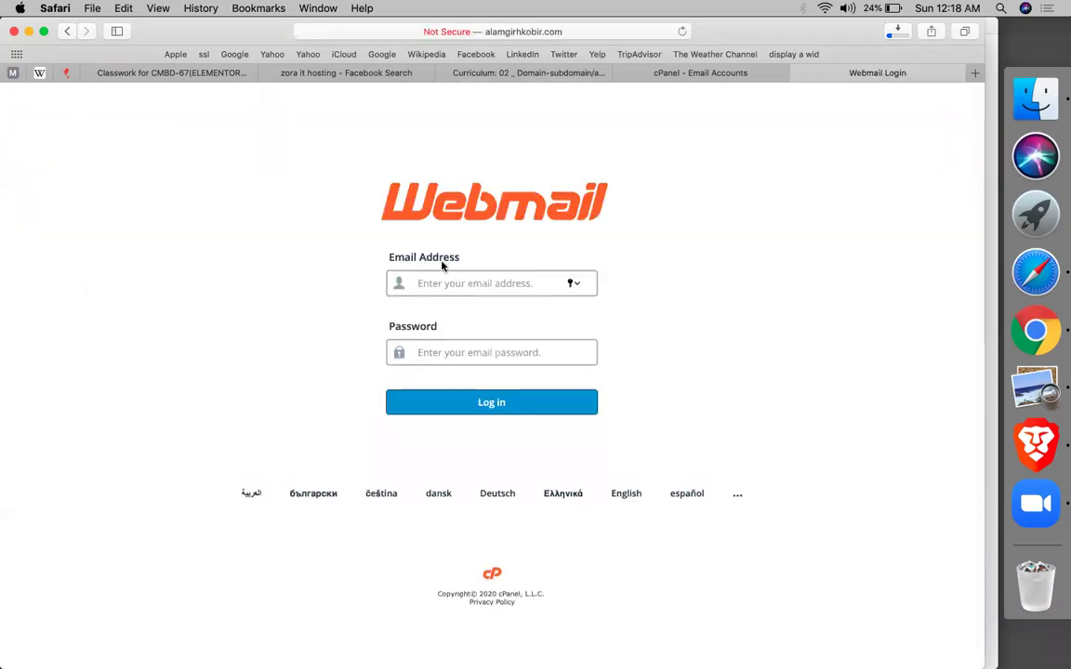
Enter the new mailbox's email address, username @ pasted domain, in the Webmail login form
text(minhaz@)
key(super+v)
click(463, 284)
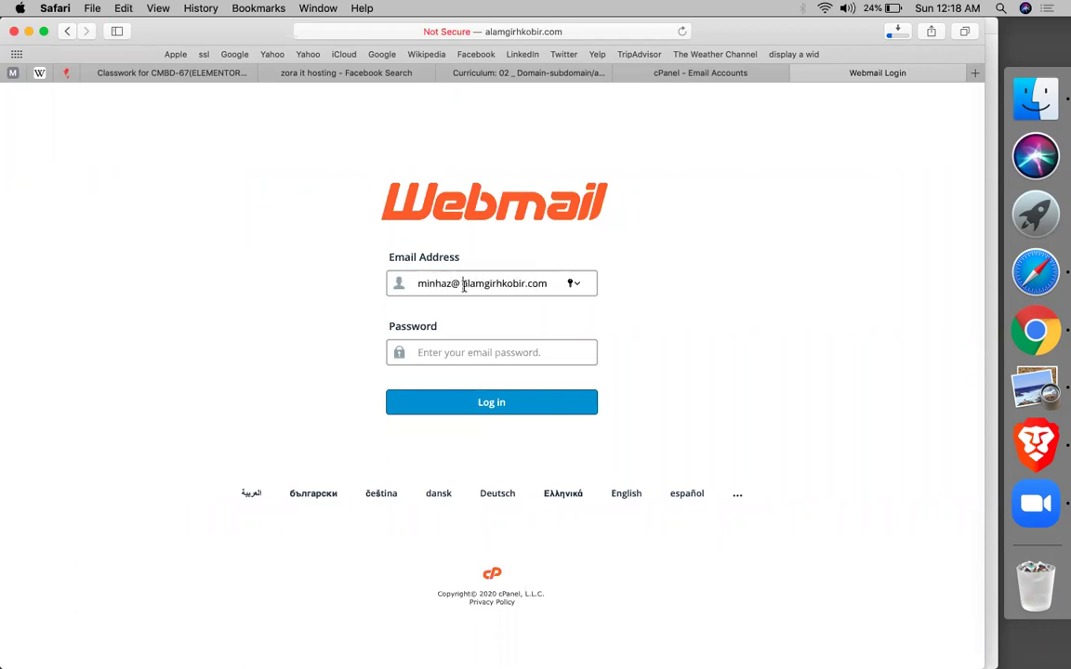
key(BackSpace)
Enter the account password, log in, and let Safari save the password
click(459, 348)
text(a)
key(BackSpace)
text(********)
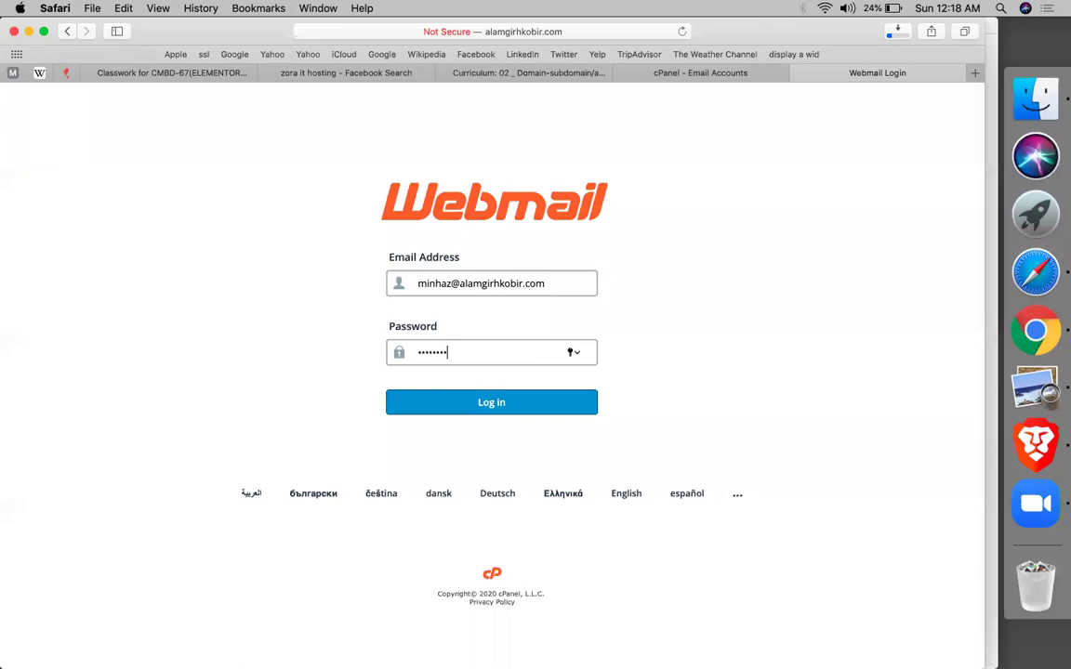
click(438, 401)
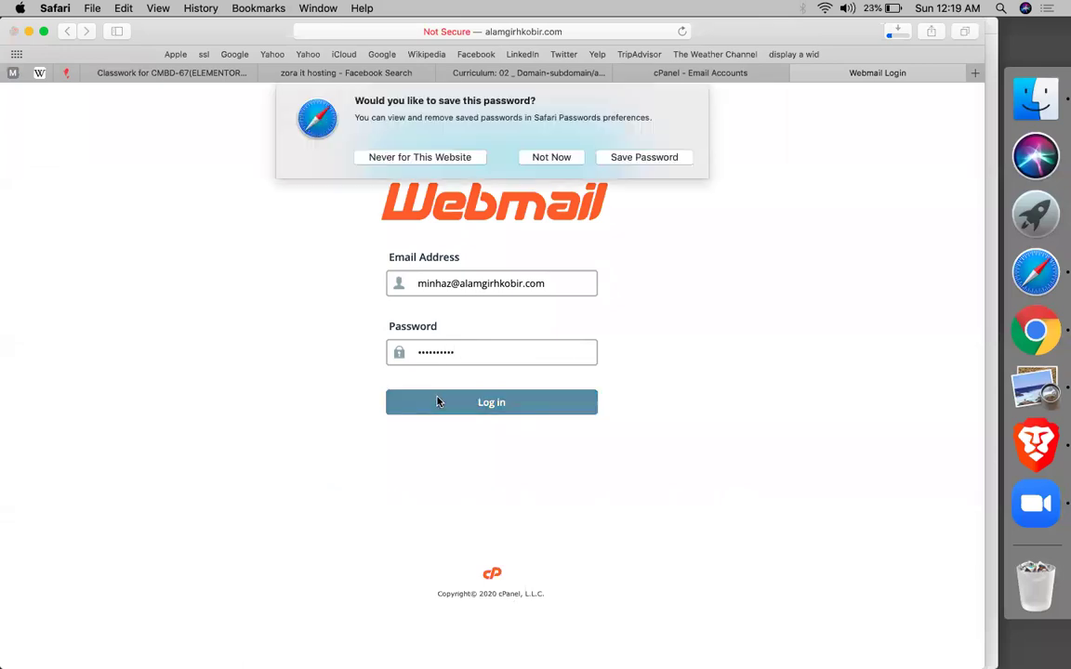
click(648, 160)
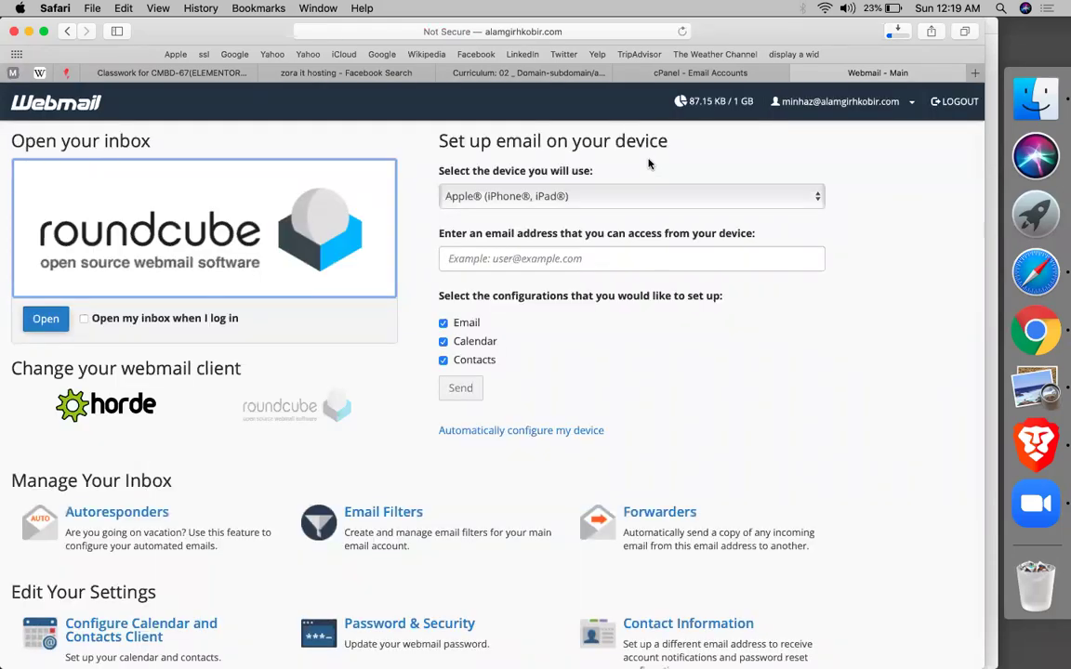
Launch Roundcube to see the inbox with cPanel's client configuration settings message
click(224, 224)
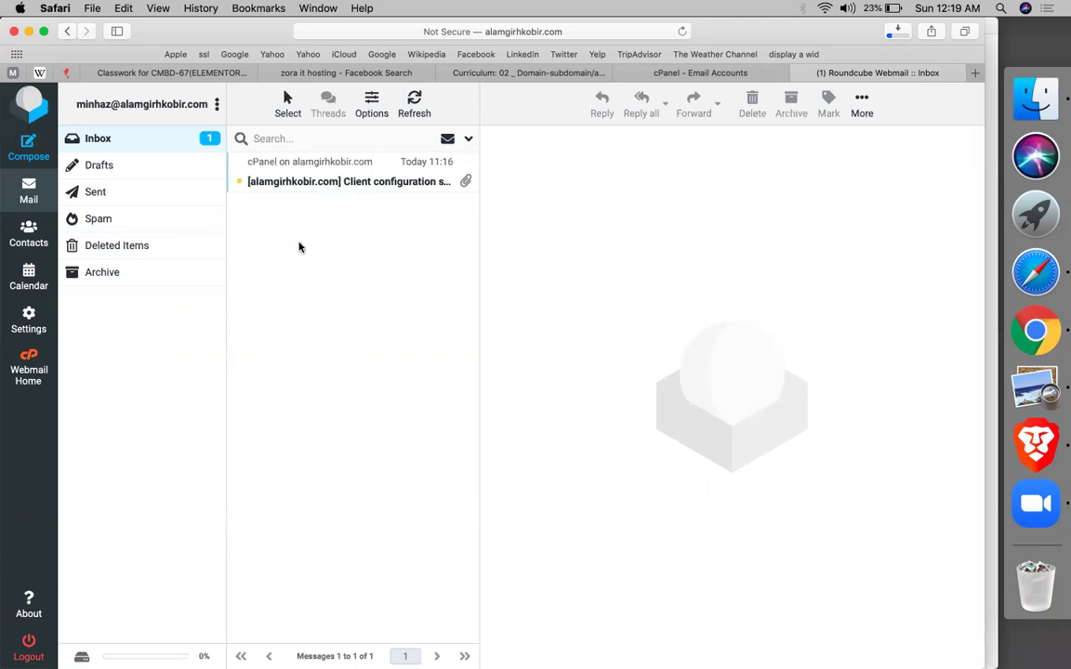
Open a blank Roundcube compose form, then go back to cPanel's Email Accounts list
click(31, 153)
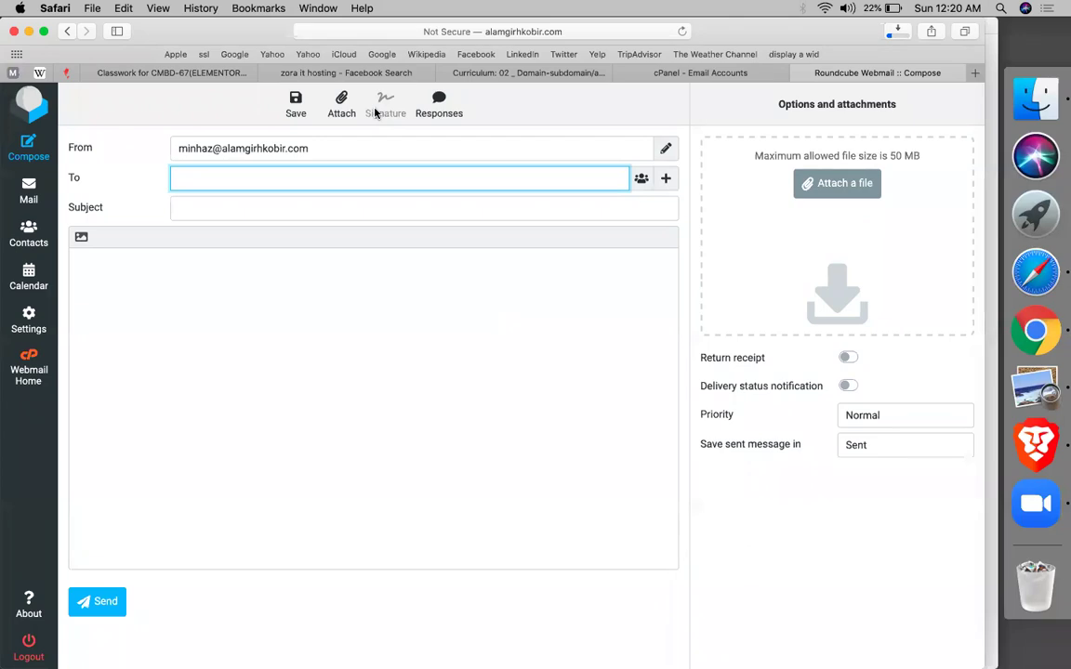
click(716, 67)
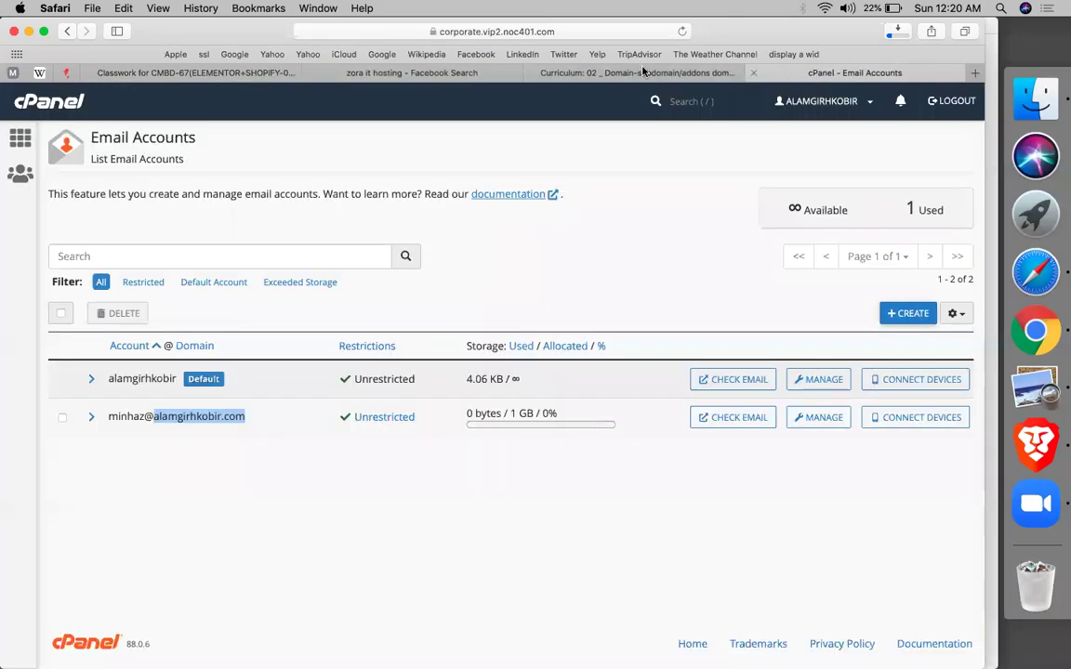
Find the 'Create & Access Business Email Account by gmail' steps at row 74 of the Curriculum sheet
click(596, 72)
scroll(336, 402, down, 2)
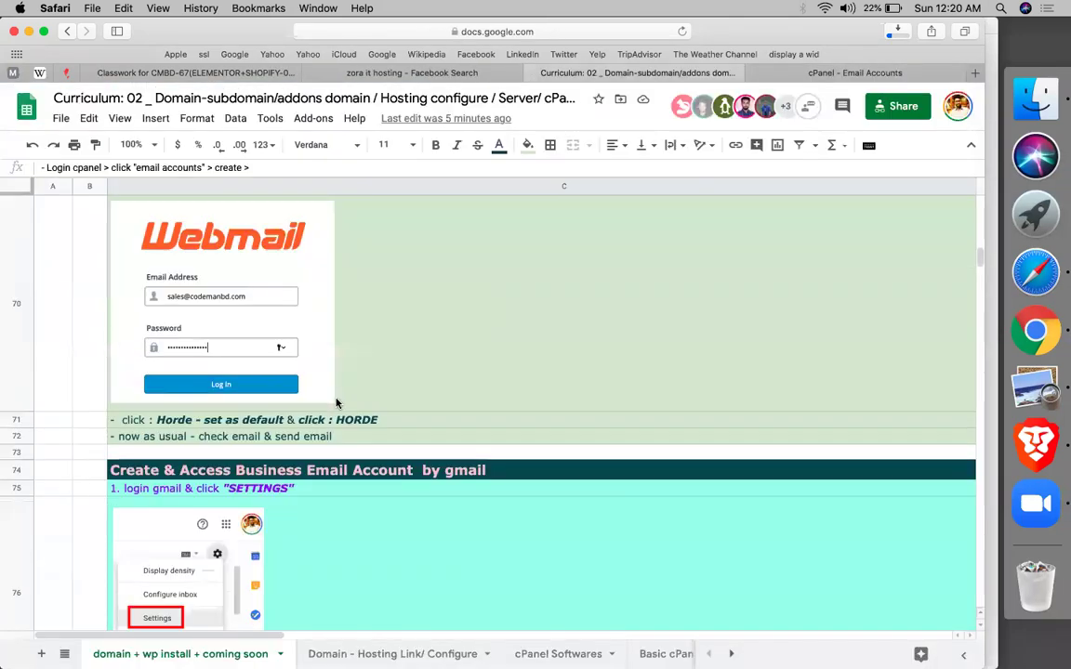
scroll(337, 402, down, 5)
scroll(336, 402, up, 1)
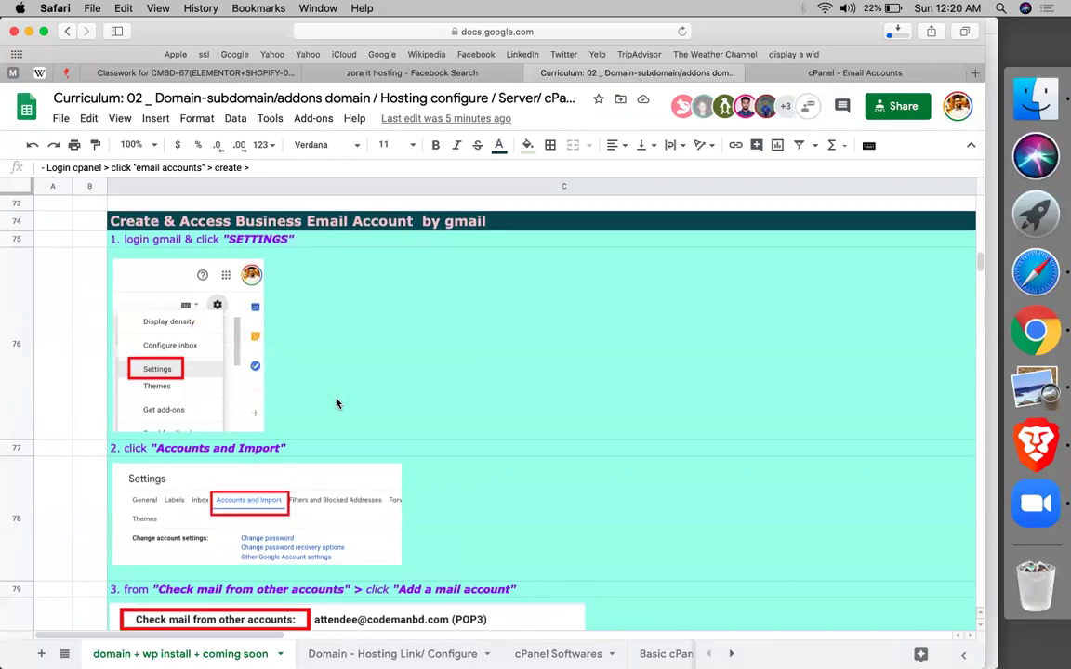
click(327, 240)
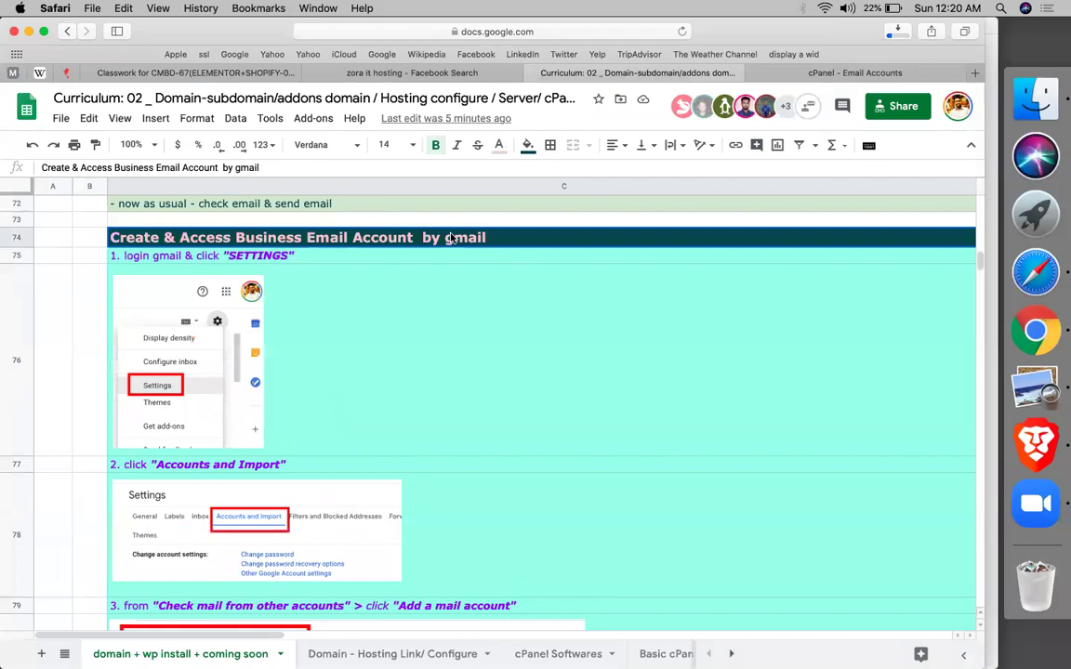
scroll(278, 499, down, 5)
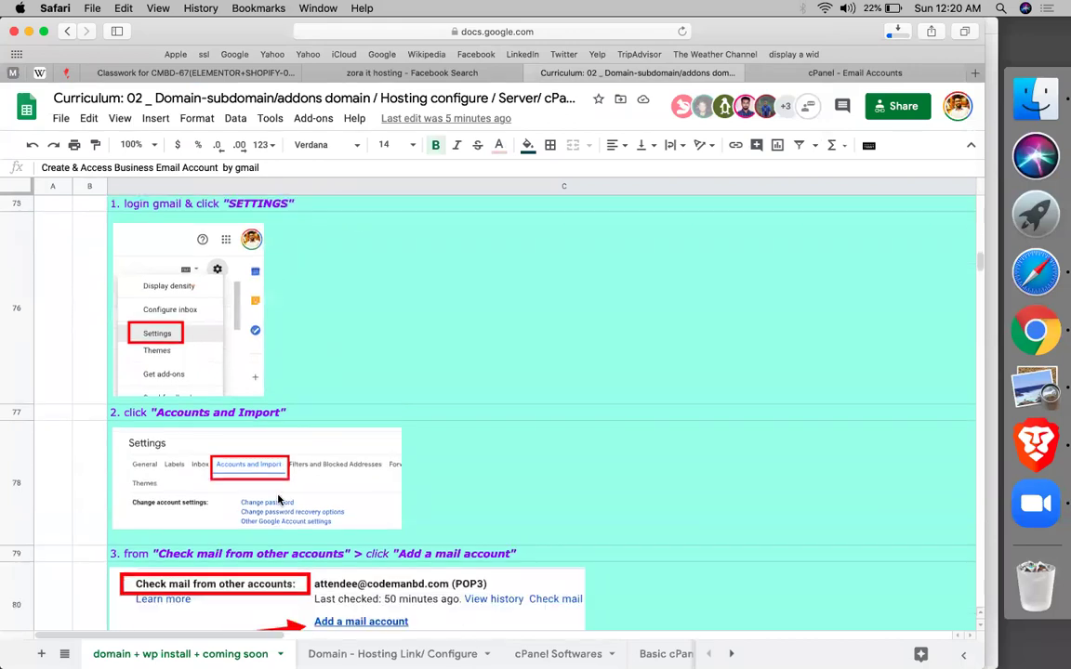
scroll(278, 500, up, 10)
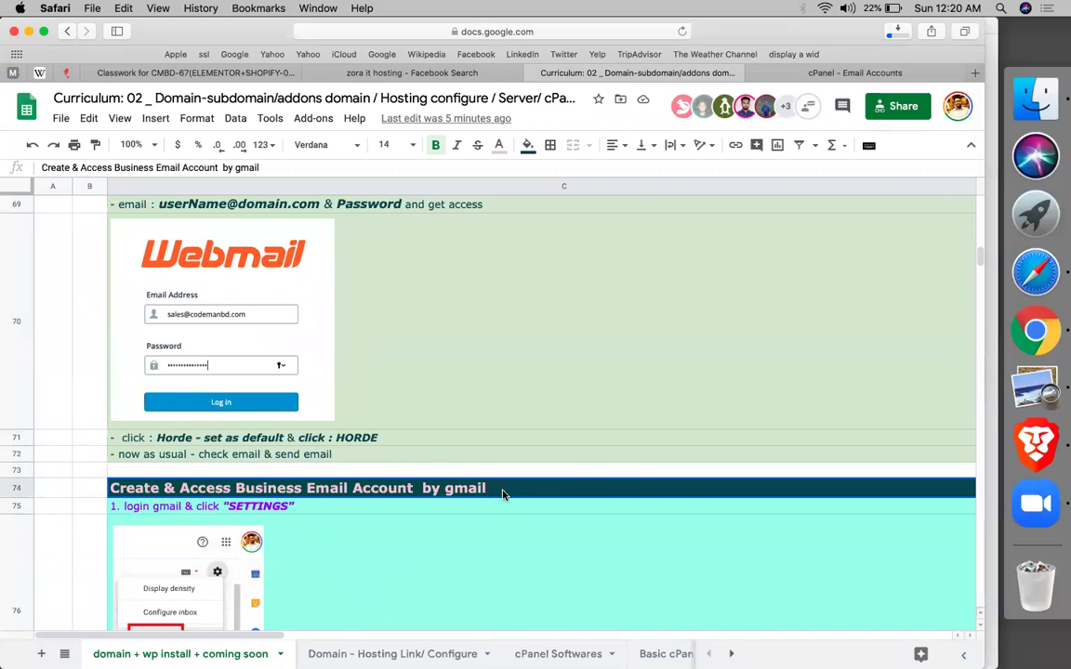
scroll(503, 495, down, 5)
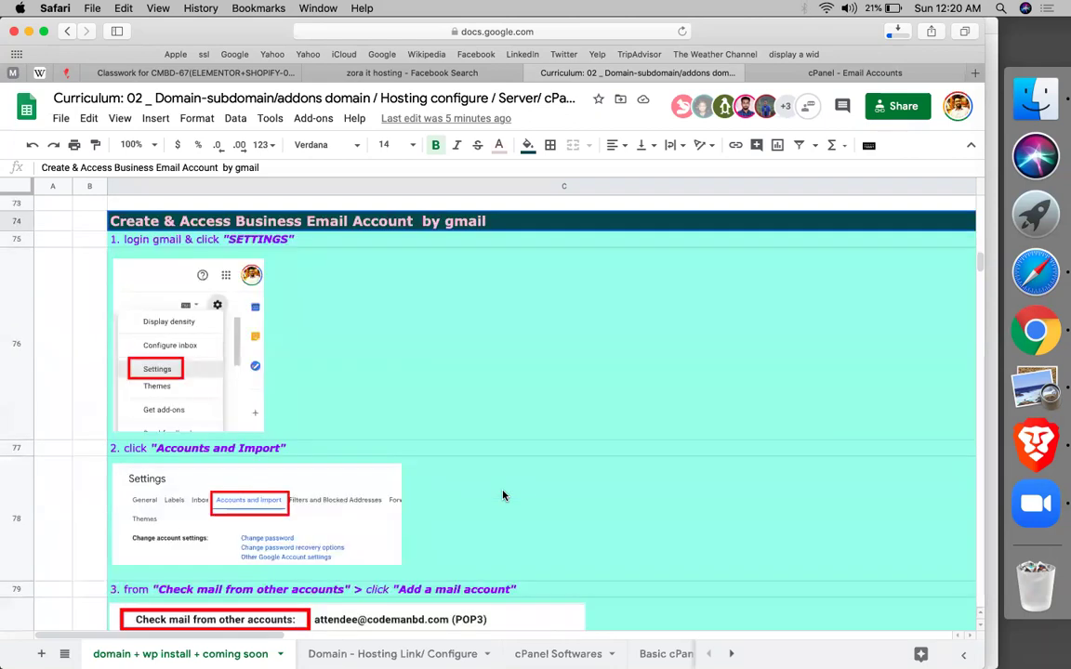
Check the IP Blocker notes at row 27 of the cPanel Softwares sheet, then return to Email Accounts
click(336, 655)
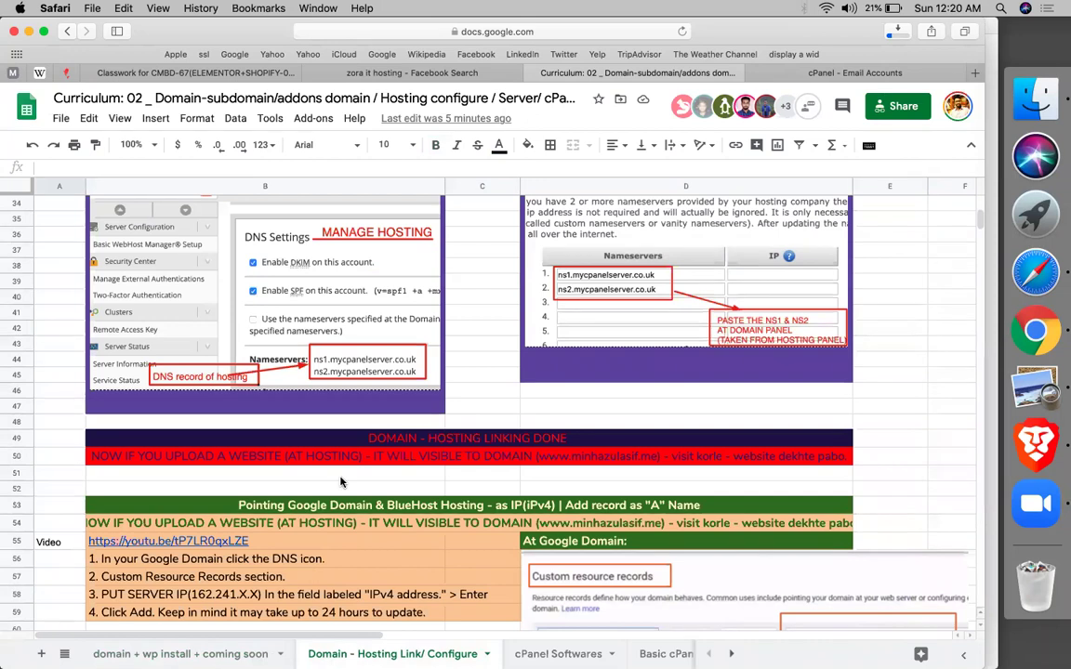
scroll(340, 482, down, 5)
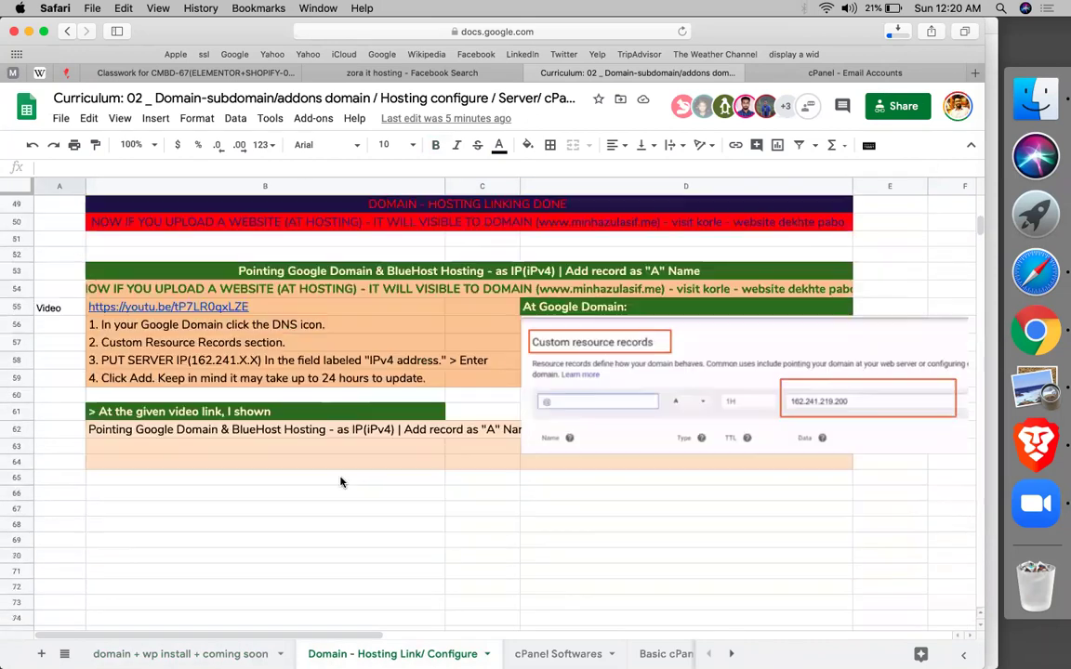
scroll(340, 481, up, 15)
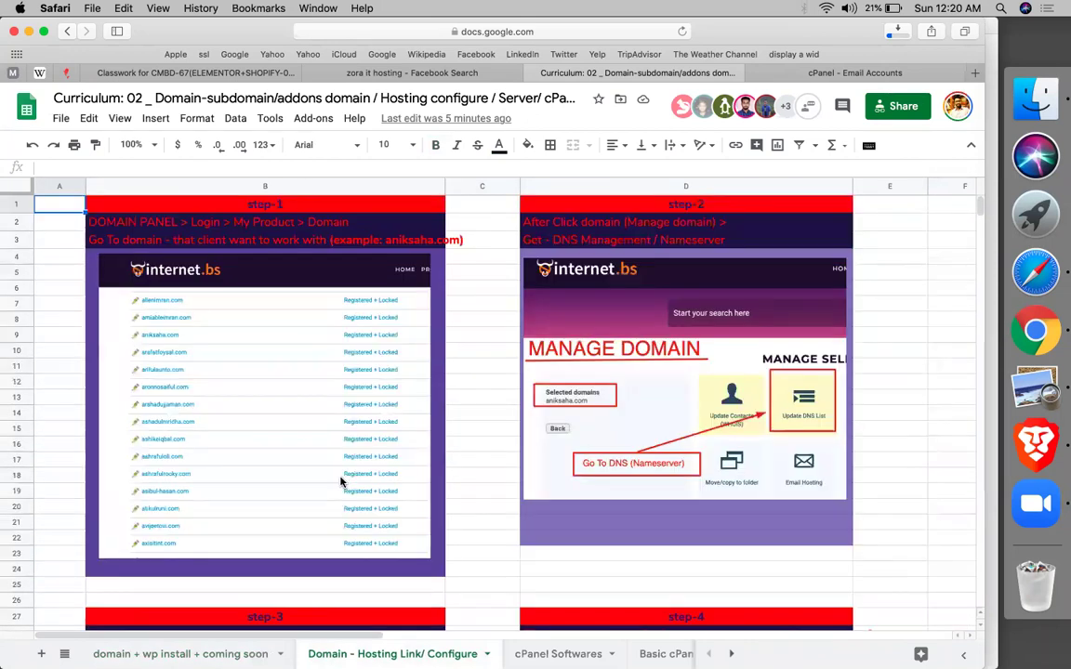
scroll(340, 481, down, 8)
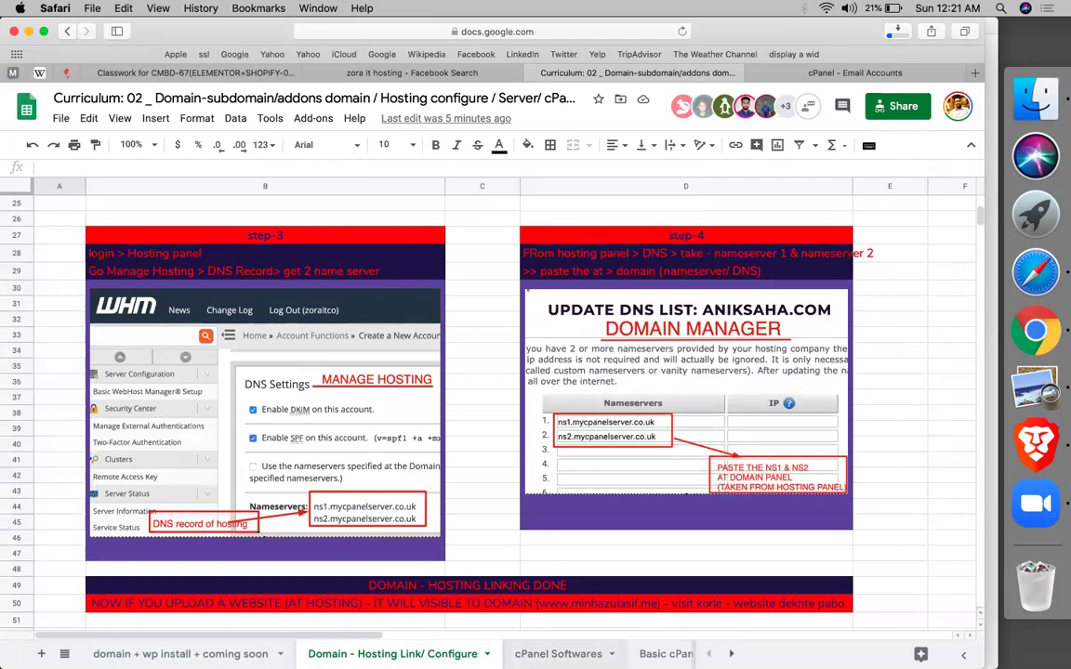
key(alt+Down)
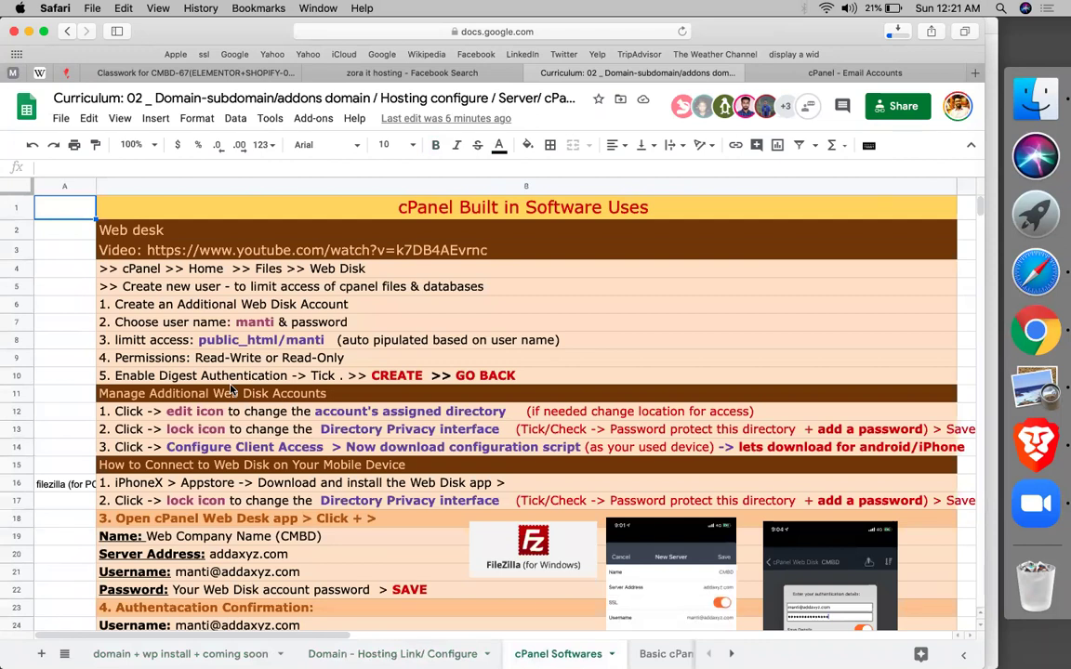
scroll(232, 391, down, 5)
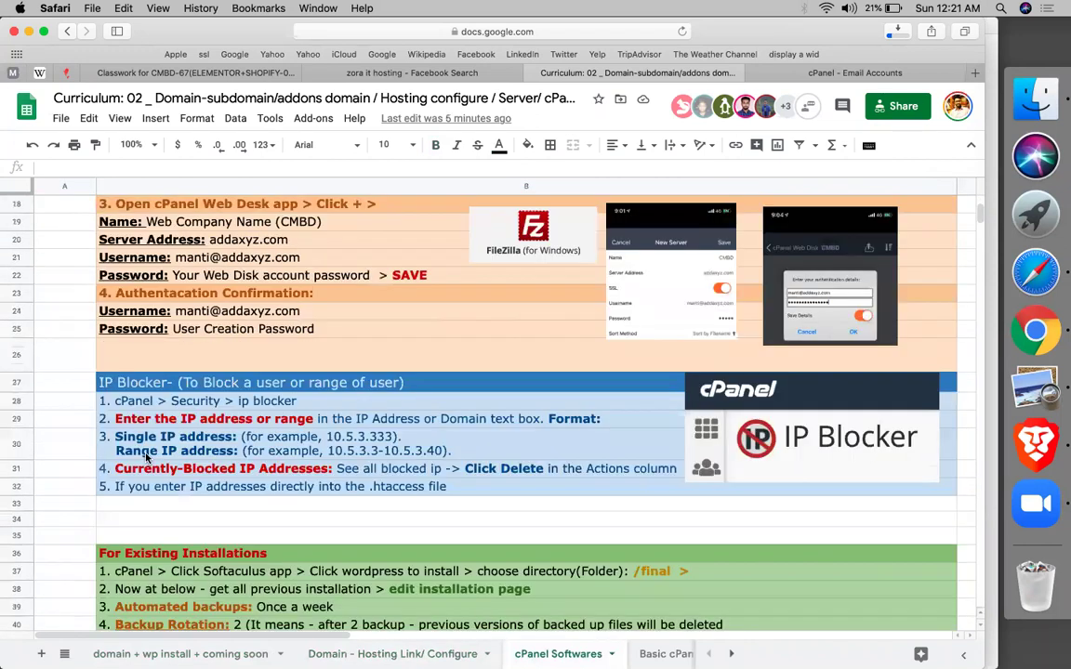
scroll(146, 457, down, 3)
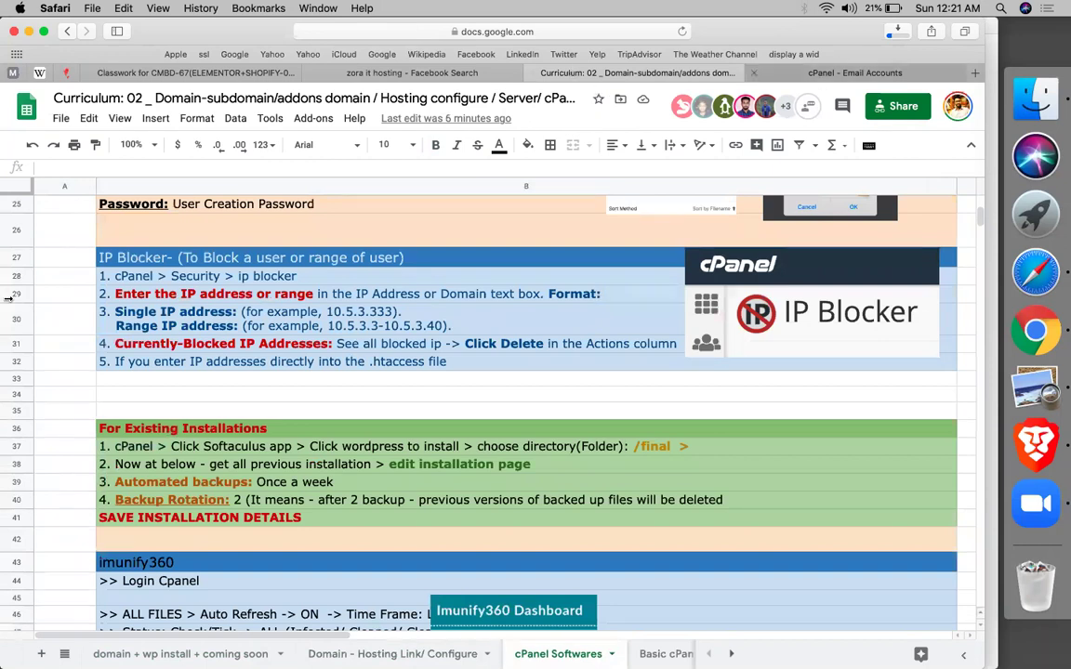
click(163, 258)
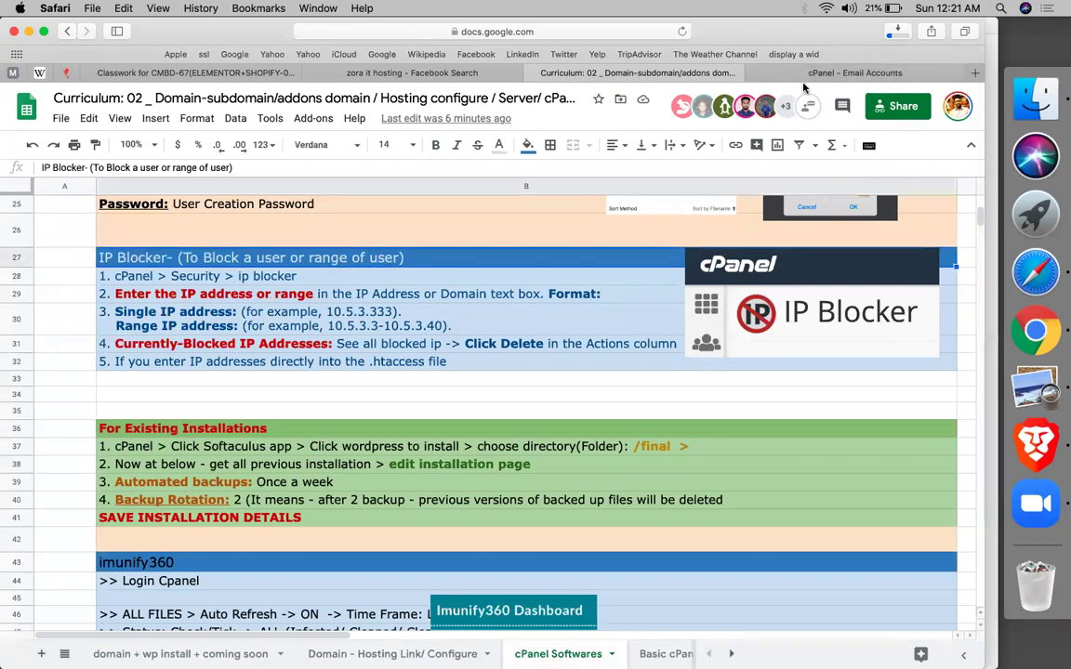
click(820, 75)
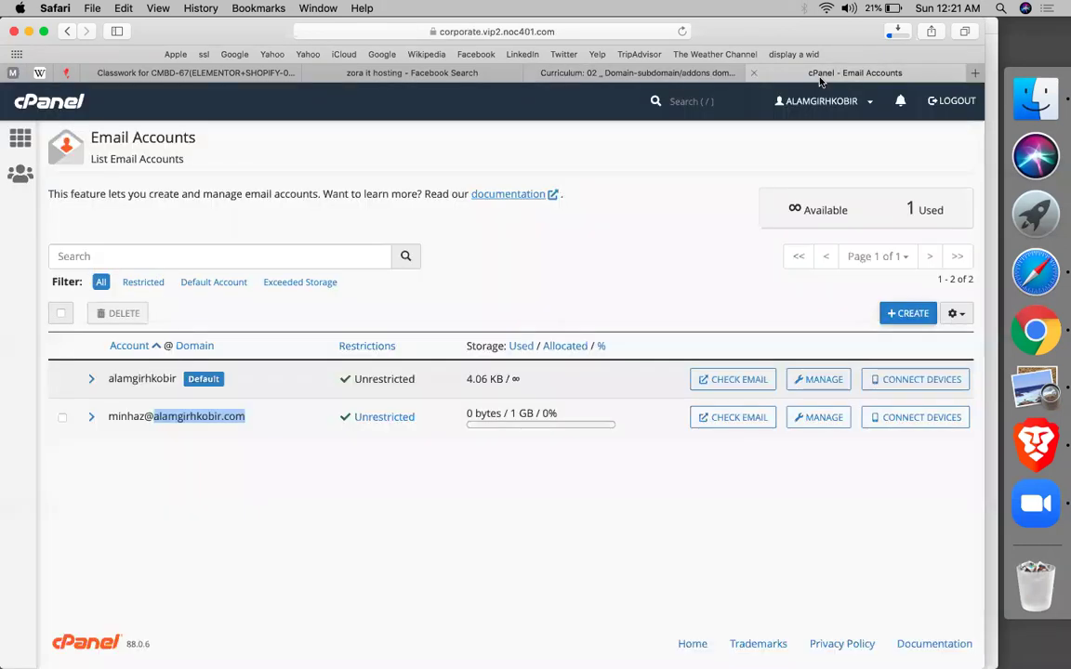
Return to the cPanel home dashboard and glance at the Theme choices without changing it
click(16, 138)
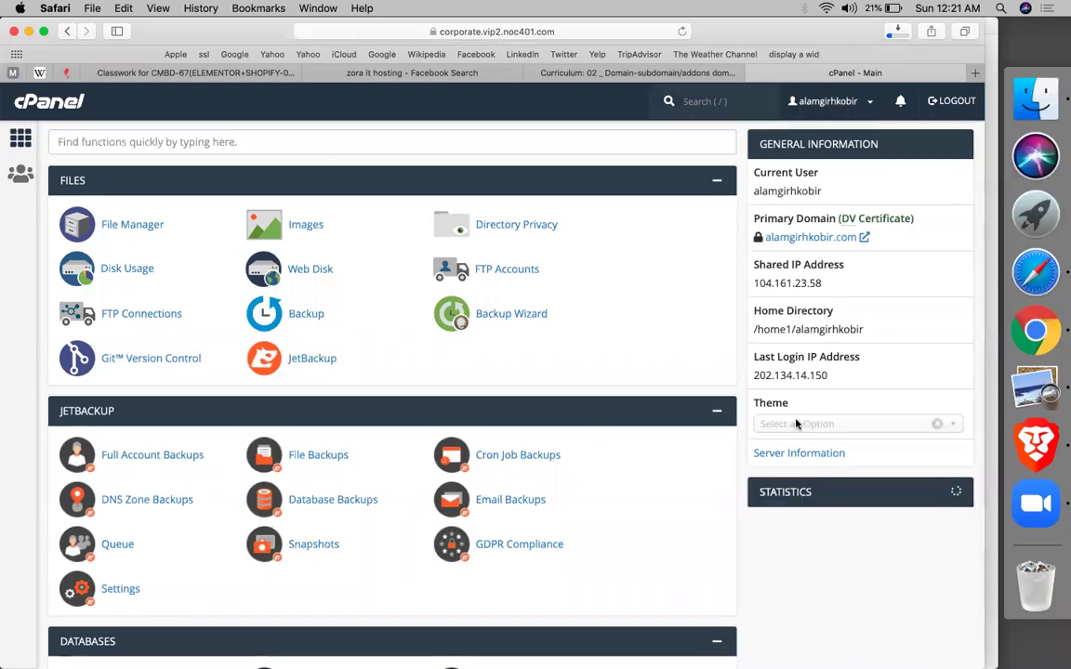
click(793, 430)
click(439, 349)
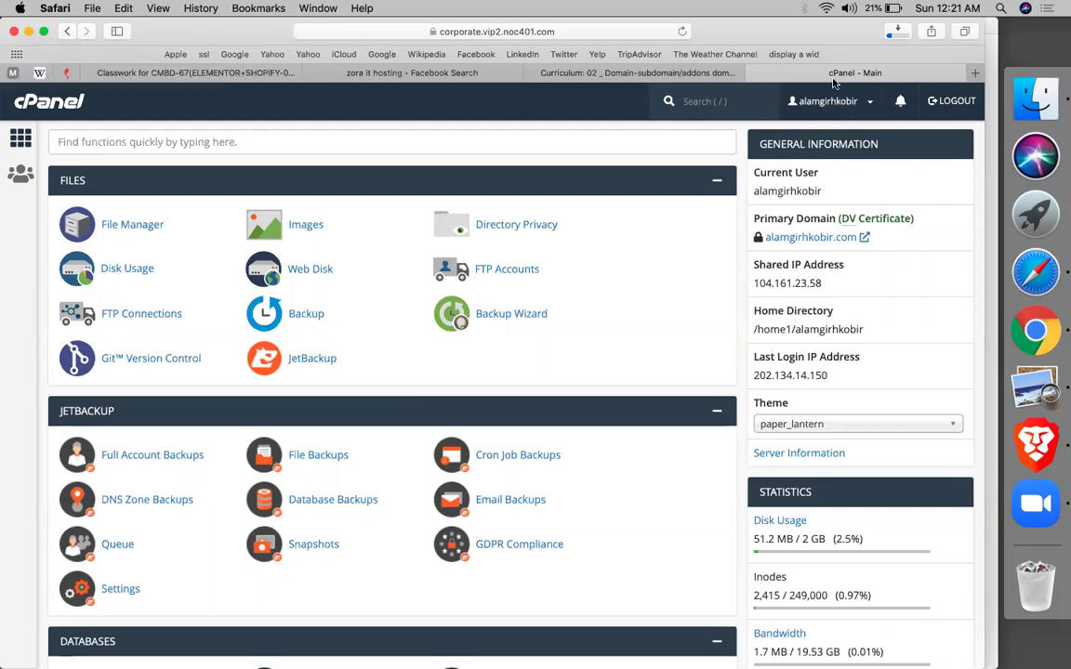
click(642, 72)
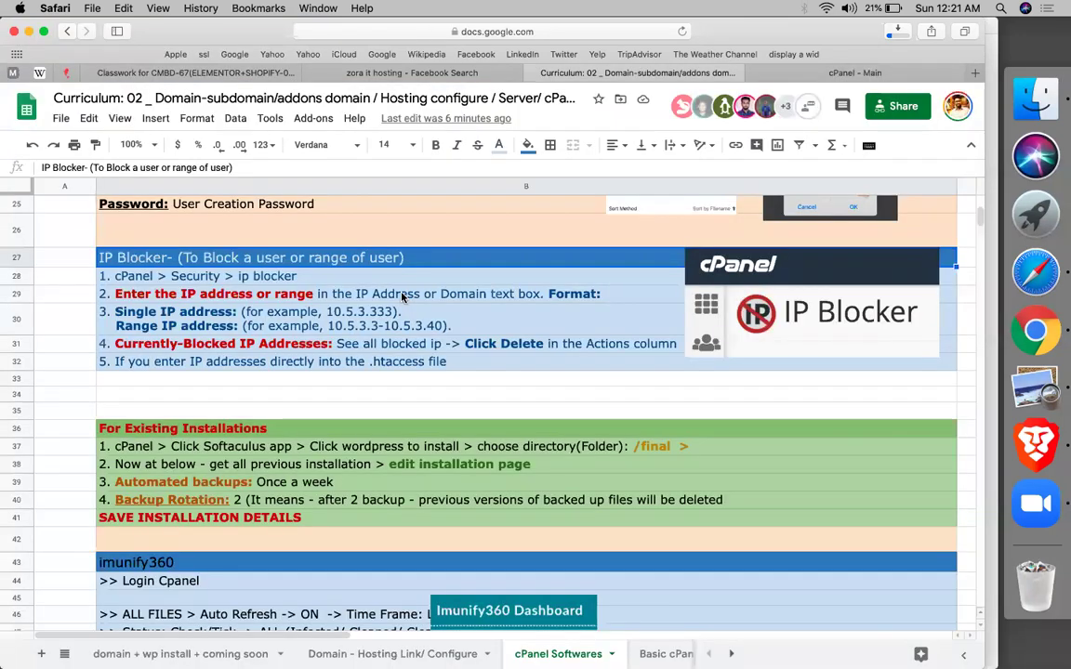
scroll(360, 262, down, 5)
scroll(392, 367, down, 10)
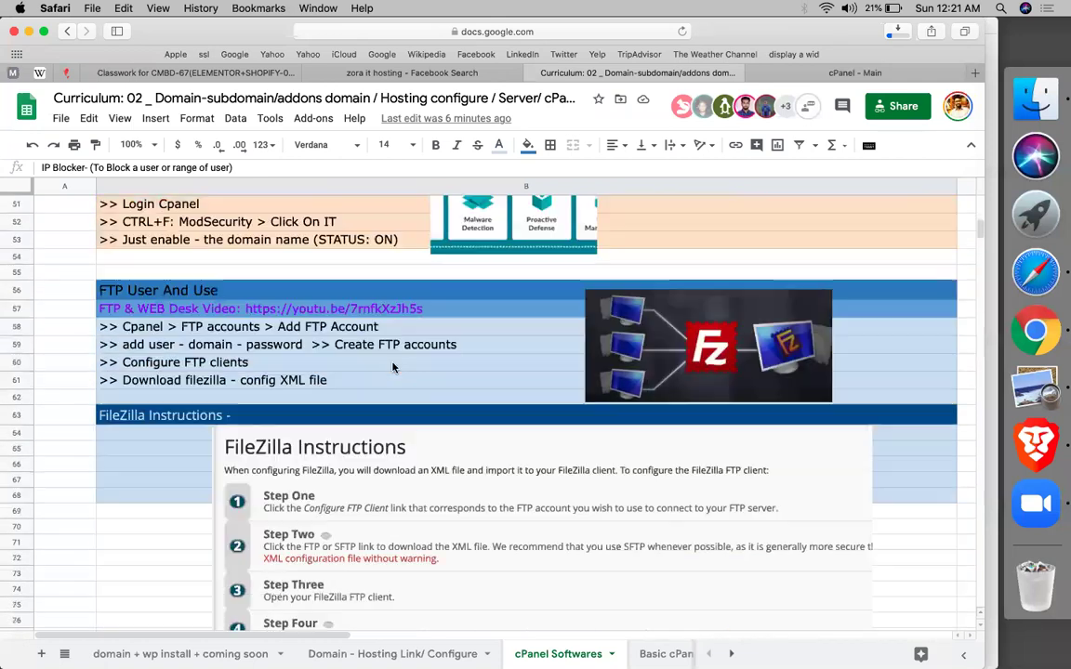
scroll(393, 367, down, 6)
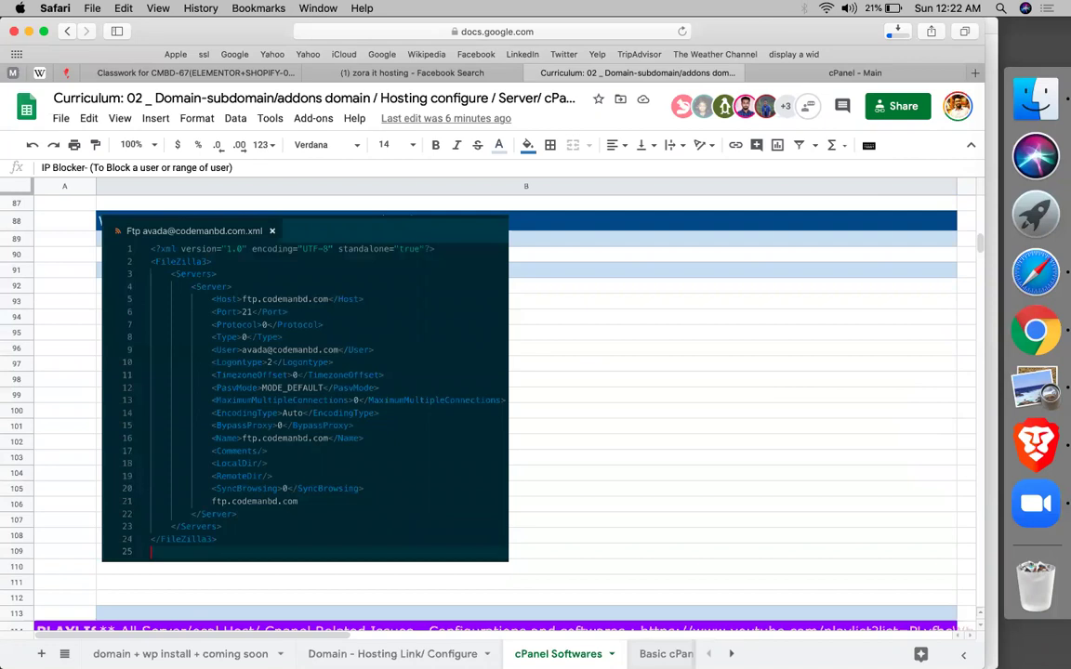
click(666, 654)
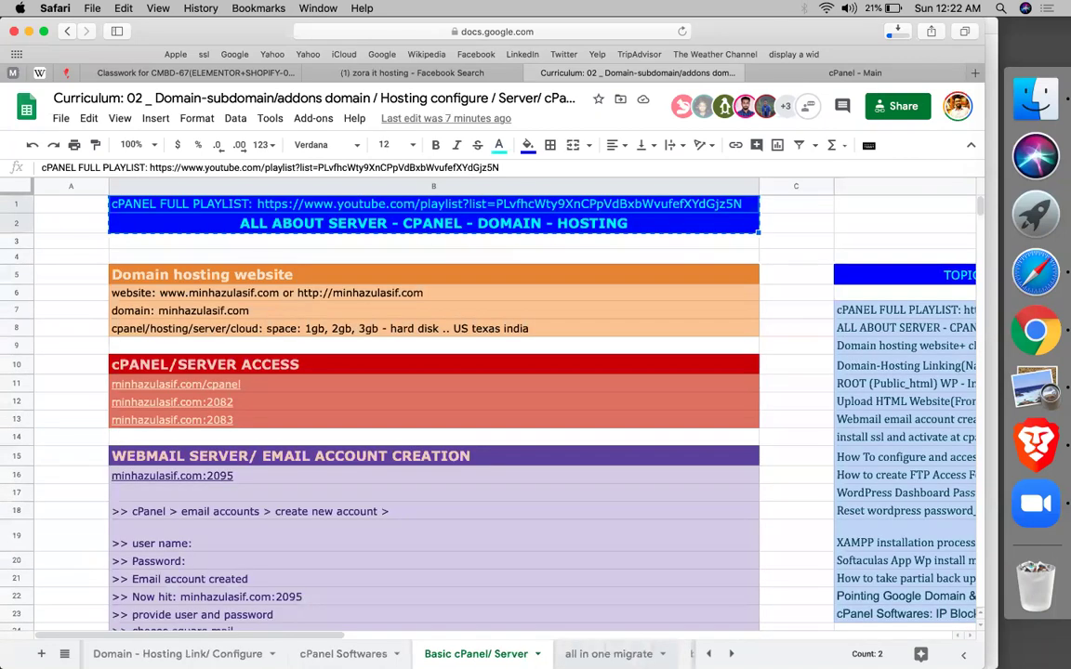
key(alt+Down)
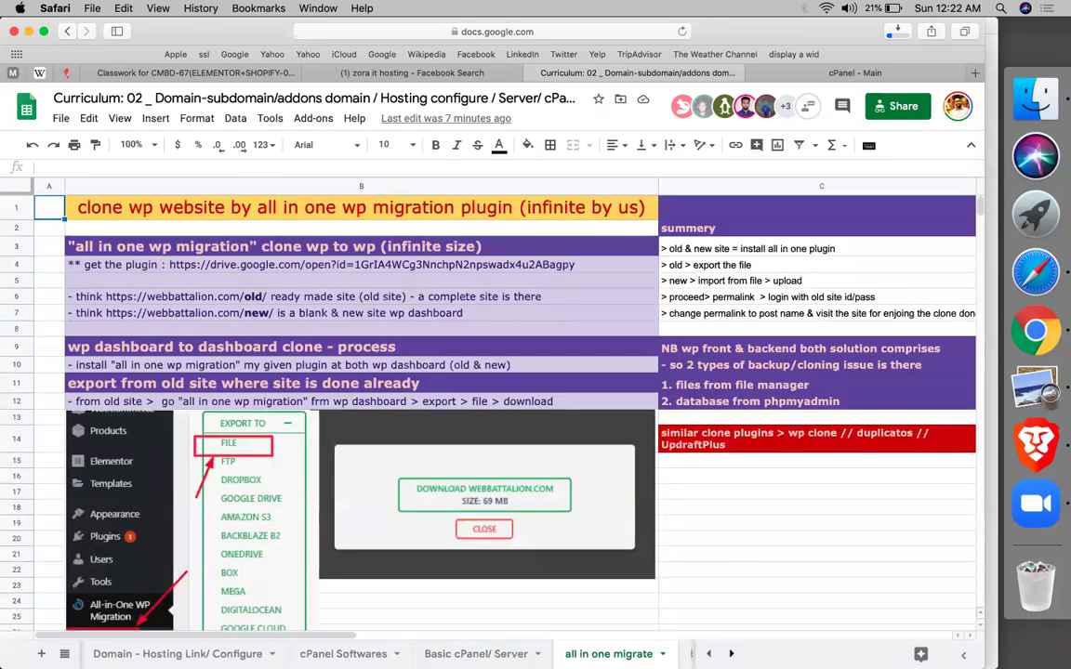
click(731, 654)
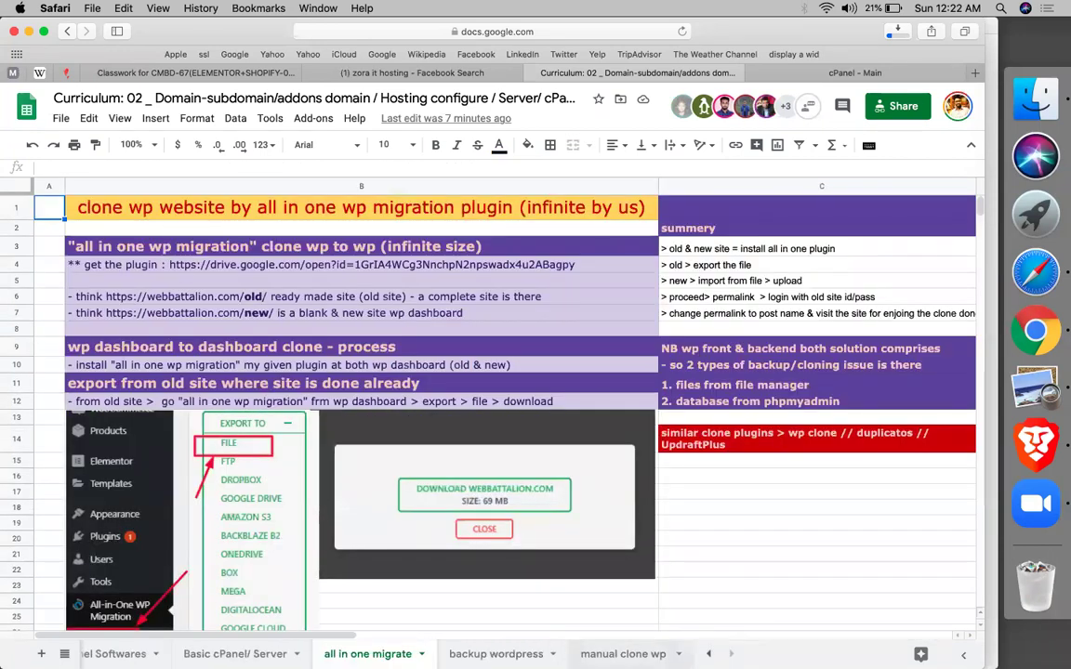
click(507, 654)
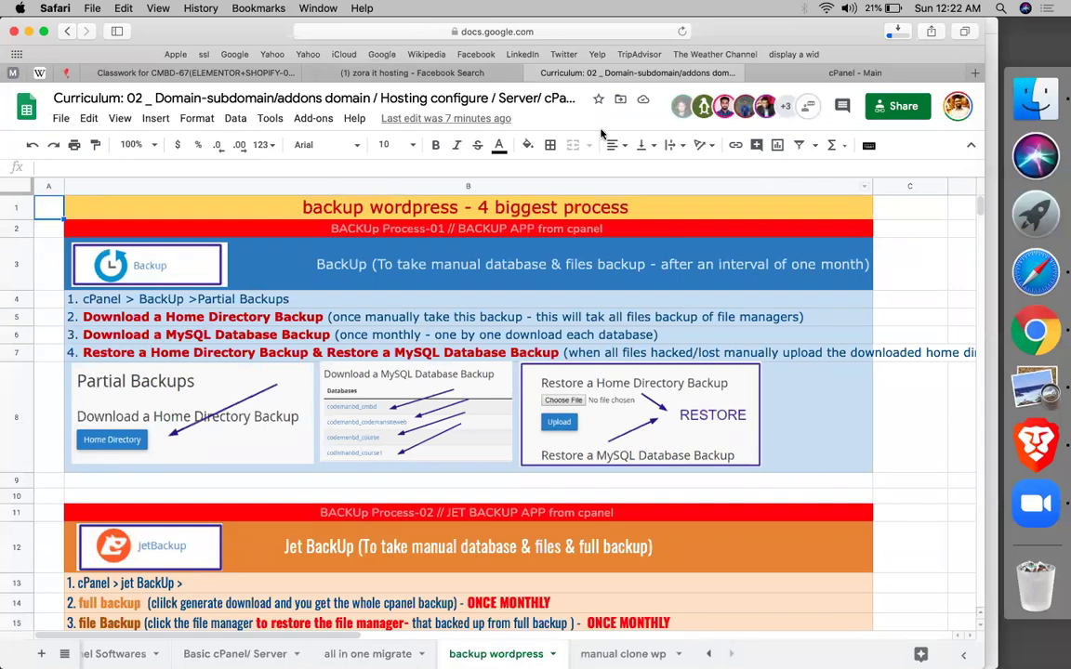
click(795, 74)
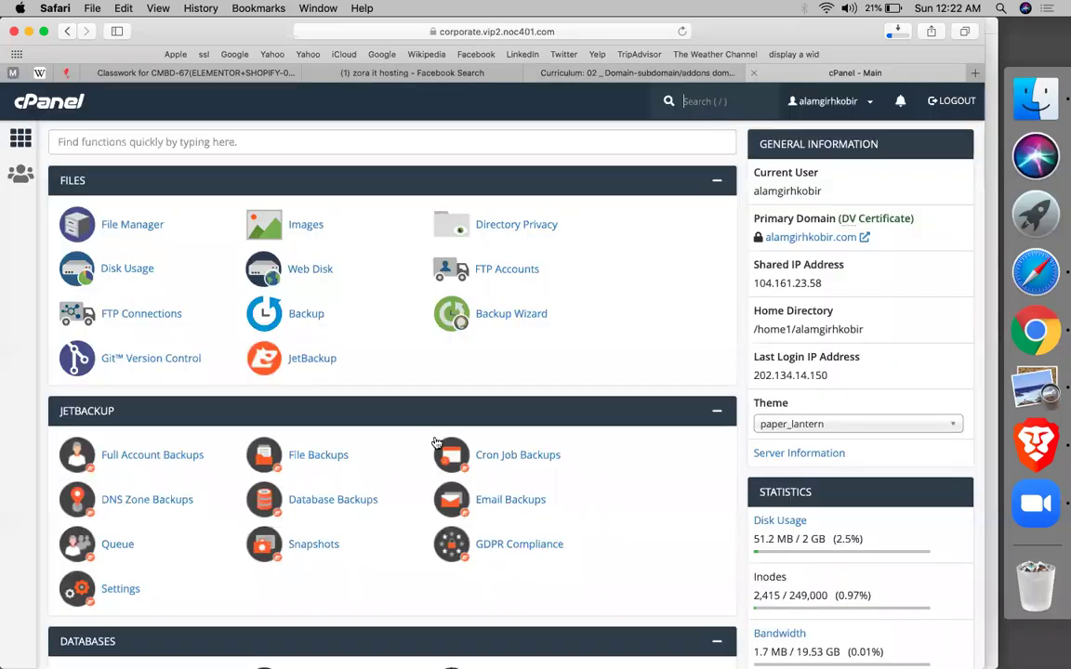
click(305, 316)
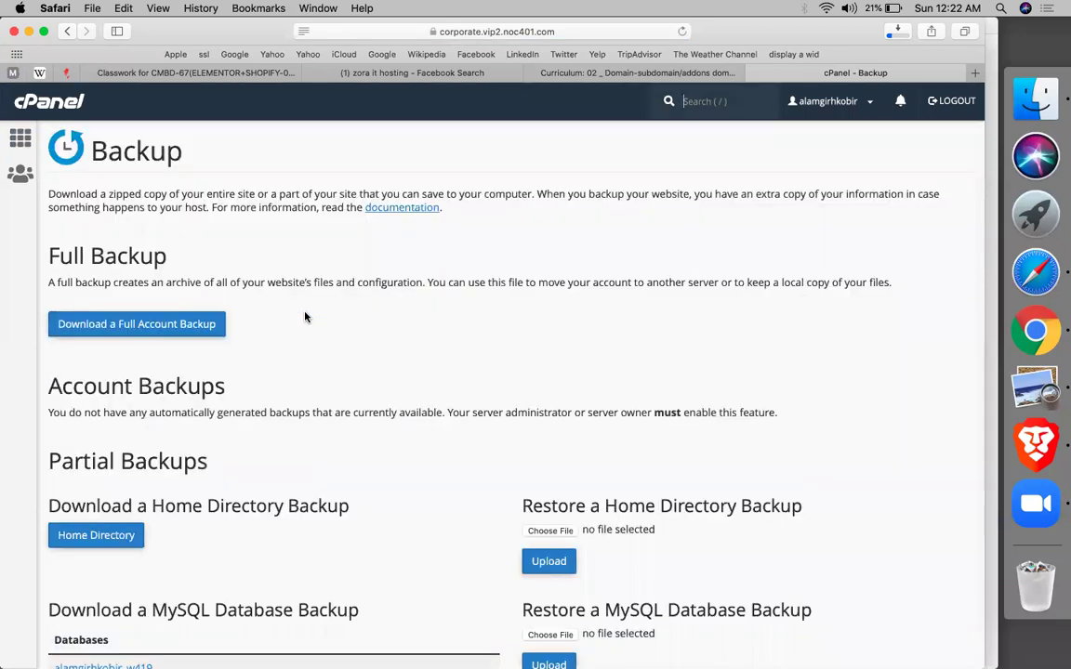
scroll(330, 346, down, 2)
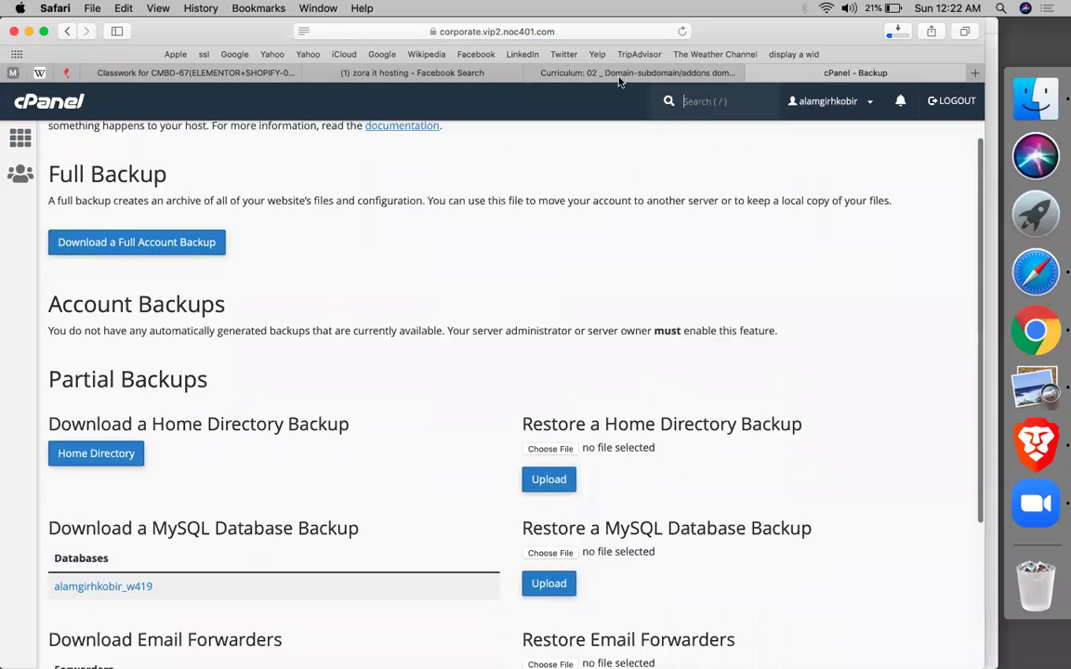
click(618, 75)
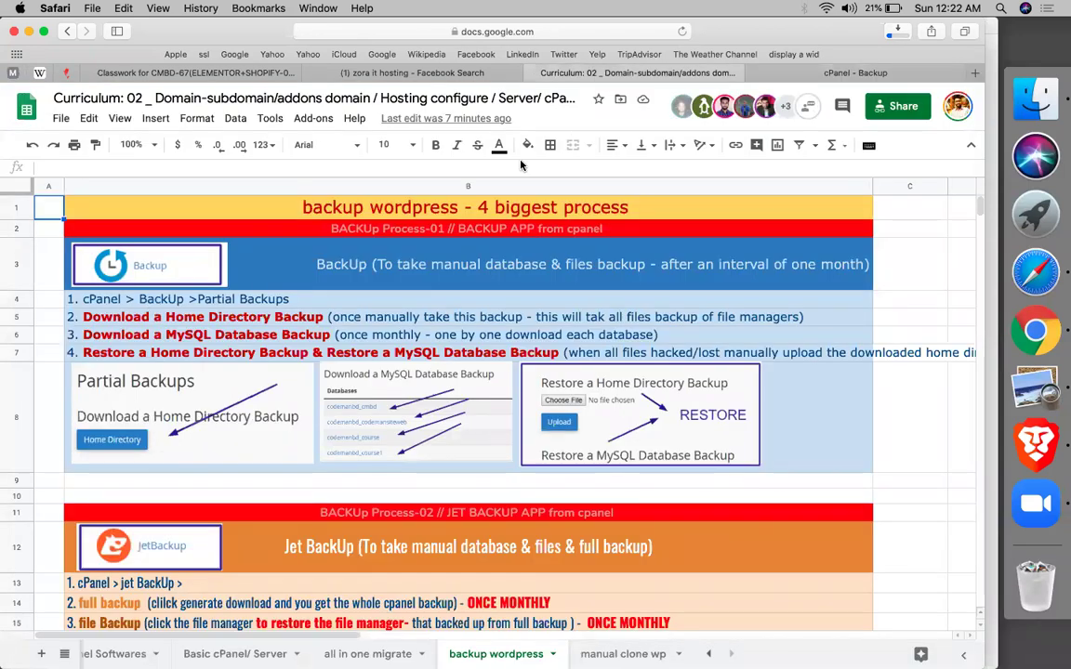
click(820, 78)
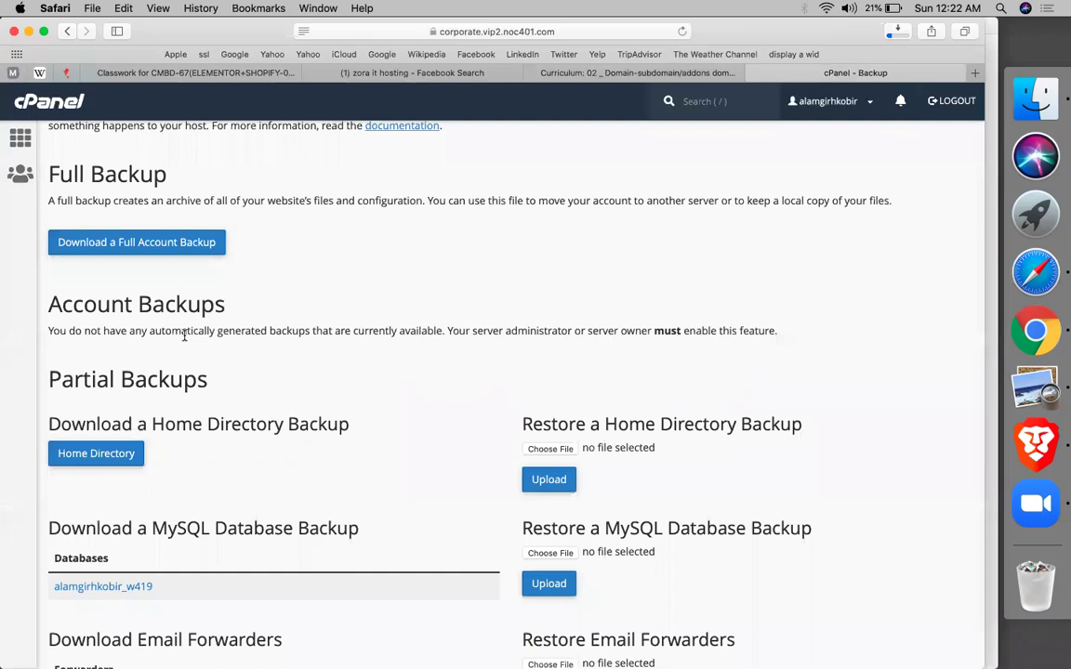
scroll(120, 318, down, 3)
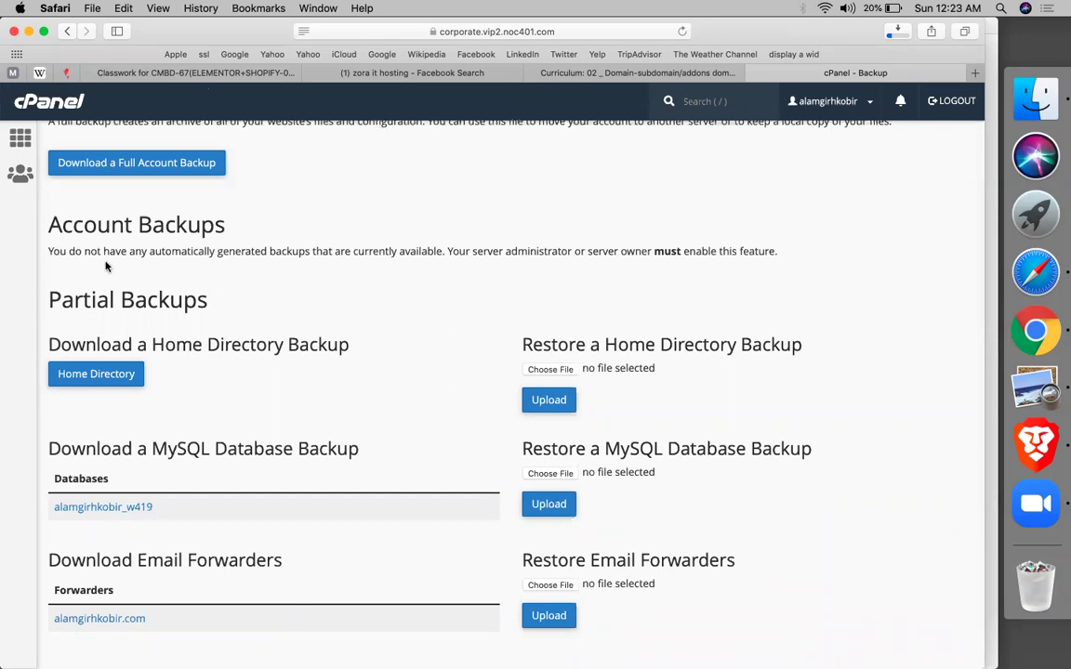
scroll(106, 267, up, 4)
click(17, 135)
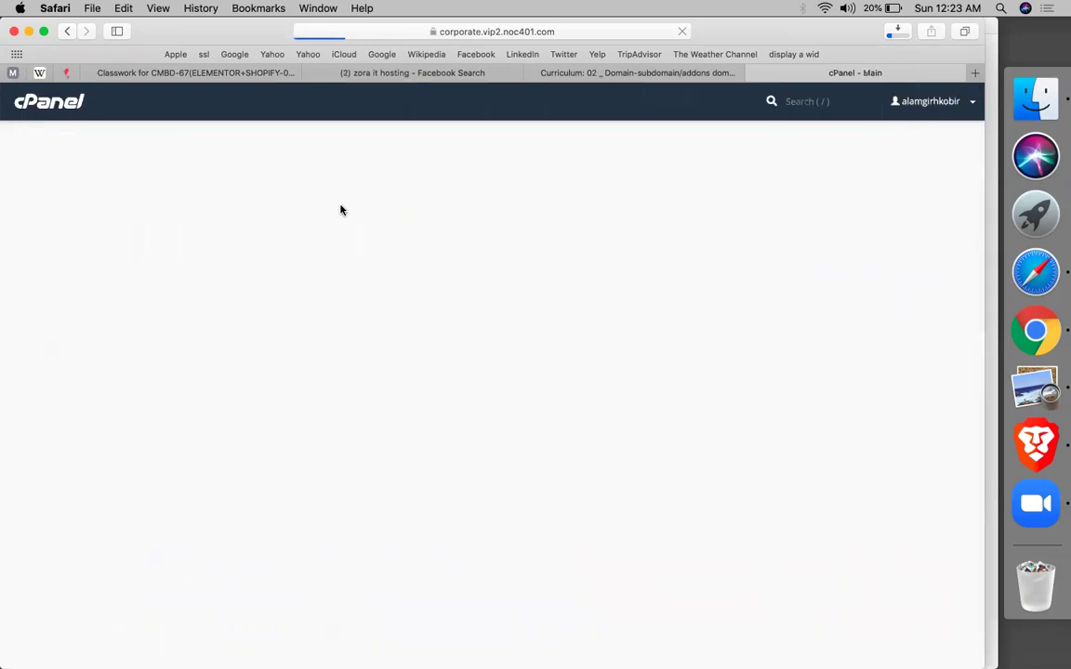
scroll(265, 399, down, 10)
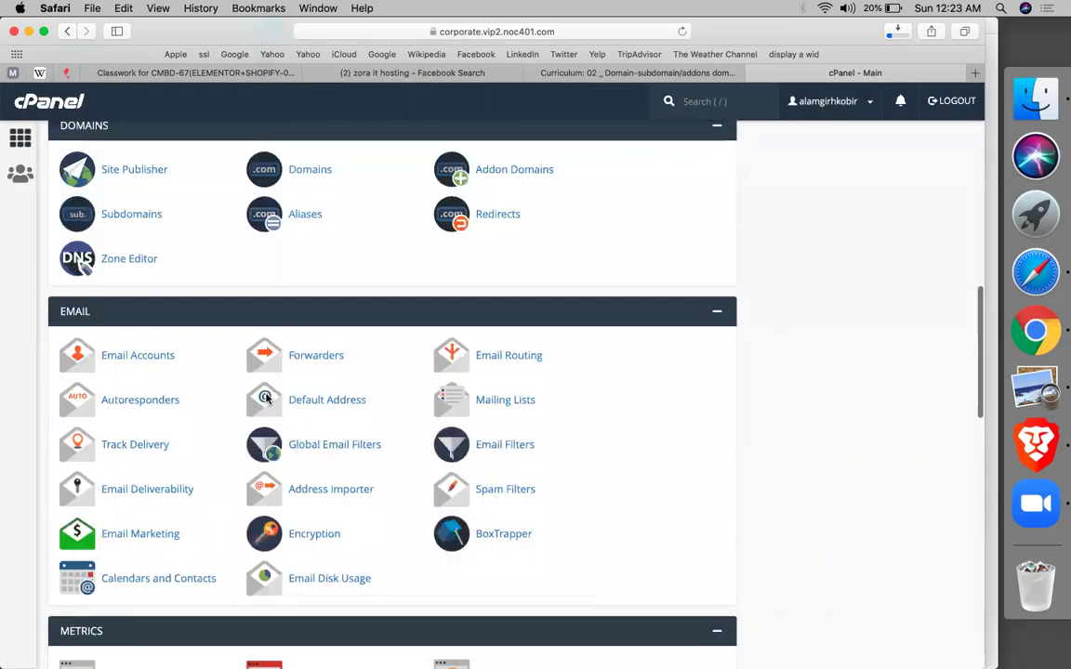
scroll(210, 470, down, 20)
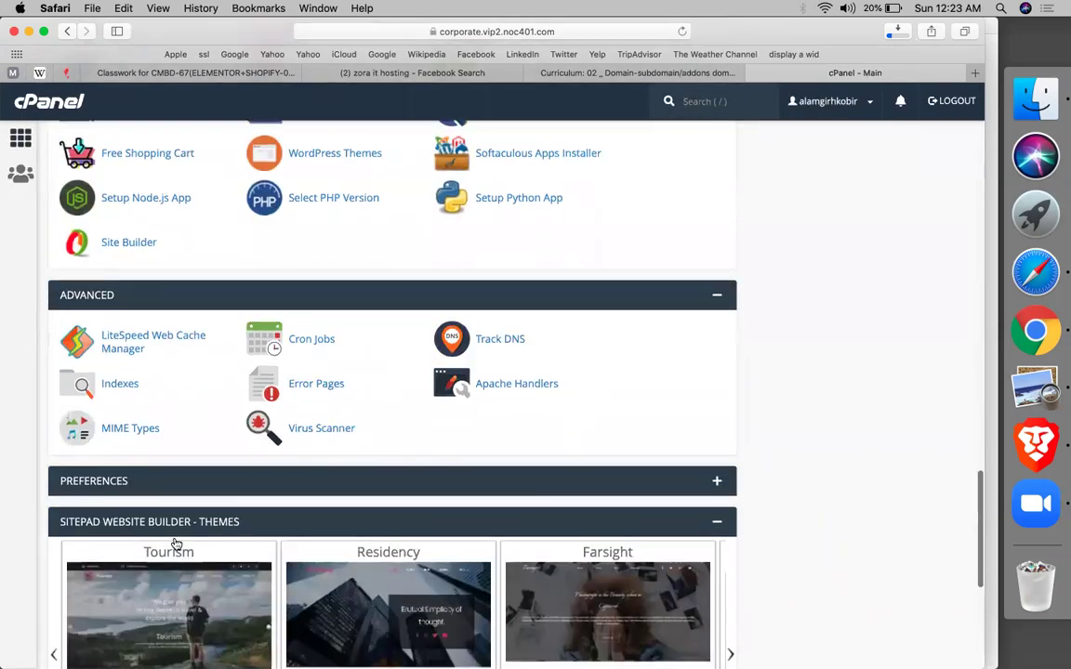
scroll(120, 521, down, 2)
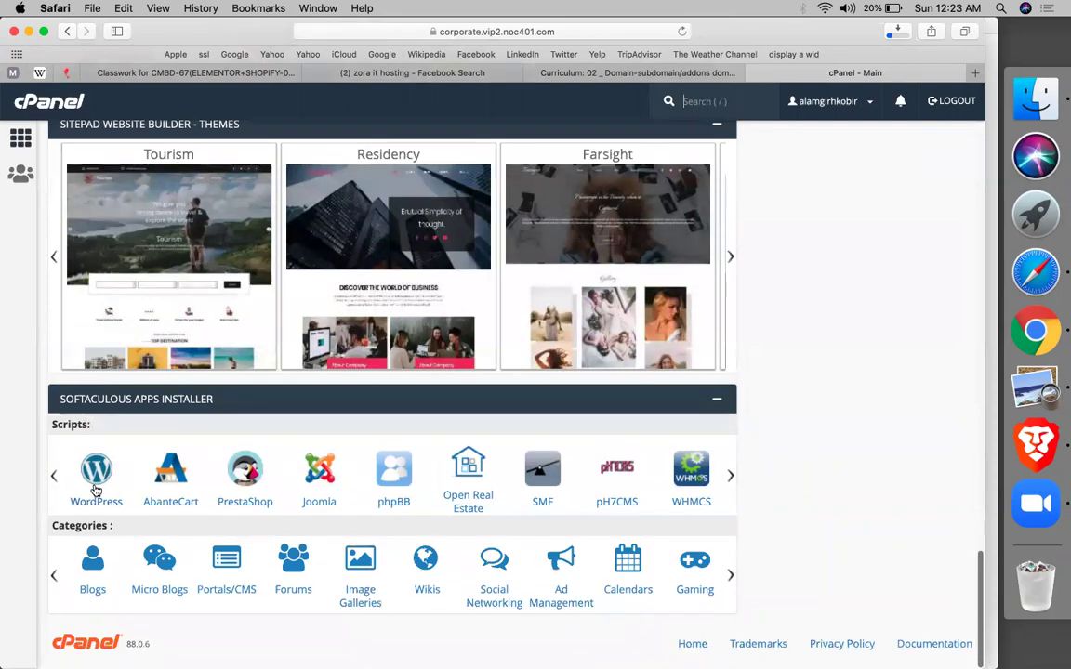
scroll(96, 490, up, 20)
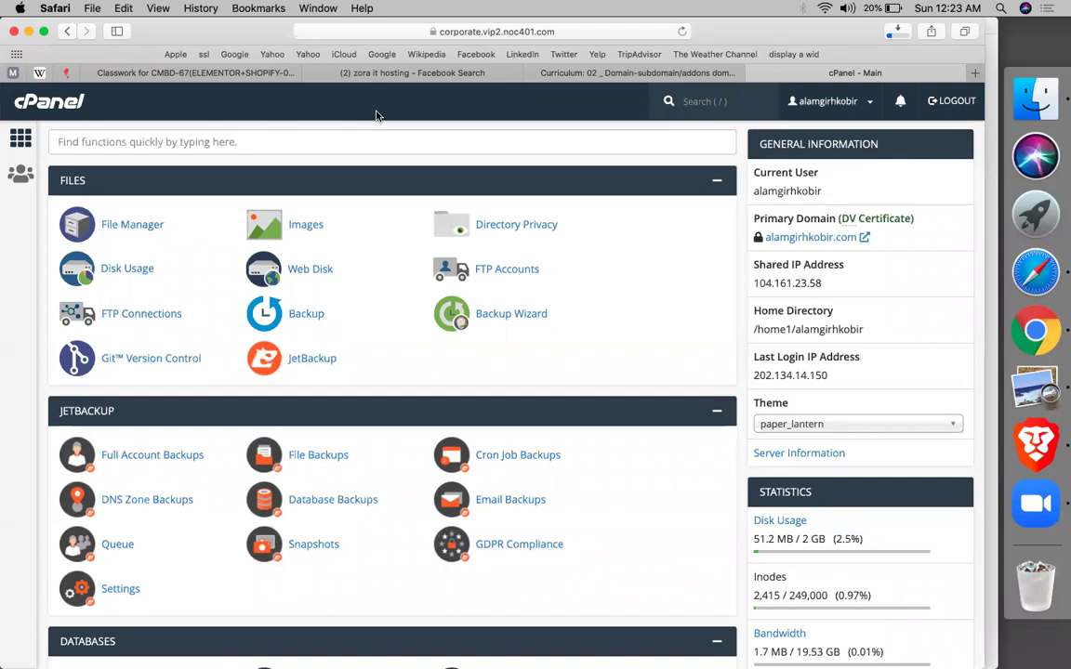
Browse the WordPress files in public_html via File Manager, then return to the cPanel home page
click(133, 232)
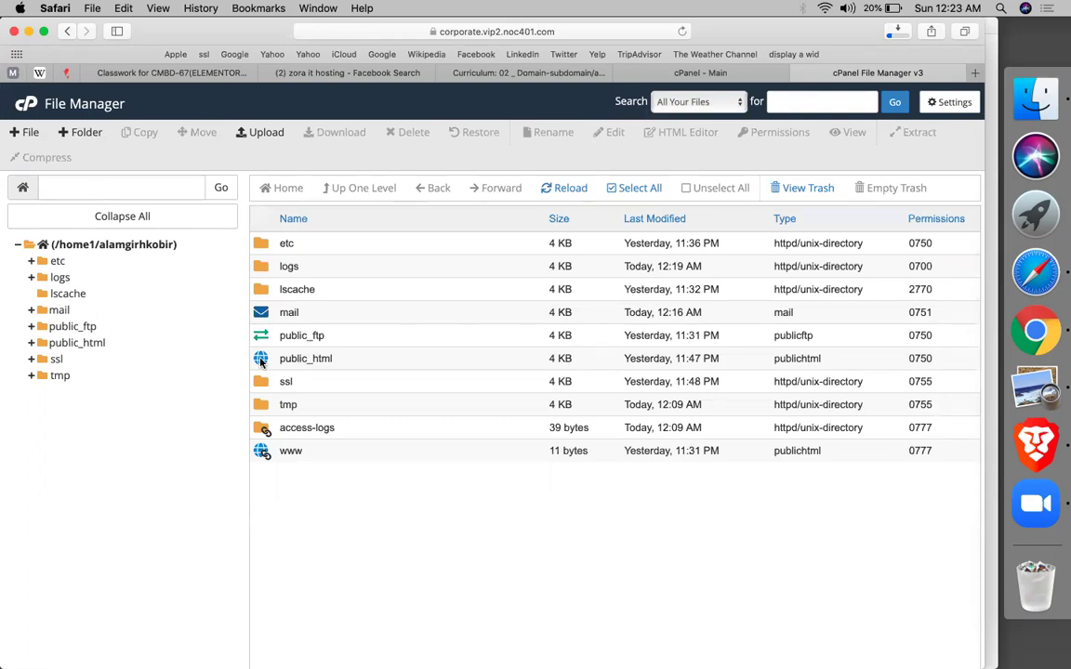
click(261, 362)
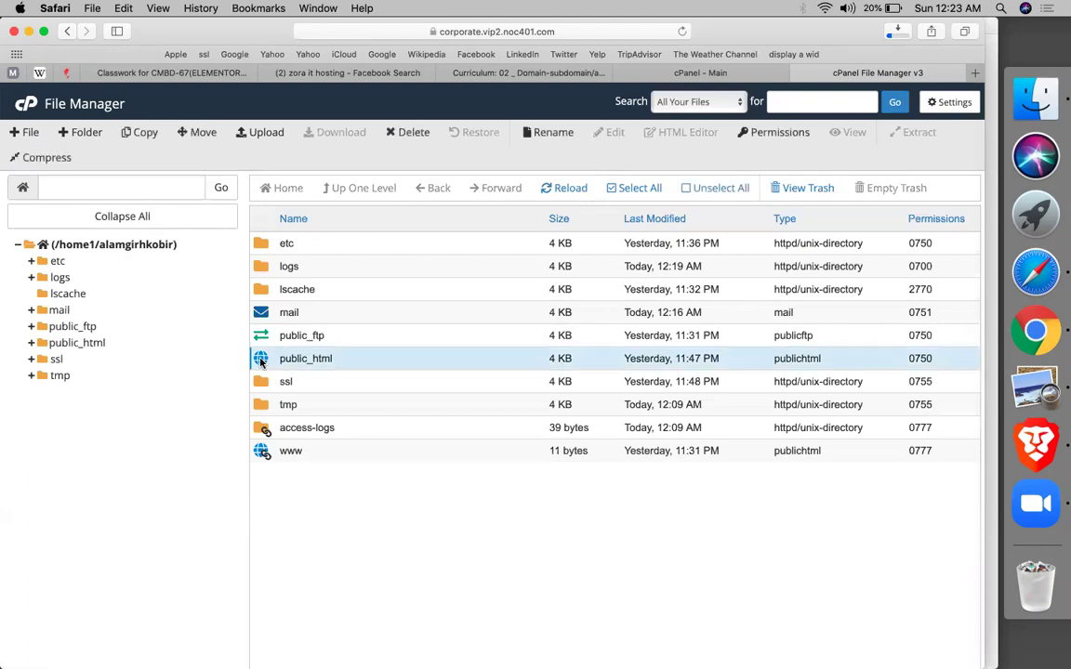
double_click(261, 360)
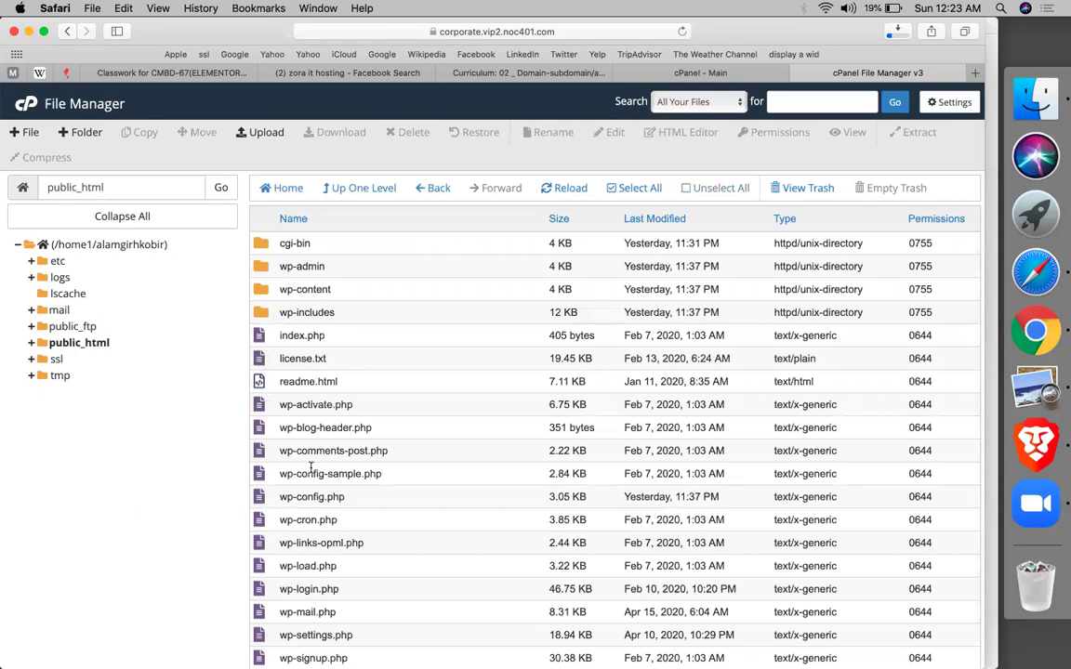
scroll(310, 471, down, 1)
scroll(312, 470, up, 1)
click(25, 109)
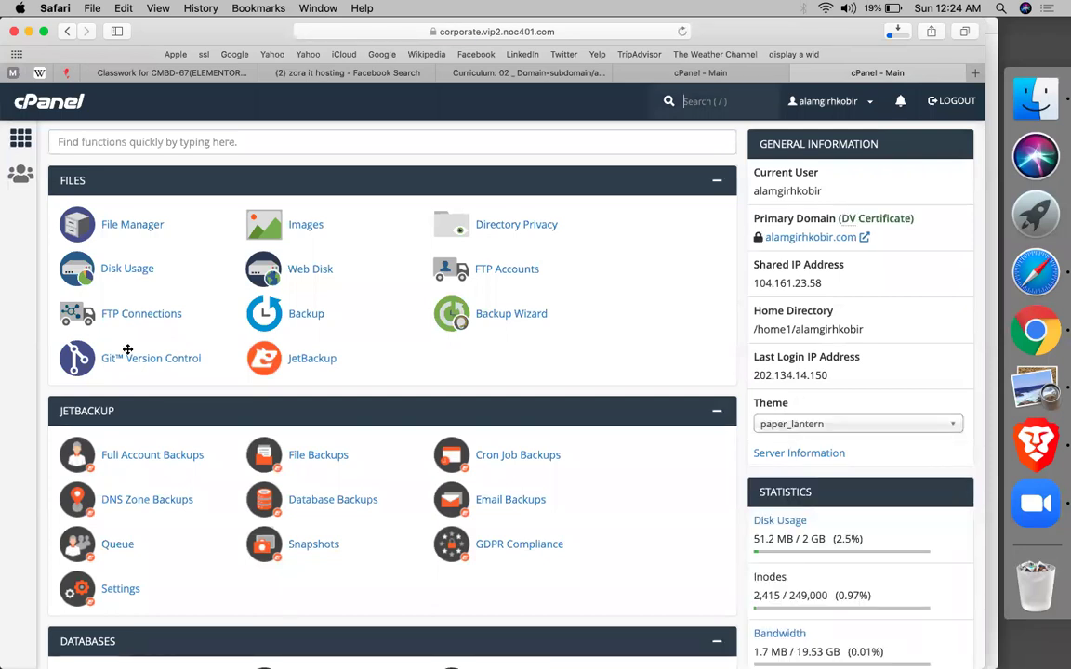
Launch phpMyAdmin from cPanel's Databases section in a new tab
scroll(127, 349, down, 5)
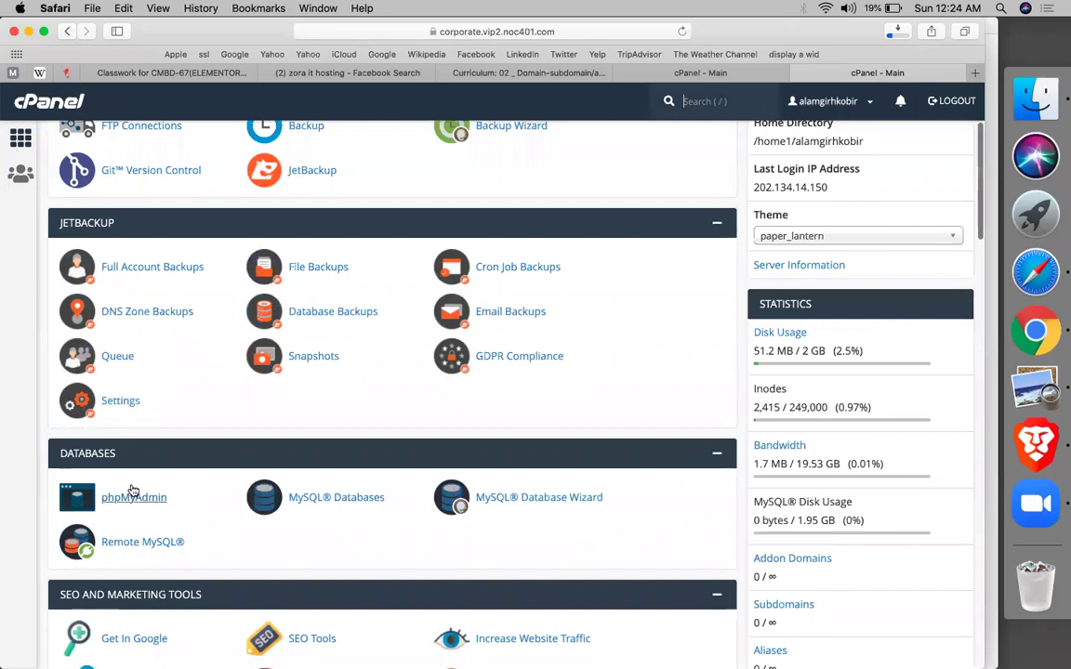
click(136, 500)
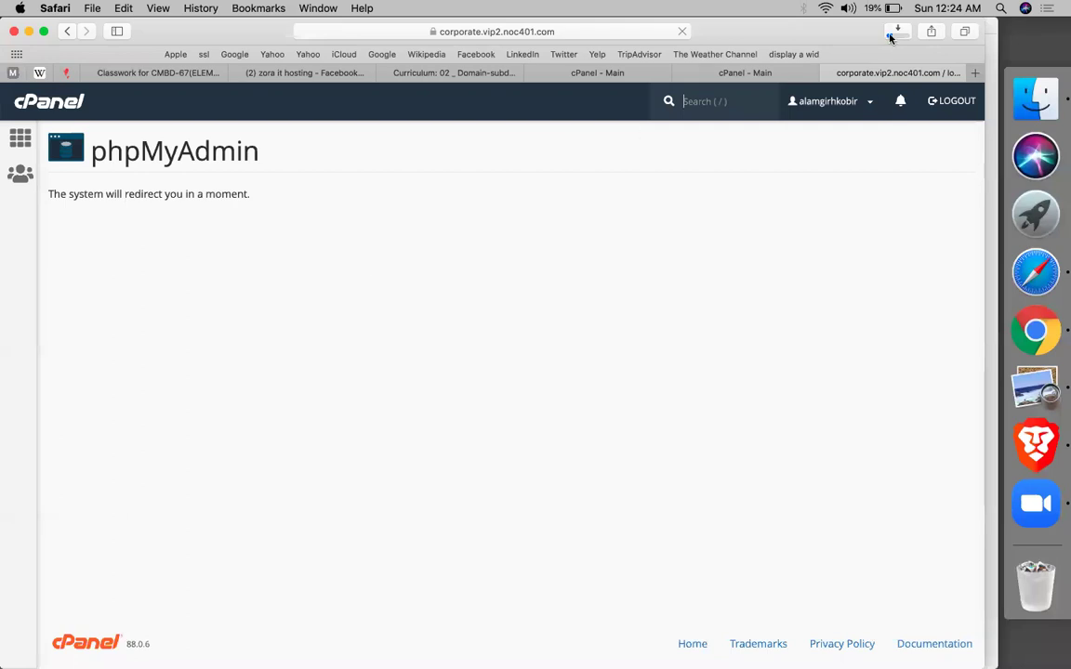
View the WordPress database's 12 wpc1_ tables in phpMyAdmin, then go back to cPanel Main
click(890, 37)
click(536, 400)
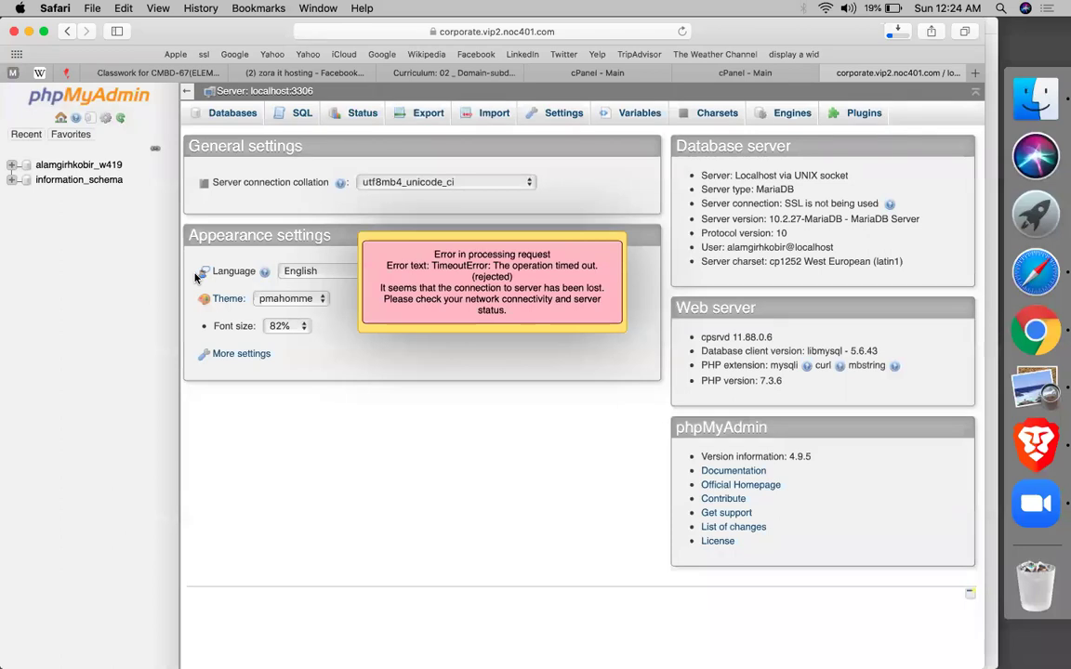
click(97, 165)
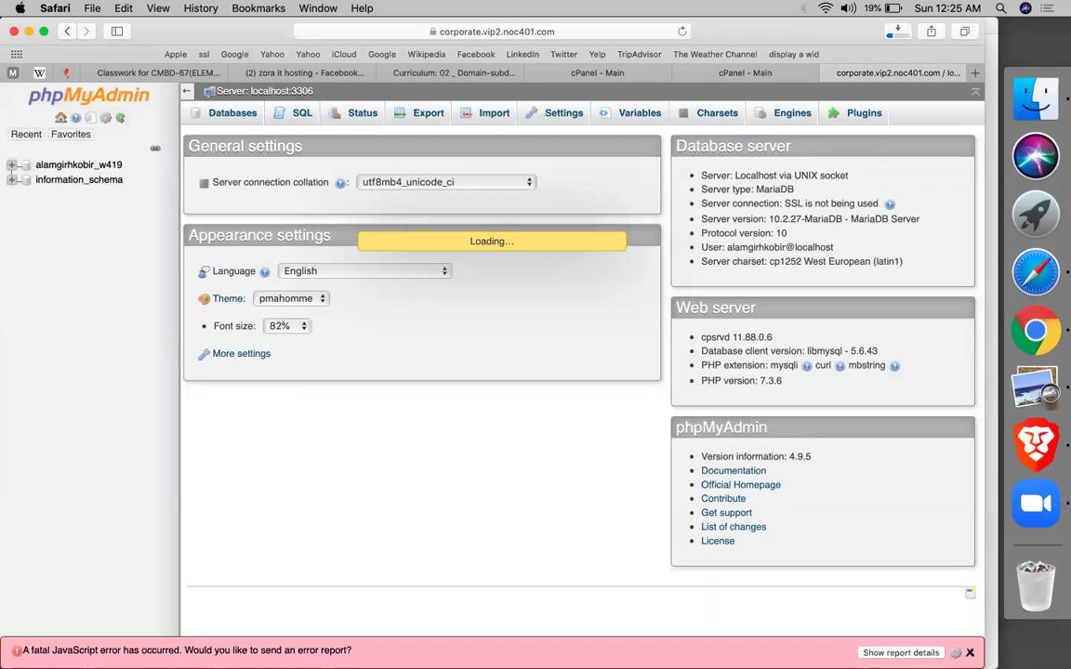
click(970, 653)
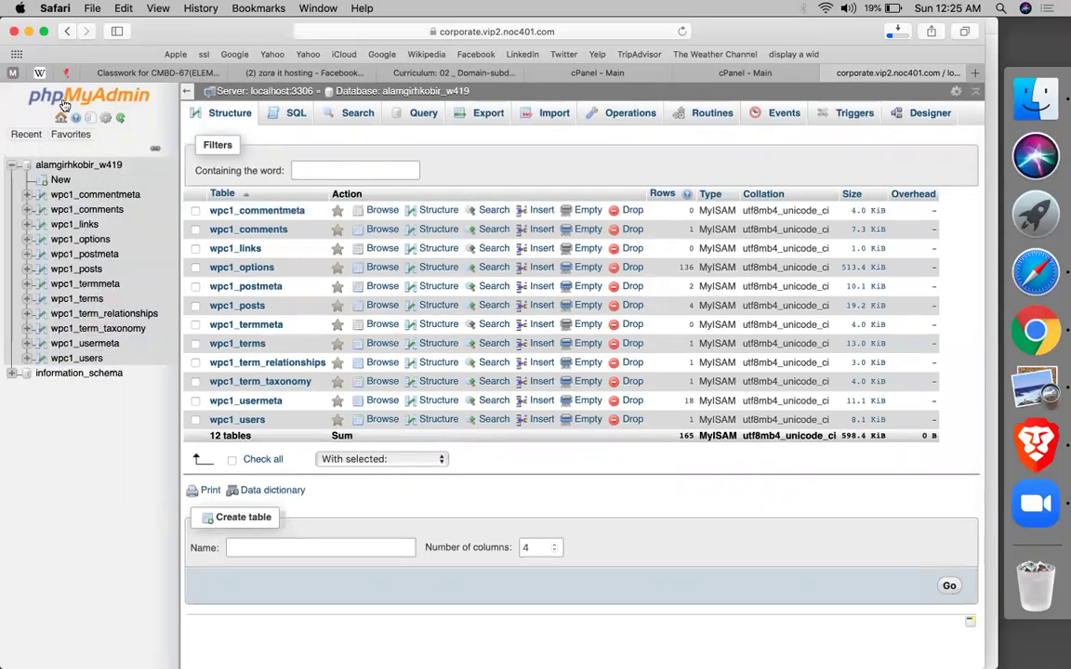
click(749, 74)
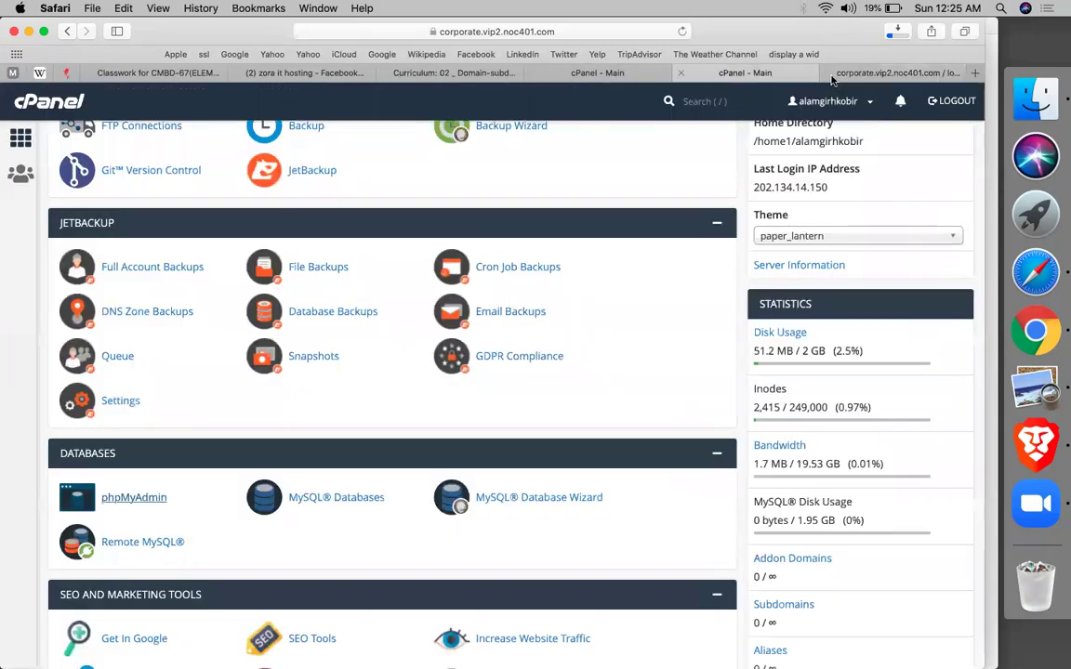
Close the phpMyAdmin tab and open the cPanel Backup page
click(830, 73)
scroll(451, 286, down, 3)
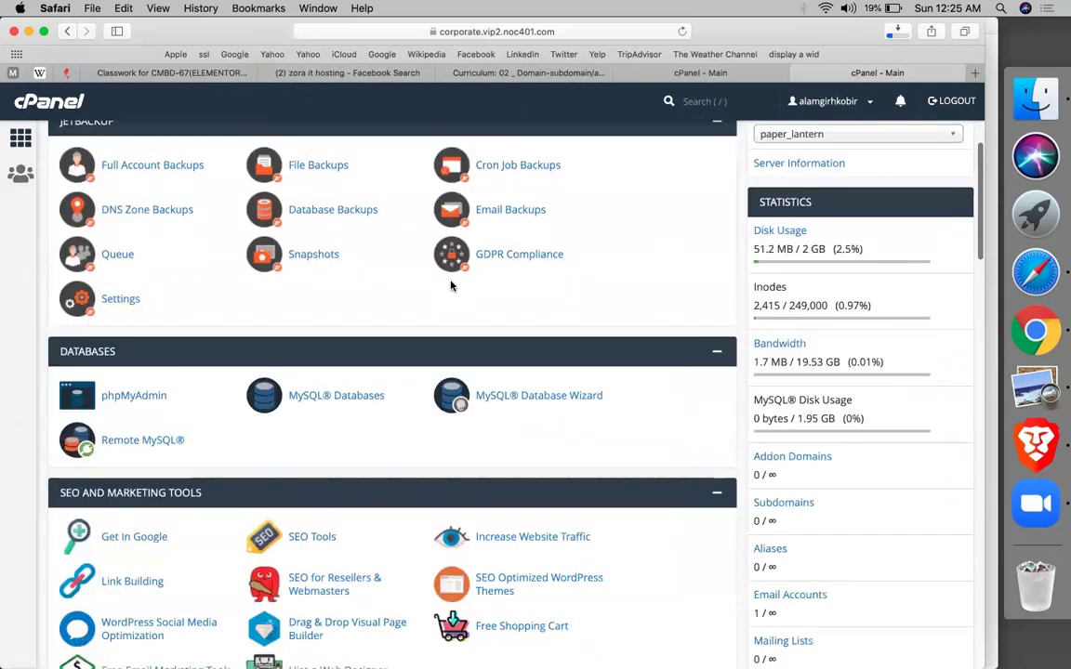
scroll(451, 285, up, 5)
click(279, 316)
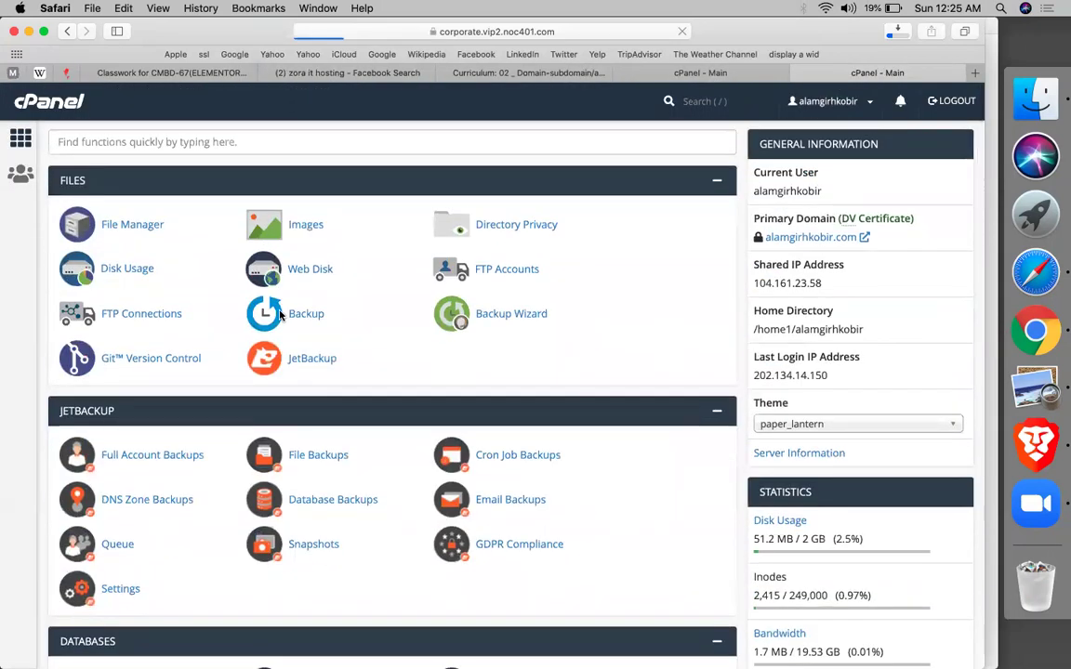
Request a home directory partial backup download, then close the stray YouTube window
scroll(280, 313, down, 5)
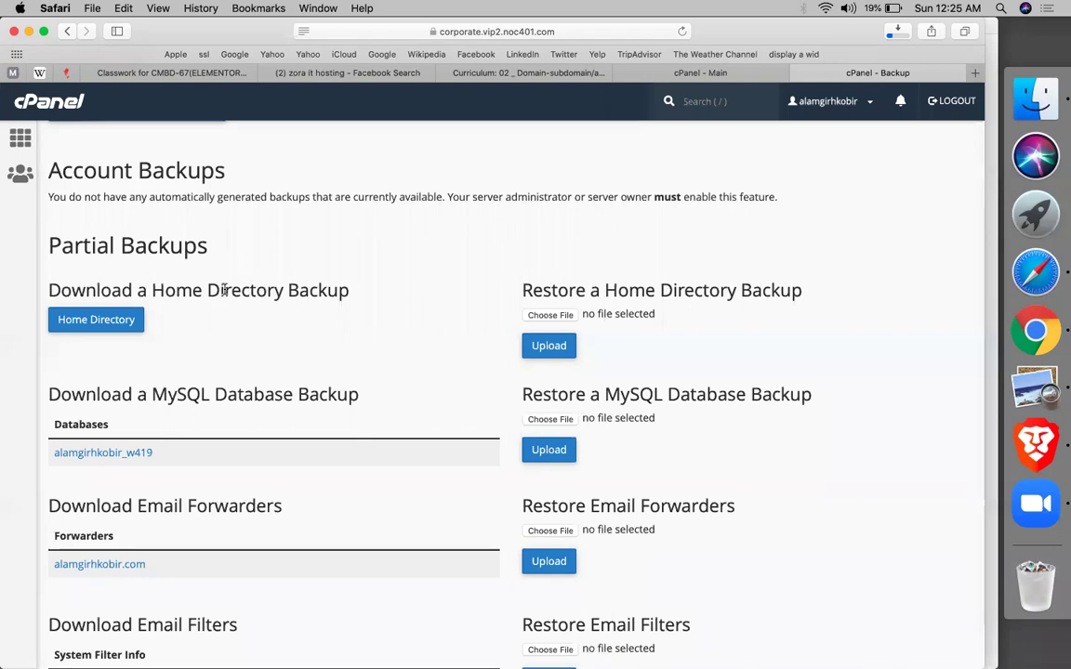
click(92, 321)
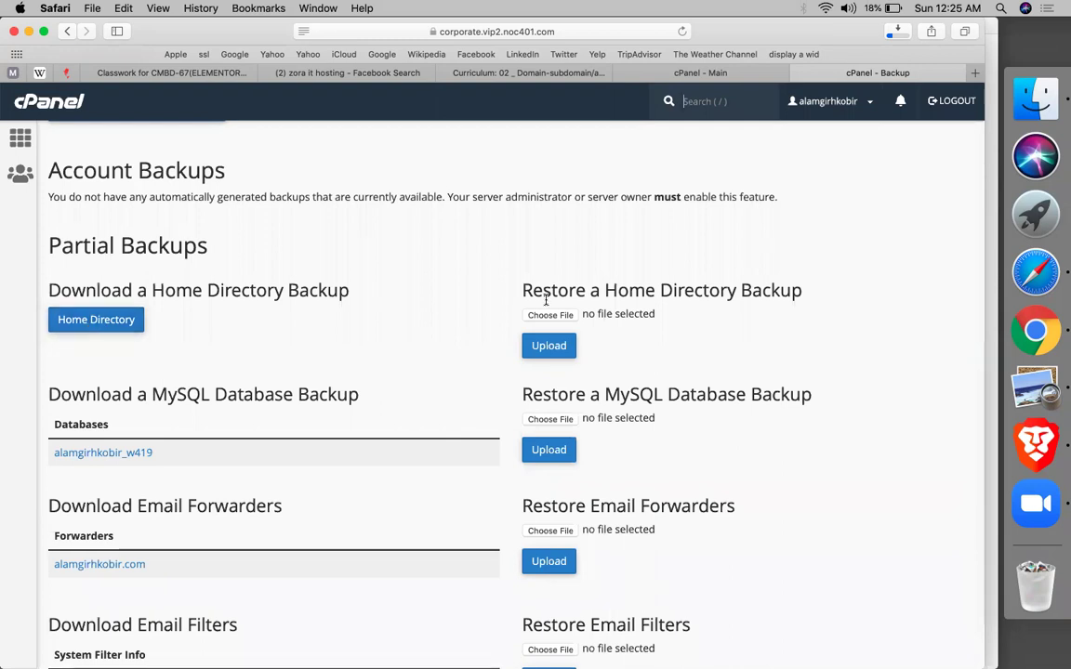
scroll(546, 299, down, 3)
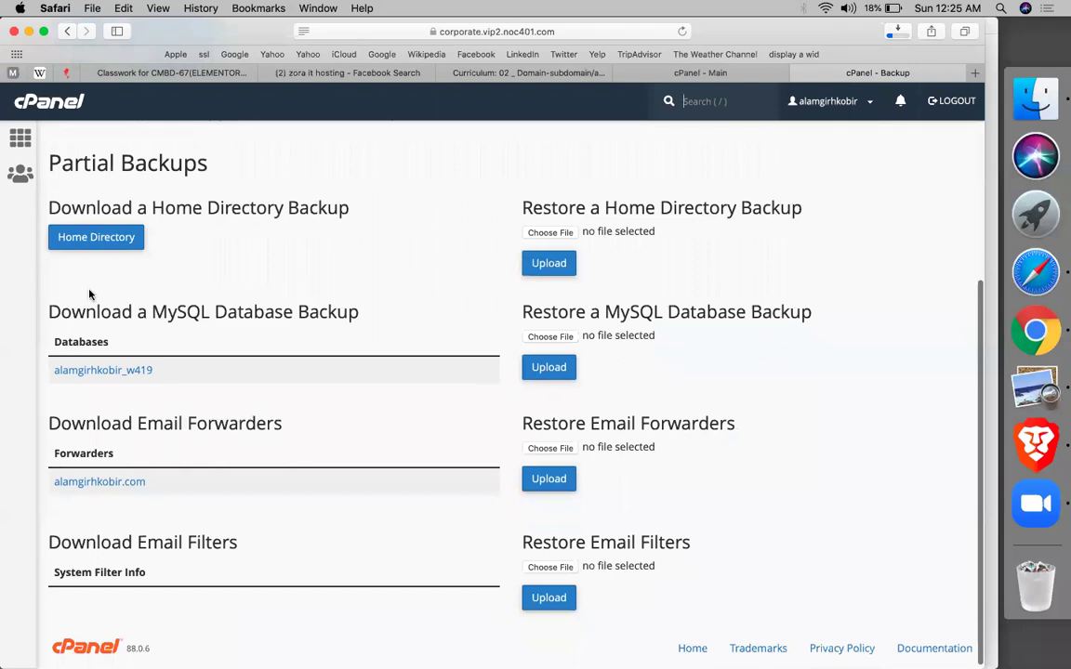
key(super+Tab)
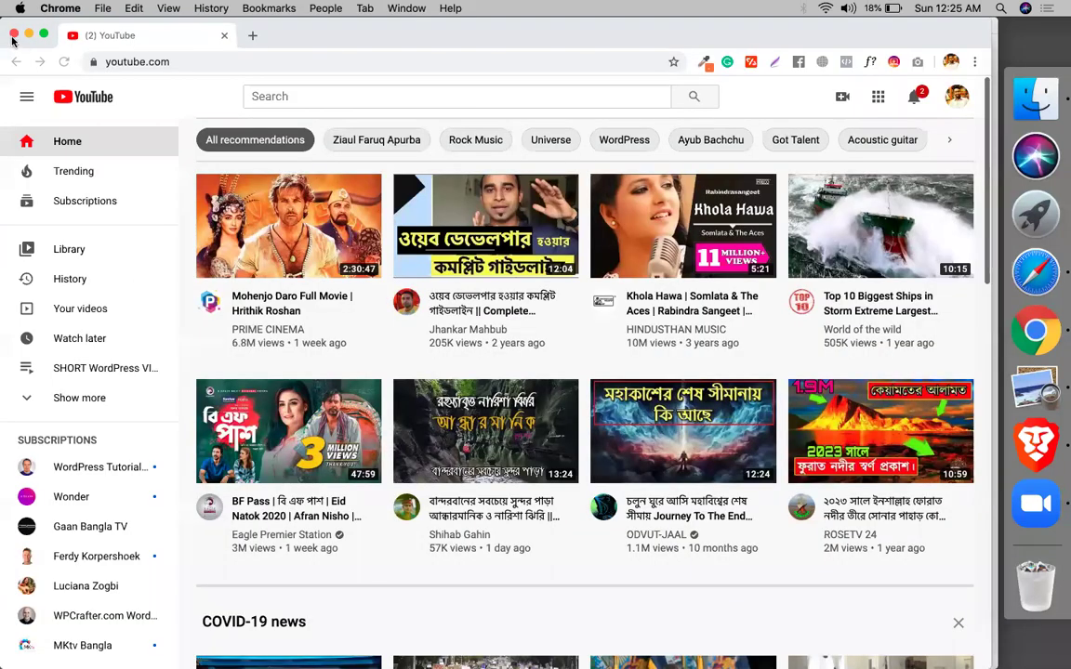
click(12, 35)
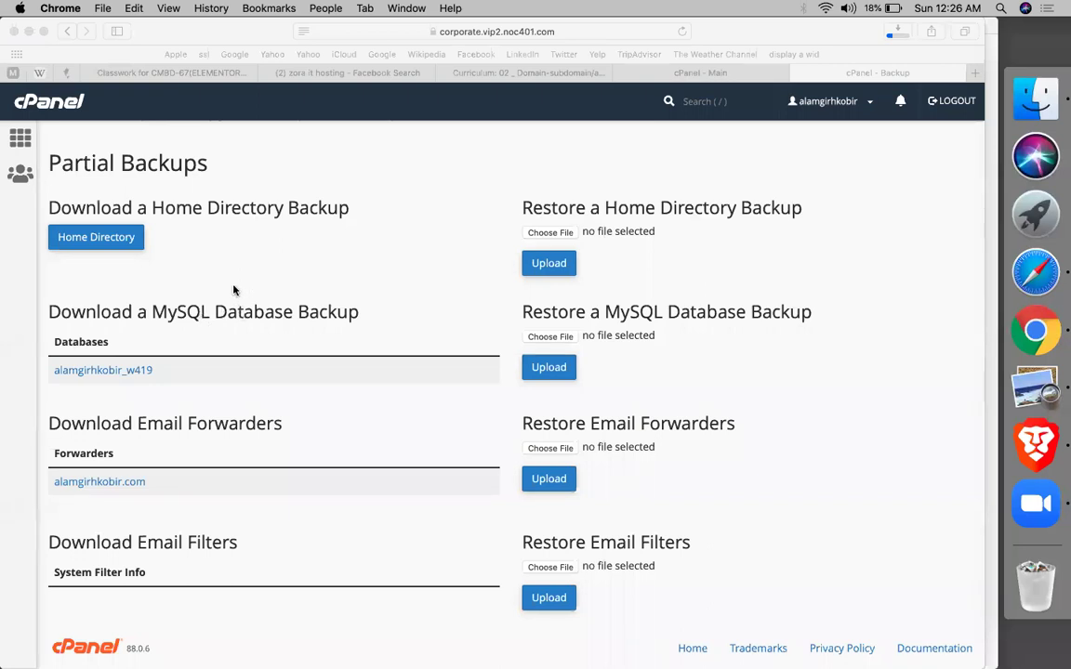
Back in the cPanel window, try the home directory restore upload and backup download links
click(160, 284)
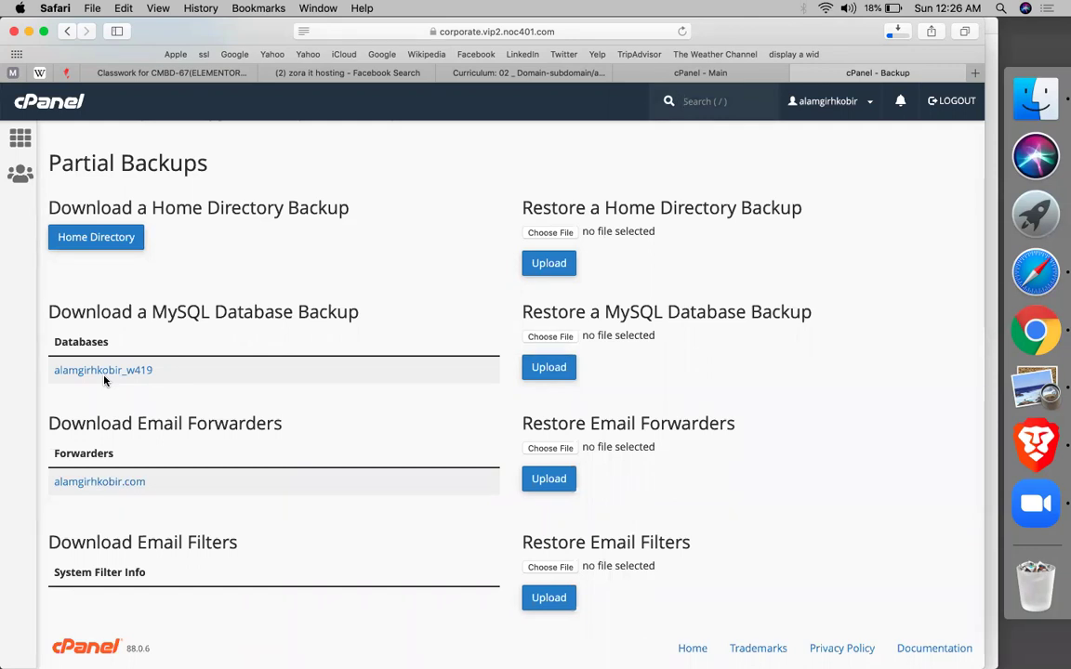
click(537, 272)
click(104, 238)
key(slash)
click(521, 72)
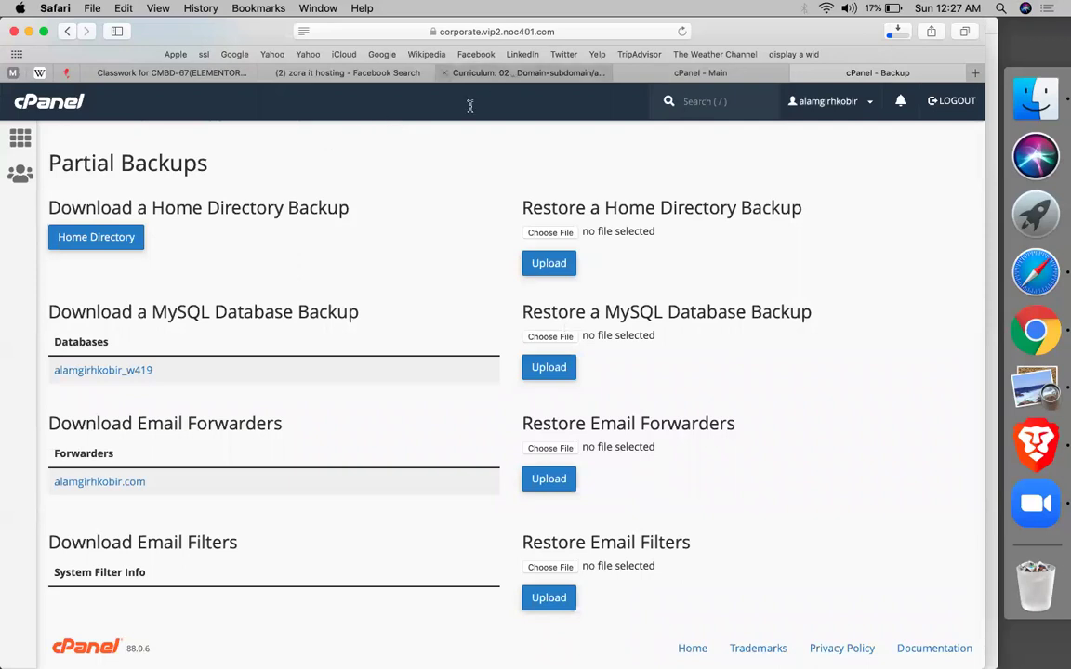
Review the JetBackup steps in the curriculum sheet, then open JetBackup File Backups, showing No Backups Found
scroll(308, 392, down, 5)
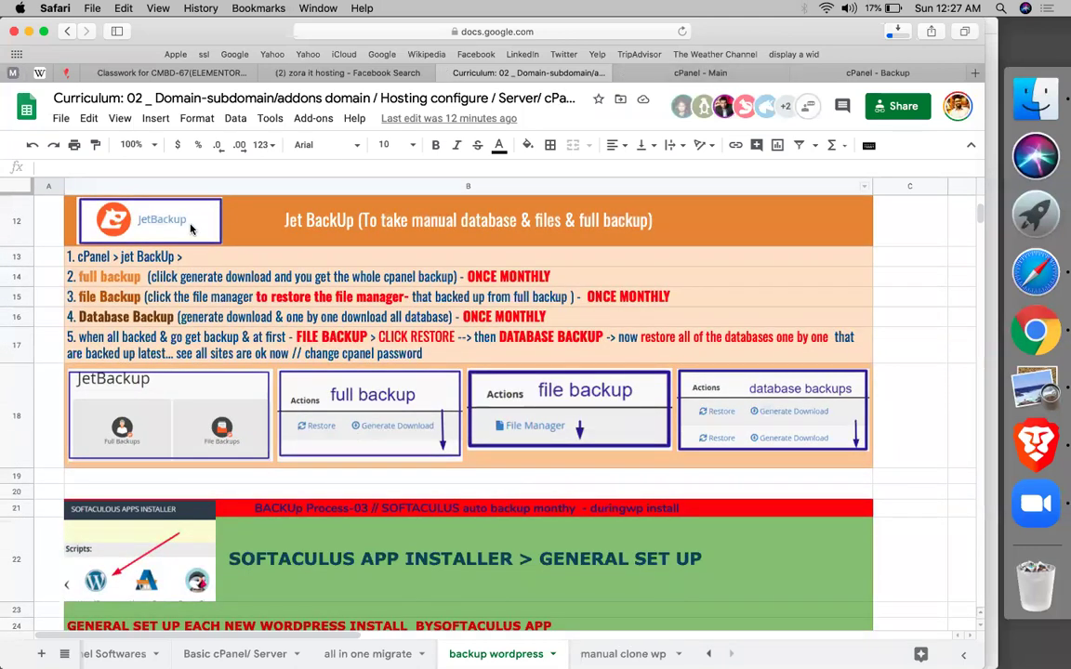
click(698, 75)
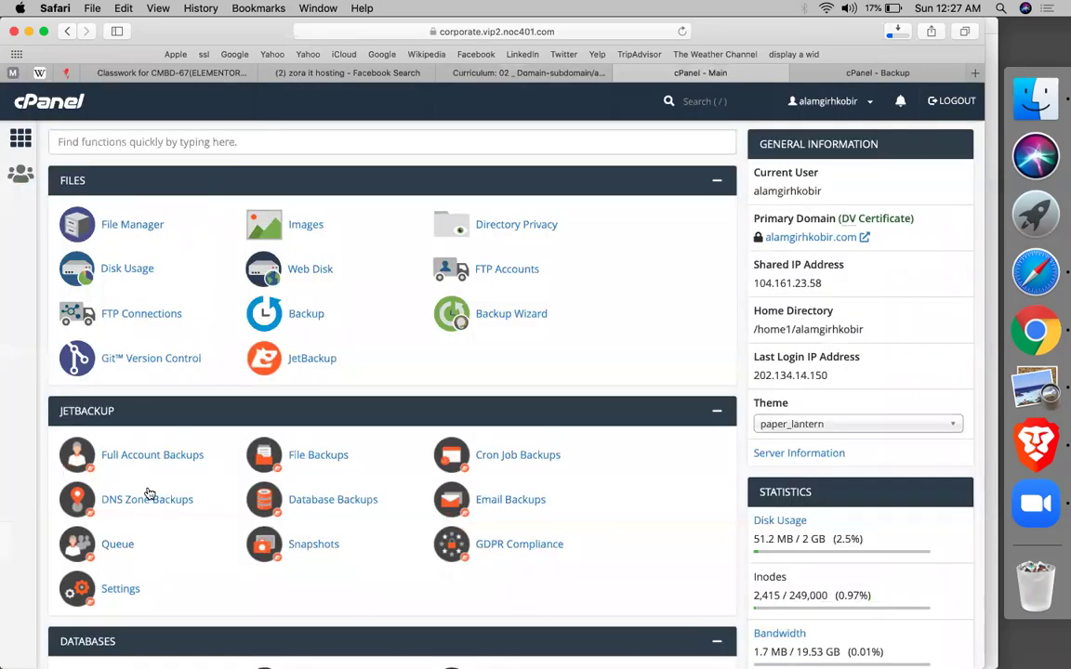
scroll(97, 335, down, 2)
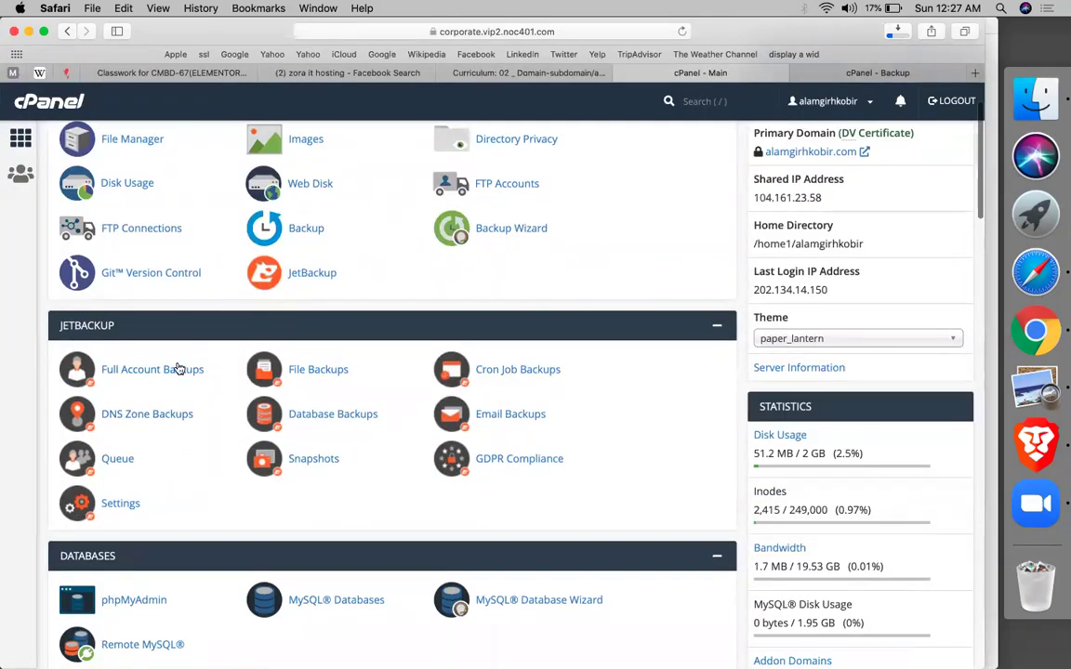
click(521, 73)
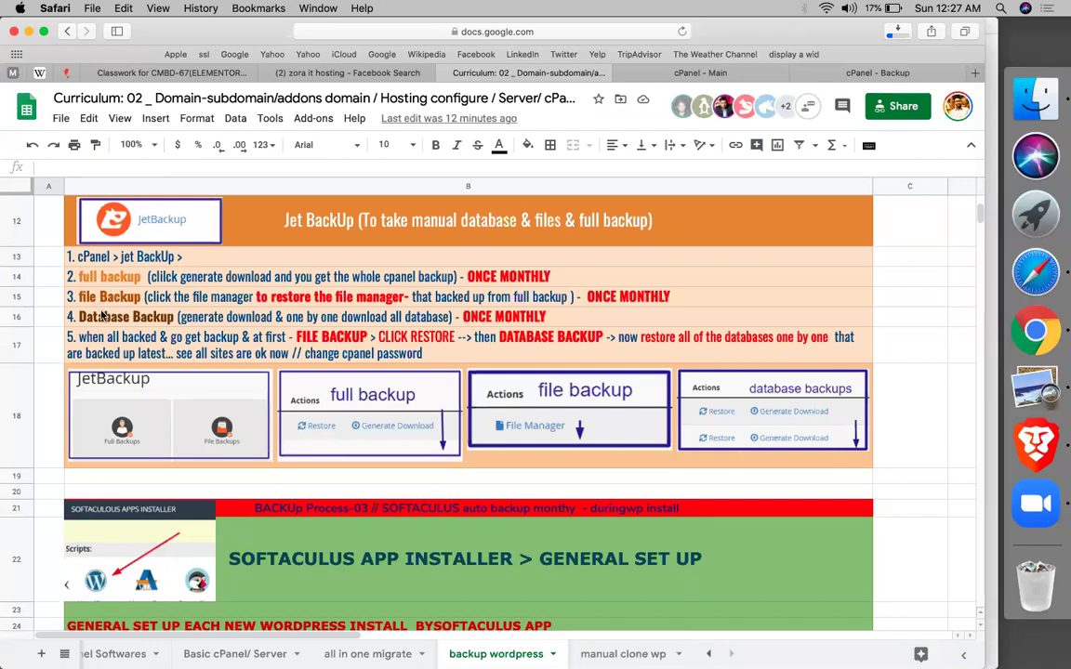
click(749, 74)
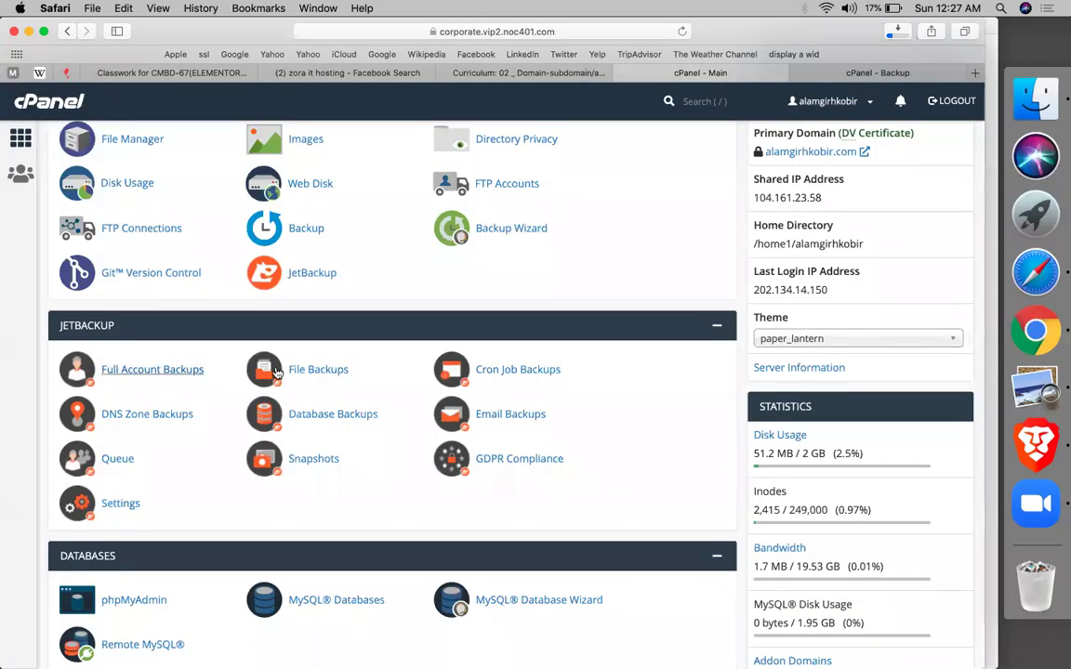
click(311, 370)
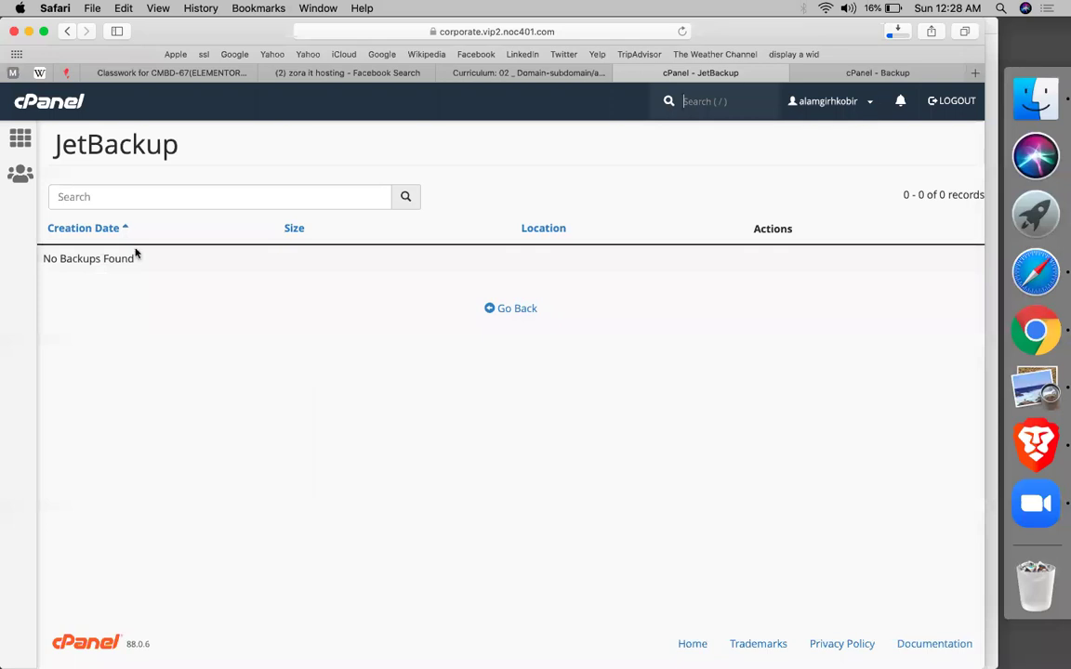
Open JetBackup Database Backups, which lists none, then return to the curriculum spreadsheet
click(67, 34)
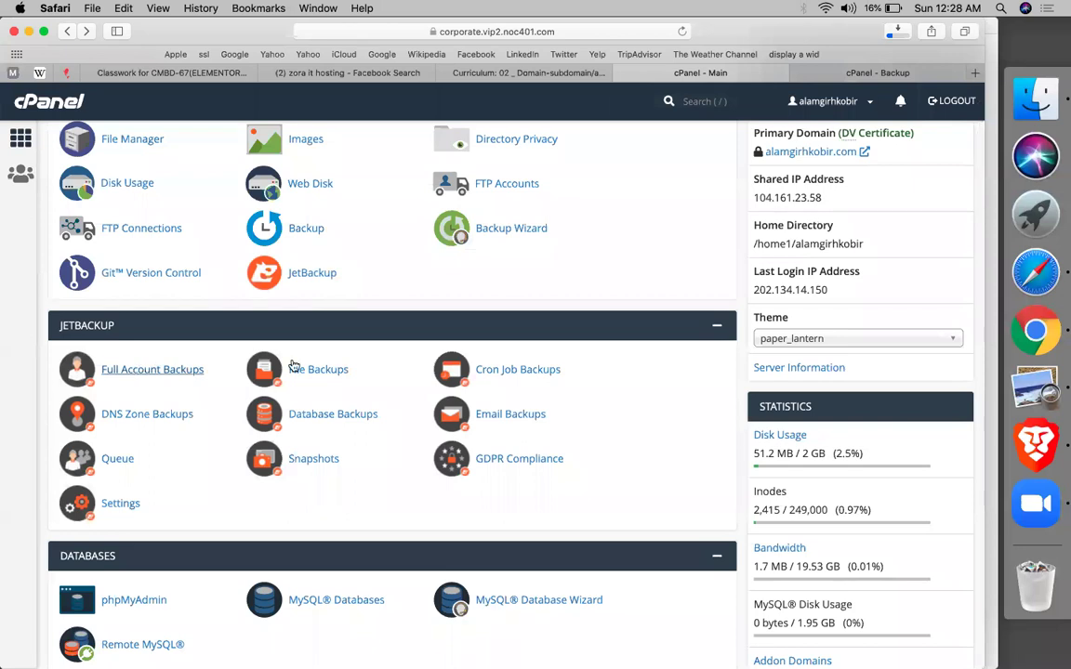
click(317, 416)
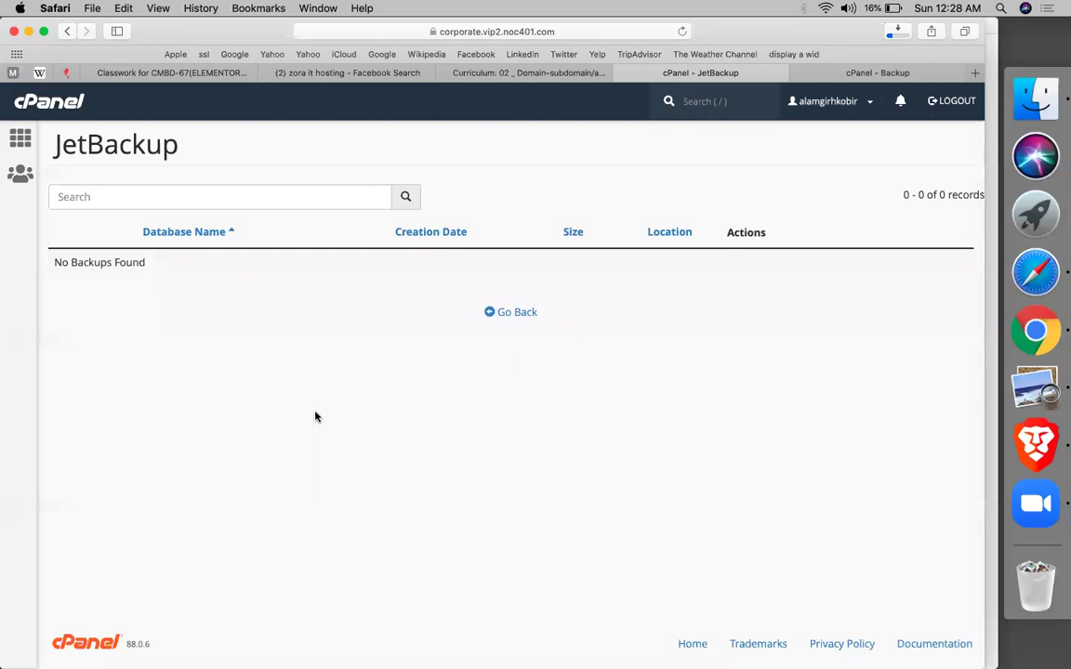
click(525, 78)
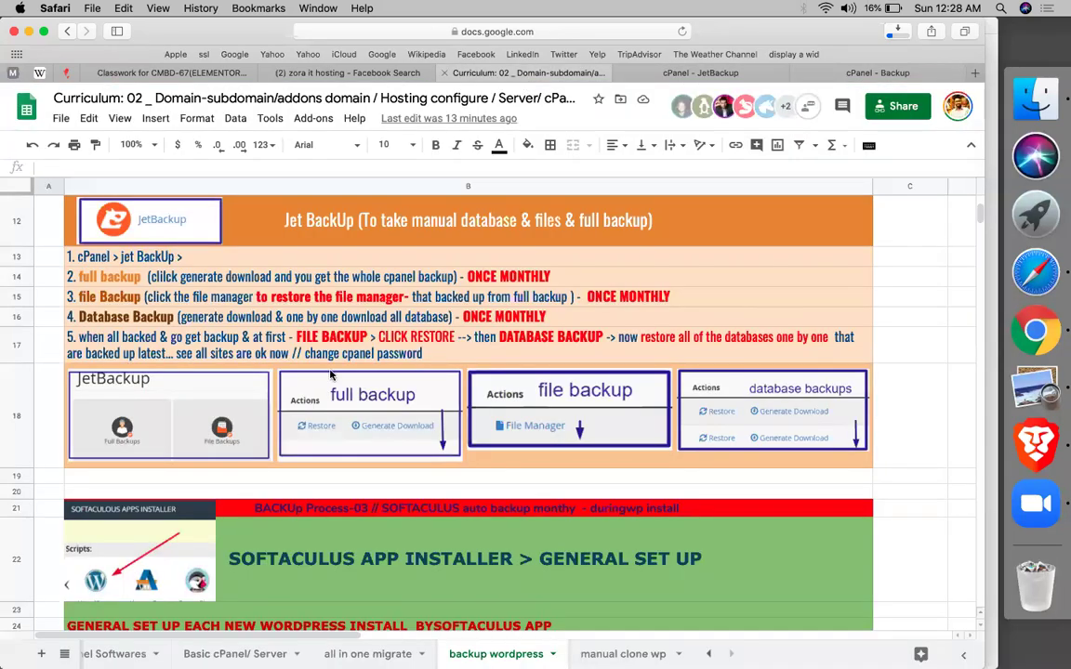
From cPanel home, open the WordPress 5.4.1 overview in Softaculous Apps Installer
scroll(331, 374, down, 3)
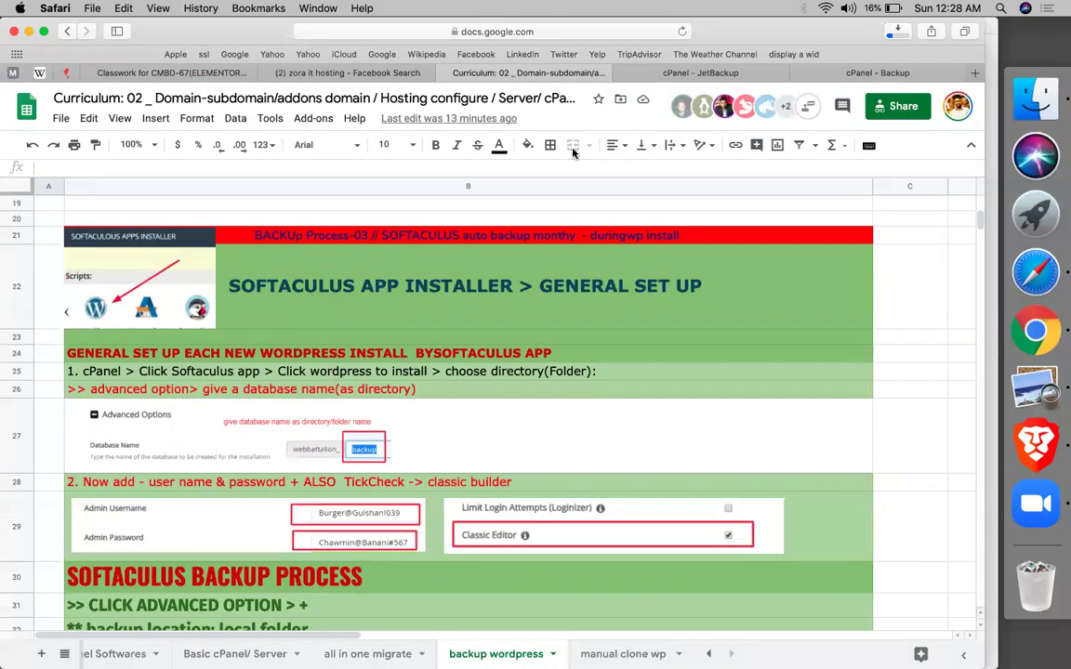
click(693, 72)
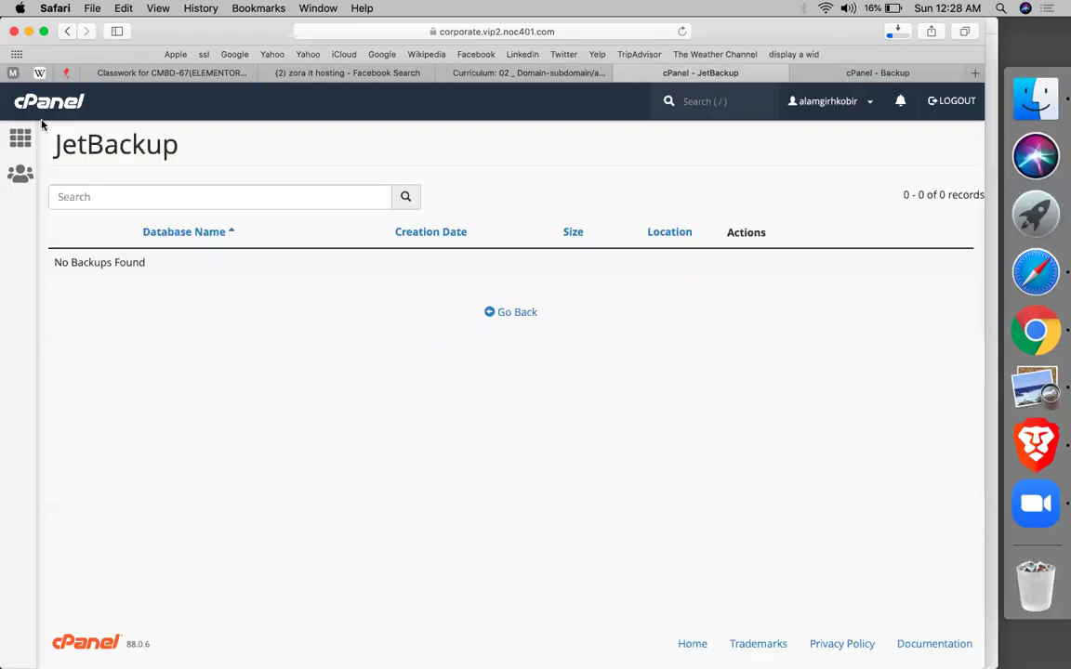
click(19, 138)
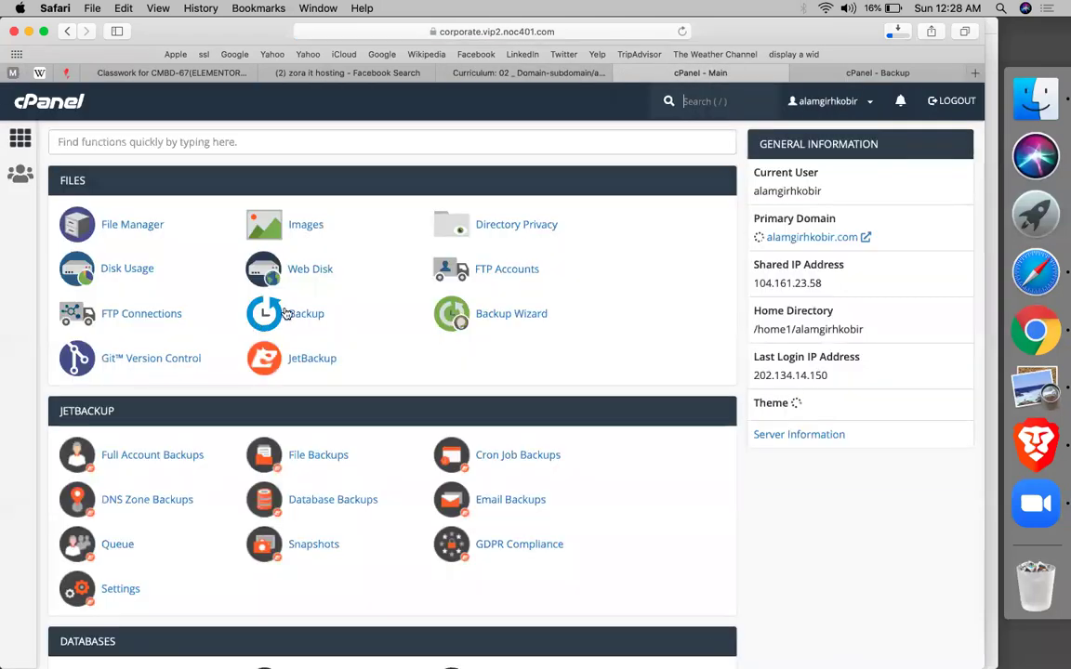
scroll(290, 323, down, 15)
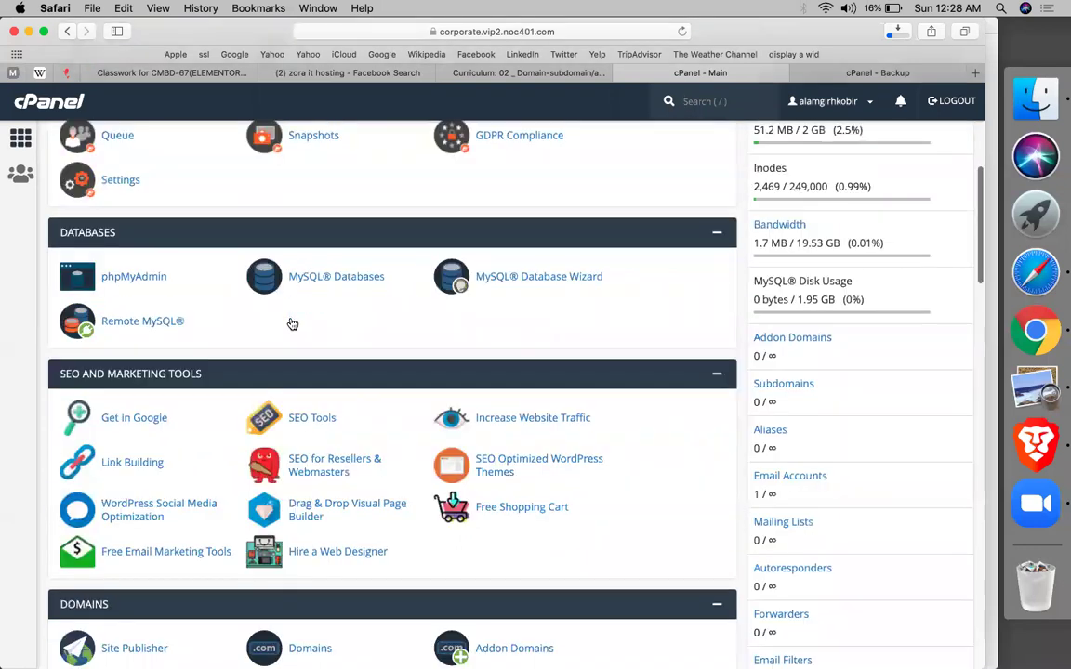
scroll(239, 460, down, 15)
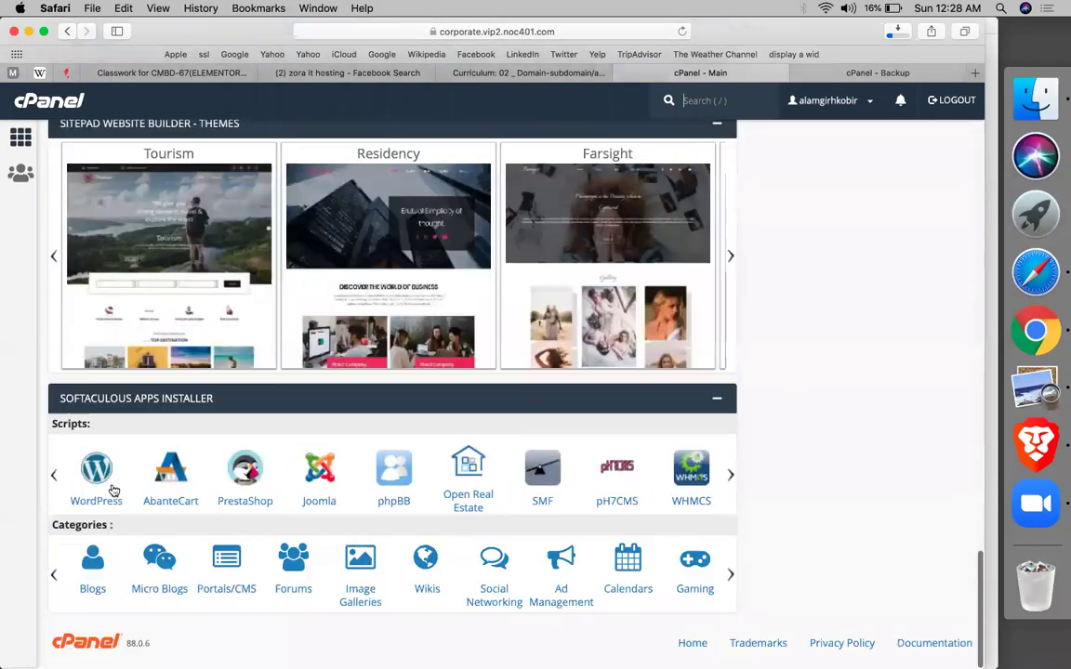
click(94, 481)
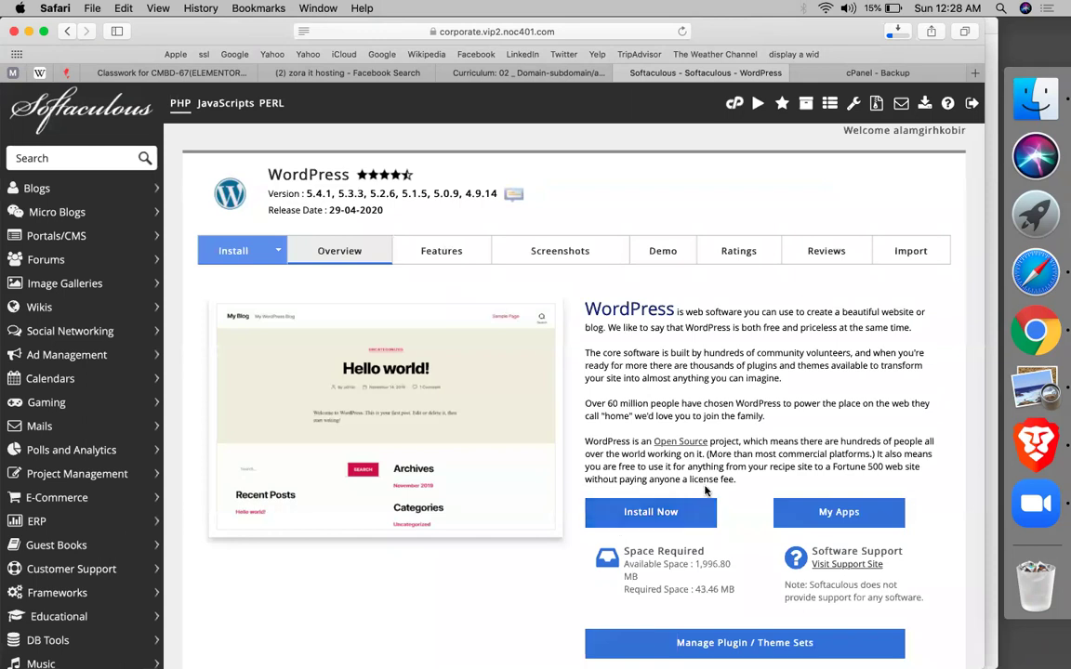
Open the WordPress install form, expand Advanced Options and check the database name
click(633, 513)
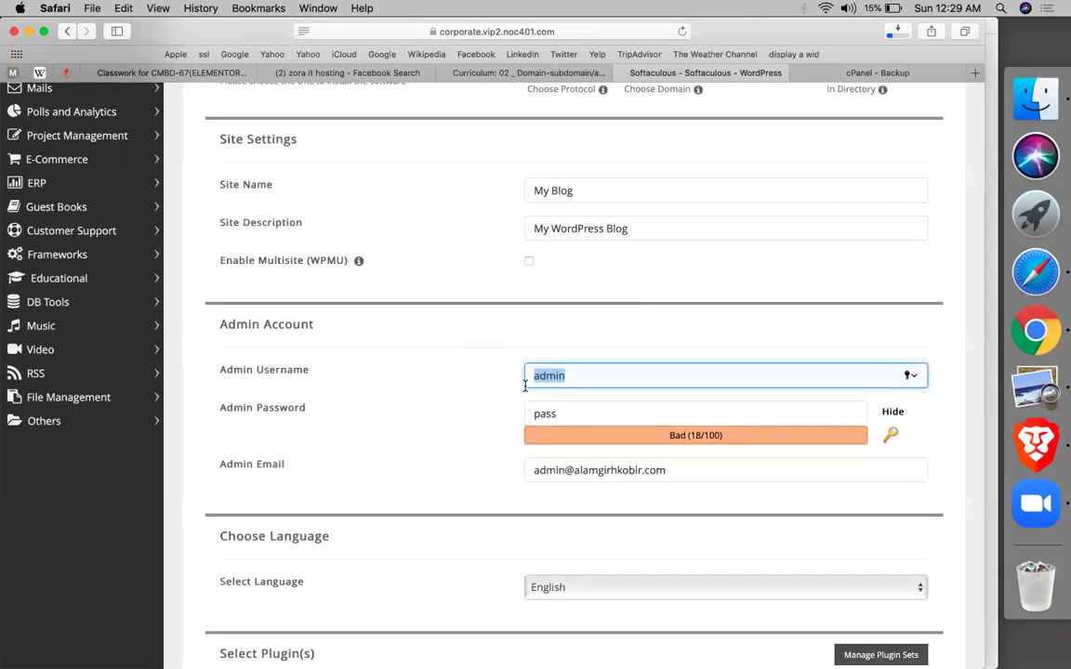
scroll(502, 372, down, 3)
scroll(525, 384, down, 5)
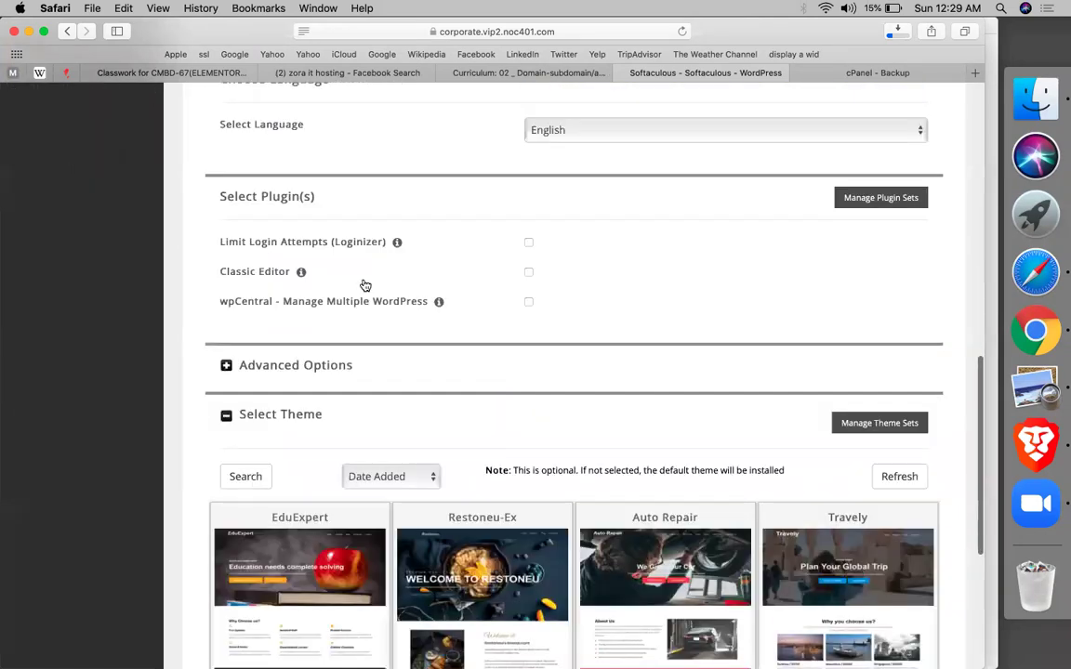
click(317, 291)
click(644, 342)
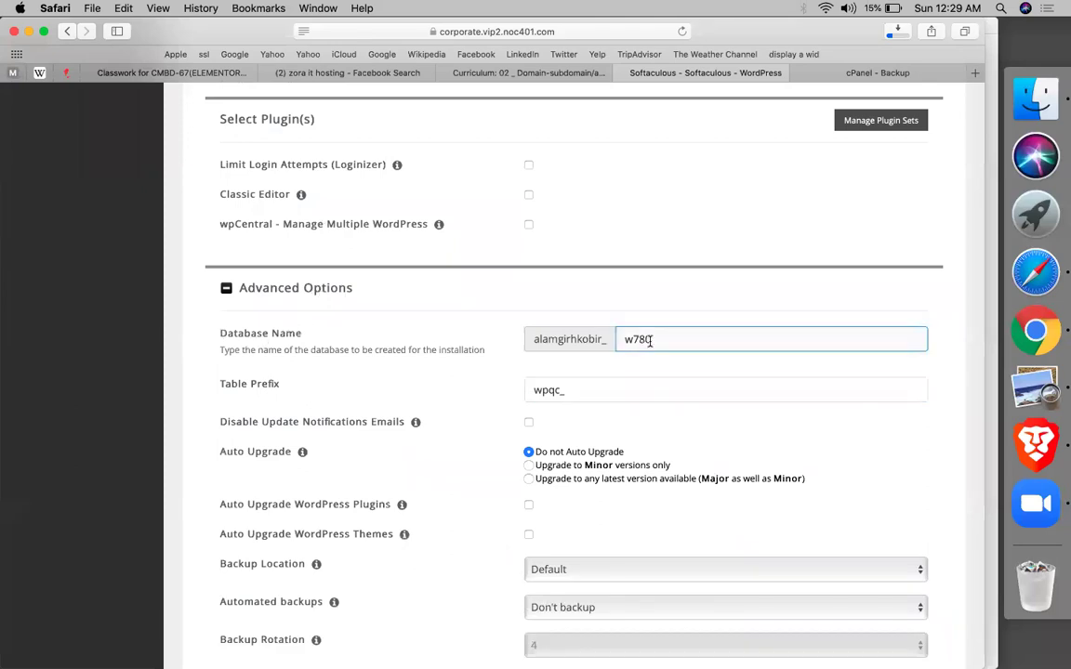
scroll(646, 342, down, 5)
scroll(418, 339, down, 1)
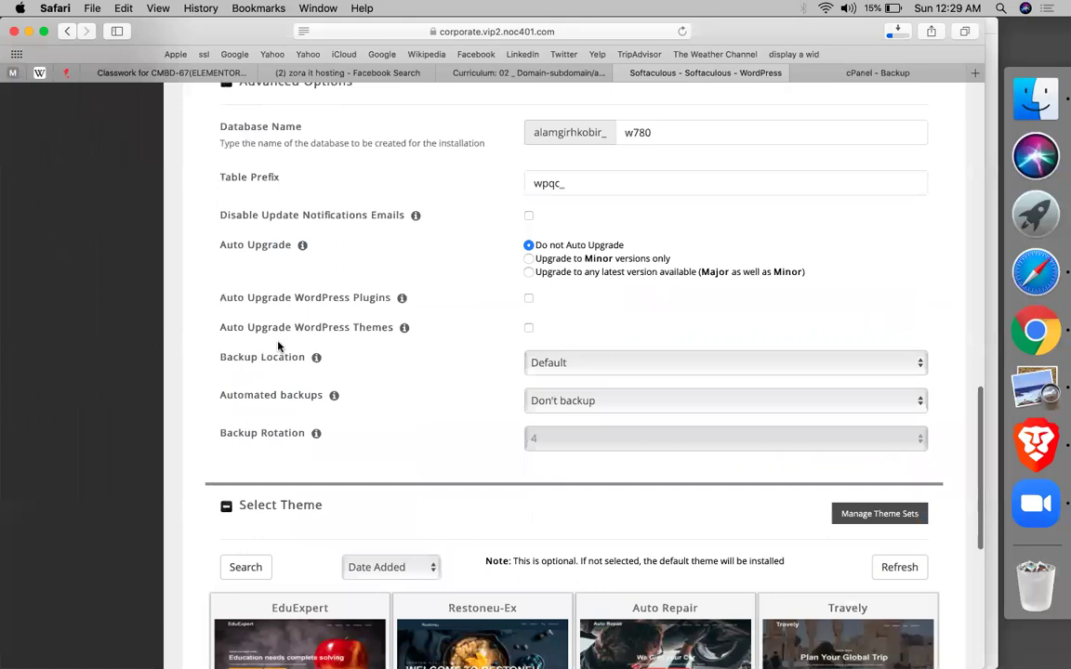
Set backup location to Local Folder, automated backups Once a month, and backup rotation 1
click(274, 359)
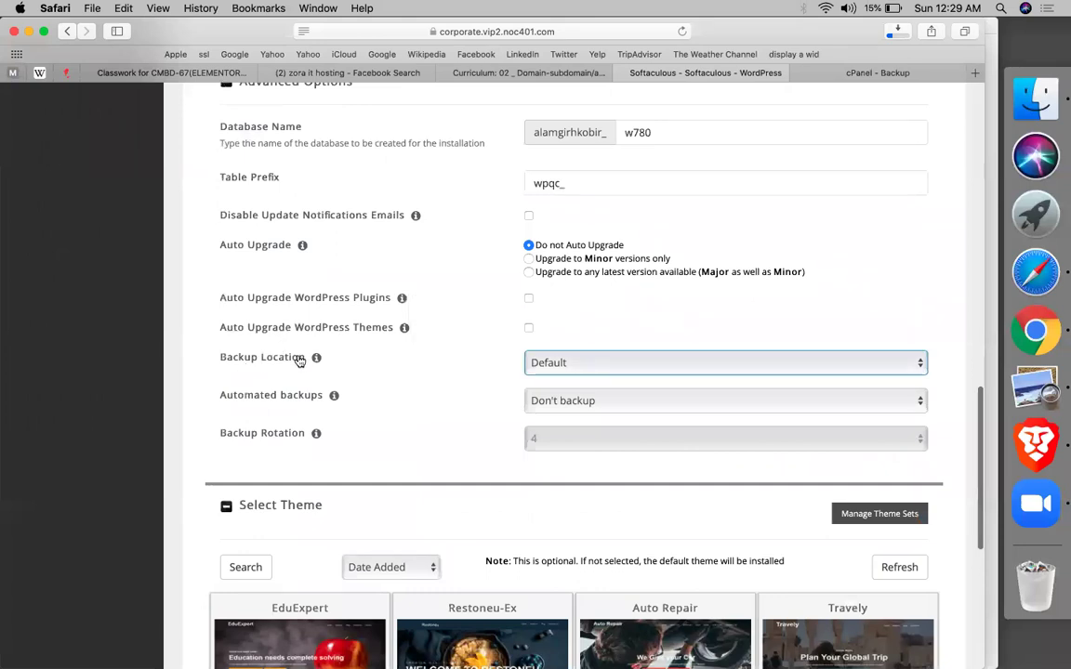
click(563, 363)
click(548, 377)
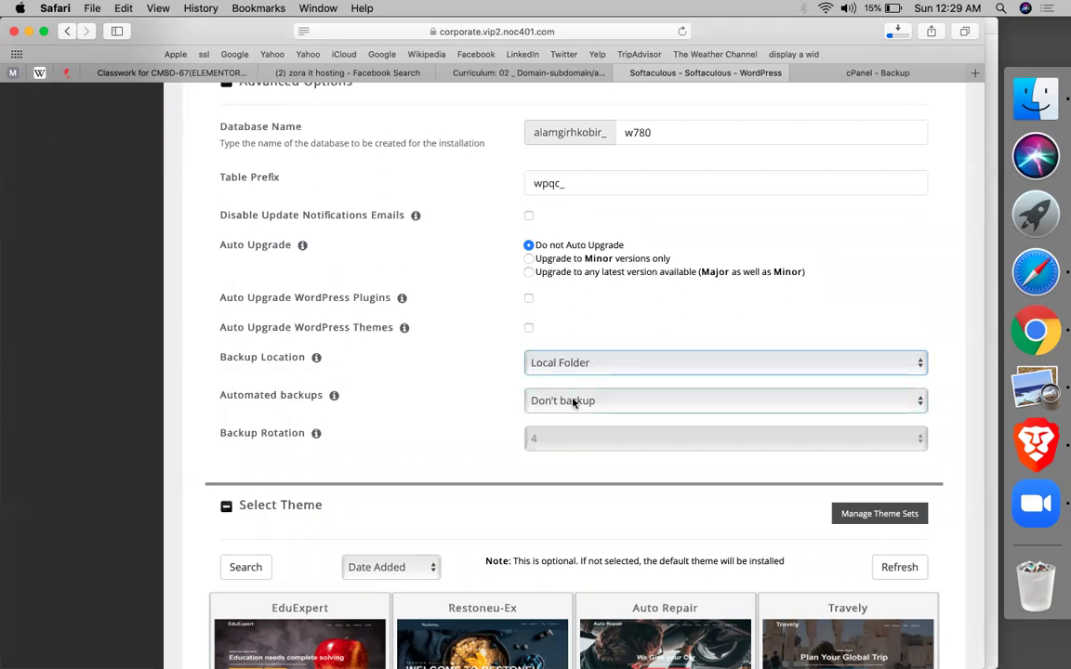
click(573, 402)
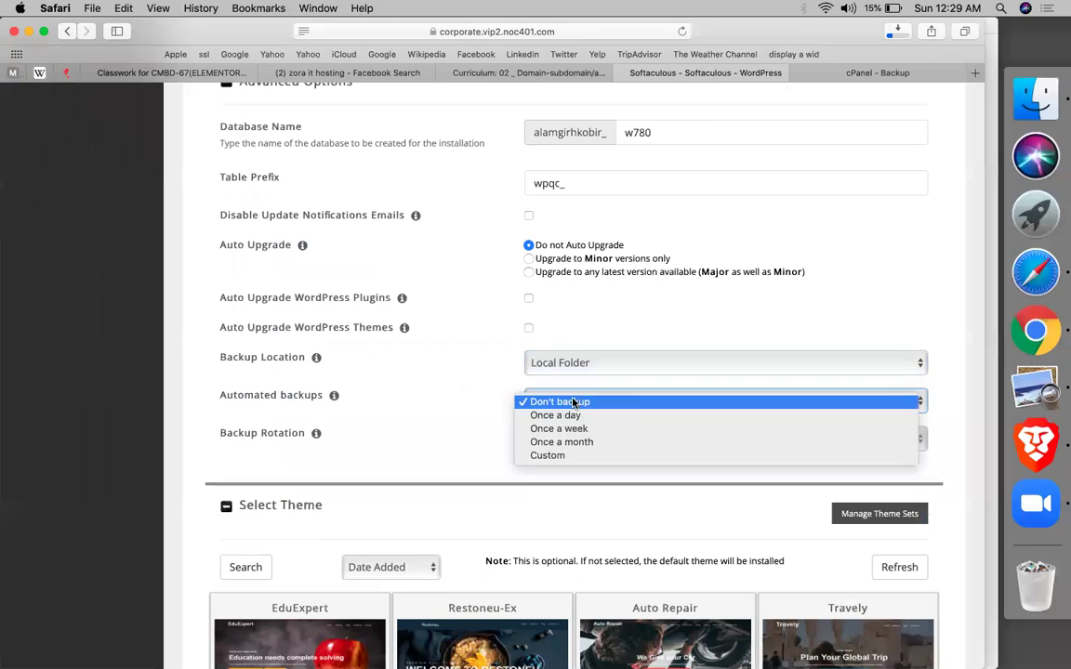
click(538, 444)
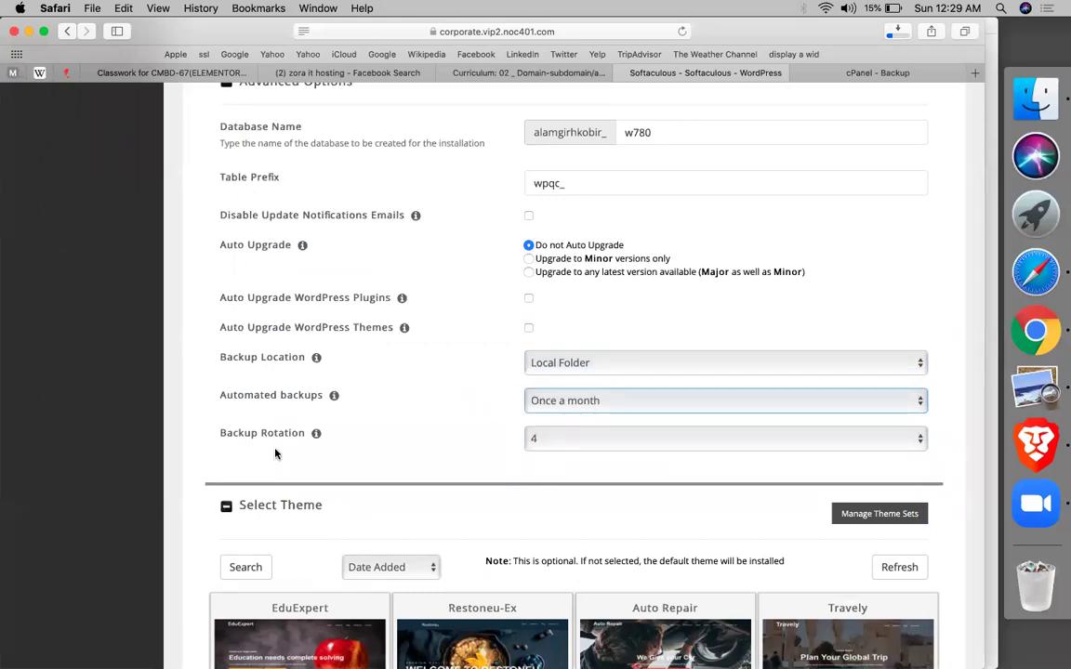
click(537, 442)
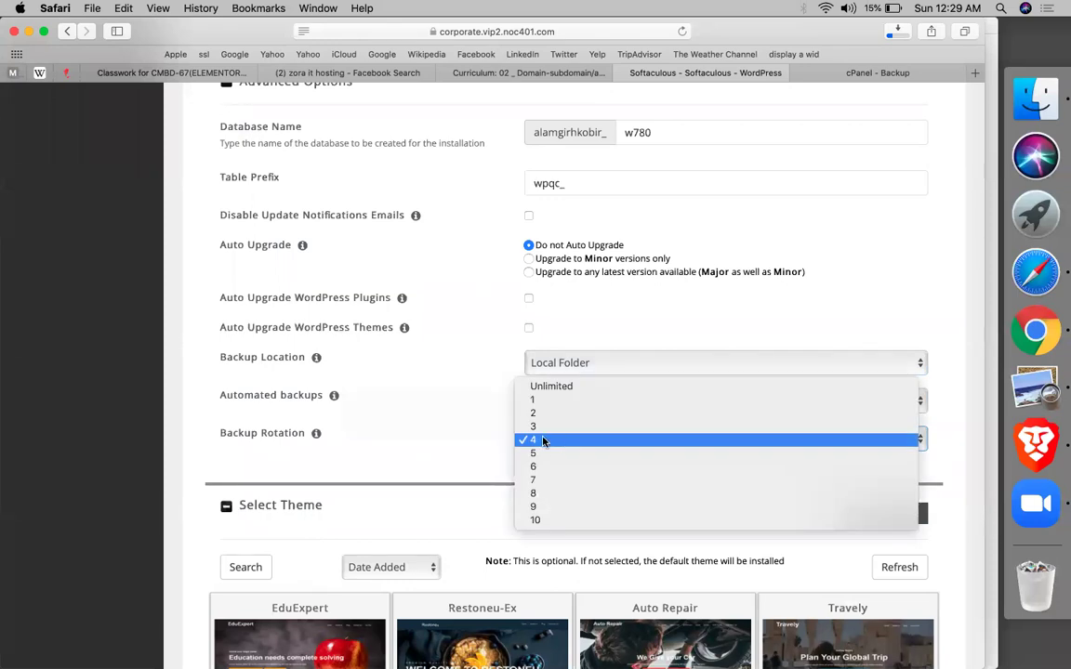
click(536, 401)
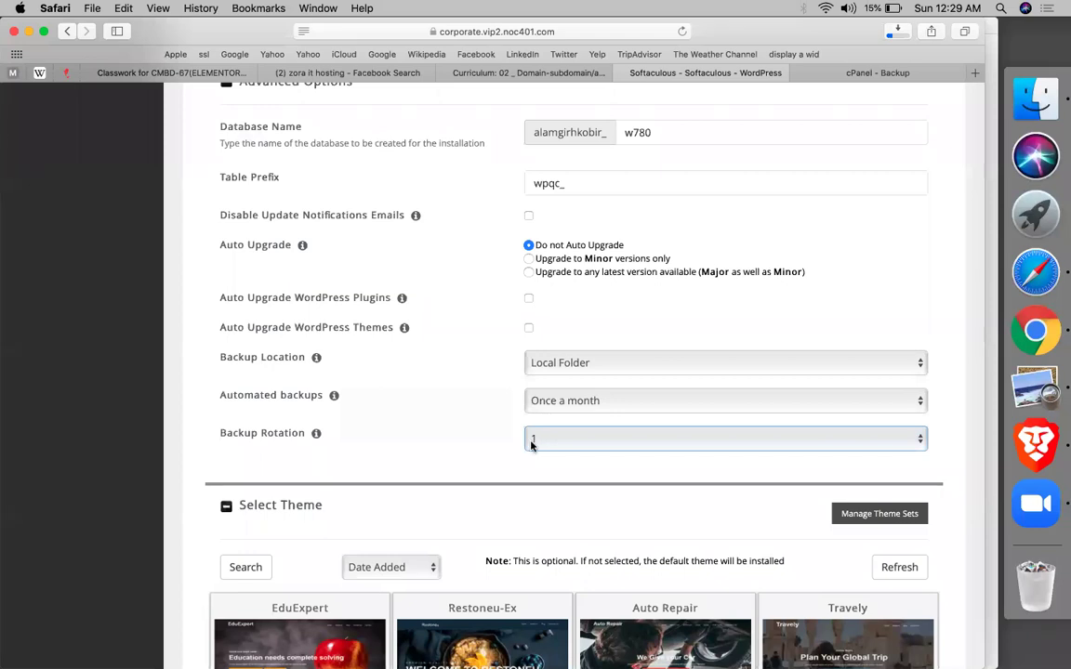
click(253, 365)
Review the curriculum's backup notes, then install WordPress into the domain's /wp folder
click(526, 72)
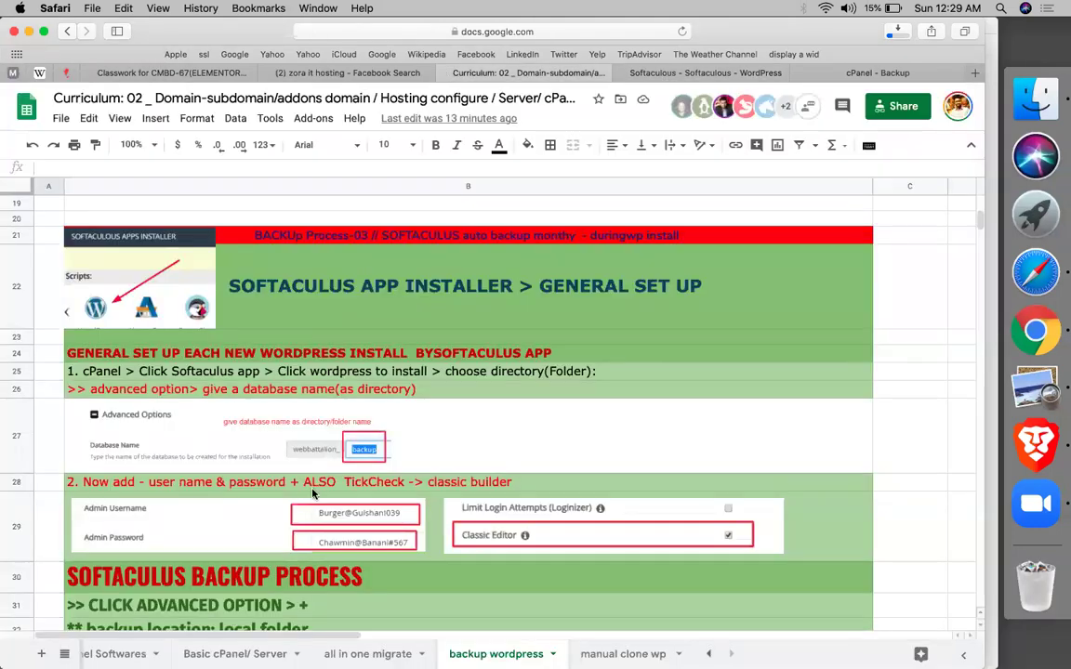
scroll(312, 494, down, 1)
scroll(313, 494, down, 2)
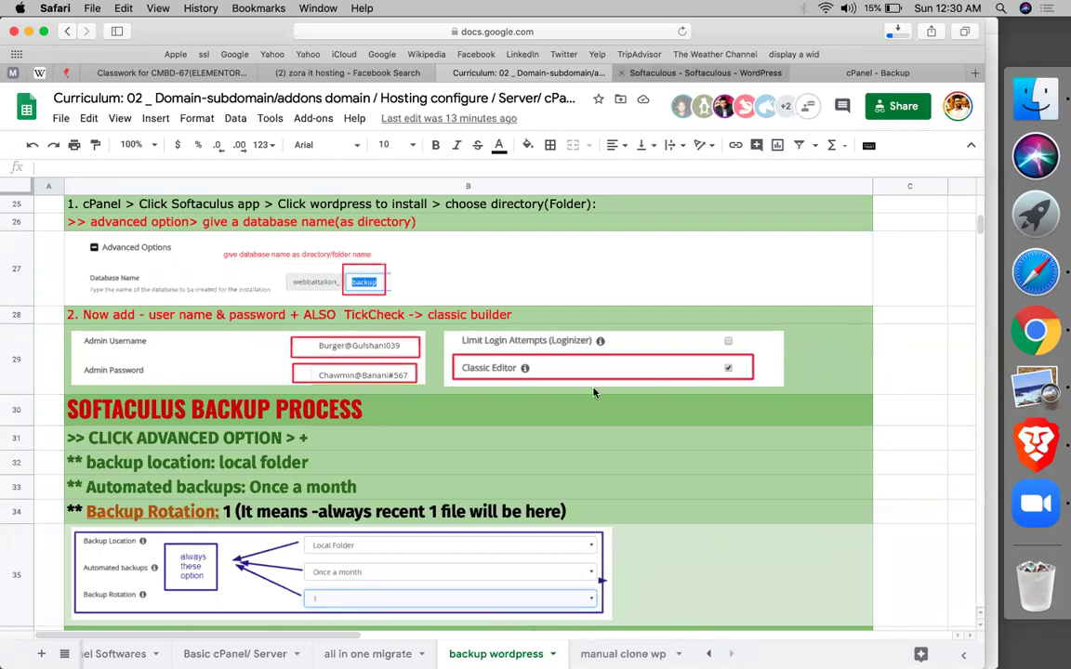
key(ctrl+Tab)
scroll(521, 435, down, 10)
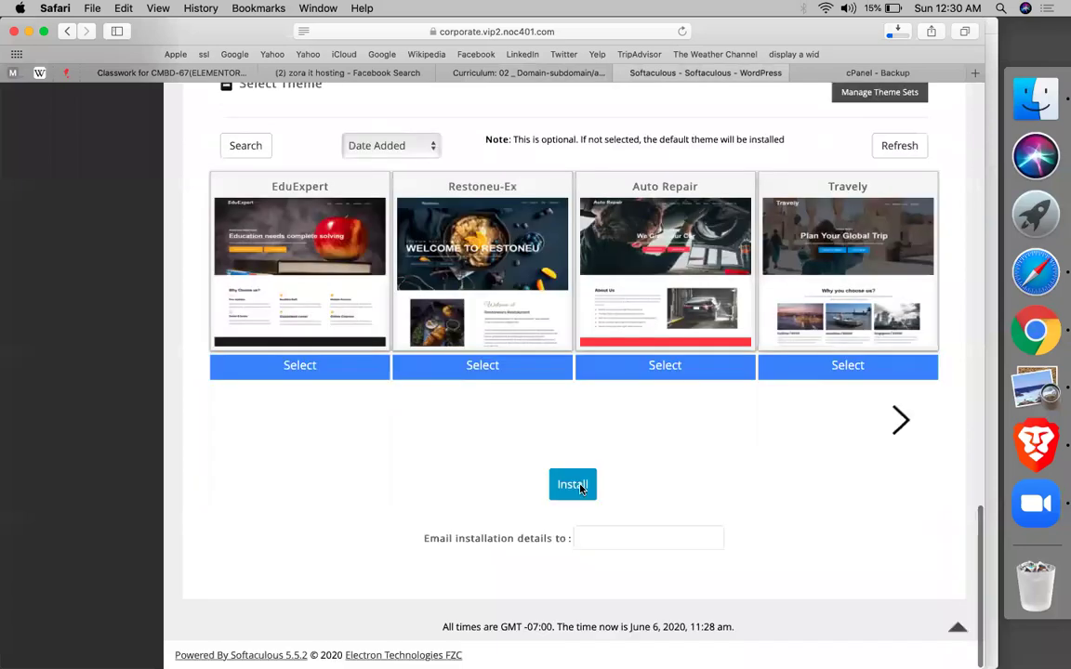
click(575, 484)
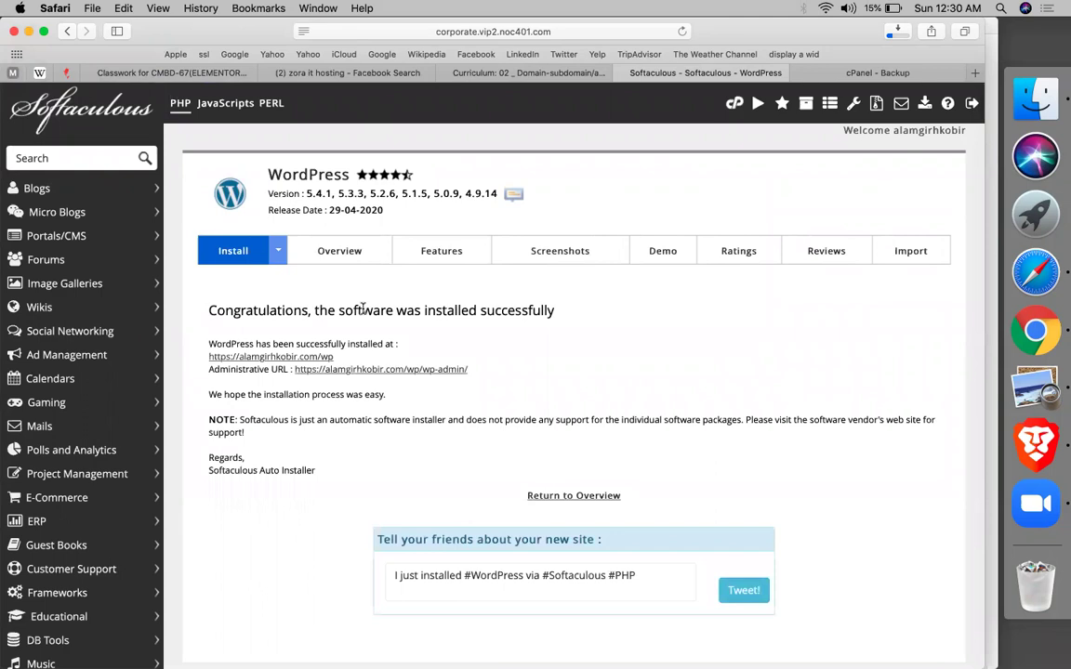
Open File Manager and expand public_html to confirm the new wp folder
click(733, 105)
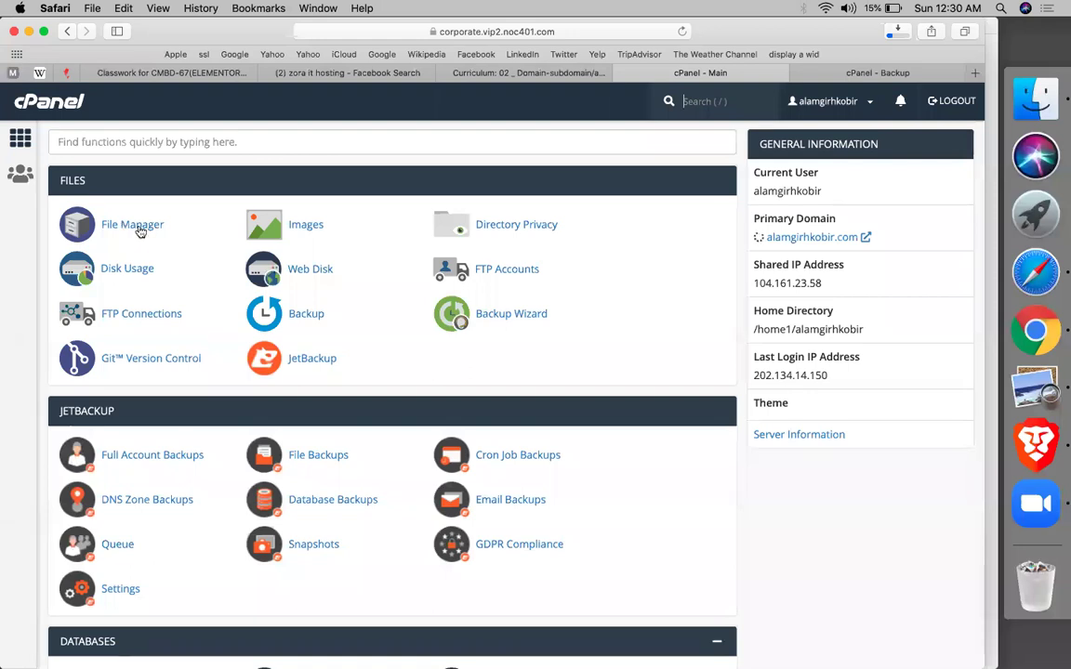
click(139, 226)
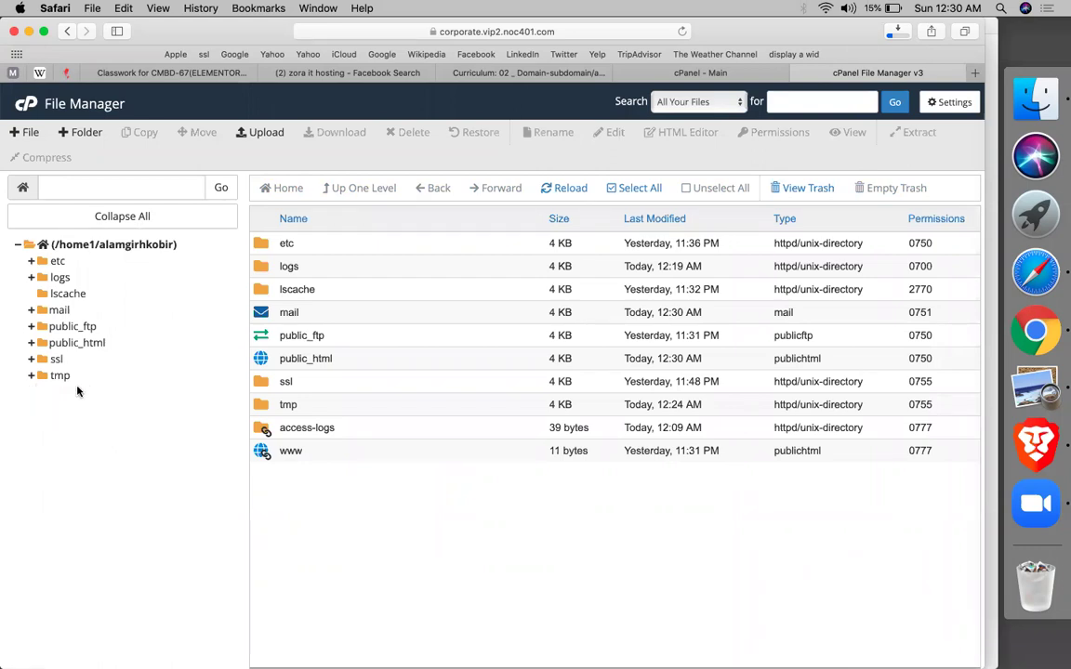
click(46, 346)
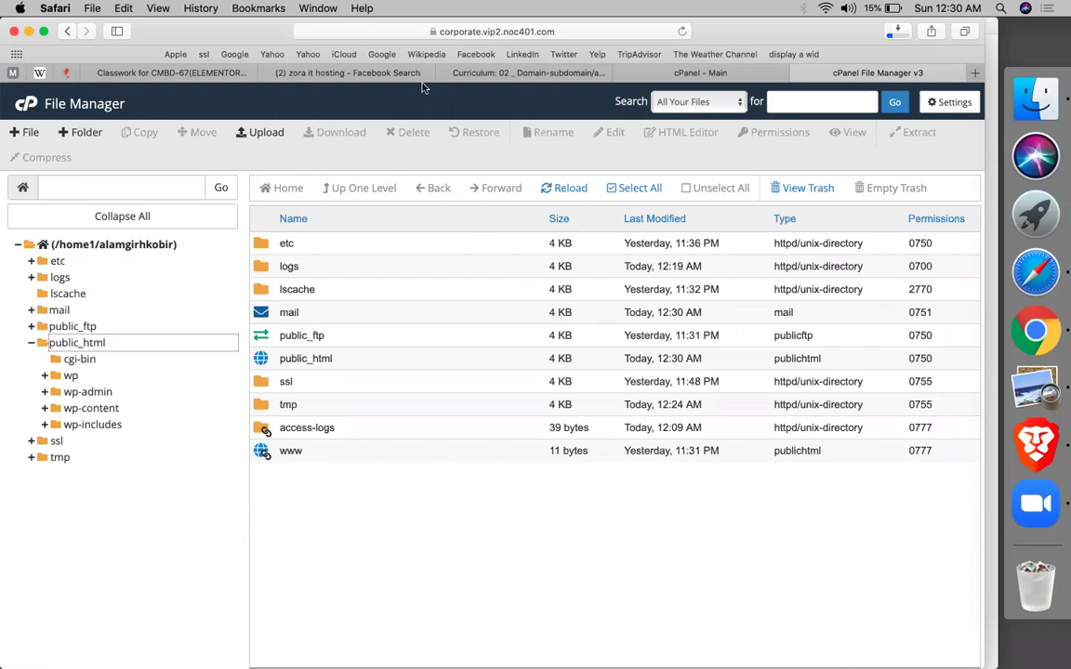
Scroll the curriculum sheet to the Softaculous Backup Upload and Google Drive/Dropbox notes
click(479, 78)
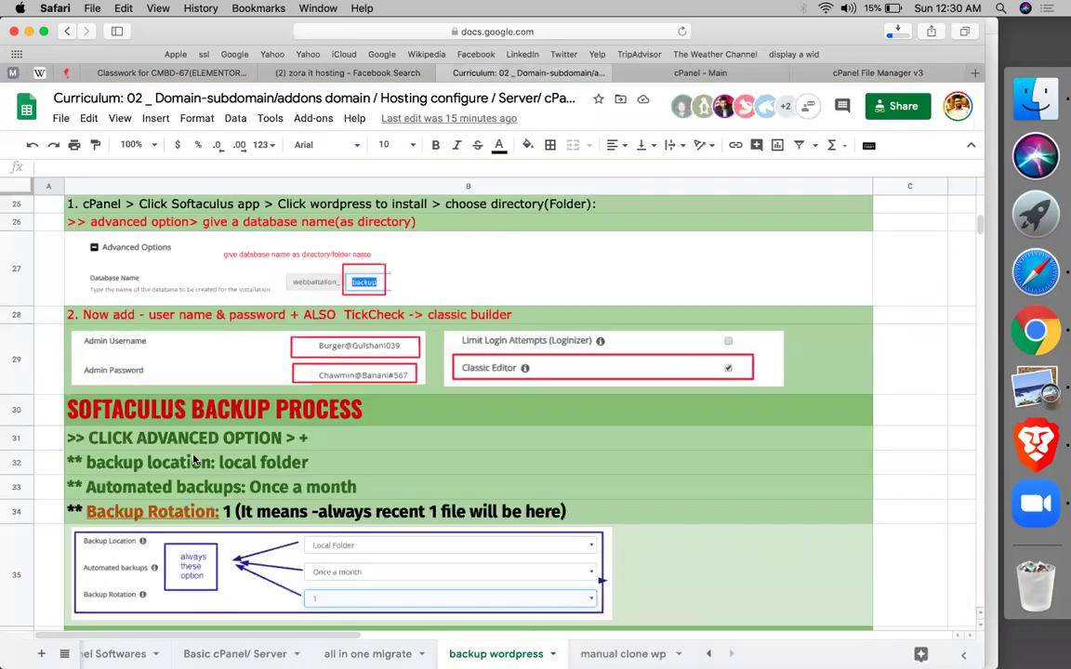
scroll(324, 553, down, 1)
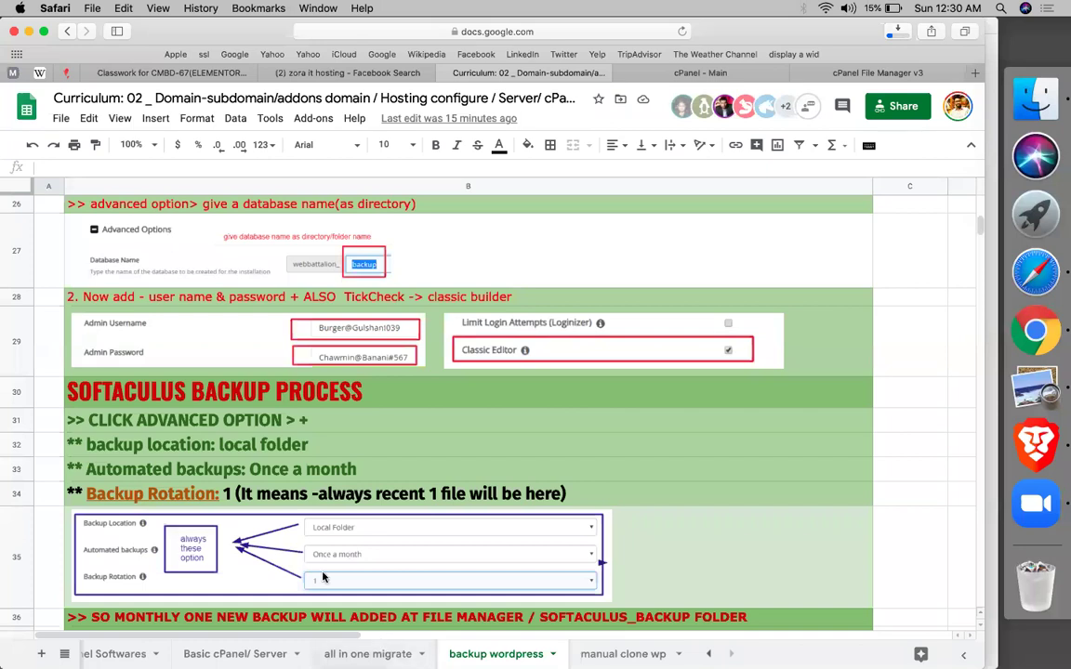
scroll(322, 578, down, 10)
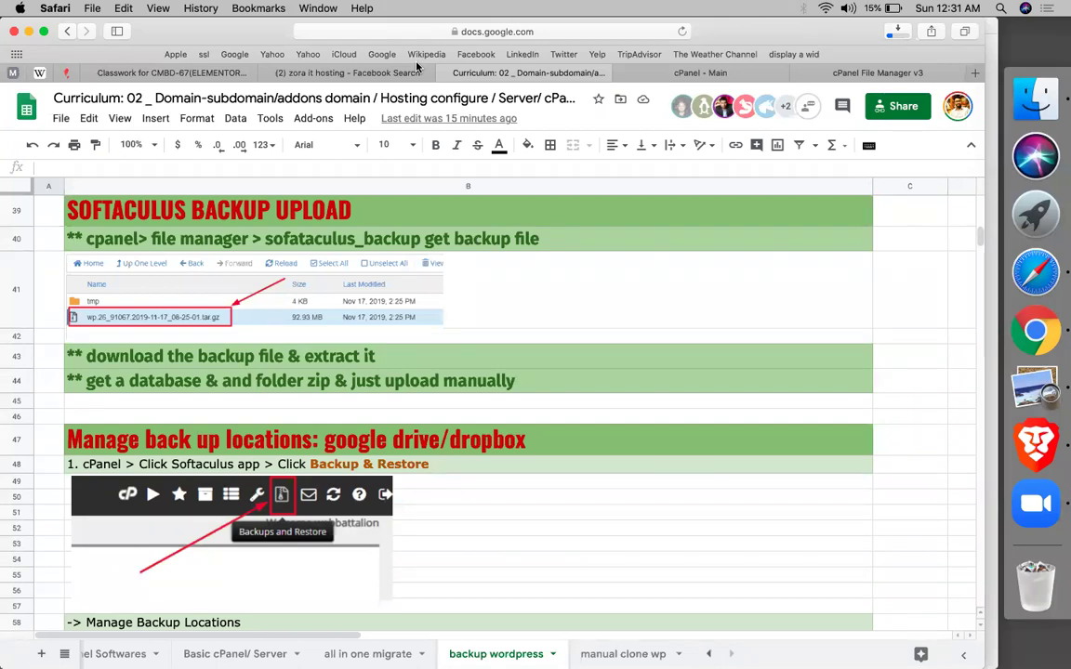
Go back to the cPanel home page and open WordPress under Softaculous Apps Installer
click(688, 78)
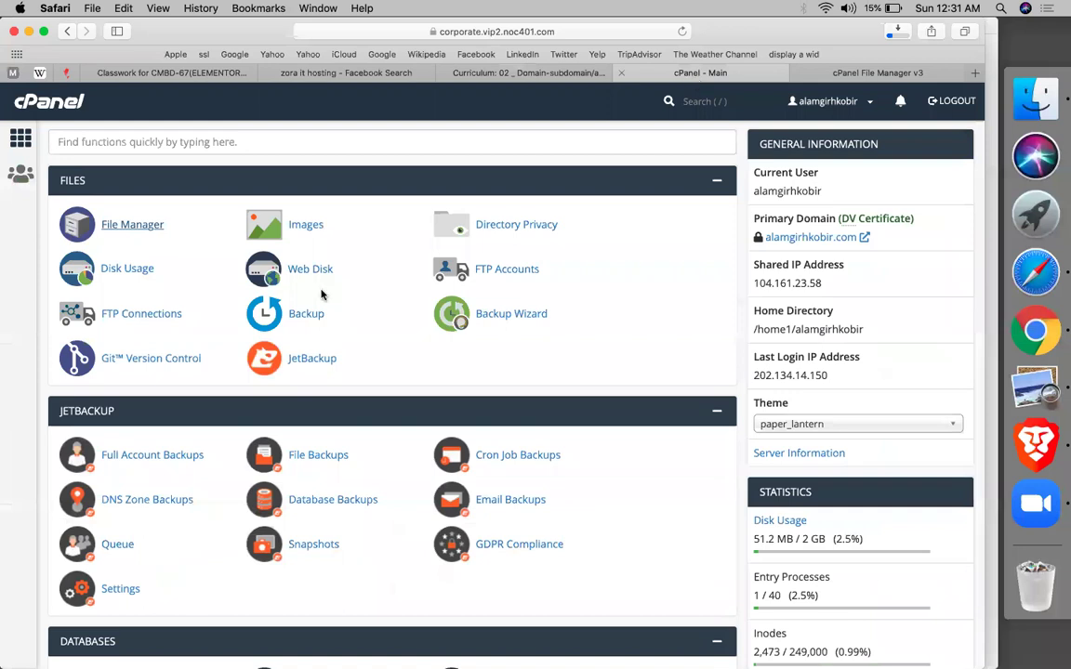
scroll(322, 294, down, 10)
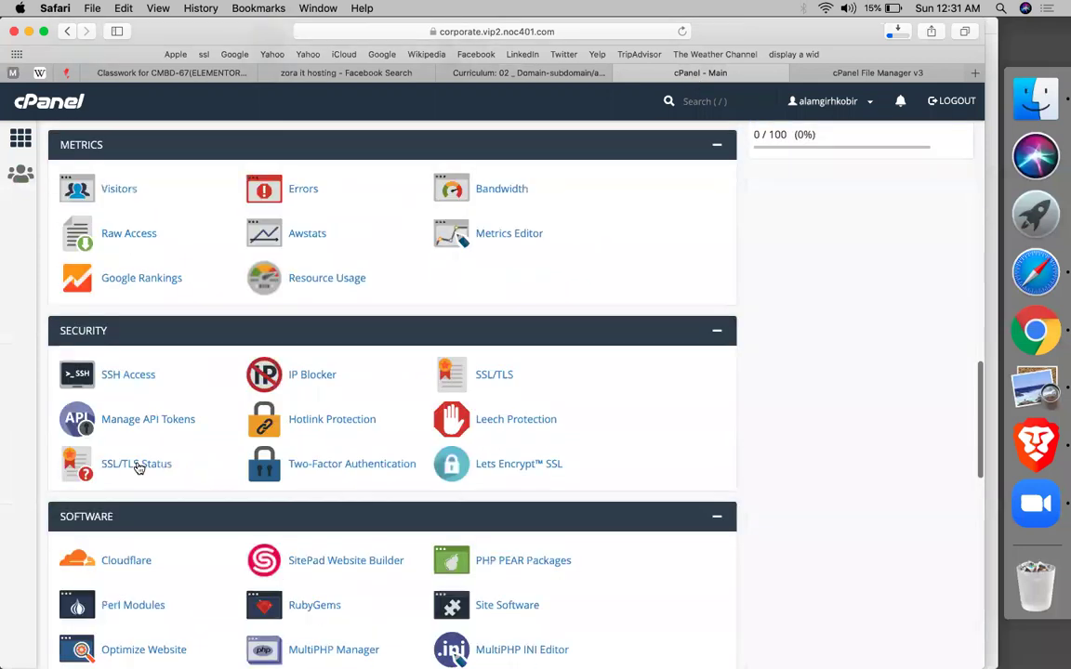
scroll(138, 468, down, 10)
click(82, 481)
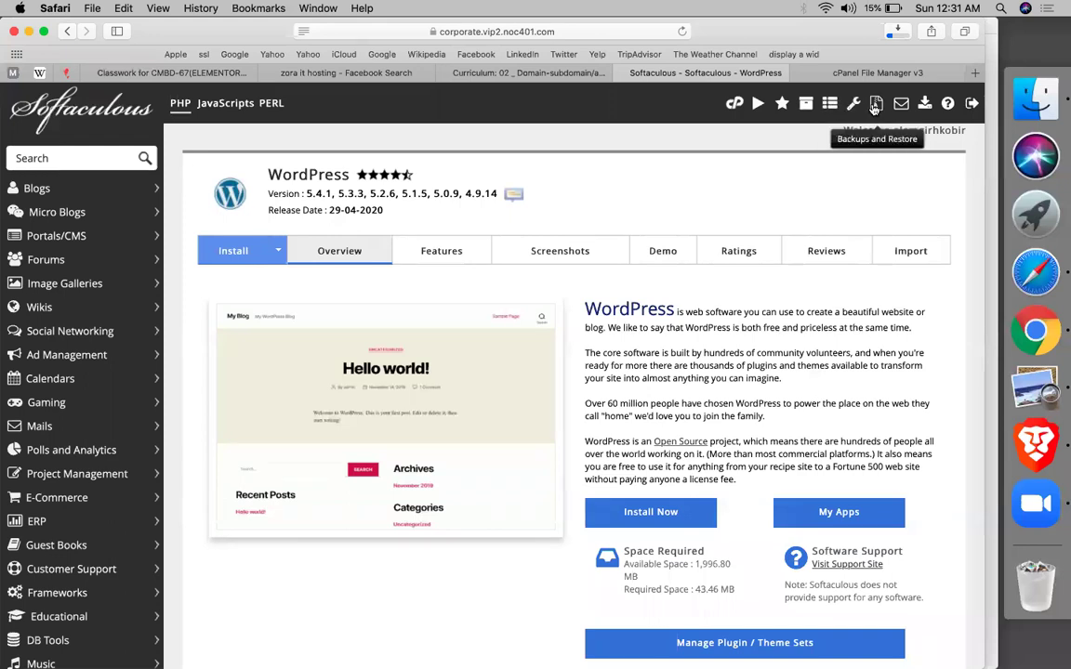
Open Softaculous Backups and Restore, then Manage Backup Locations, then return to the curriculum sheet
click(876, 104)
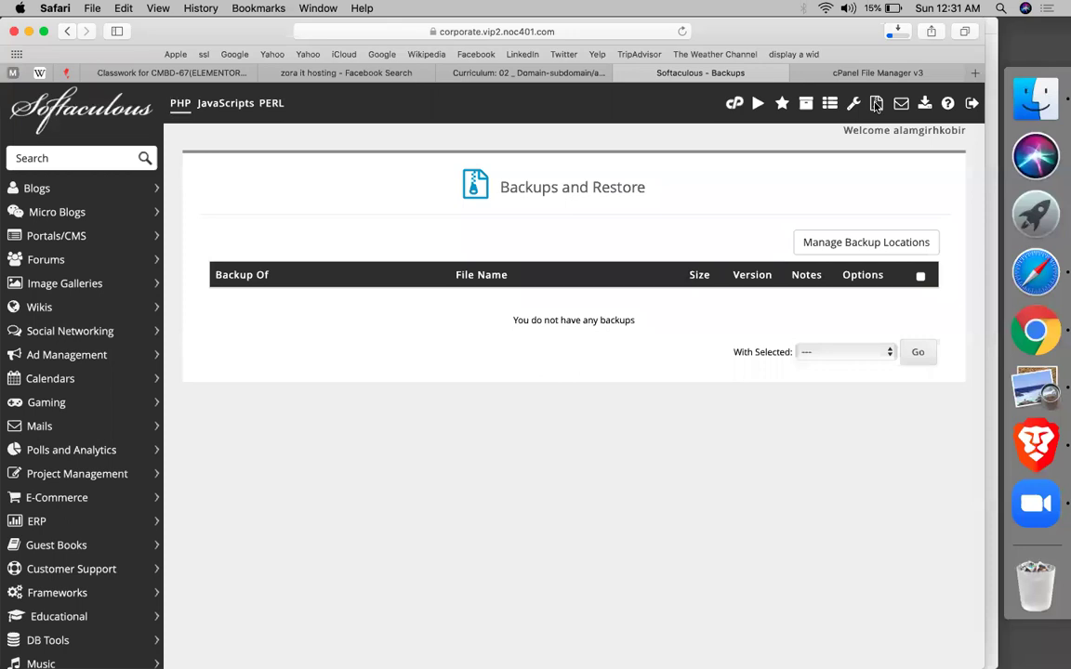
click(833, 246)
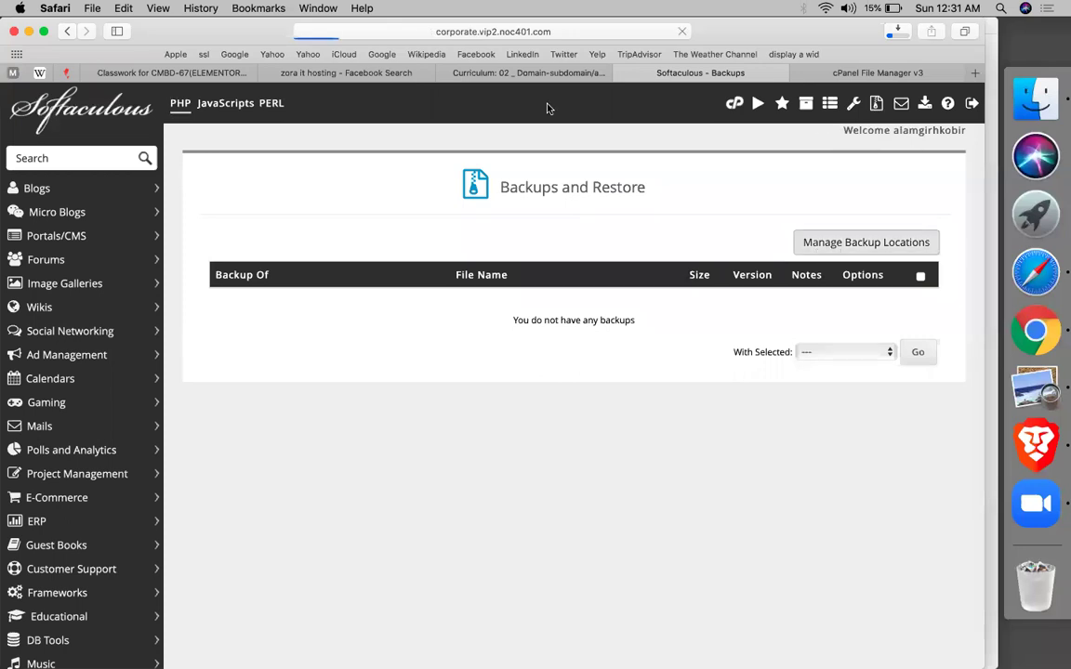
click(493, 73)
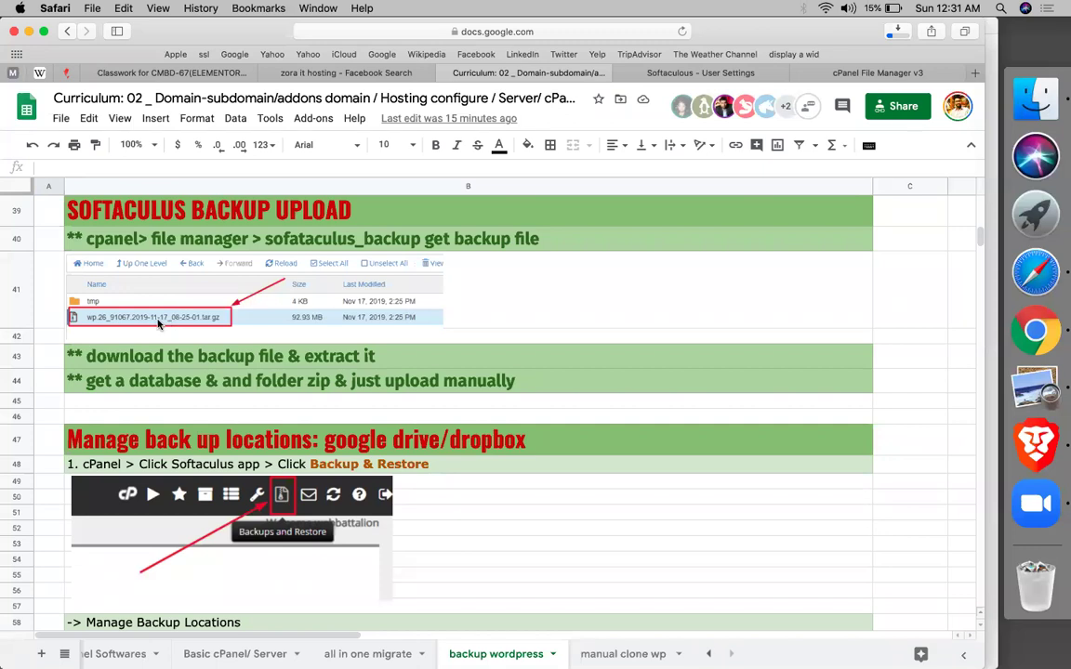
Scroll the curriculum sheet to the Protocol notes, then return to Softaculous User Settings
scroll(170, 319, down, 5)
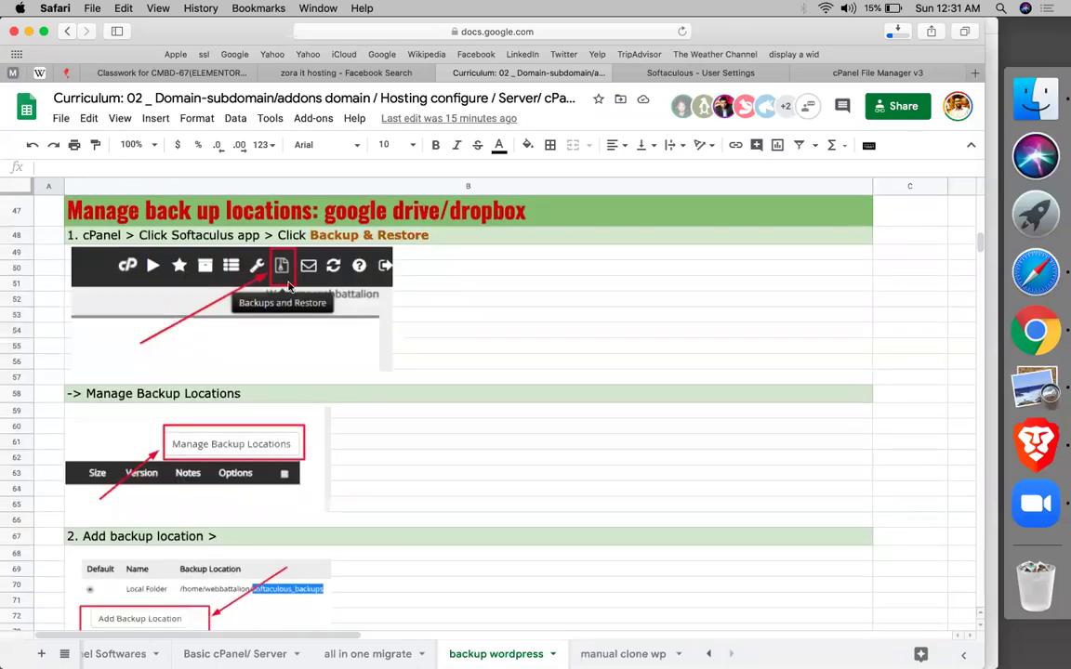
scroll(226, 349, down, 3)
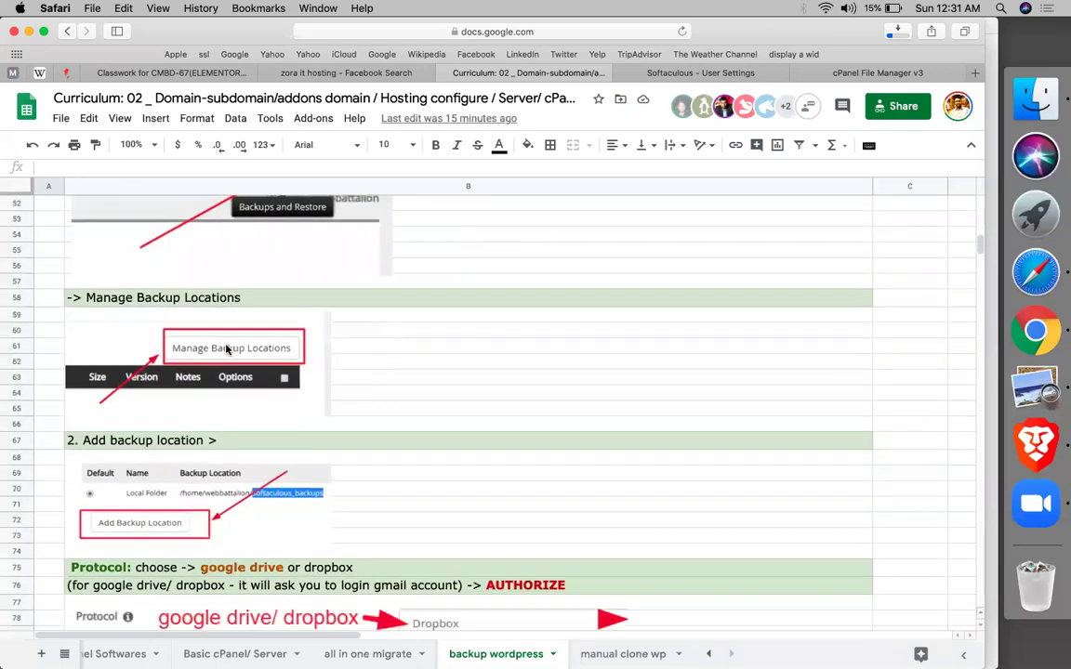
scroll(227, 350, down, 3)
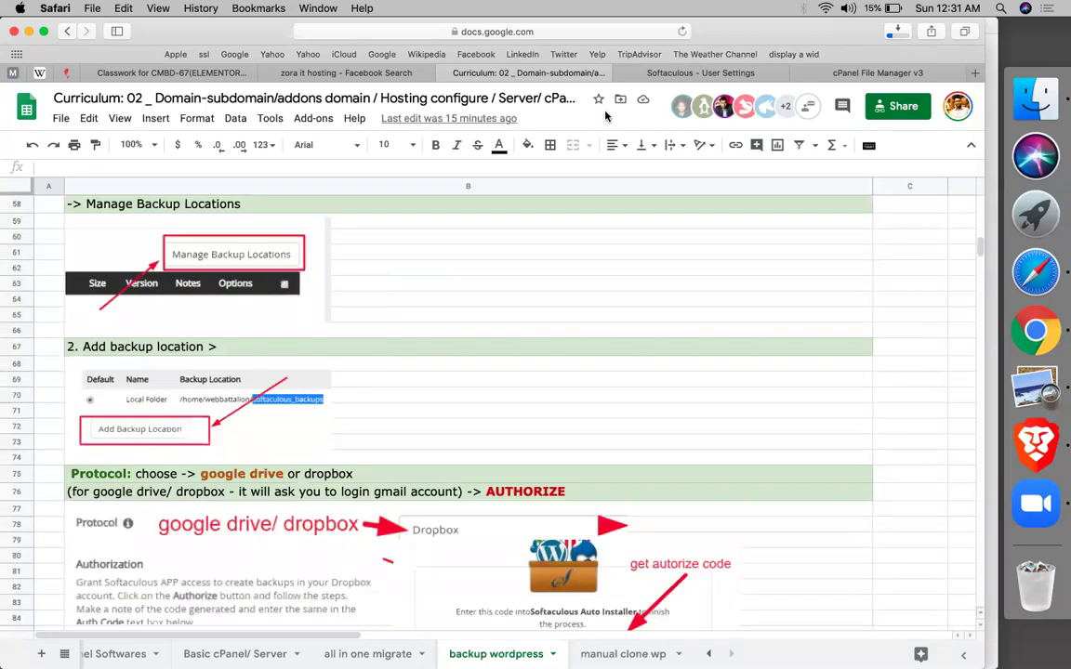
click(658, 75)
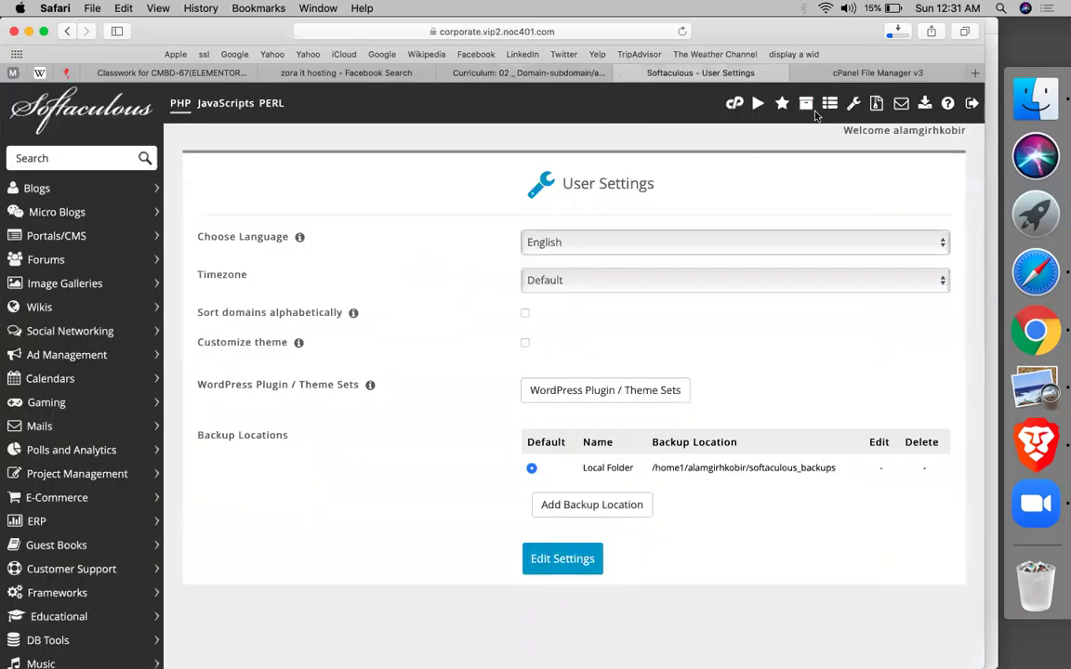
Start a new backup location, look over the protocol list, and check the curriculum notes
scroll(500, 357, down, 1)
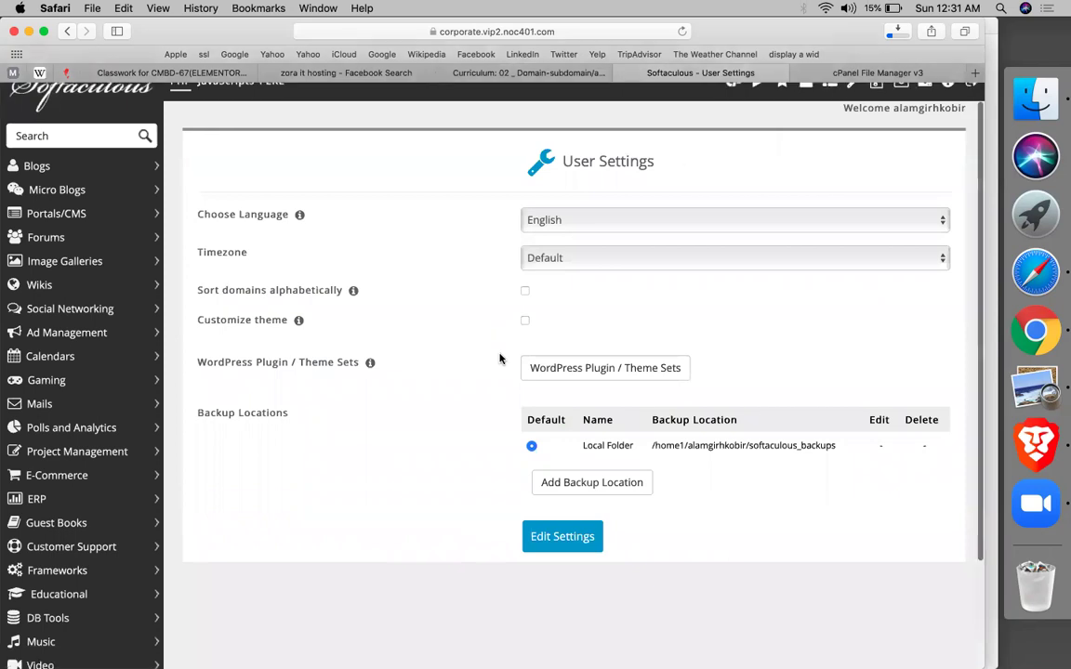
click(576, 483)
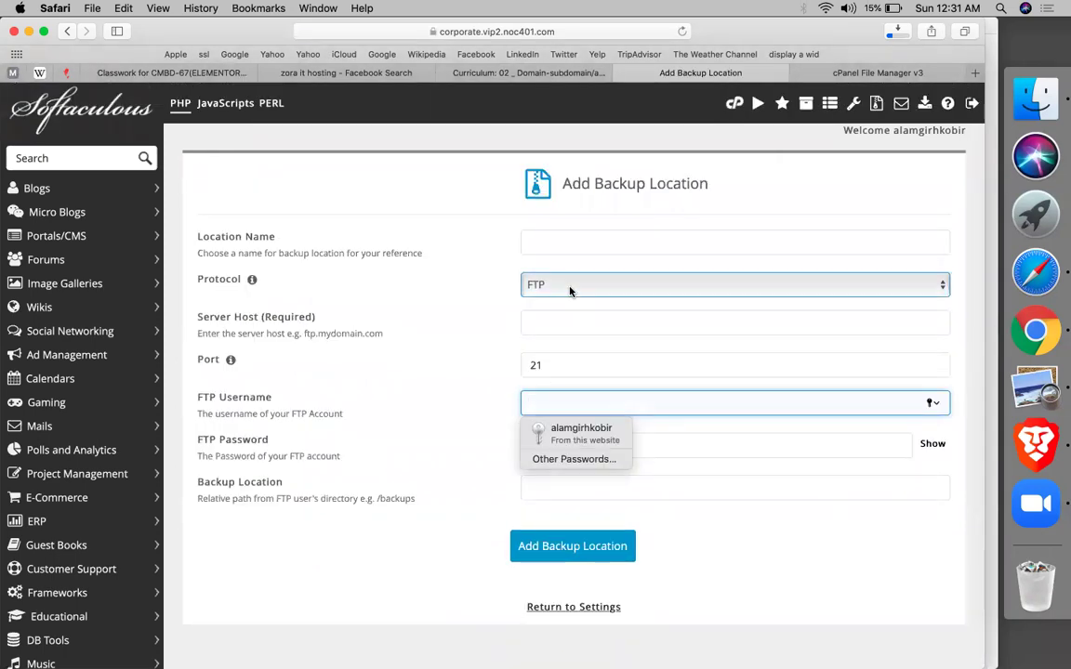
click(570, 292)
click(461, 298)
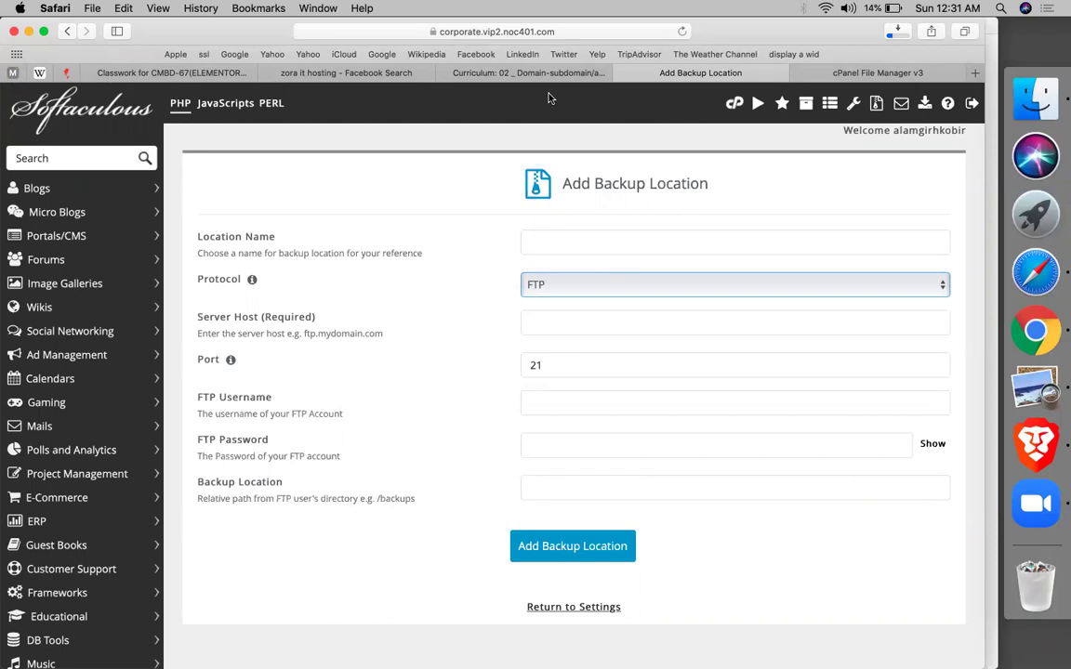
click(521, 73)
scroll(116, 430, down, 5)
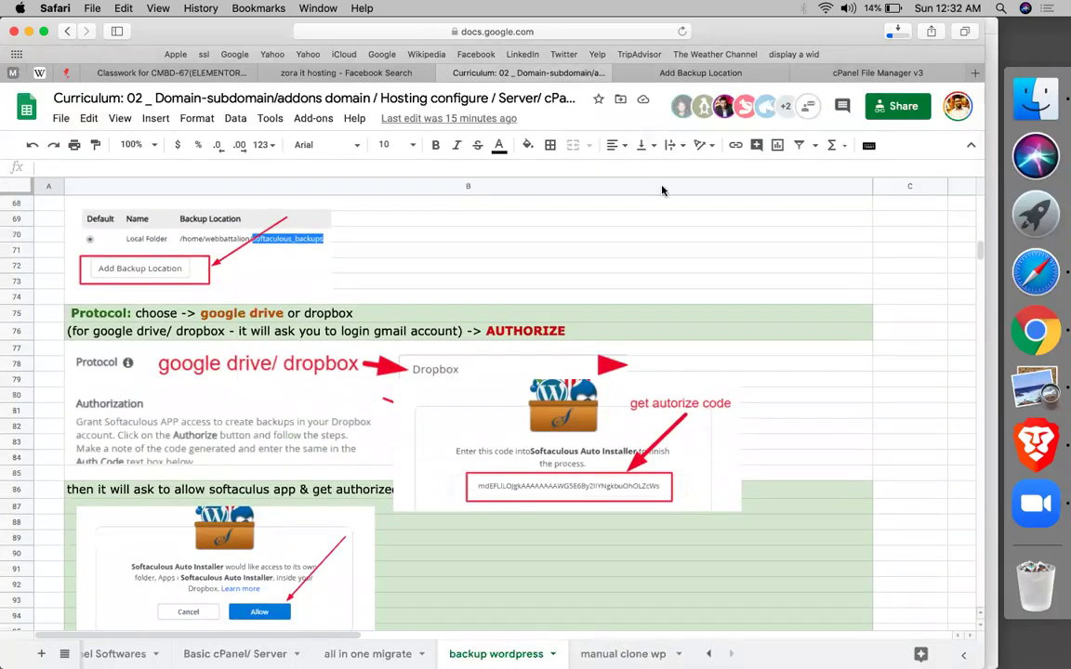
click(700, 73)
Set the backup protocol to Google Drive and move to the Backup Location field
click(560, 289)
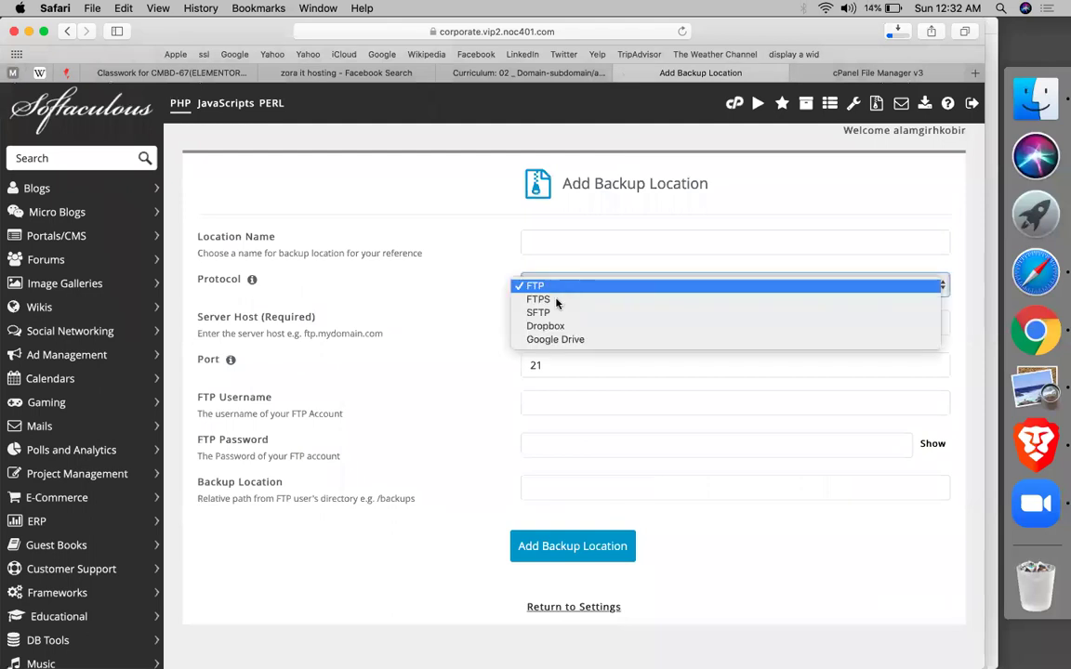
click(555, 328)
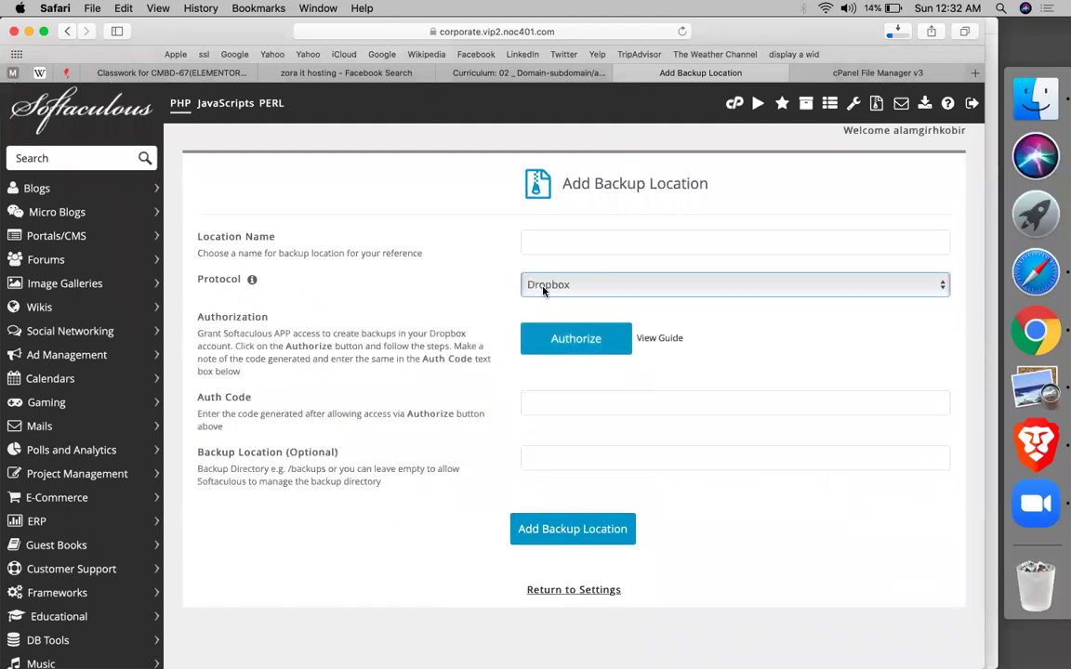
click(523, 286)
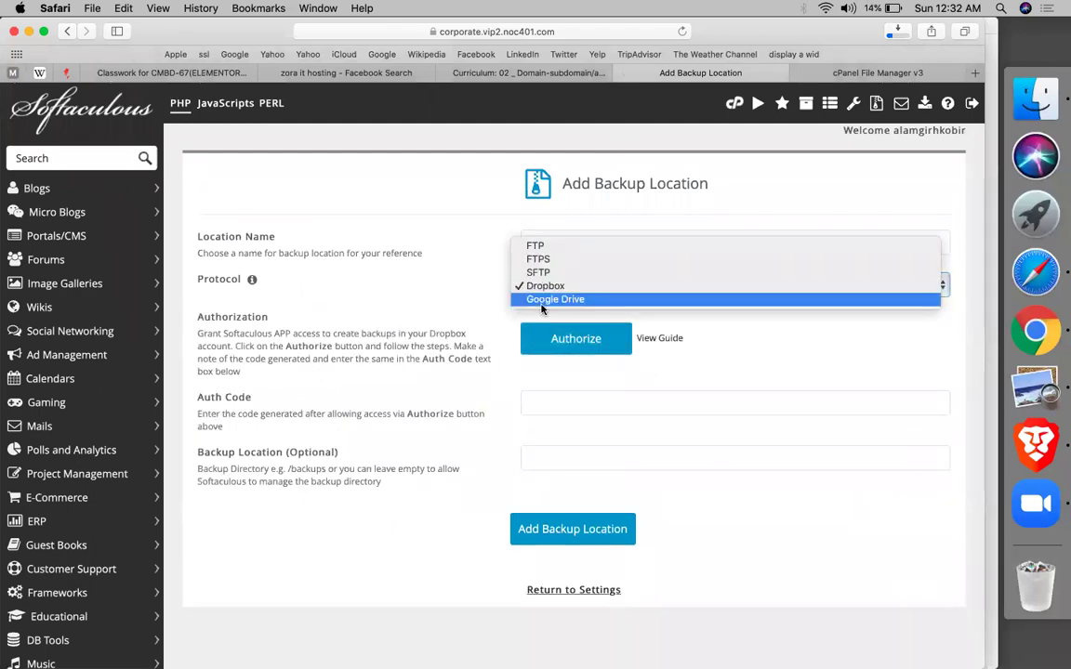
click(555, 299)
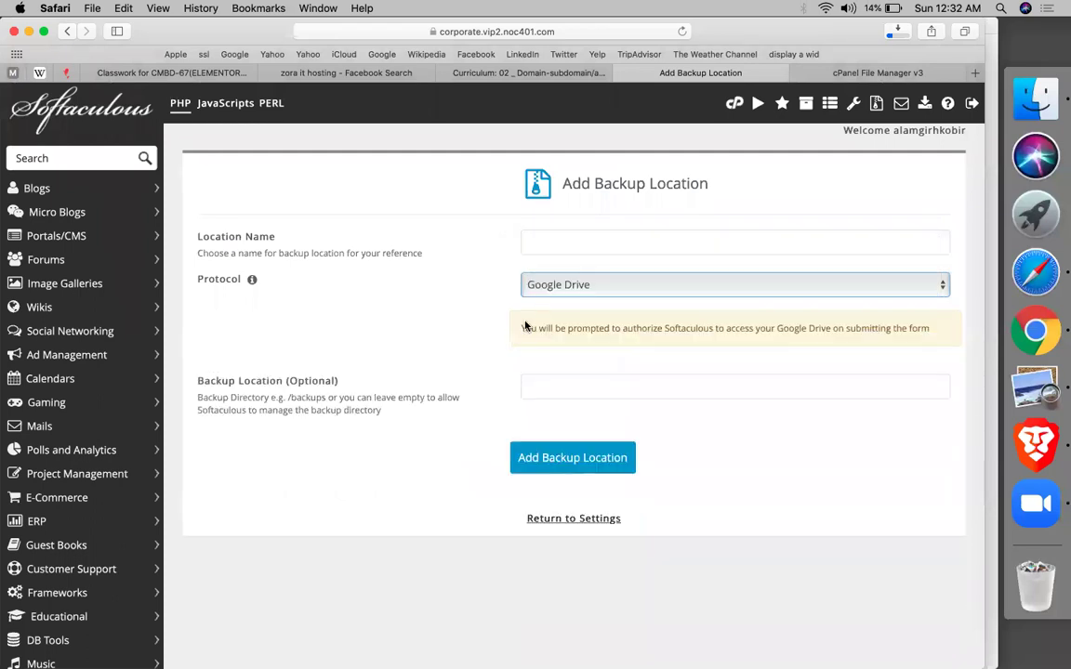
click(560, 385)
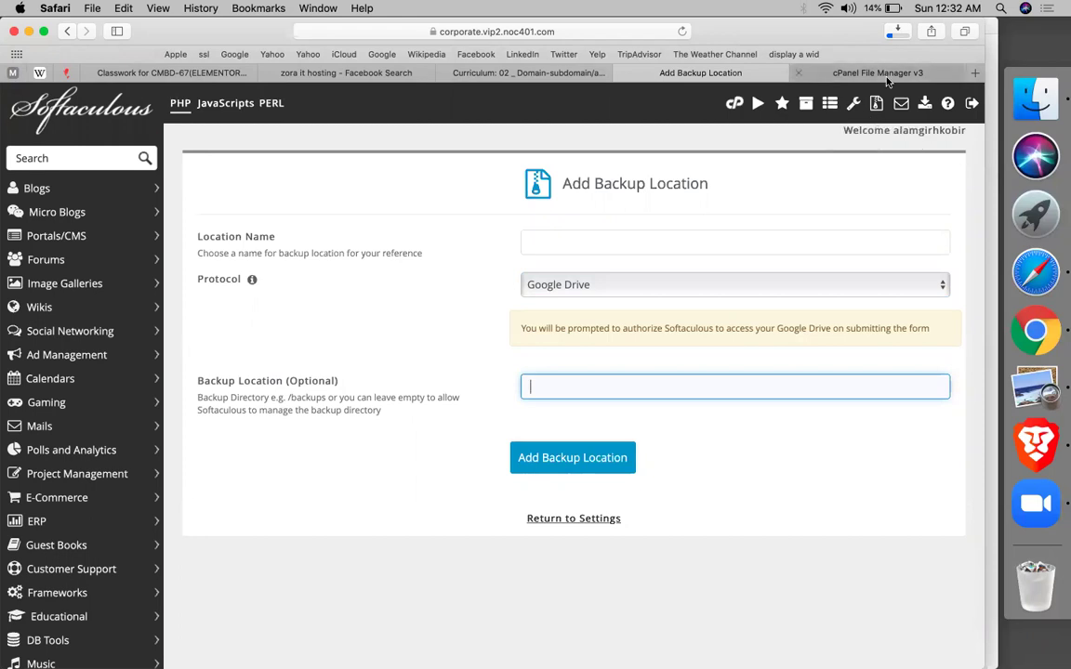
Open Google Drive in a new tab and create a folder named bbbb
click(974, 73)
text(dr)
key(Return)
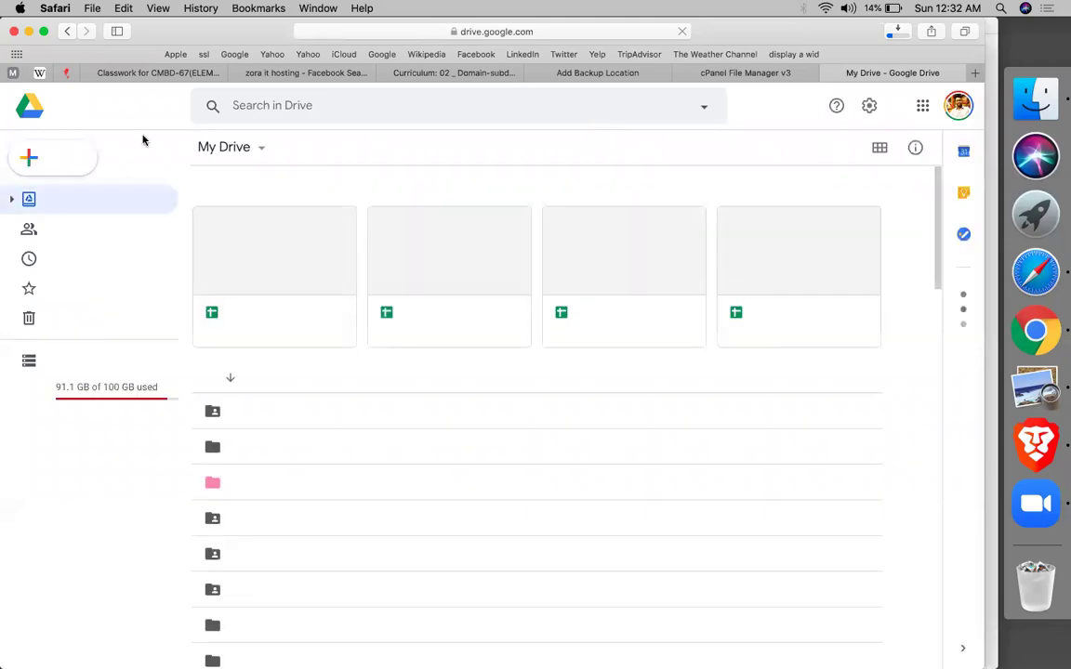
click(62, 160)
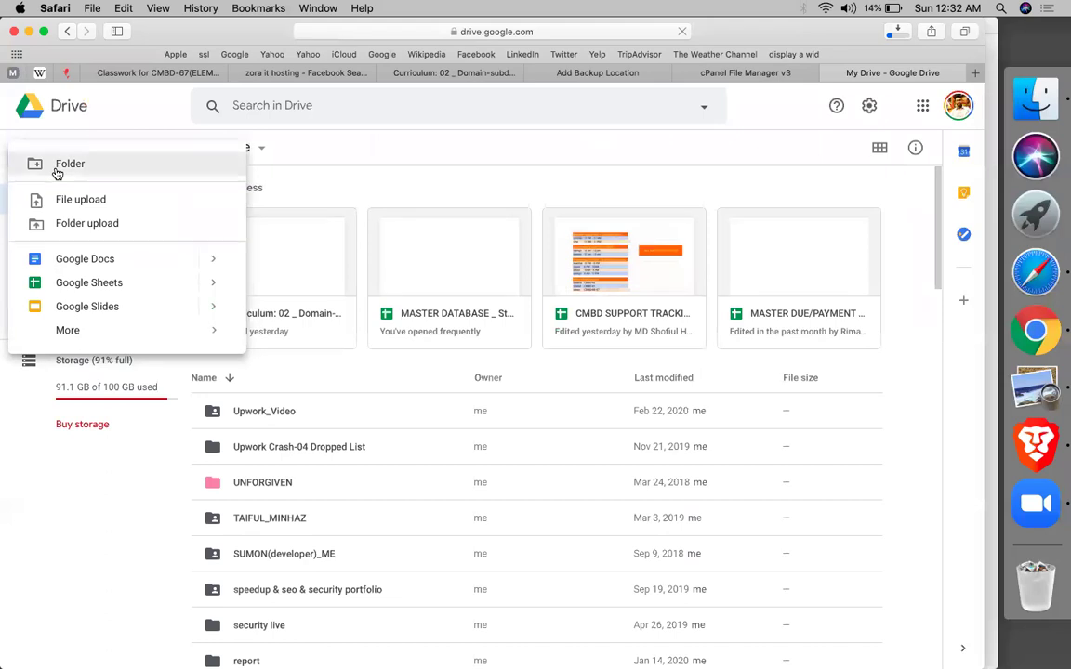
click(57, 173)
text(bbbb)
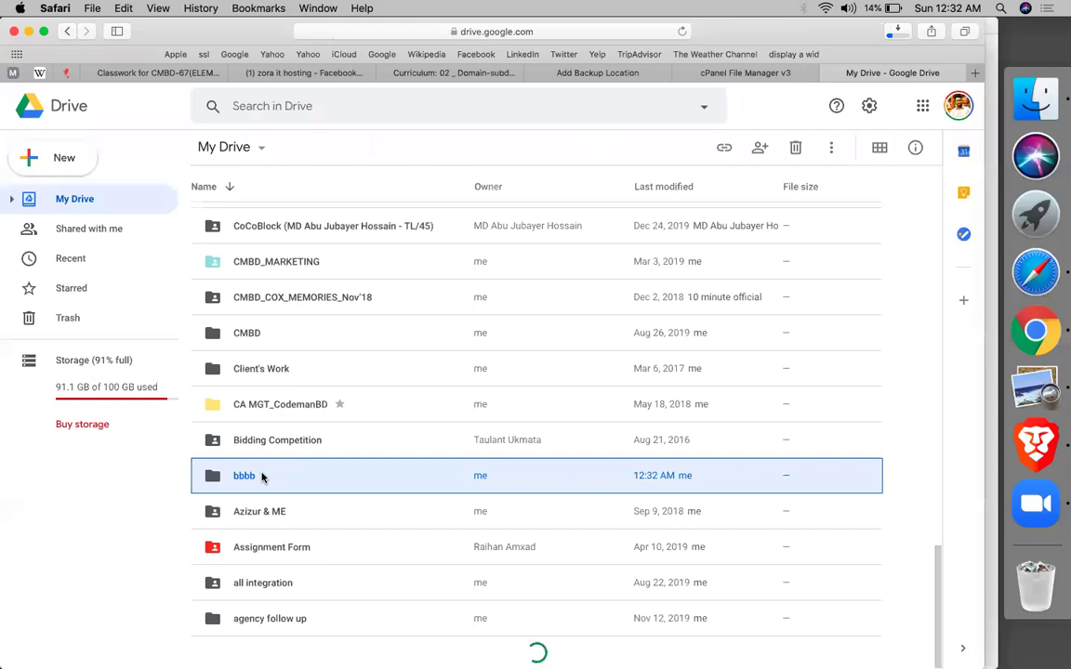
Copy the bbbb folder's shareable link and go back to the Add Backup Location form
right_click(263, 476)
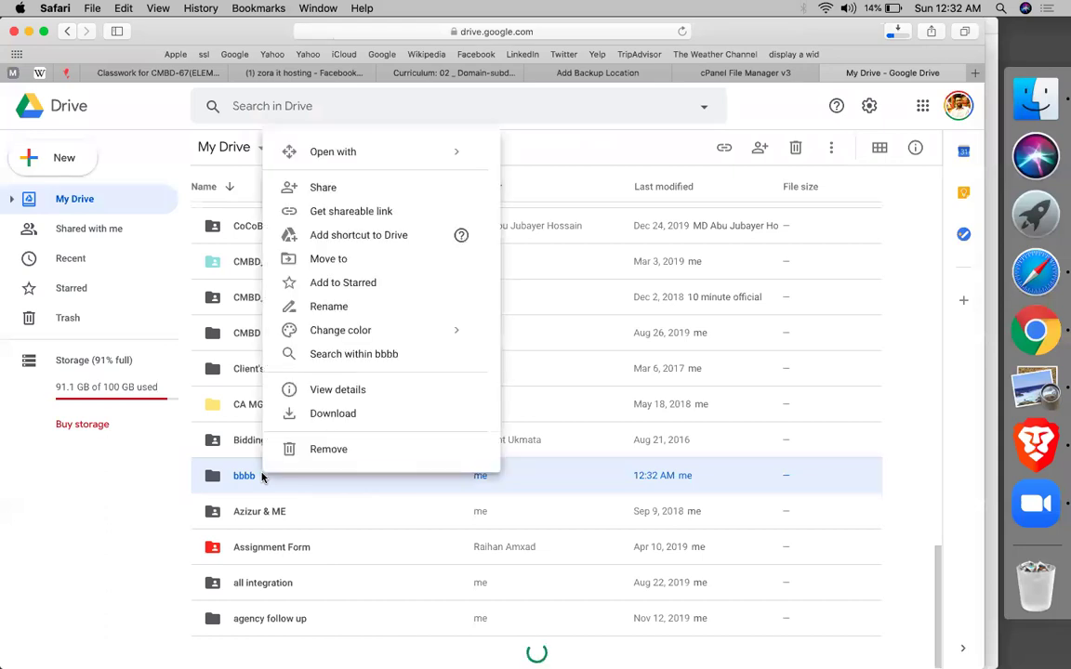
click(340, 212)
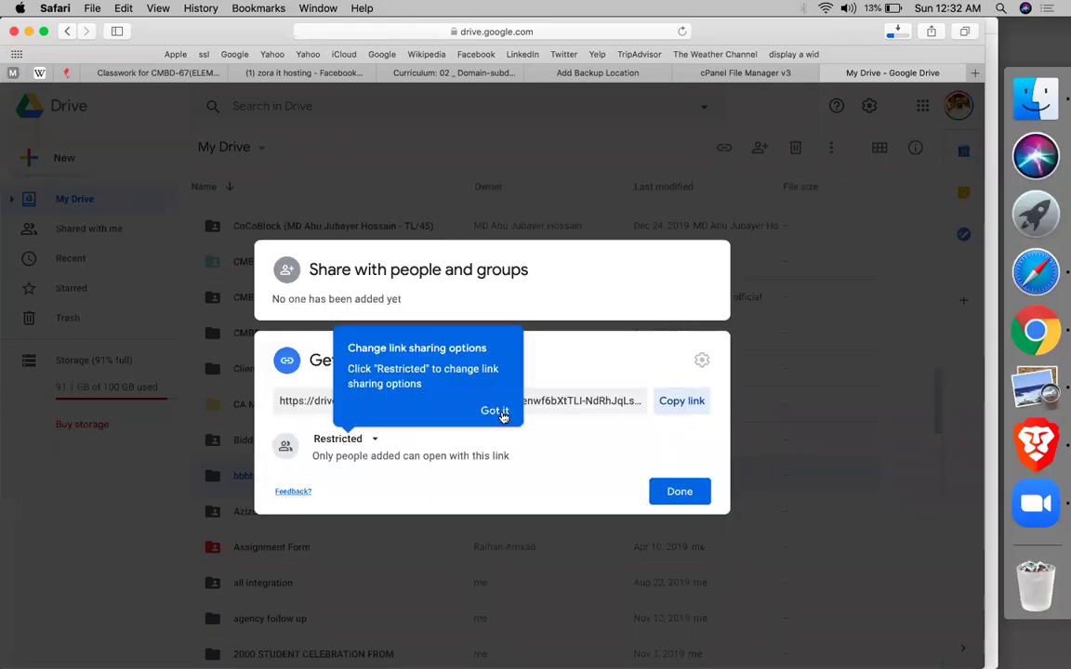
click(502, 415)
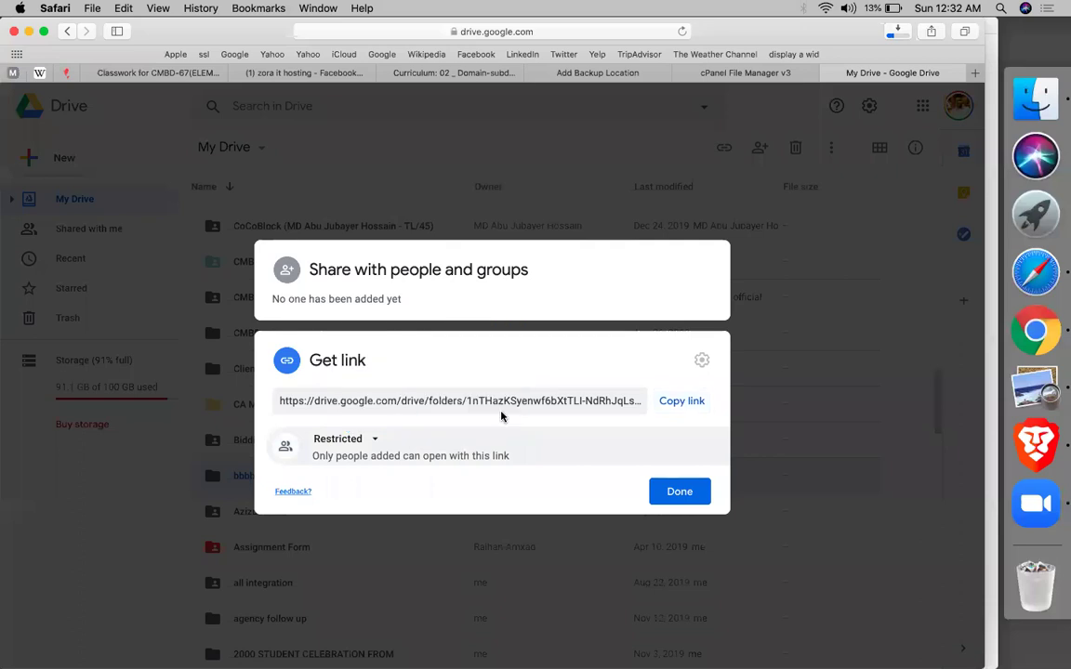
click(692, 407)
click(677, 71)
click(595, 73)
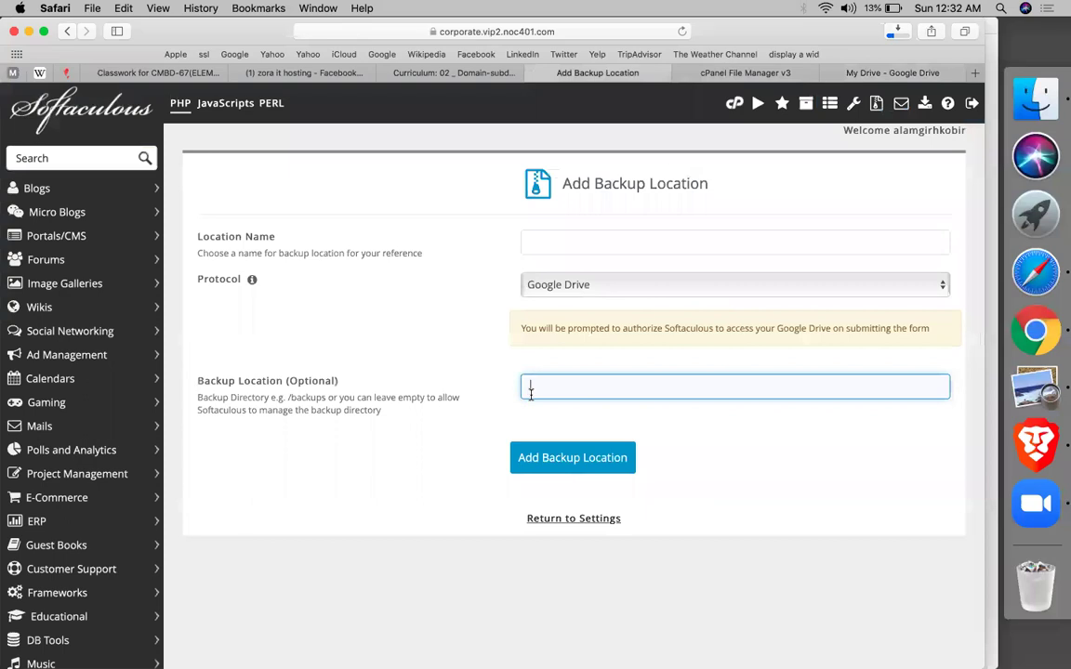
Paste the bbbb folder link into Backup Location, then bring up the curriculum sheet
key(super+v)
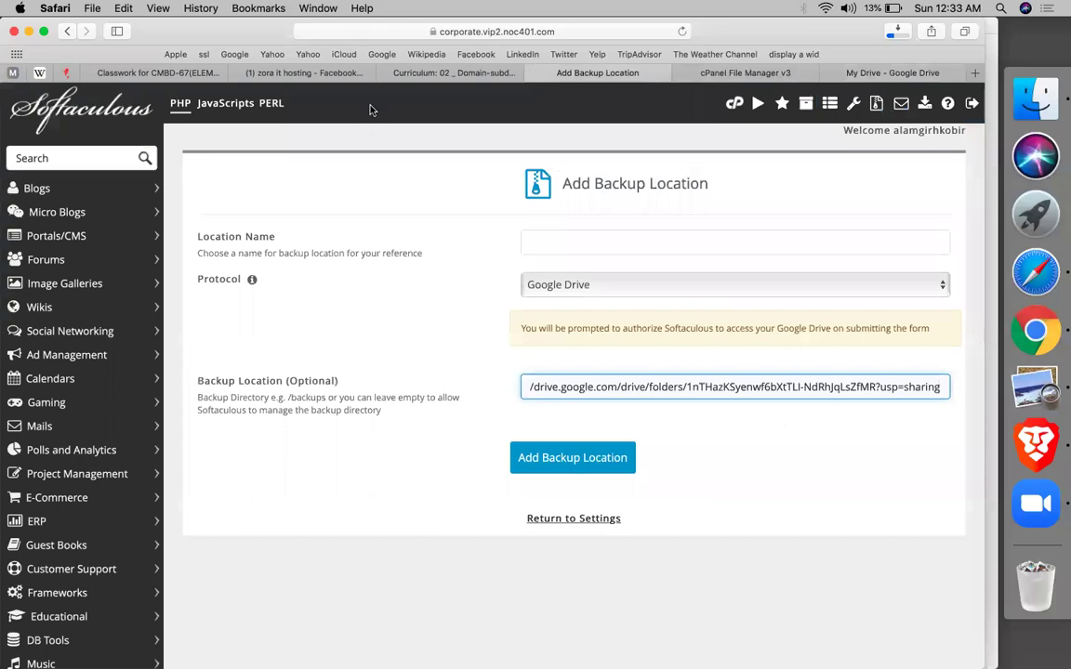
click(455, 76)
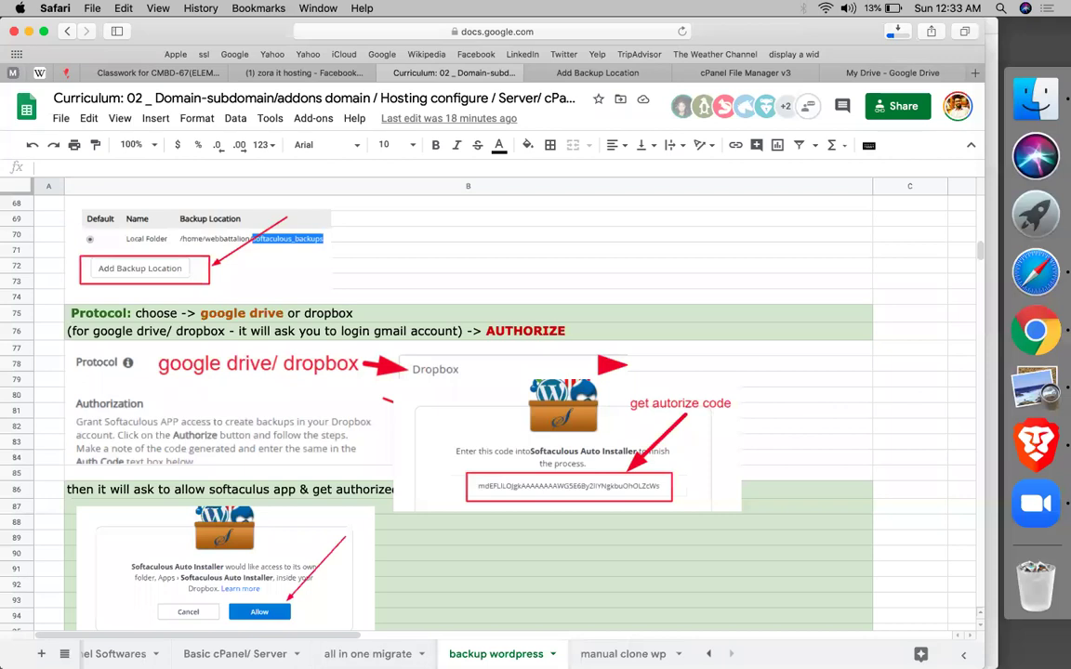
click(709, 654)
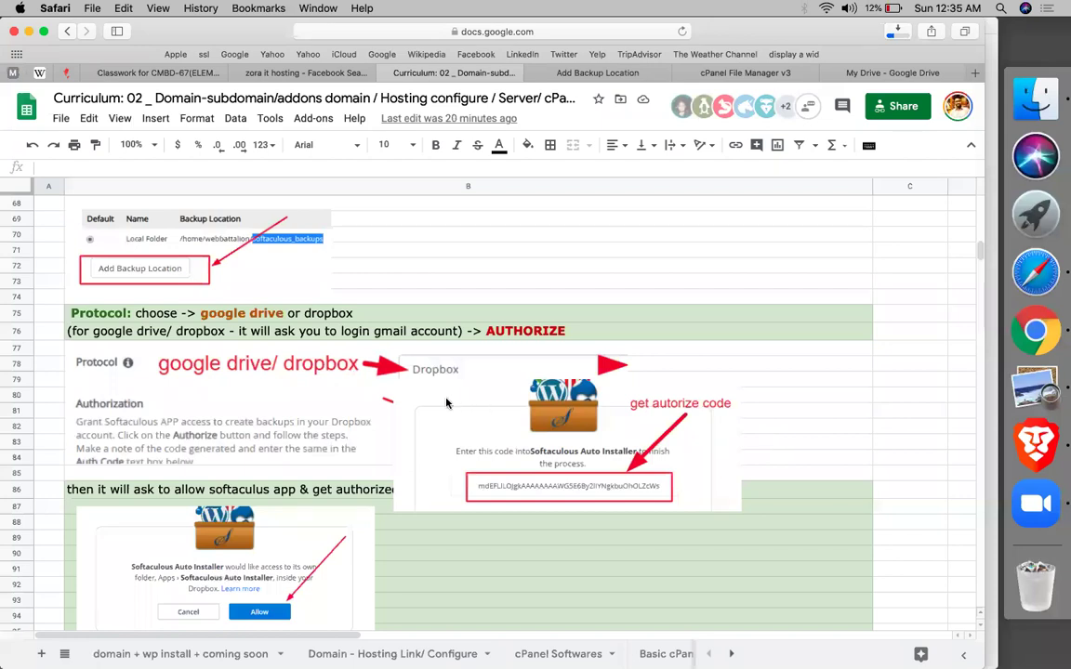
Copy the curriculum spreadsheet's URL from the Safari address bar and raise the volume
click(511, 30)
key(super+c)
click(431, 375)
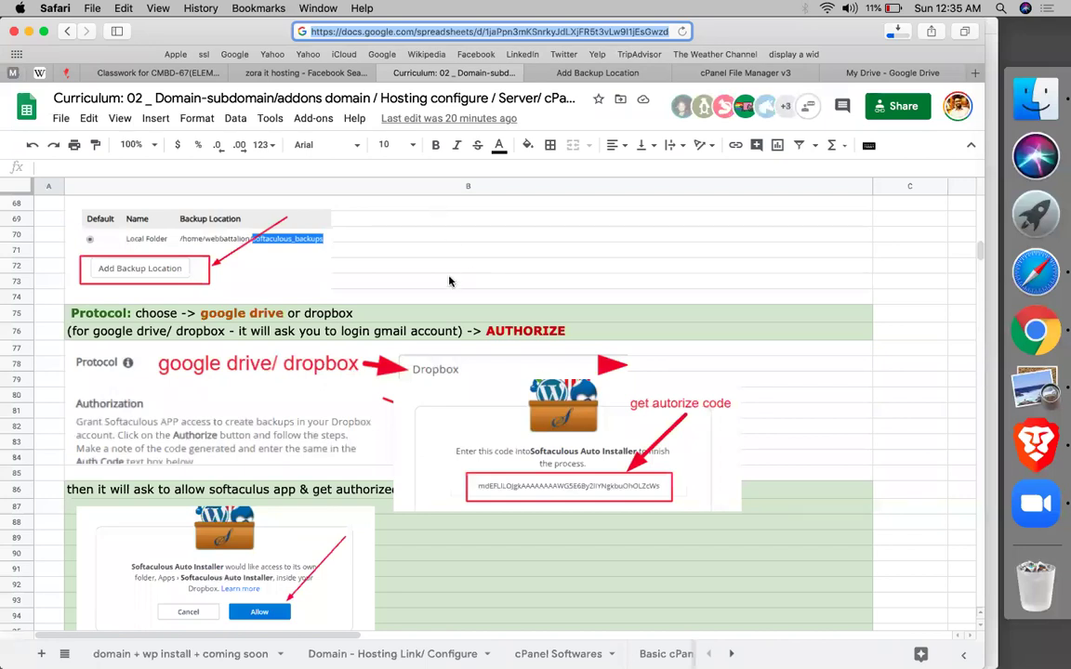
key(XF86AudioRaiseVolume)
Switch to Google Classroom, pick CMBD-66(wordpress) from the class list, and show its Classwork topics
click(154, 72)
click(26, 106)
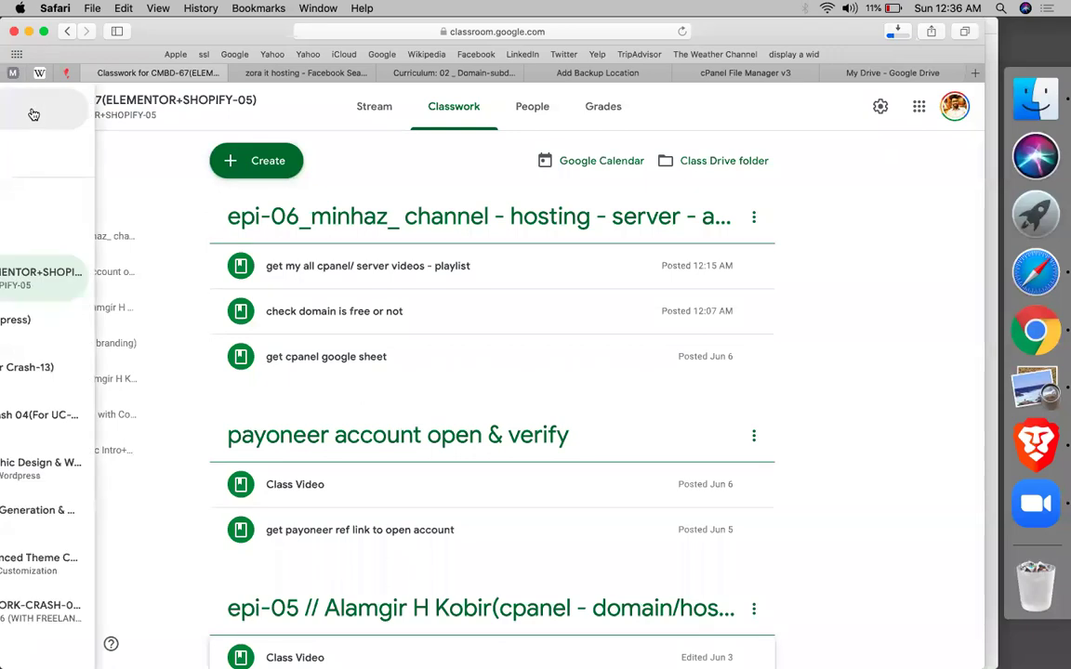
click(129, 341)
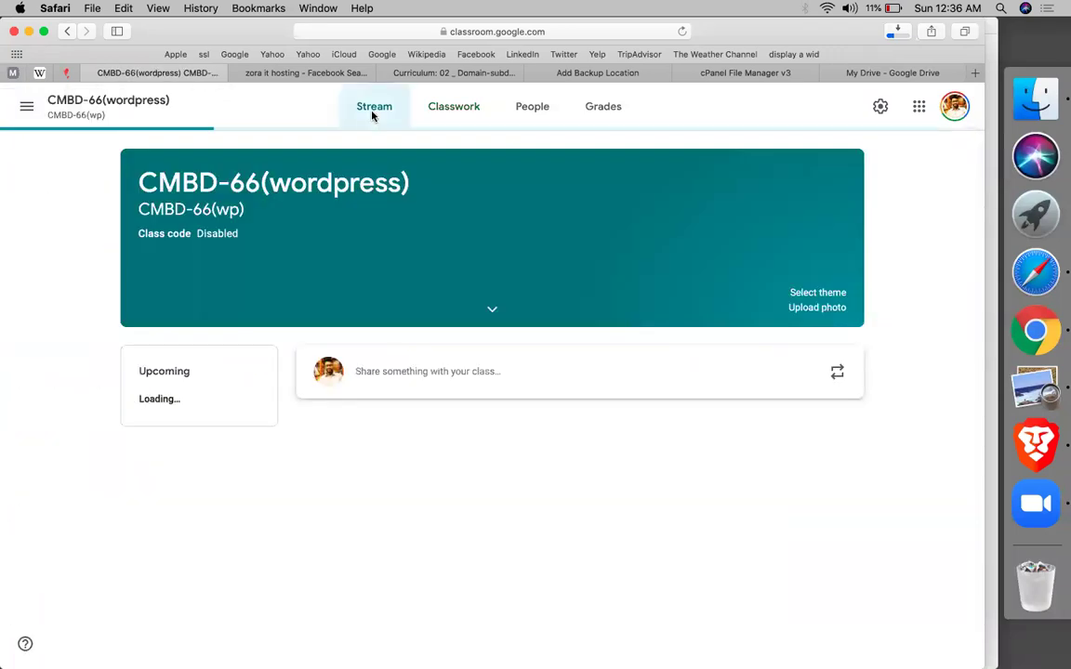
click(441, 109)
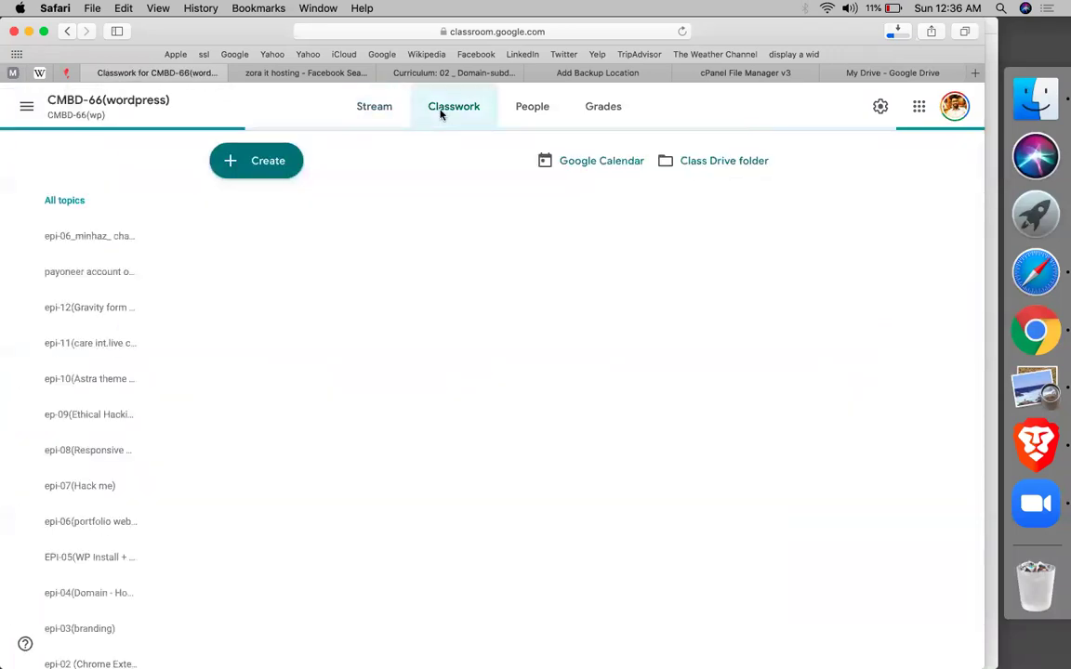